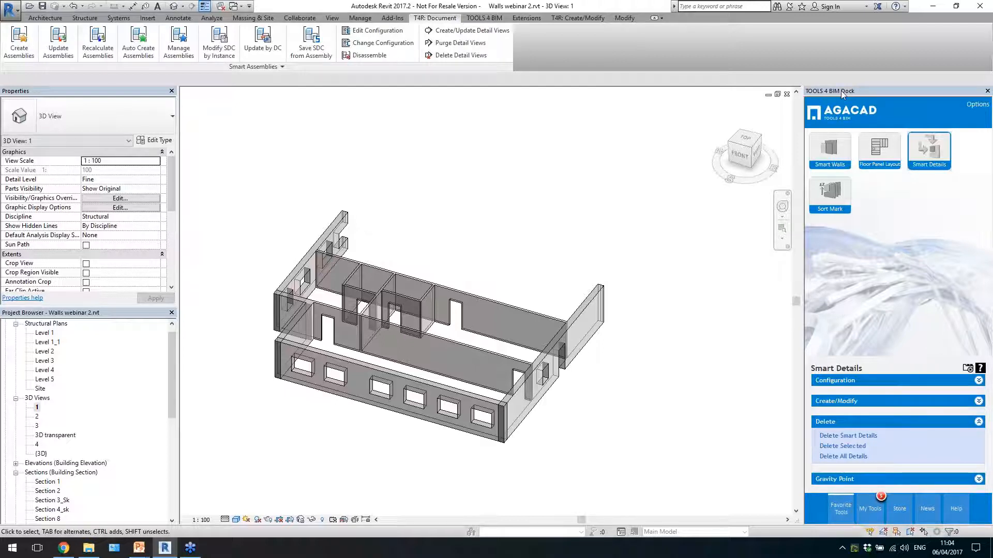
# - Browse the list of available BIM Solutions in the dock and return to the favorite tools
pyautogui.click(900, 511)
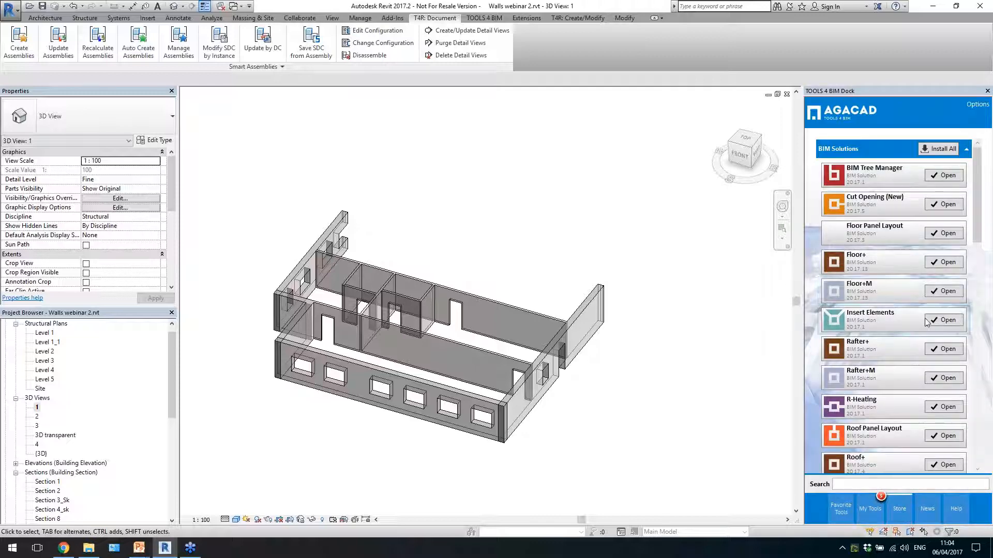
pyautogui.scroll(-5, 933, 313)
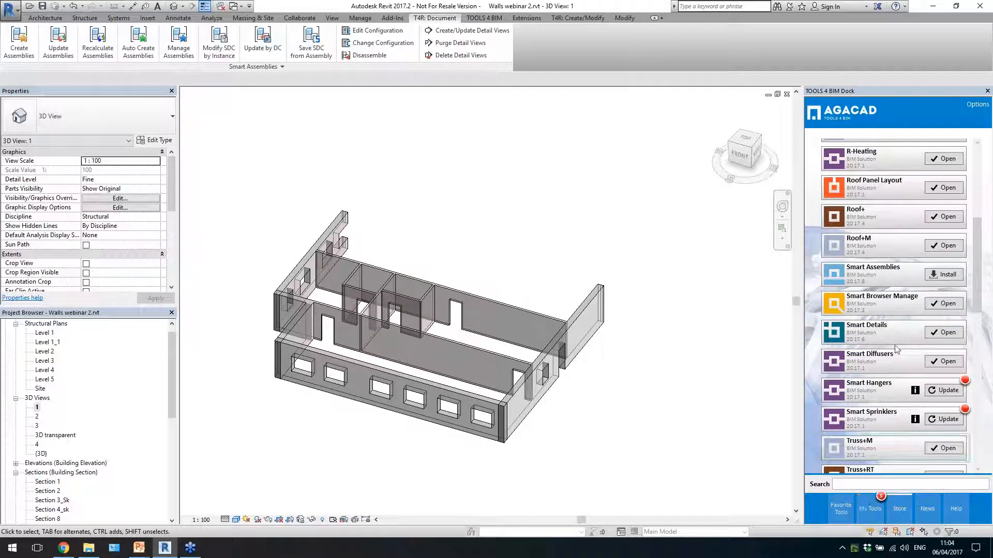
pyautogui.click(842, 511)
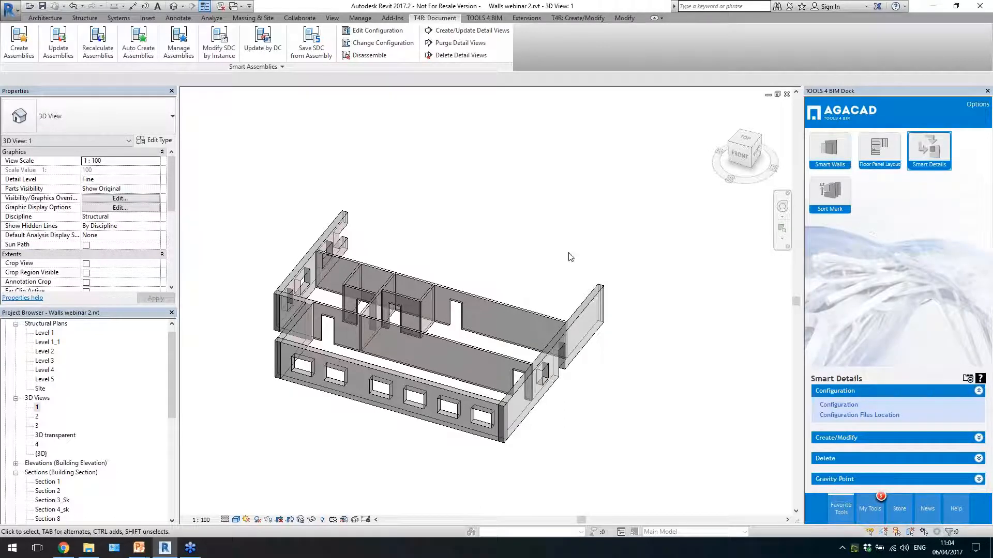
# - Open the Smart Walls tools in the dock, keeping the building walls in view
pyautogui.moveTo(568, 279); pyautogui.dragTo(563, 249, button='middle')
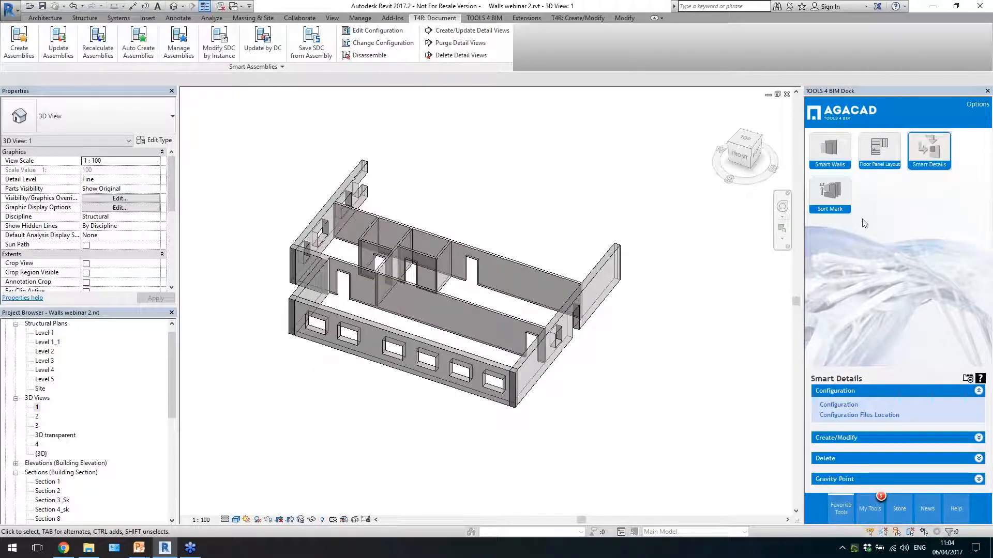
pyautogui.click(828, 166)
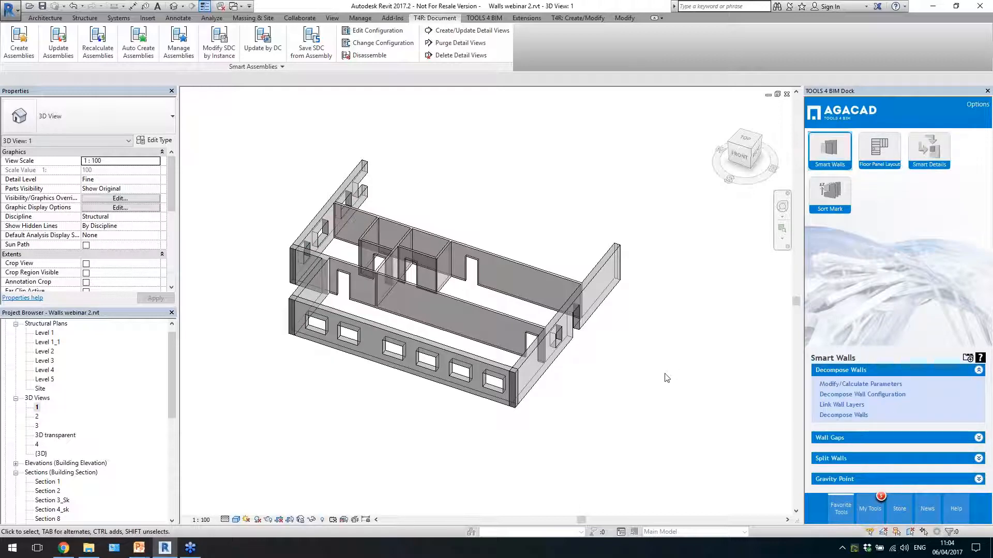
pyautogui.scroll(1, 647, 362)
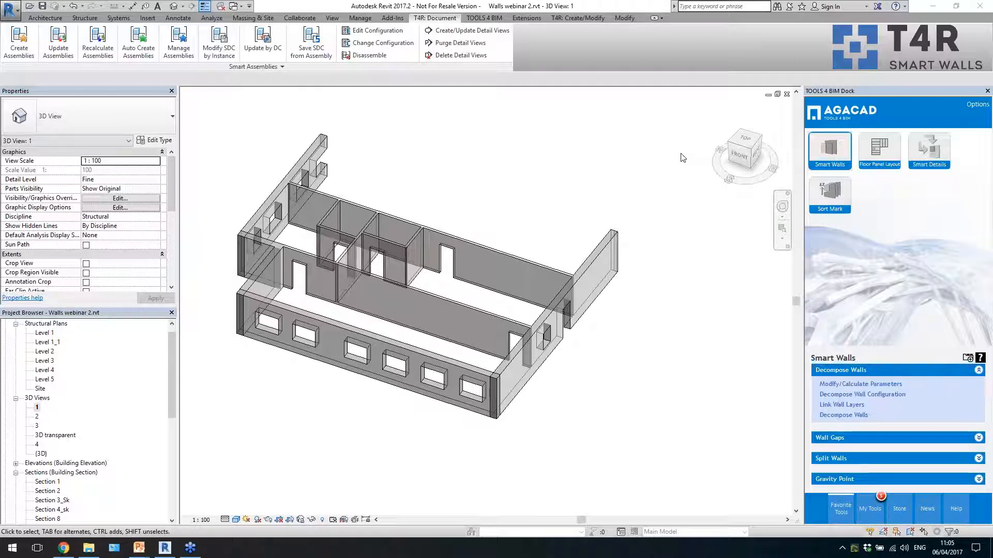
pyautogui.click(557, 207)
pyautogui.keyDown('shift'); pyautogui.moveTo(544, 237); pyautogui.dragTo(569, 212, button='middle'); pyautogui.keyUp('shift')
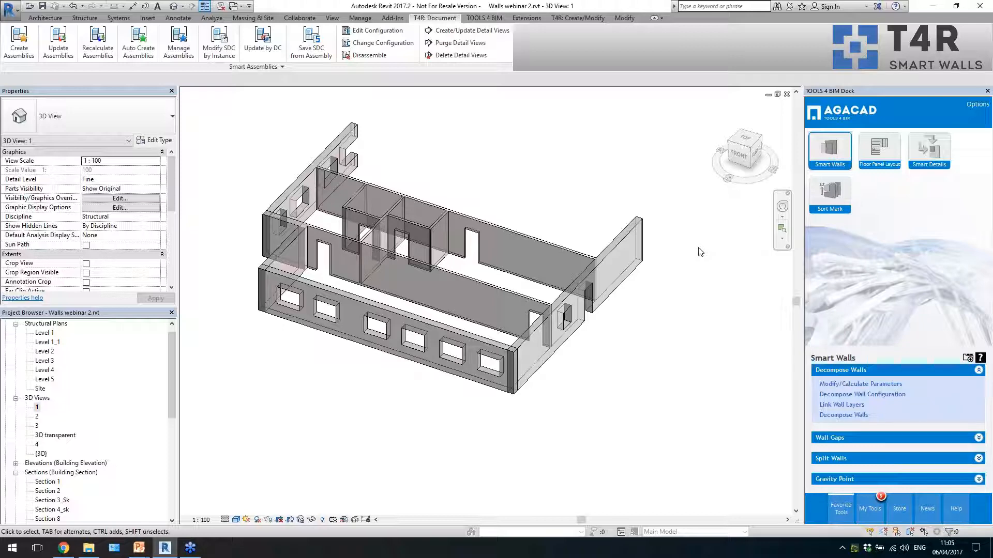
# - Inspect the front sandwich wall, a side exterior wall and the long interior wall in the 3D view, and clear the selection
pyautogui.click(332, 301)
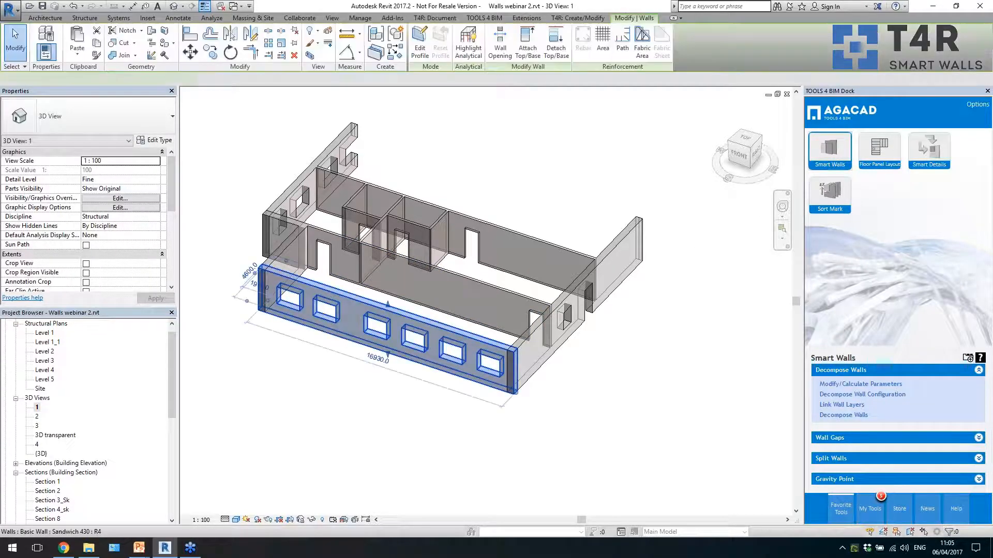
pyautogui.click(286, 192)
pyautogui.click(396, 259)
pyautogui.keyDown('shift'); pyautogui.moveTo(395, 259); pyautogui.dragTo(458, 322, button='middle'); pyautogui.keyUp('shift')
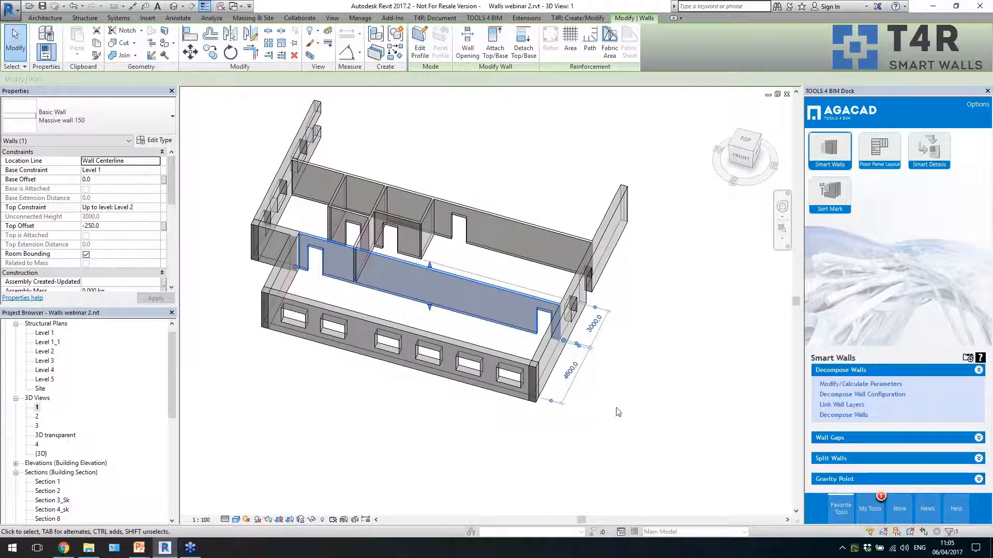
pyautogui.click(549, 437)
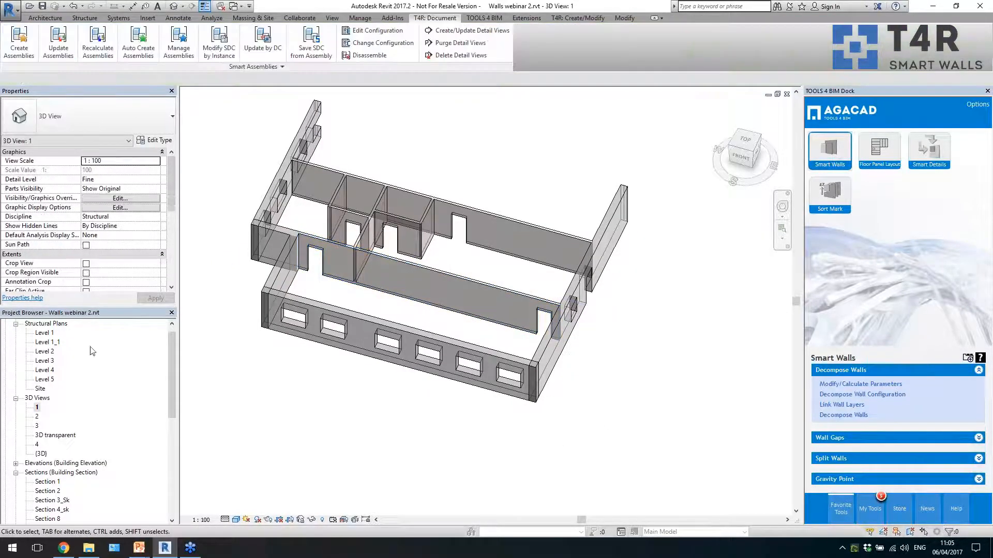
# - Open the Level 1_1 structural plan and show the walls around grids A to C
pyautogui.doubleClick(48, 342)
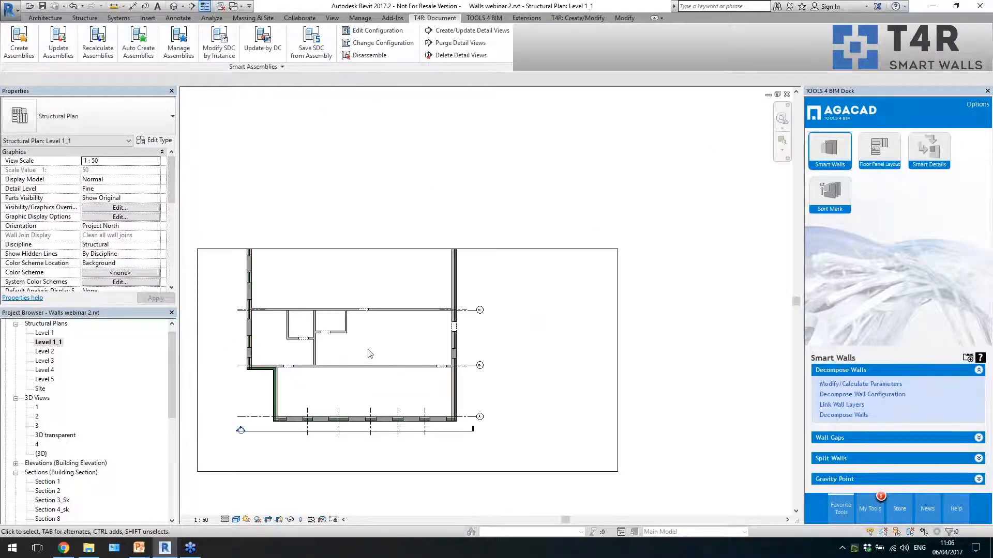
pyautogui.scroll(6, 320, 404)
pyautogui.scroll(-3, 483, 367)
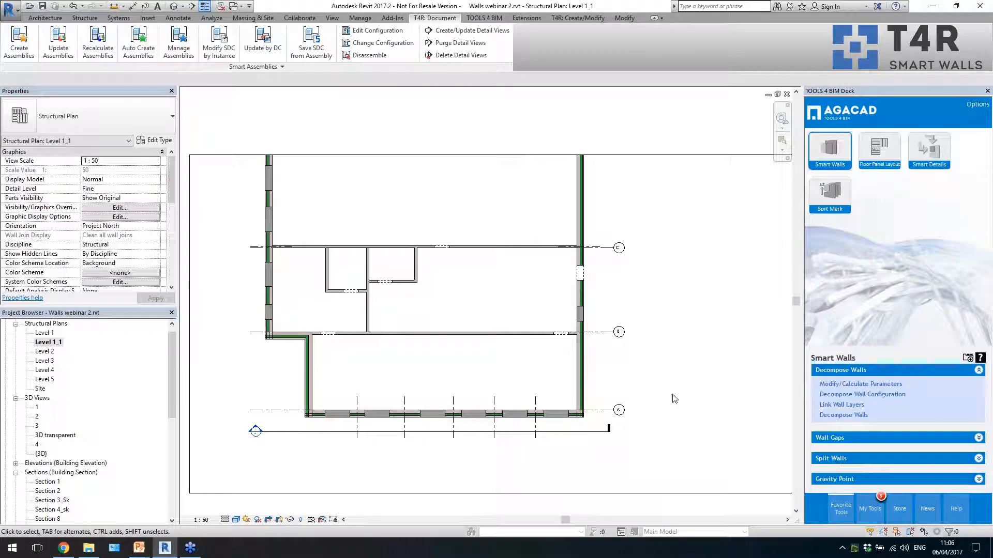
pyautogui.scroll(2, 585, 424)
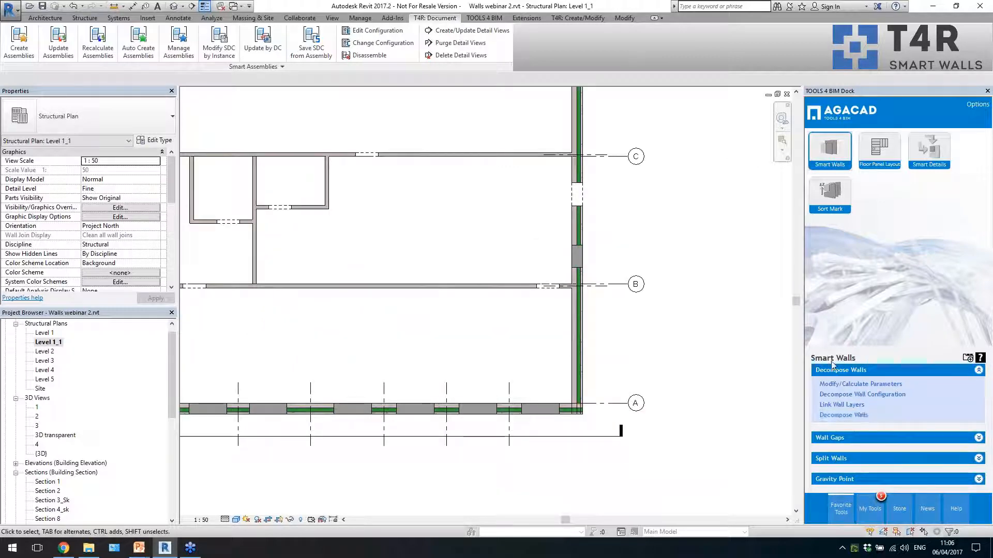
# - Decompose the Sandwich 430 exterior wall beside the grid A, B and C bubbles into separate layer walls
pyautogui.click(580, 382)
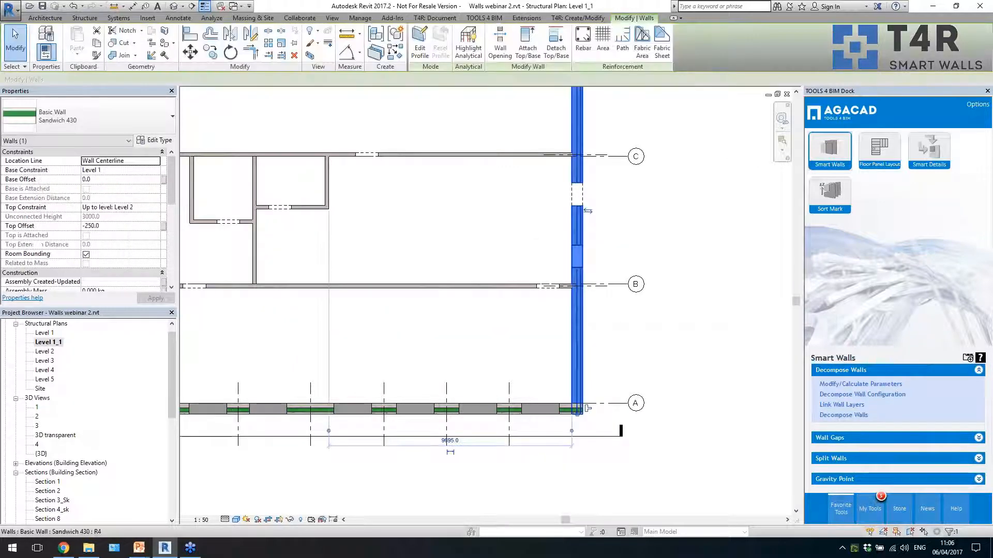
pyautogui.scroll(2, 568, 422)
pyautogui.scroll(-2, 569, 421)
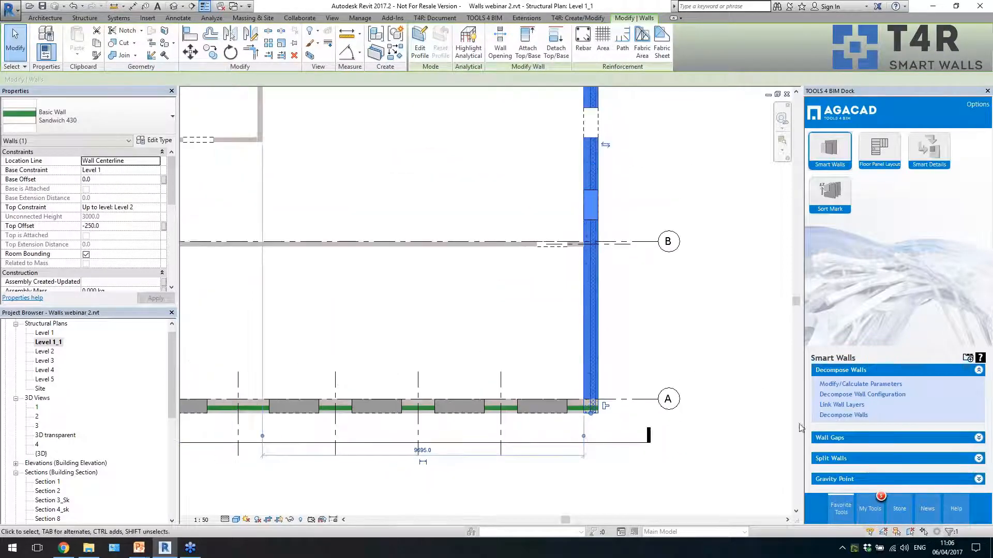
pyautogui.click(835, 415)
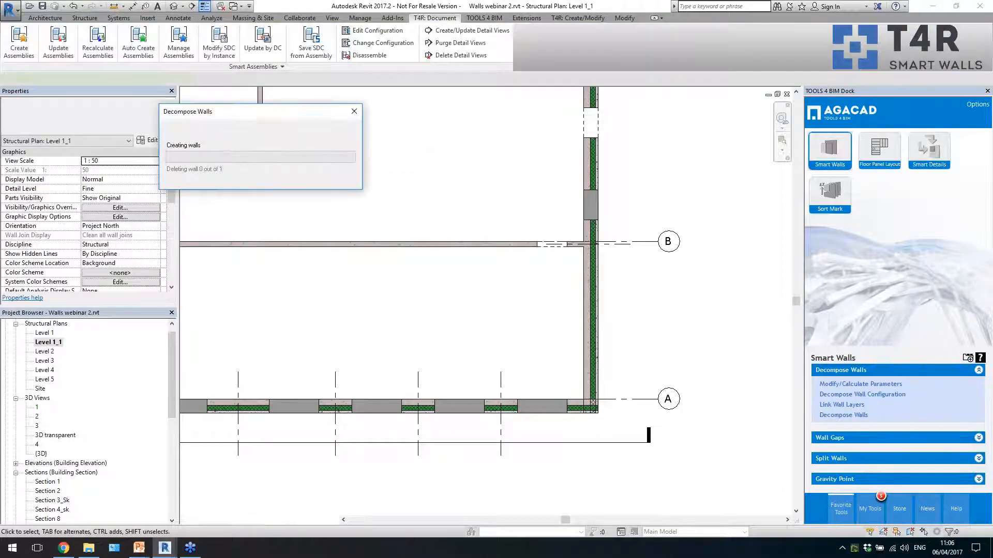
# - Examine the decomposed wall's inner, insulation and outer layers individually near grid A
pyautogui.scroll(2, 599, 380)
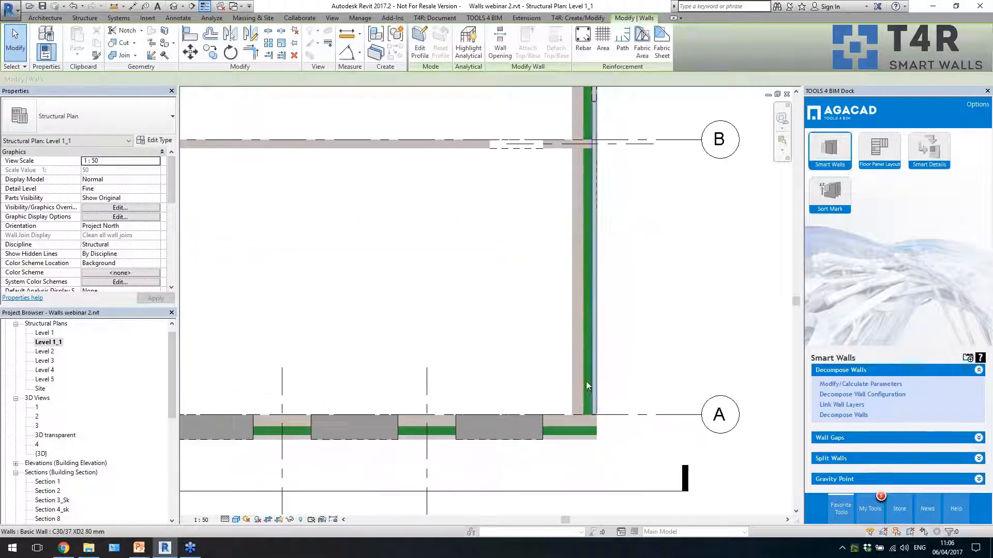
pyautogui.click(574, 384)
pyautogui.click(587, 386)
pyautogui.click(595, 386)
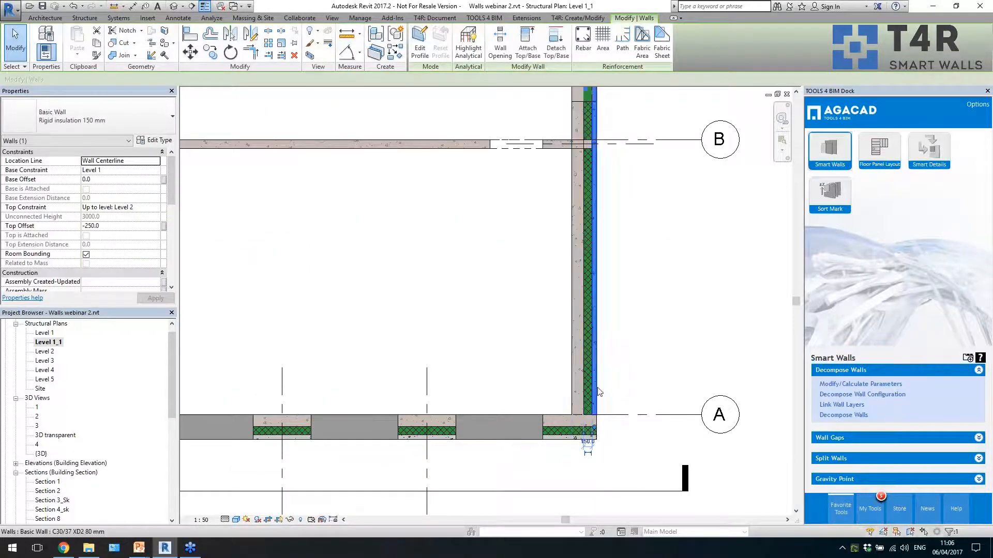
pyautogui.click(622, 377)
# - Undo the decomposition of the exterior sandwich wall
pyautogui.hotkey('ctrl', 'z')
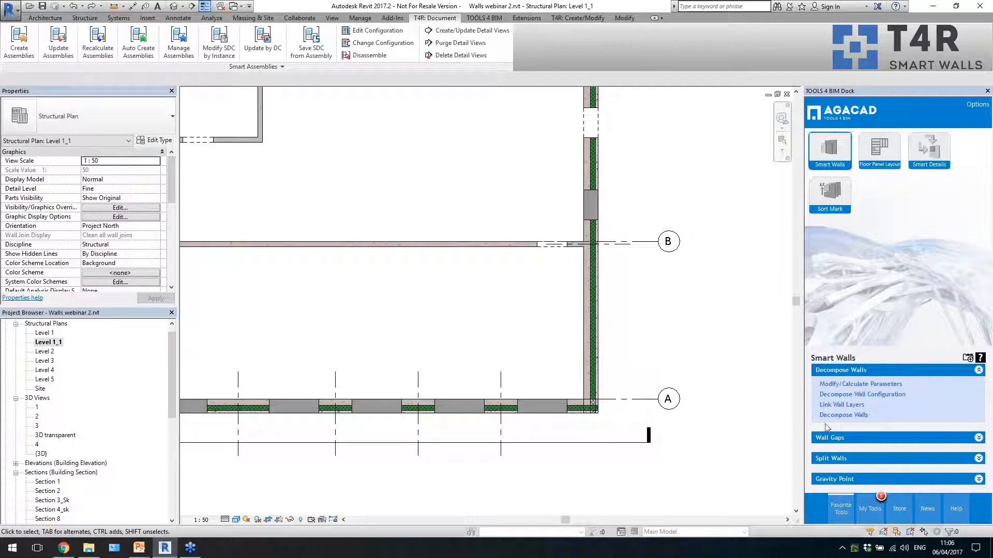
pyautogui.scroll(-2, 685, 345)
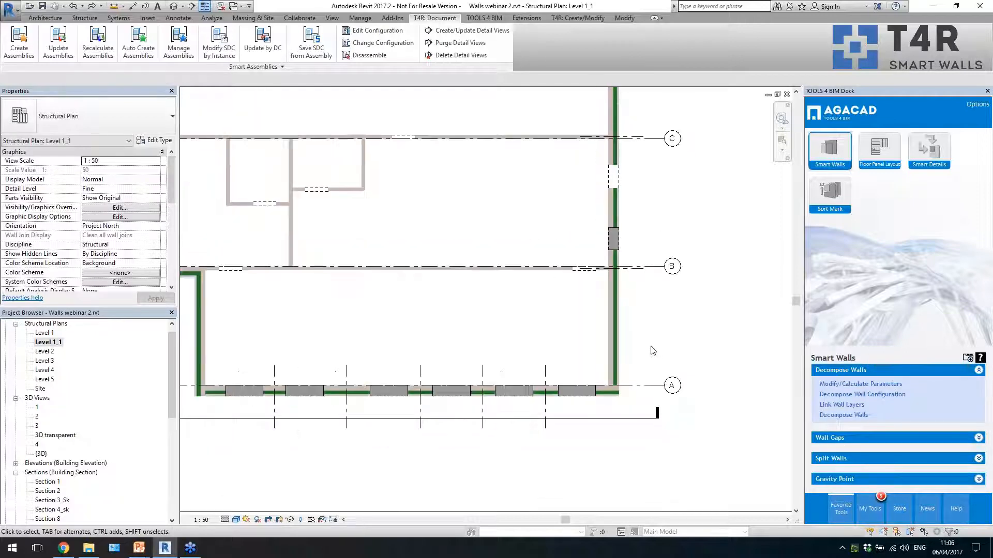
pyautogui.scroll(-1, 651, 347)
pyautogui.moveTo(466, 334); pyautogui.dragTo(487, 353, button='middle')
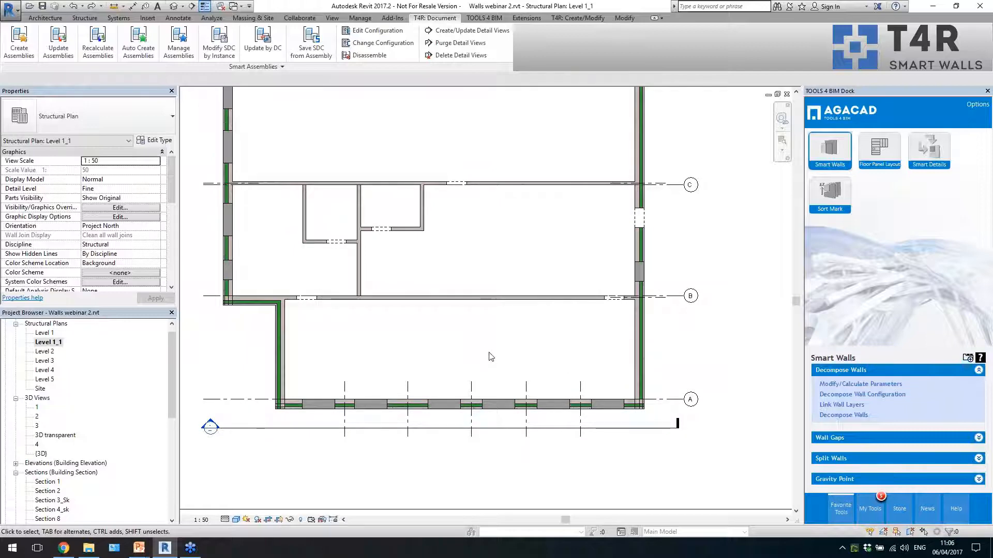
# - Open the Gap Configuration by Wall Type and find the massive and sandwich wall types
pyautogui.click(849, 460)
pyautogui.click(855, 423)
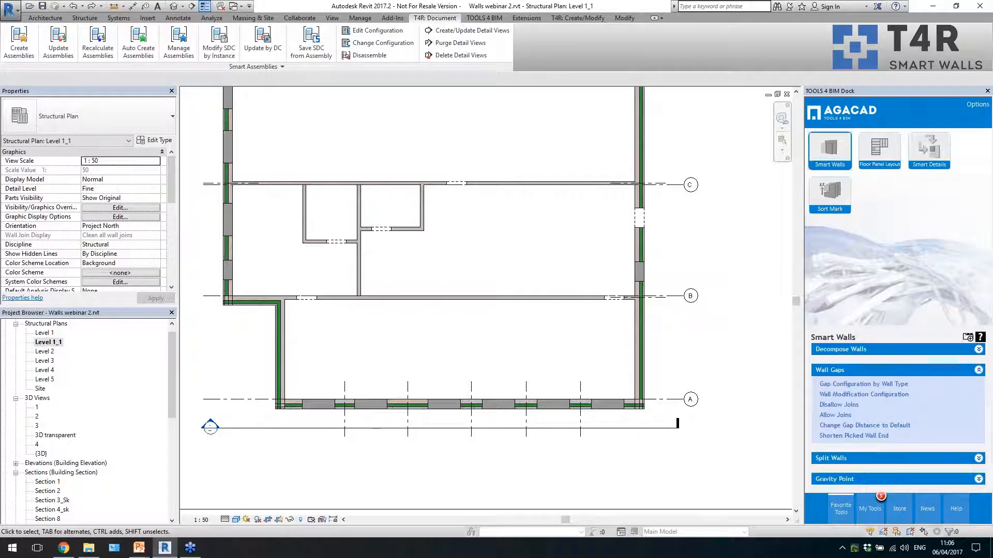
pyautogui.click(872, 385)
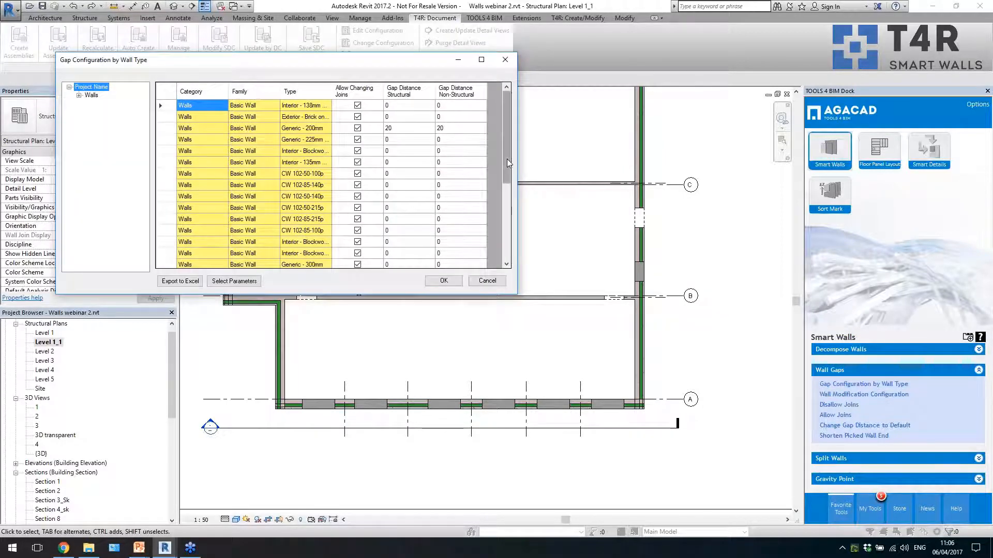
pyautogui.moveTo(507, 159); pyautogui.dragTo(485, 241)
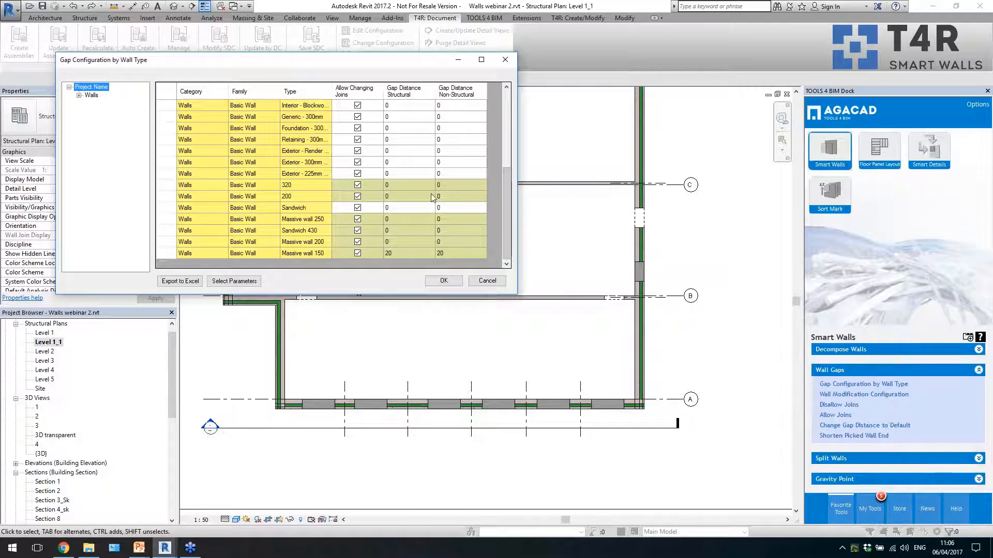
# - Check the structural gap distances of the Massive wall 150, 200 and 250 and Sandwich 430 types, and cancel the configuration
pyautogui.click(400, 252)
pyautogui.press('BackSpace')
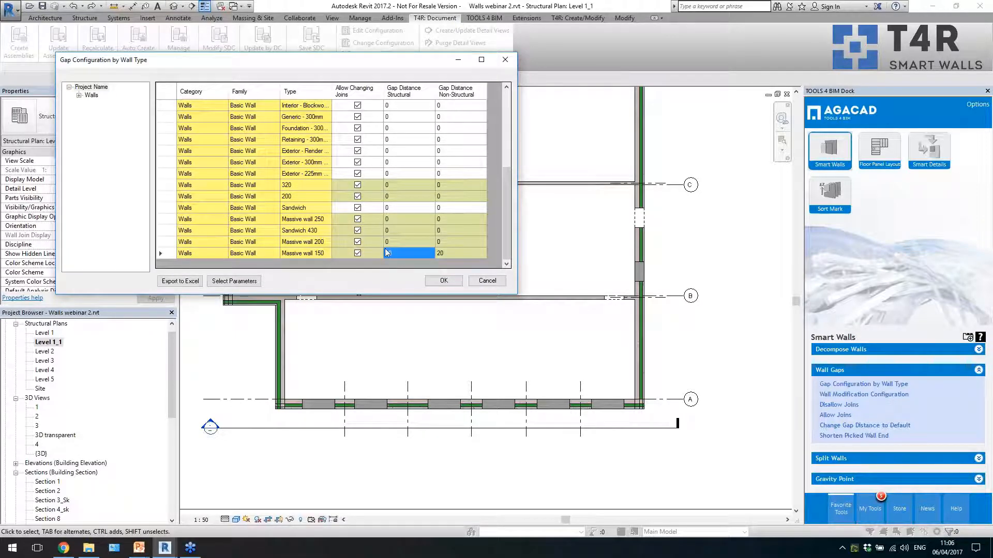
pyautogui.press('F2')
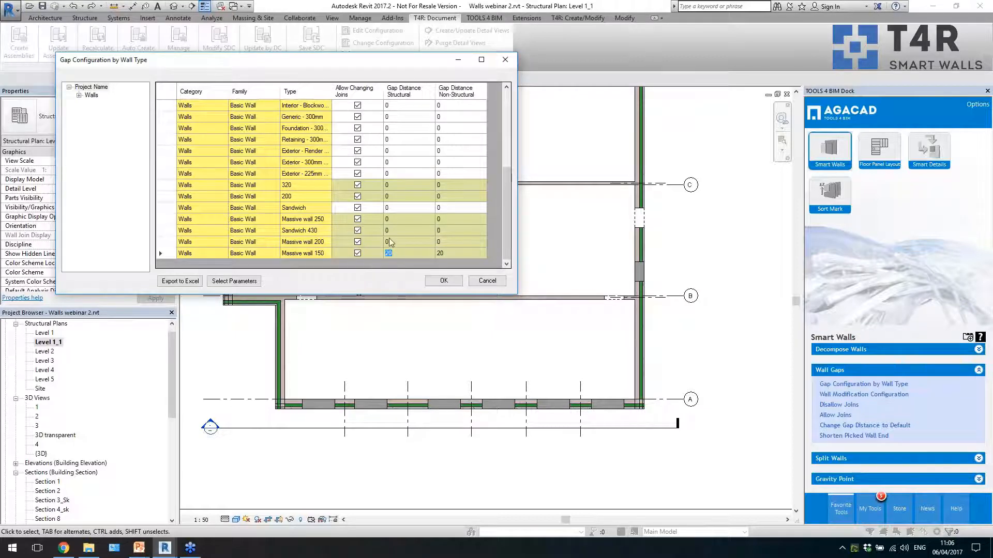
pyautogui.moveTo(406, 242); pyautogui.dragTo(408, 219)
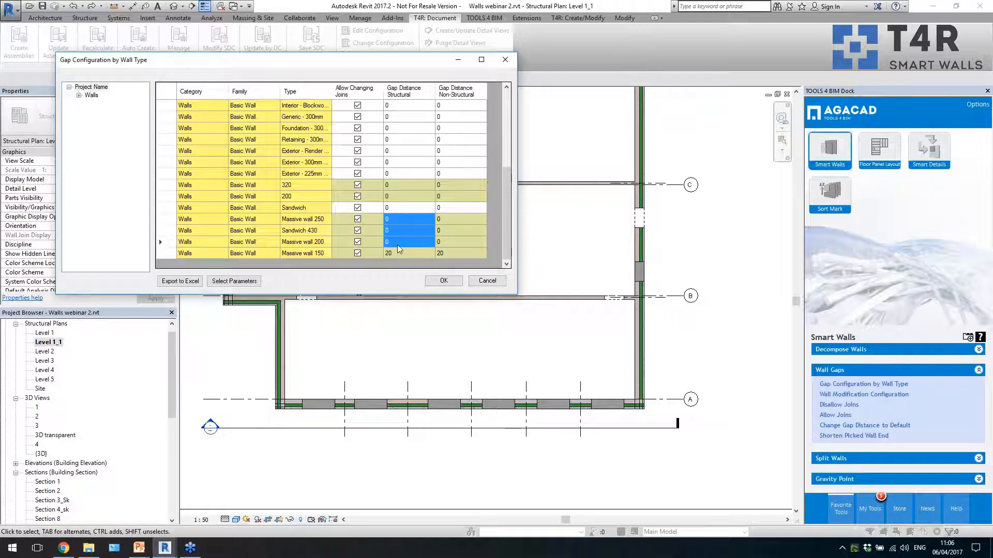
pyautogui.click(399, 231)
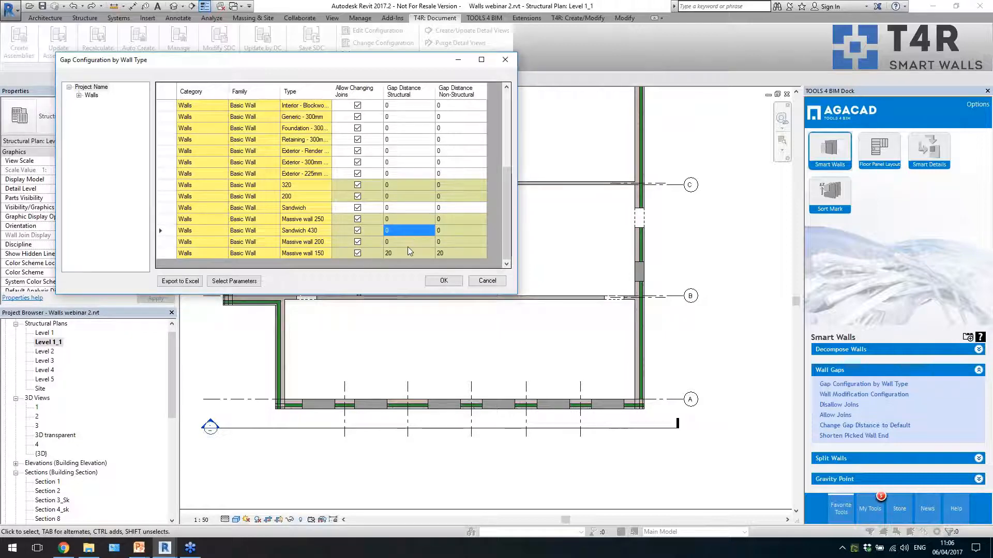
pyautogui.click(488, 280)
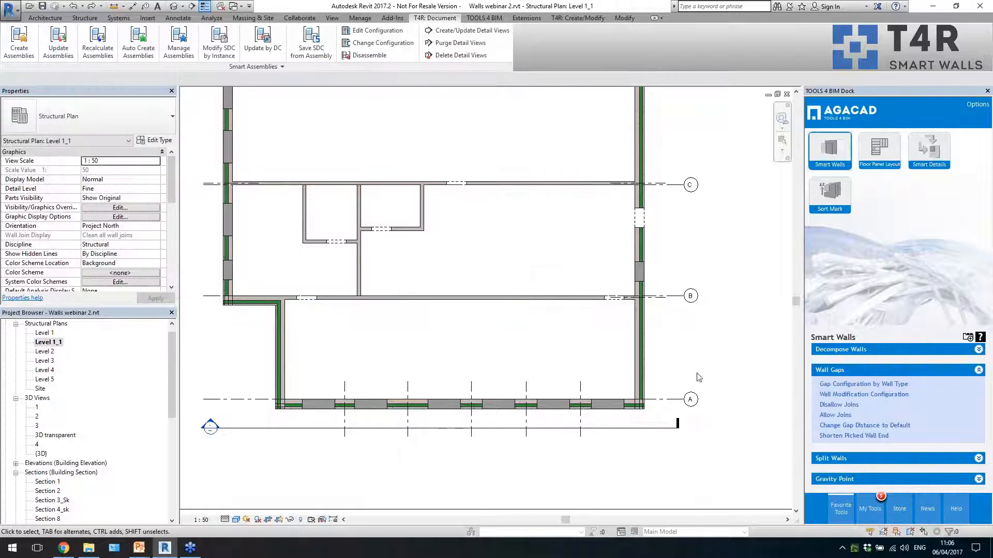
# - Use Shorten Picked Wall End on the grid B interior wall's end at the exterior wall corner
pyautogui.click(848, 437)
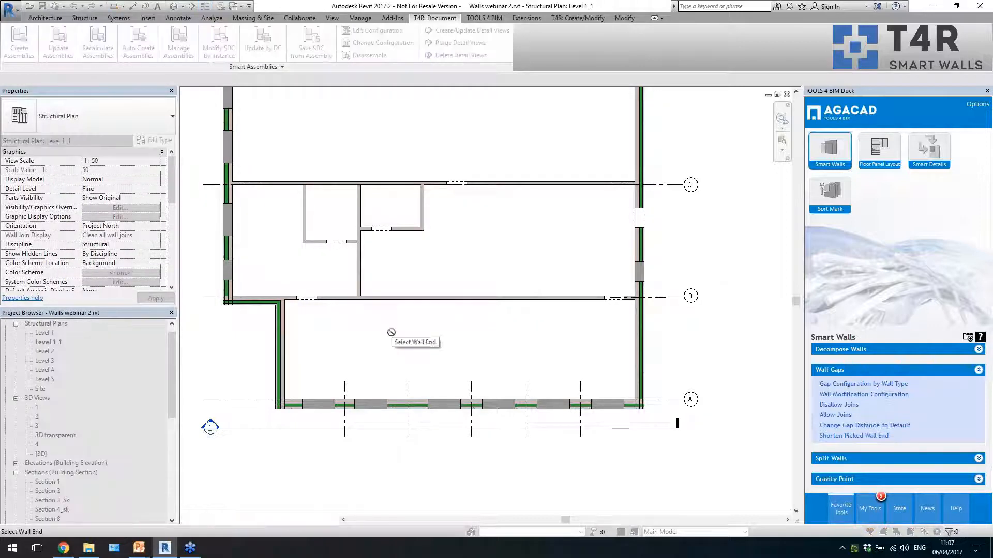
pyautogui.scroll(2, 385, 336)
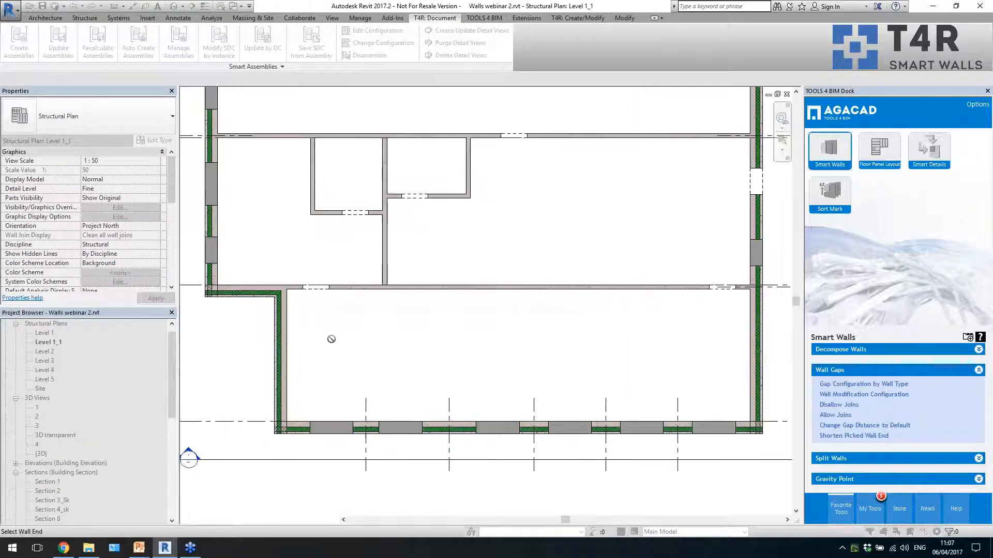
pyautogui.scroll(2, 244, 304)
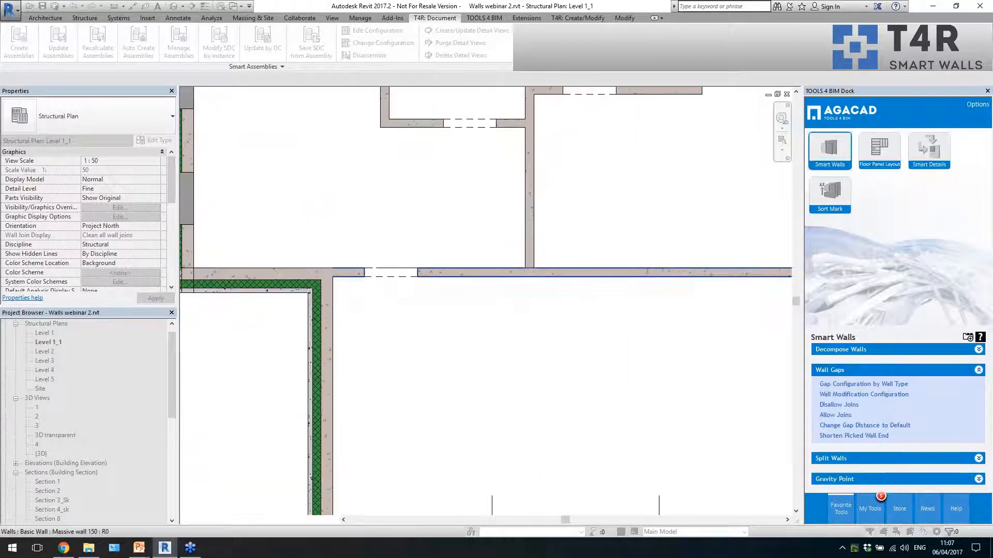
pyautogui.scroll(3, 336, 279)
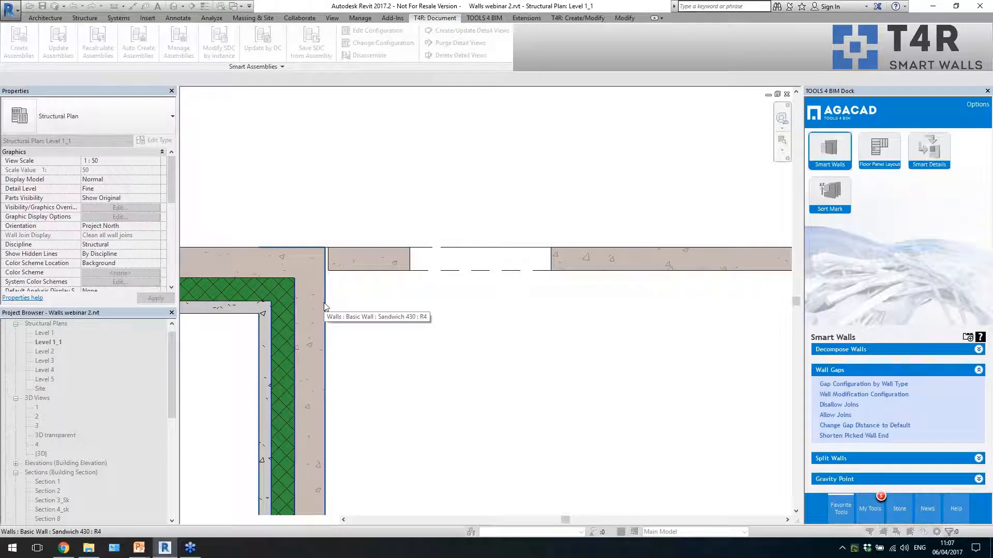
# - Shorten the picked ends of the interior partition walls between grids B and C, including the outer corners of both small rooms
pyautogui.scroll(-4, 288, 298)
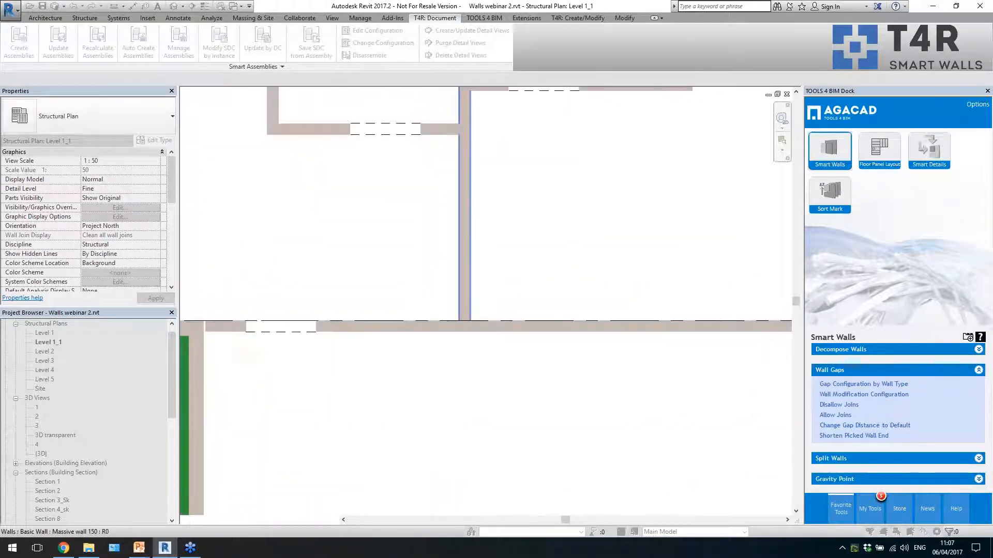
pyautogui.scroll(-3, 459, 392)
pyautogui.scroll(2, 462, 203)
pyautogui.click(466, 152)
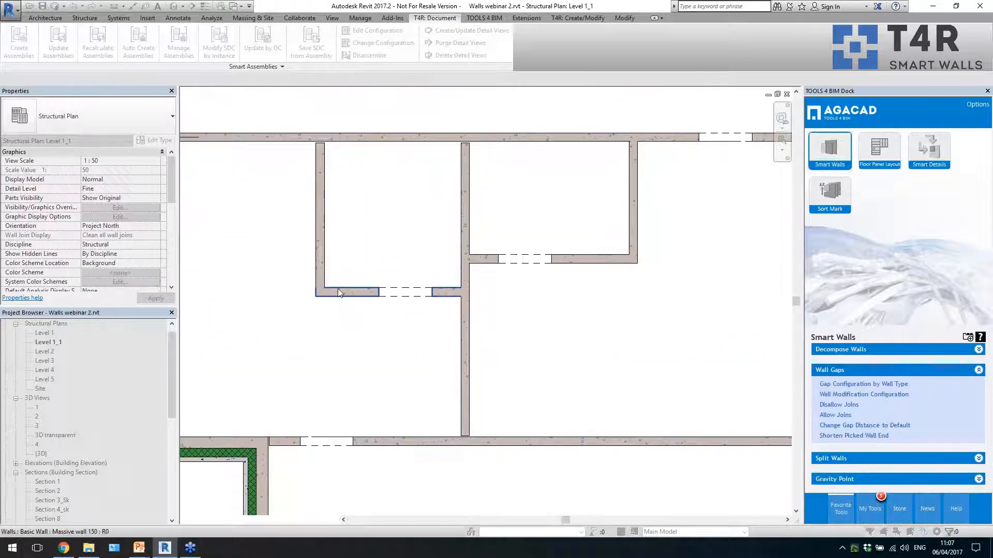
pyautogui.click(325, 280)
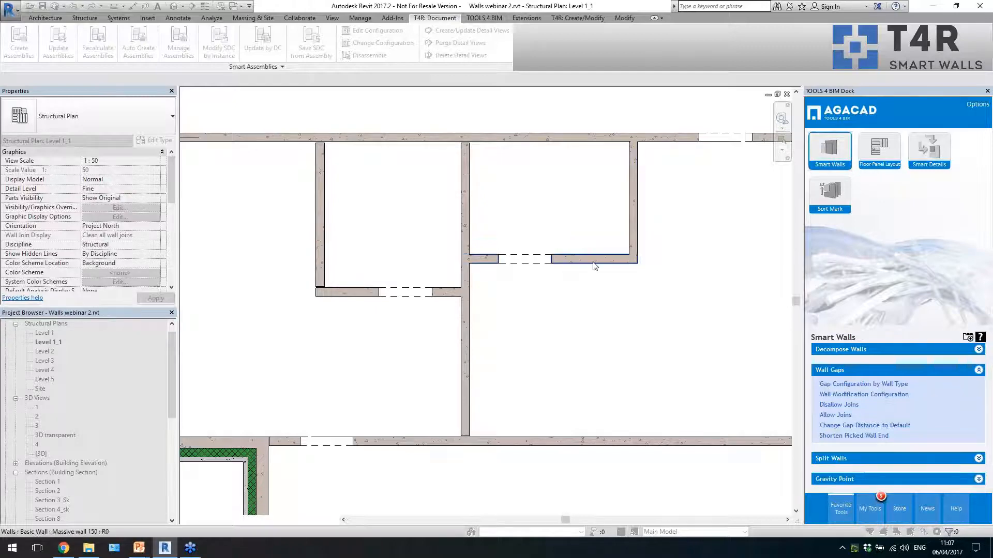
pyautogui.click(618, 265)
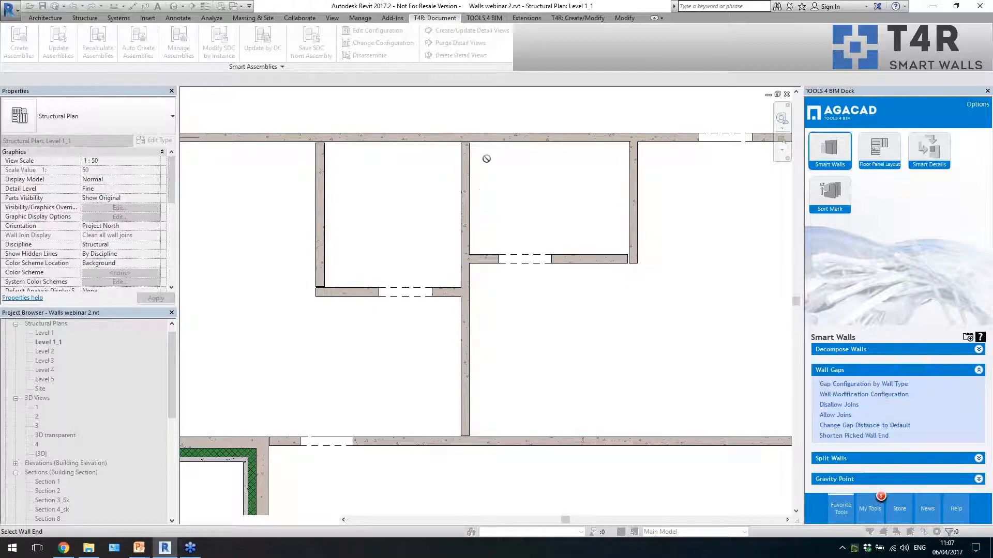
# - Shorten the ends of the grid C and grid B interior walls where they meet the exterior sandwich walls
pyautogui.scroll(-5, 575, 237)
pyautogui.scroll(4, 379, 197)
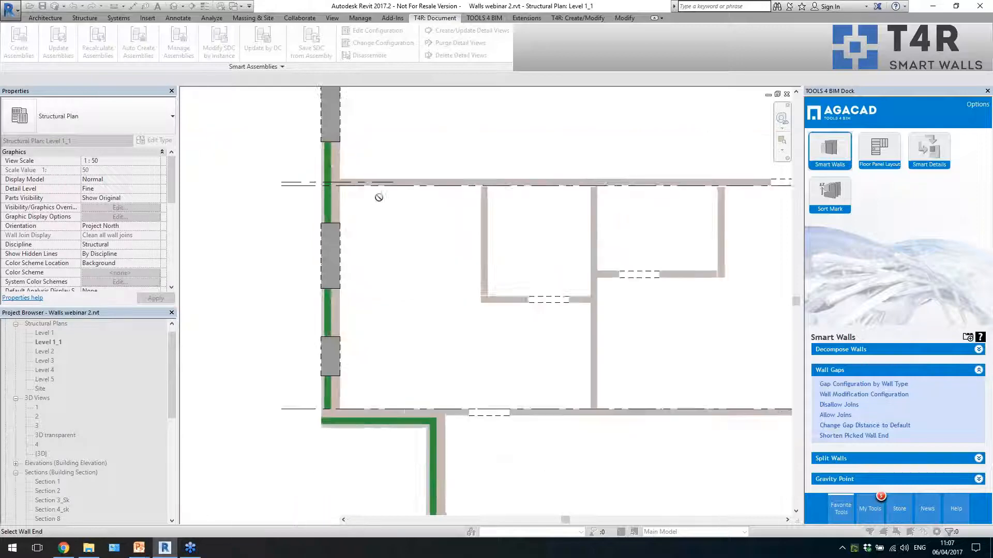
pyautogui.scroll(-6, 251, 241)
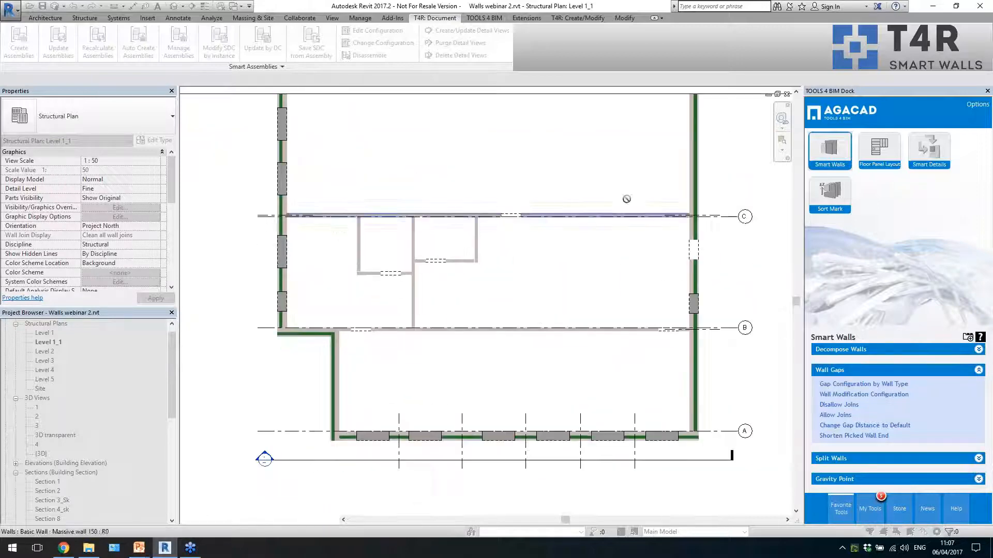
pyautogui.scroll(6, 713, 205)
pyautogui.click(631, 227)
pyautogui.scroll(-4, 606, 189)
pyautogui.scroll(5, 613, 382)
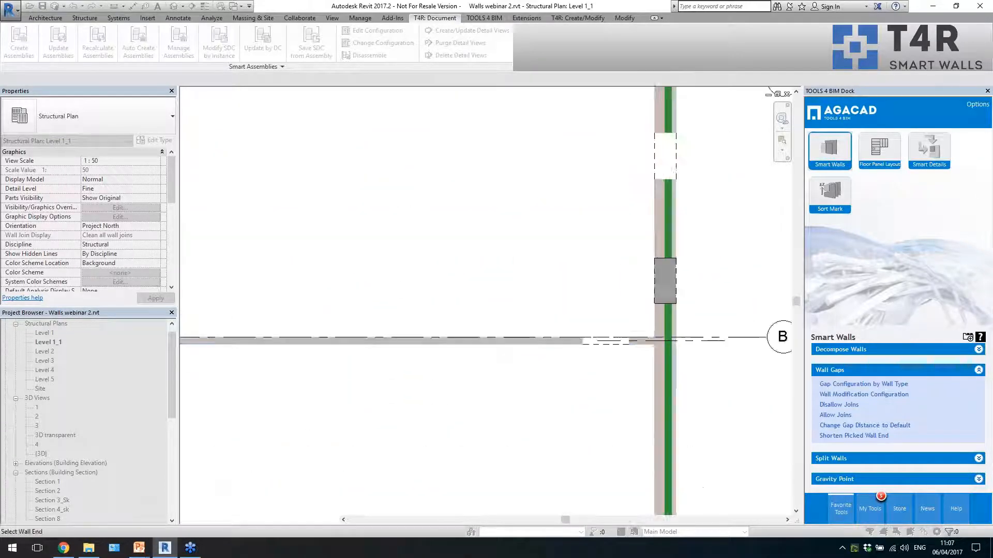
pyautogui.click(648, 335)
# - Shorten the exterior sandwich wall ends at the grid A corners and the inner corner near grid B, and finish the command
pyautogui.scroll(-5, 648, 335)
pyautogui.scroll(3, 657, 416)
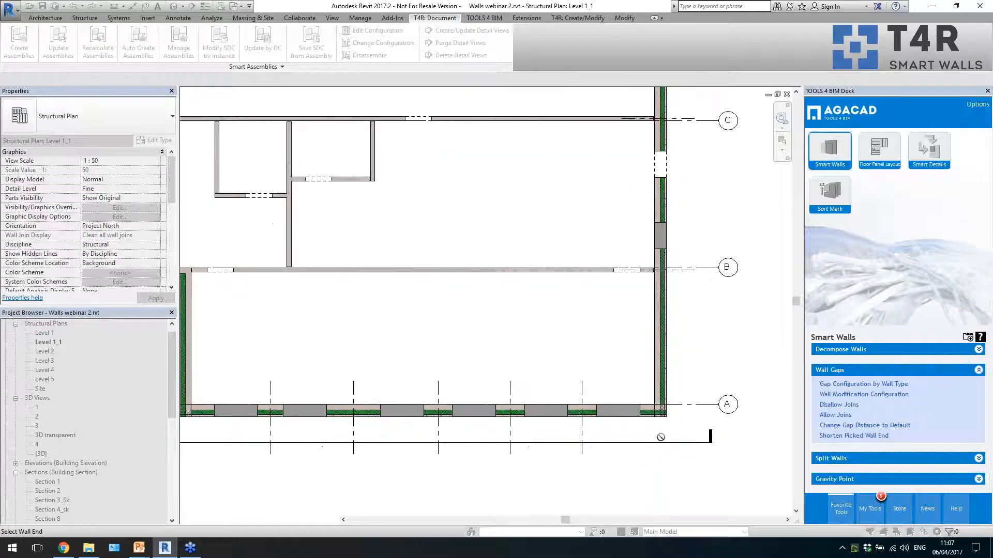
pyautogui.scroll(-4, 660, 436)
pyautogui.scroll(4, 672, 217)
pyautogui.scroll(-3, 684, 230)
pyautogui.scroll(5, 423, 393)
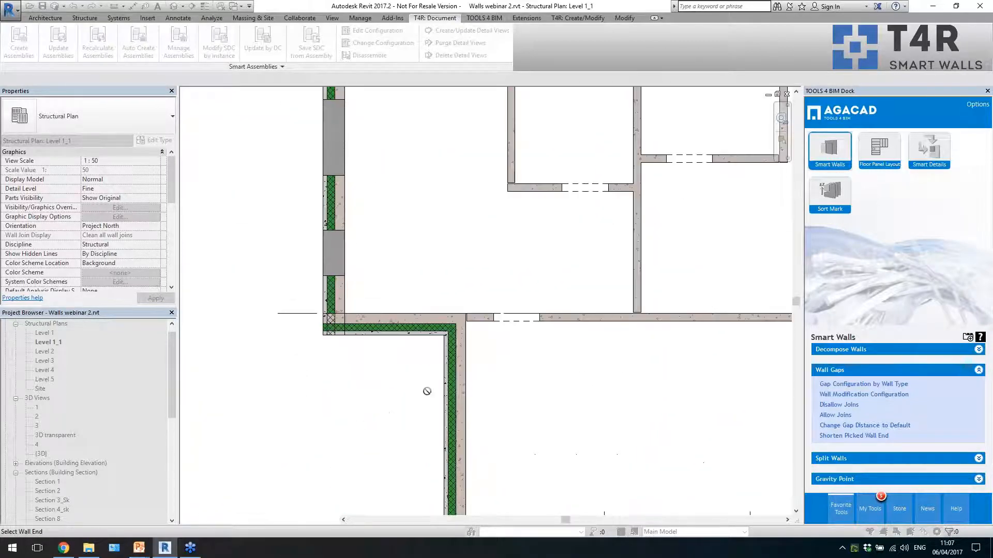
pyautogui.press('Escape')
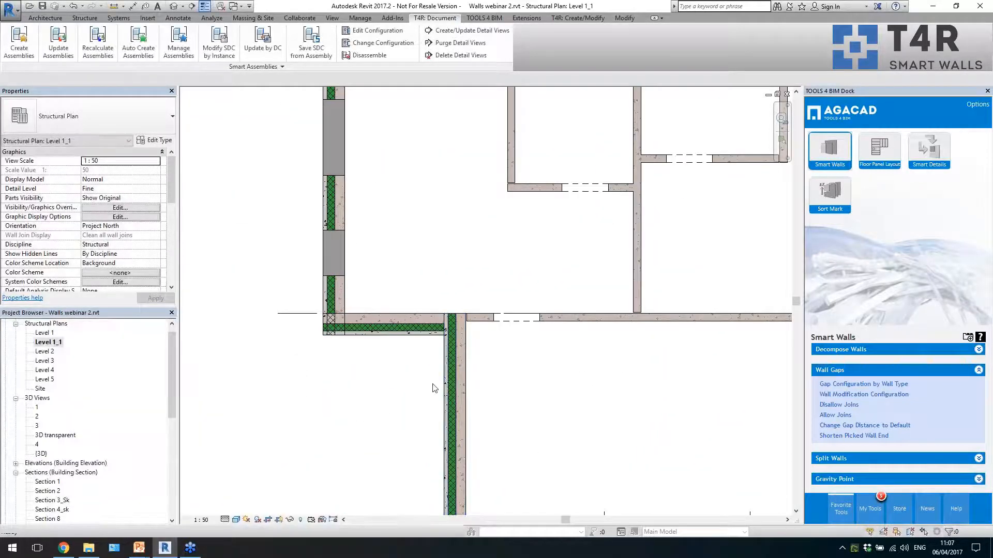
# - Use Shorten Picked Wall End at the western room's lower corner, first on the horizontal wall and last on the vertical wall
pyautogui.scroll(-5, 347, 284)
pyautogui.scroll(1, 613, 341)
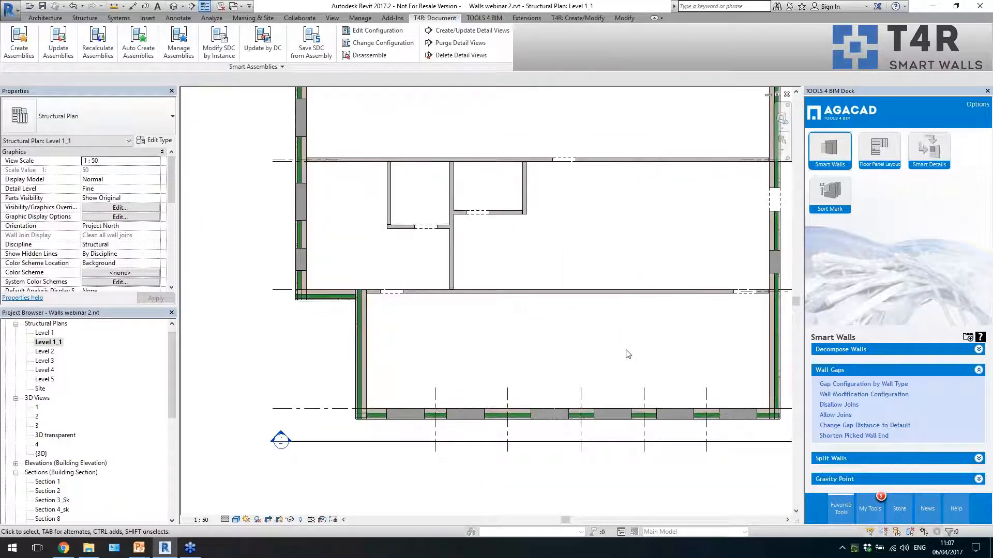
pyautogui.scroll(2, 460, 230)
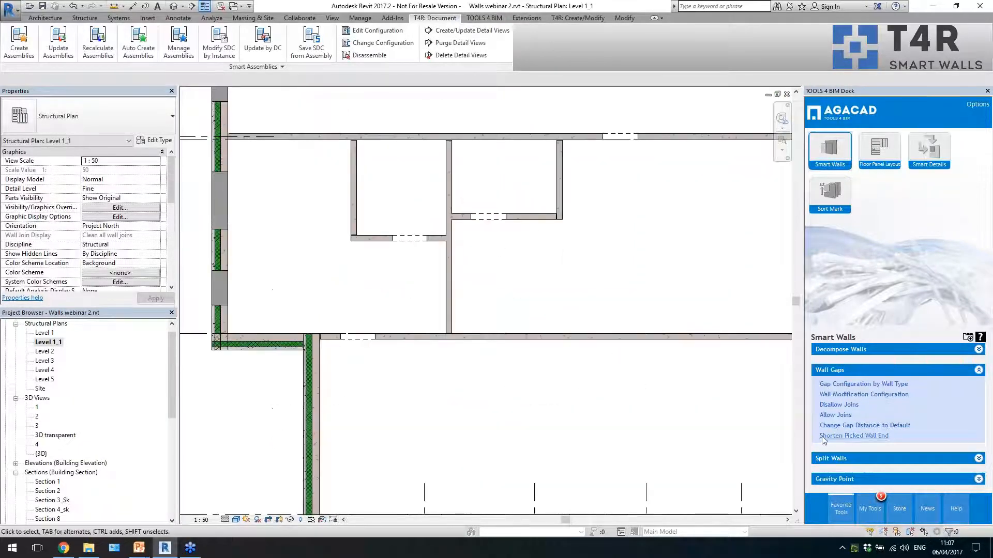
pyautogui.press('Return')
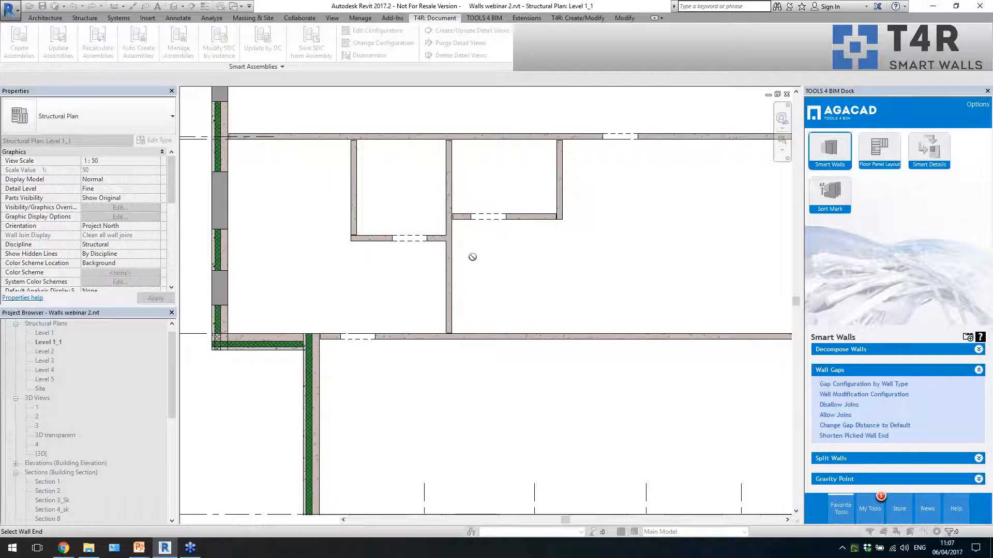
pyautogui.click(444, 272)
pyautogui.scroll(2, 342, 220)
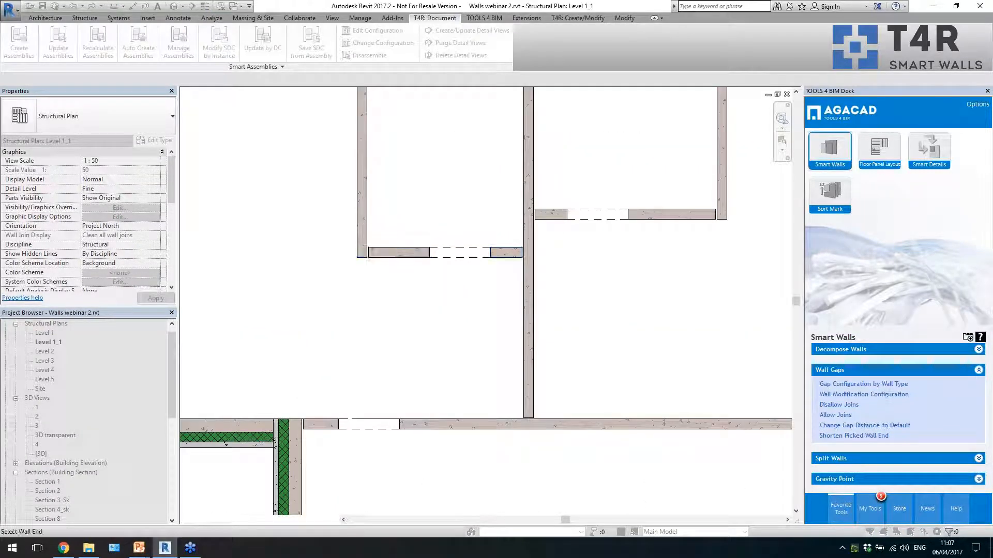
pyautogui.click(367, 232)
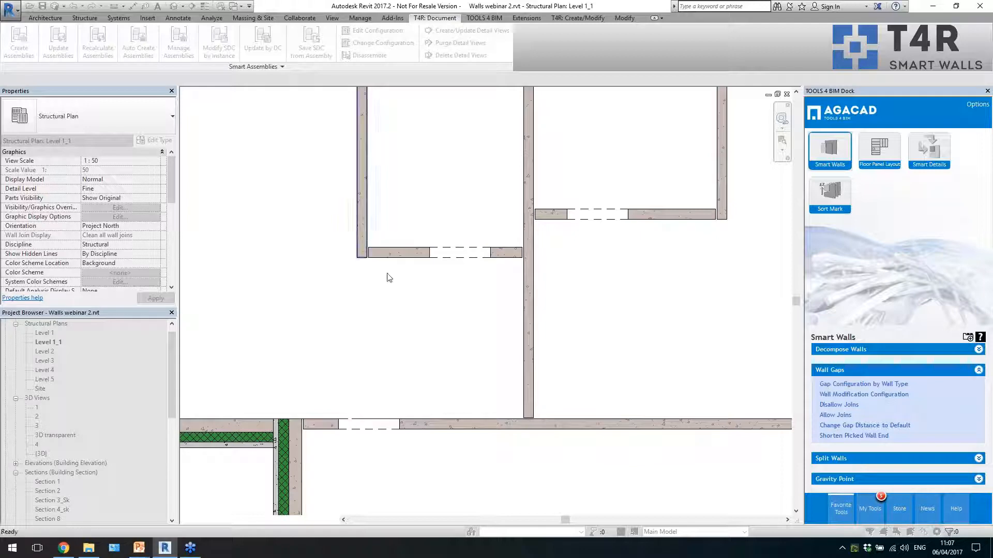
# - Inspect the gaps at both ends of the western room's vertical Massive wall 150
pyautogui.scroll(-3, 383, 301)
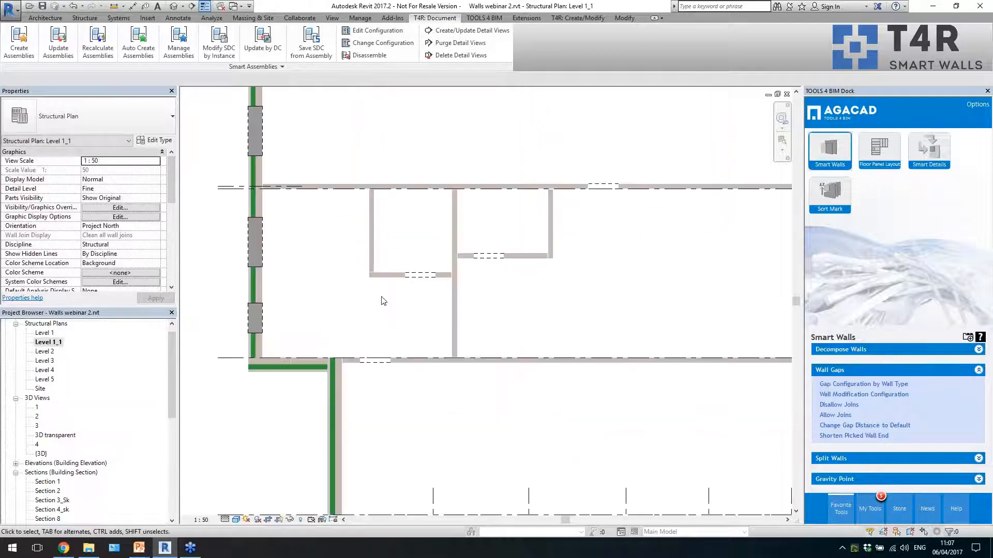
pyautogui.click(372, 243)
pyautogui.scroll(3, 368, 247)
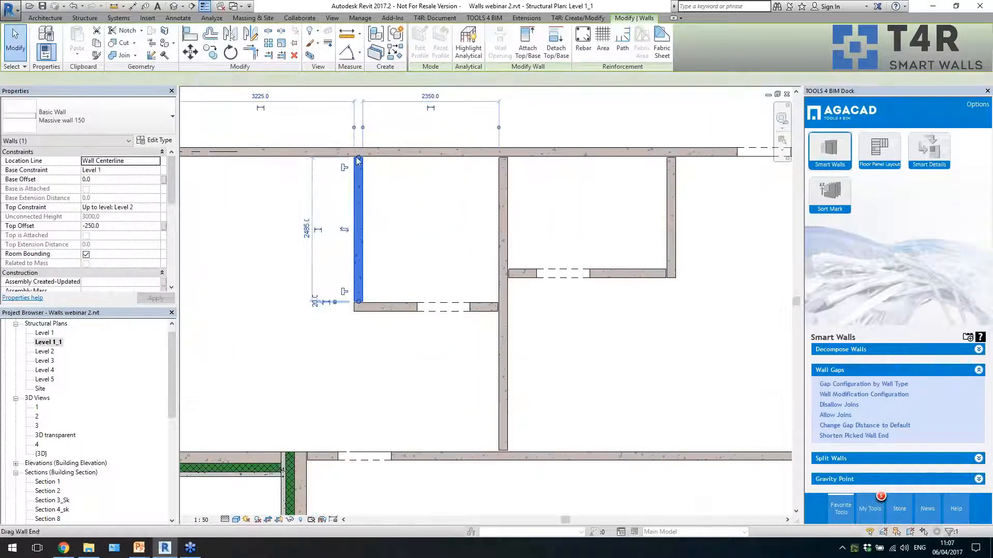
pyautogui.click(367, 212)
pyautogui.scroll(-3, 367, 212)
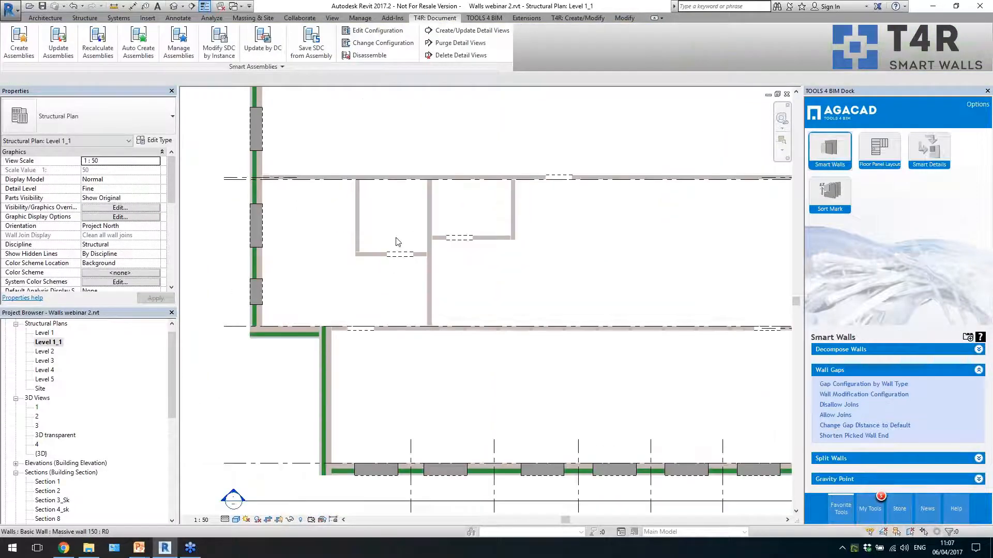
# - Open the Split Wall menu and place it clear of the walls between grids A and C
pyautogui.click(840, 458)
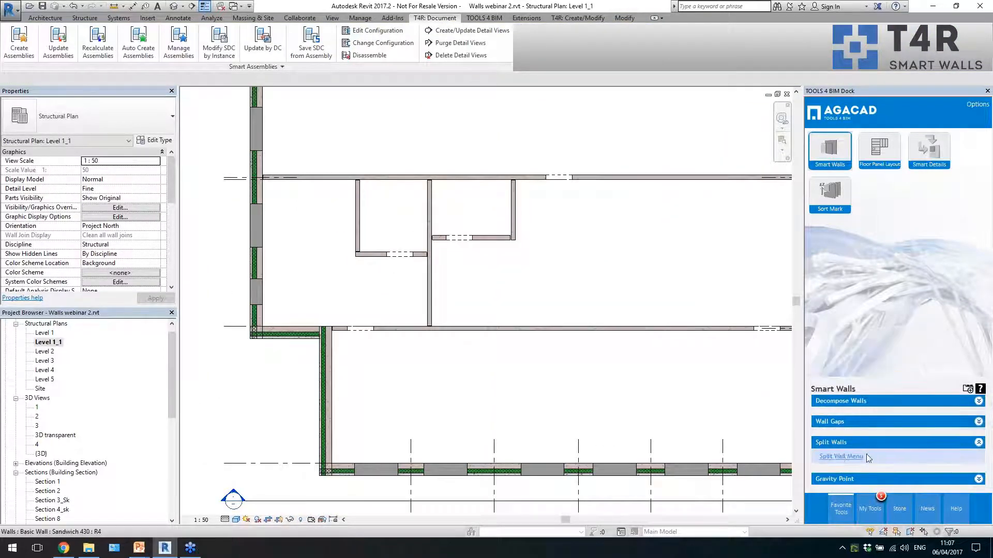
pyautogui.click(857, 454)
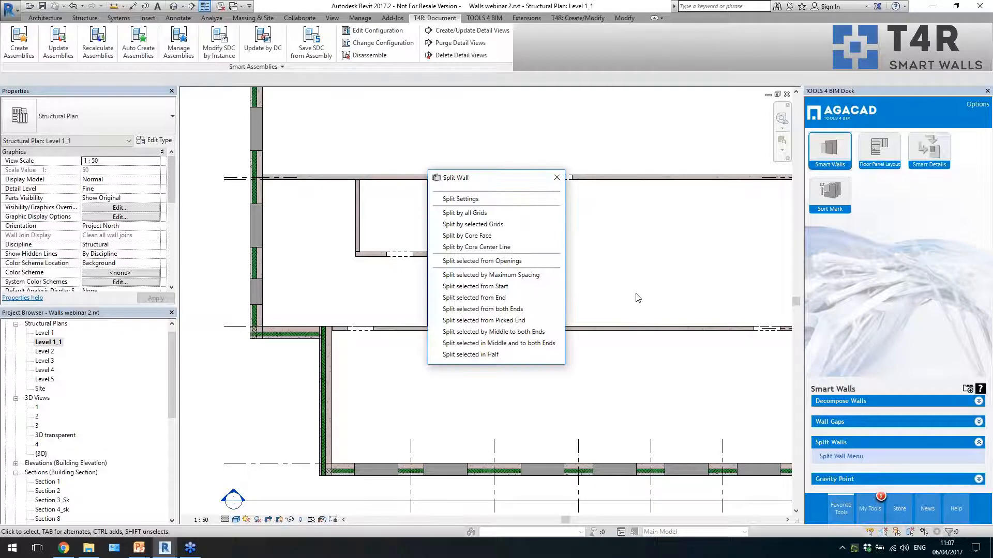
pyautogui.moveTo(511, 183); pyautogui.dragTo(699, 120)
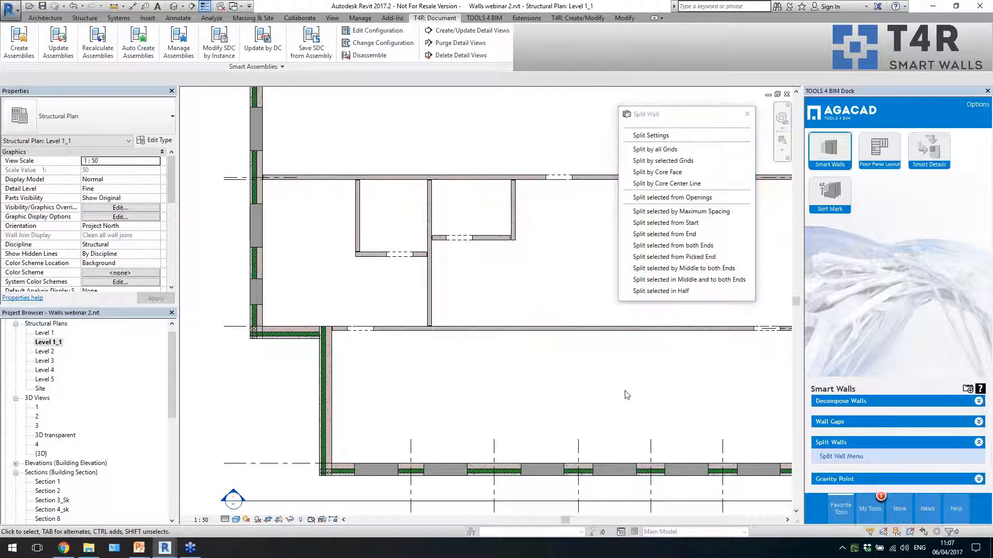
pyautogui.moveTo(646, 379); pyautogui.dragTo(583, 366, button='middle')
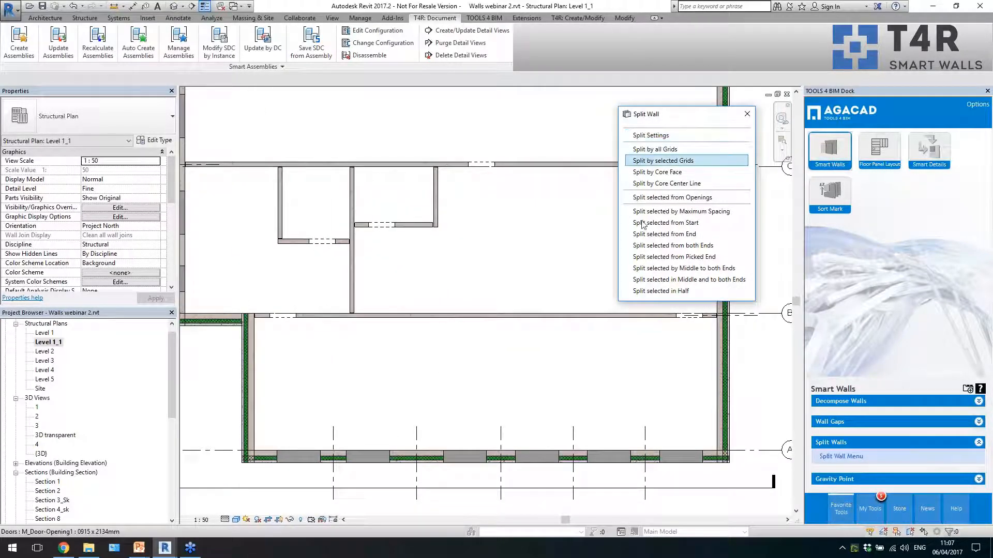
# - Review the Split Settings for opening distances, panel width, maximum panel width and minimum split wall length, and close without saving
pyautogui.click(647, 136)
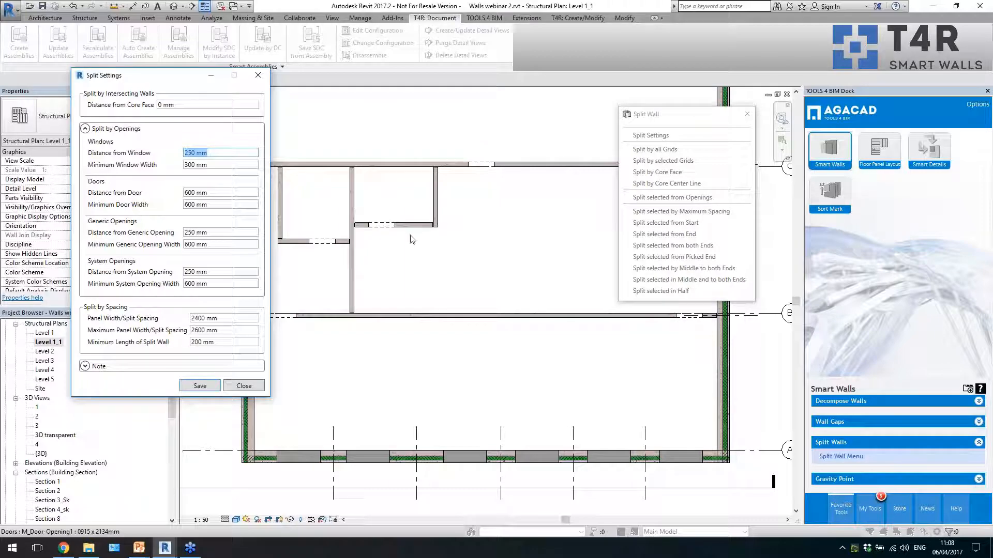
pyautogui.moveTo(212, 192); pyautogui.dragTo(185, 192)
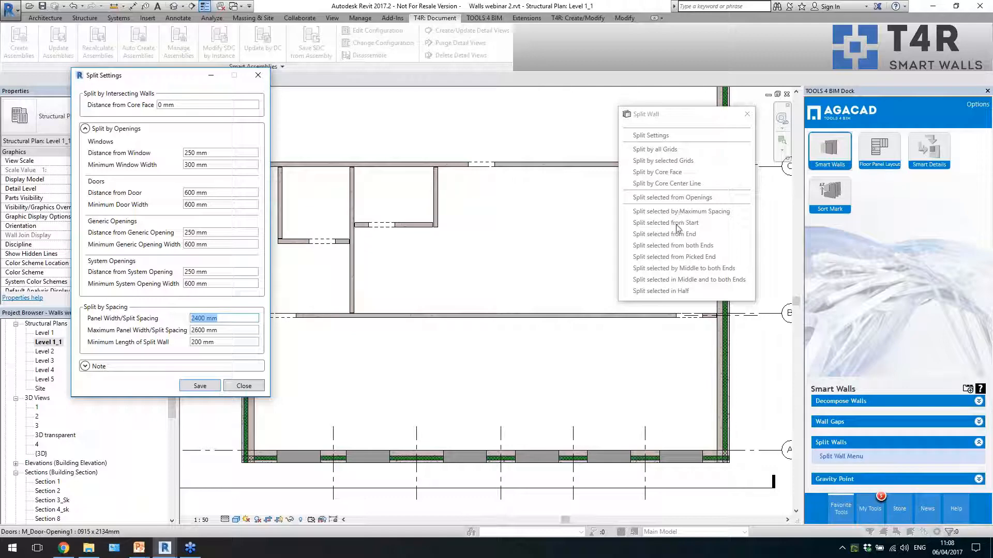
pyautogui.click(224, 329)
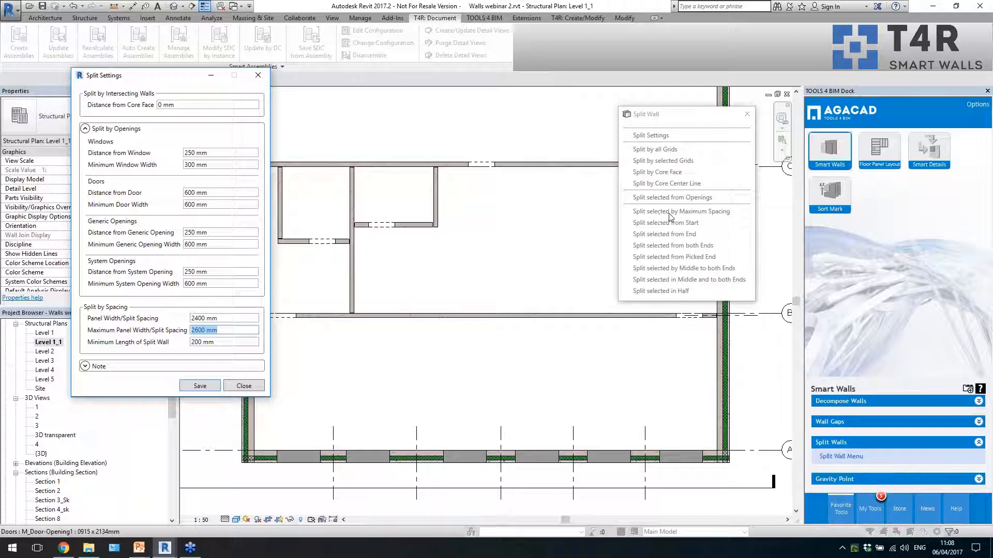
pyautogui.click(203, 342)
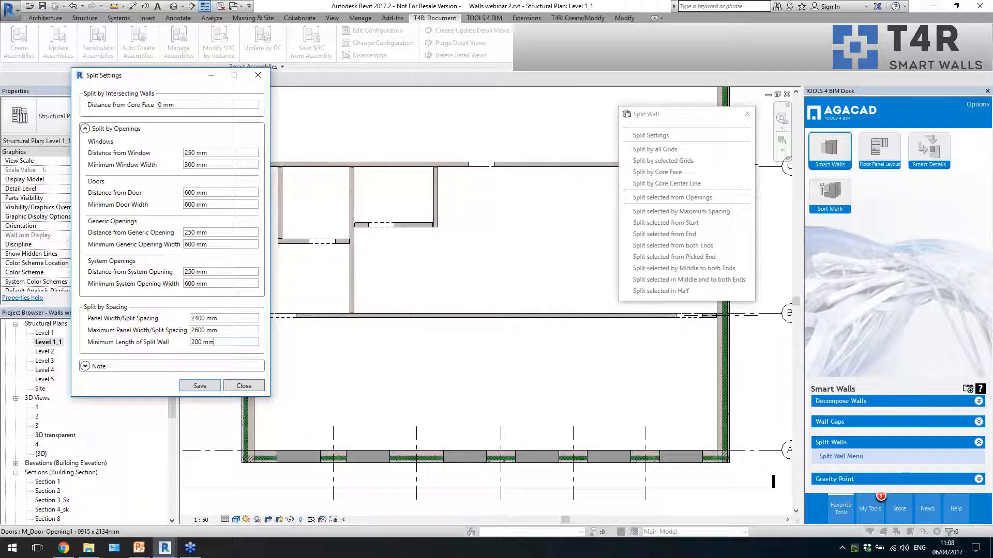
pyautogui.click(243, 386)
# - Split the grid C interior wall from its door opening with Split selected from Openings
pyautogui.scroll(-2, 422, 260)
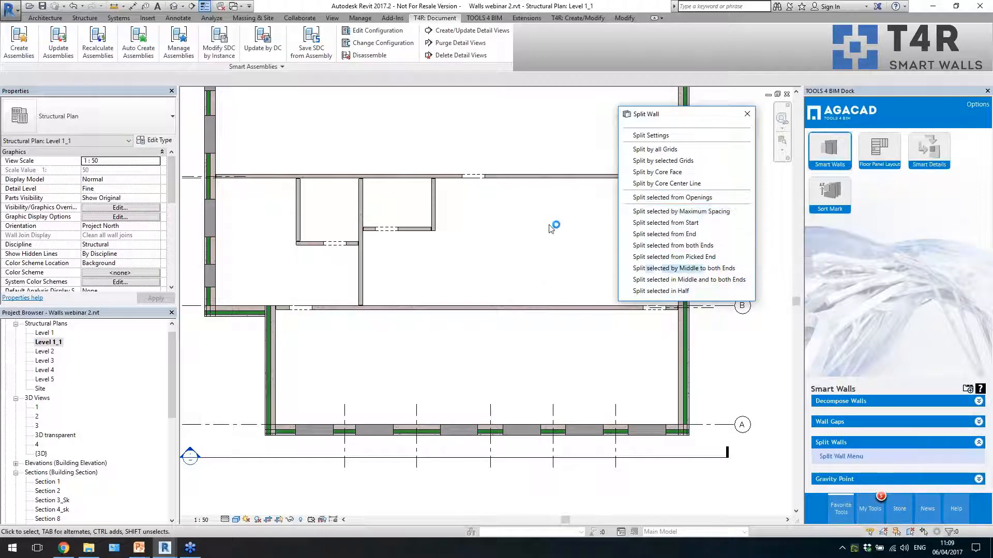
pyautogui.click(666, 198)
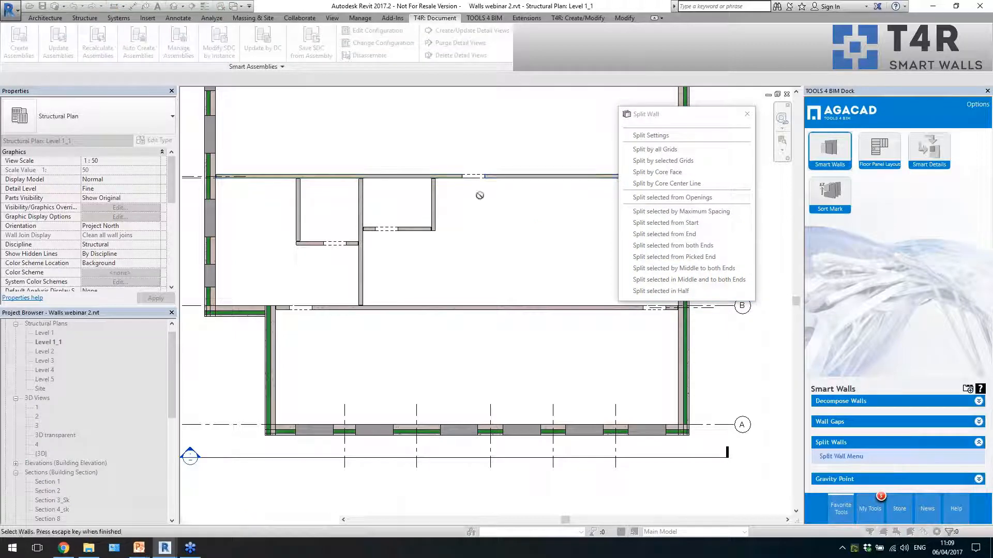
pyautogui.press('Escape')
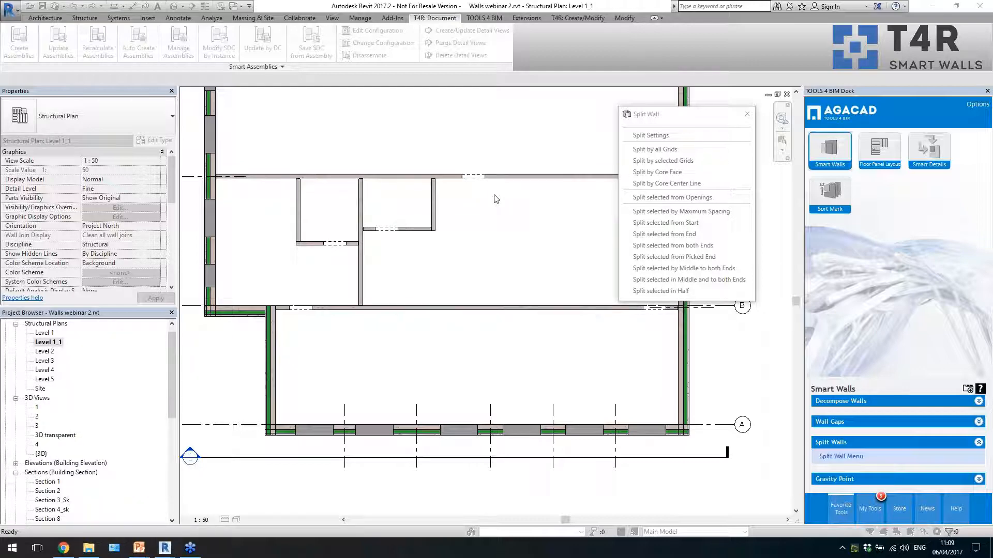
pyautogui.scroll(3, 467, 178)
pyautogui.scroll(2, 468, 178)
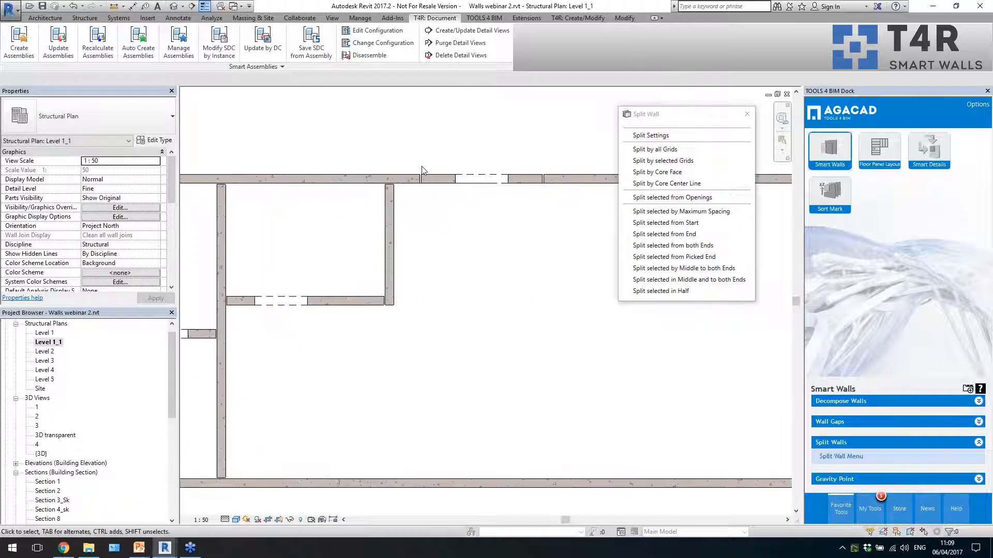
pyautogui.scroll(-4, 542, 209)
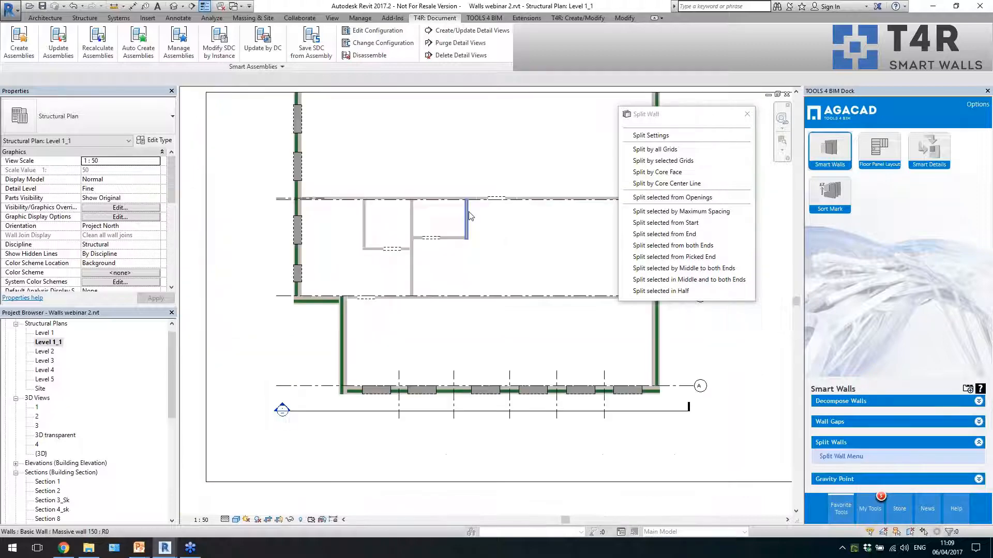
pyautogui.scroll(2, 521, 255)
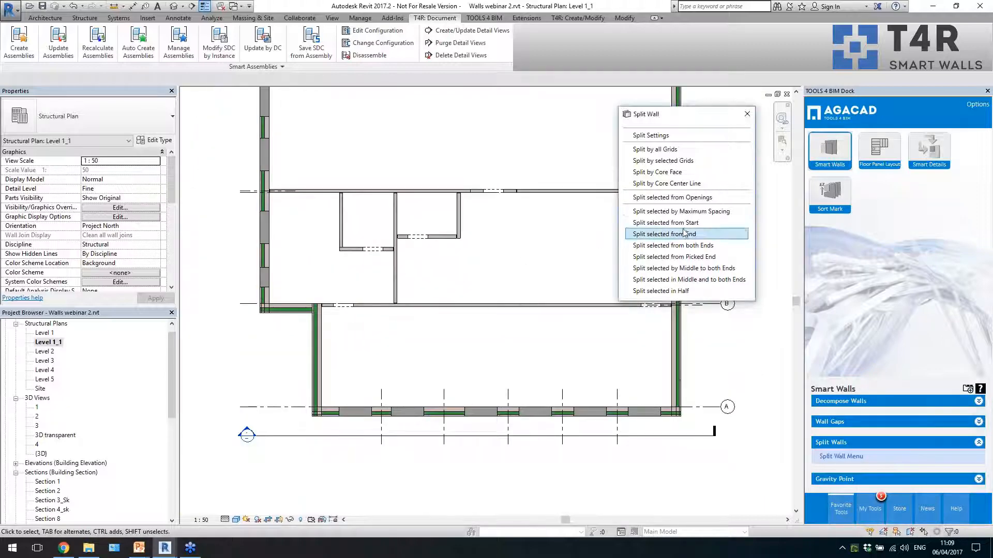
# - Apply Split selected from Start to the two grid C wall segments beside the door opening
pyautogui.click(667, 223)
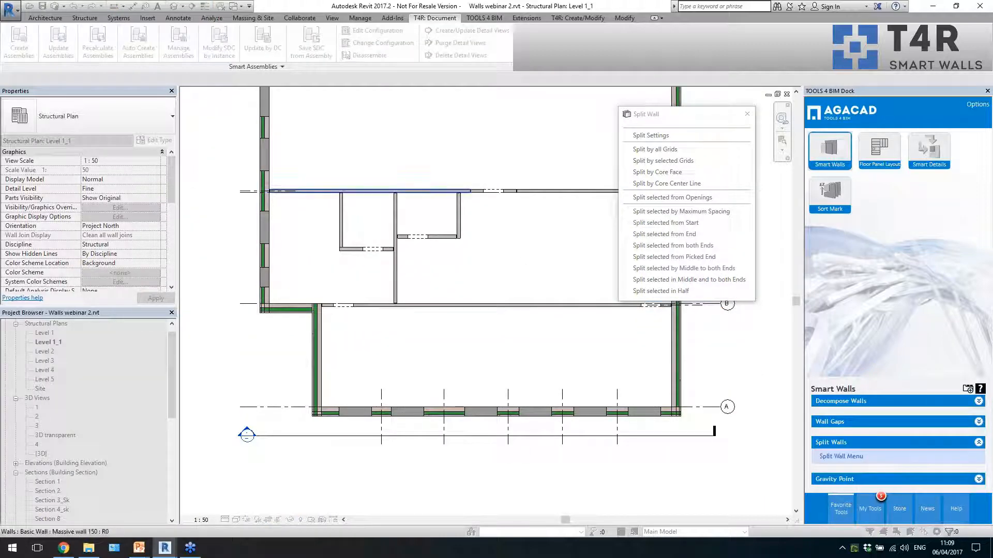
pyautogui.click(442, 191)
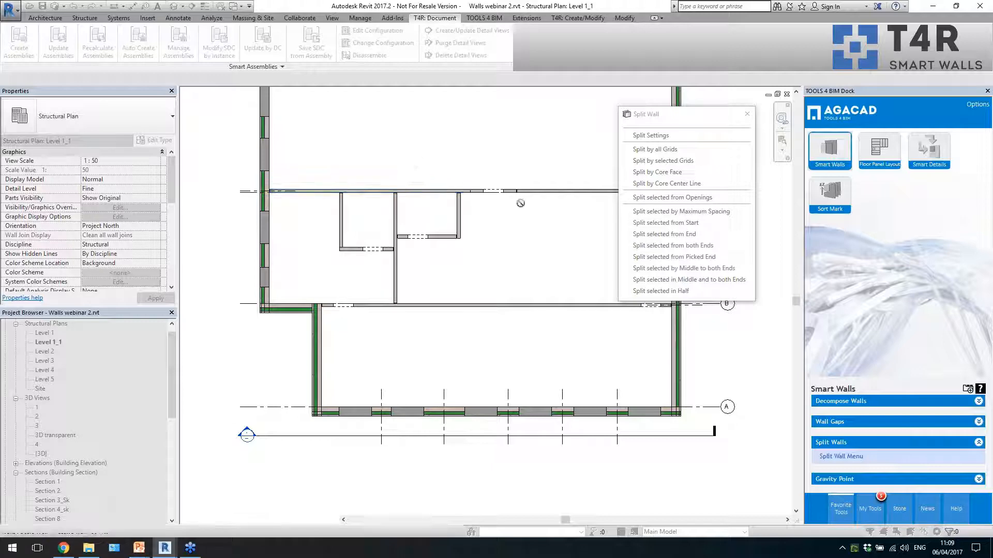
pyautogui.scroll(-2, 461, 197)
pyautogui.press('Escape')
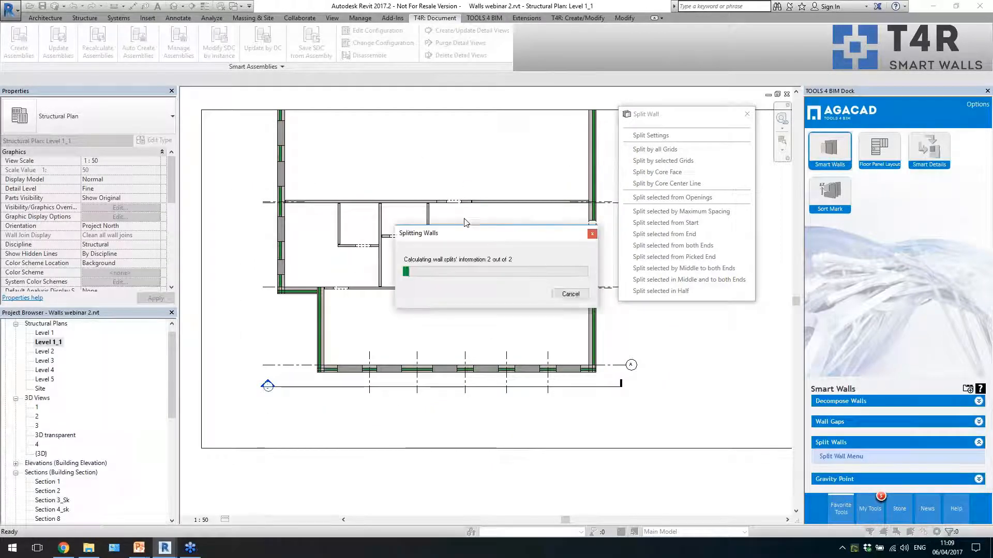
# - Check the lengths of the new panels in the grid C interior wall west of its door opening
pyautogui.scroll(1, 369, 202)
pyautogui.scroll(2, 369, 202)
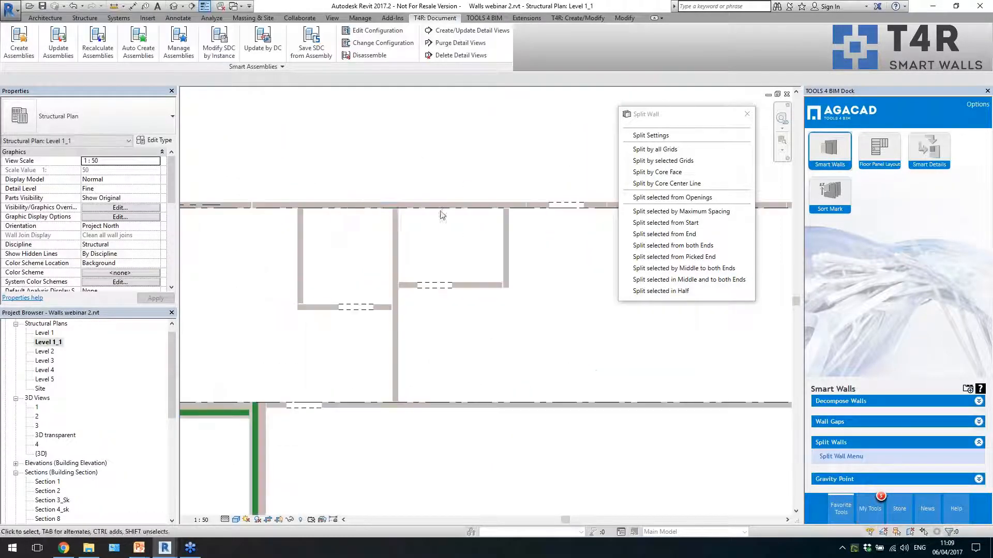
pyautogui.click(362, 205)
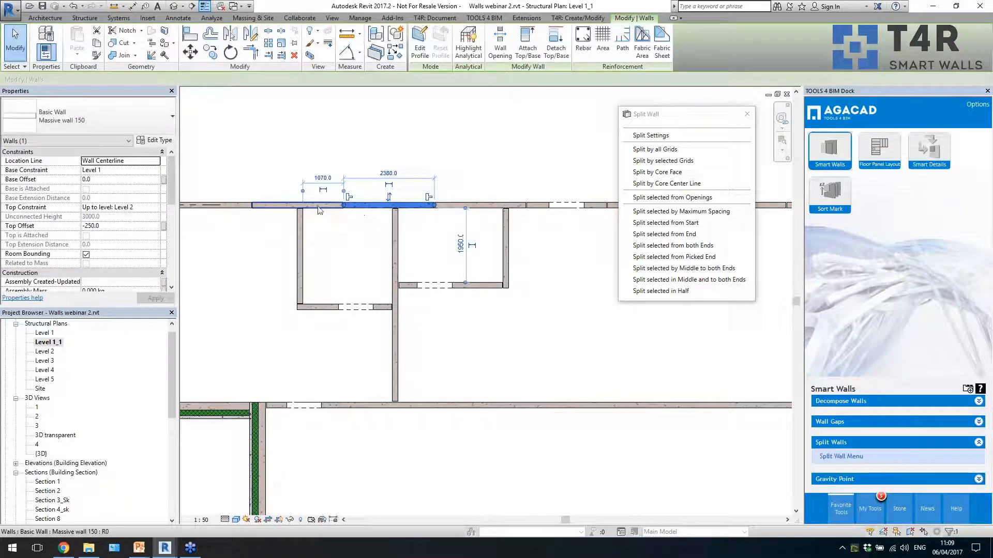
pyautogui.click(317, 207)
pyautogui.scroll(-2, 407, 208)
pyautogui.scroll(1, 282, 208)
pyautogui.click(274, 206)
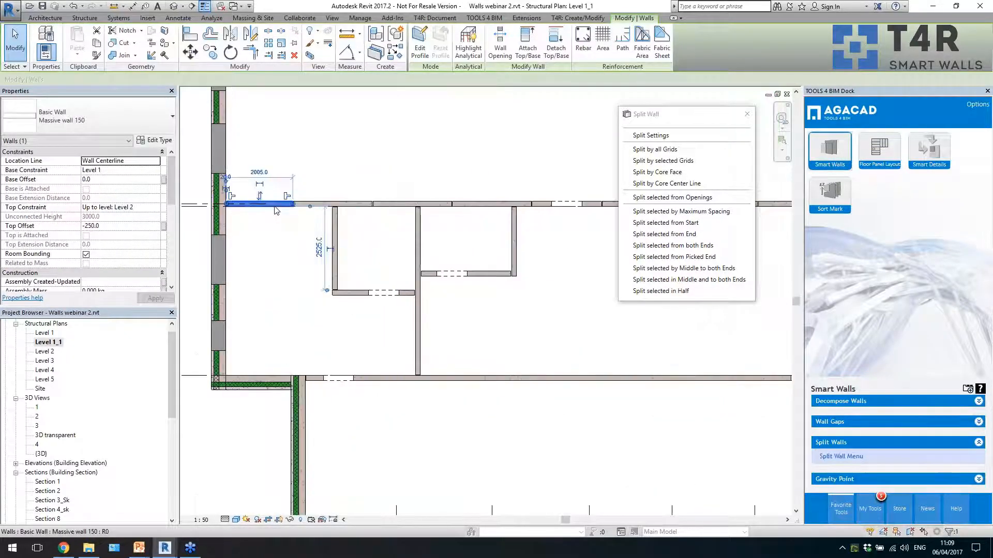
pyautogui.click(261, 238)
pyautogui.scroll(-1, 259, 233)
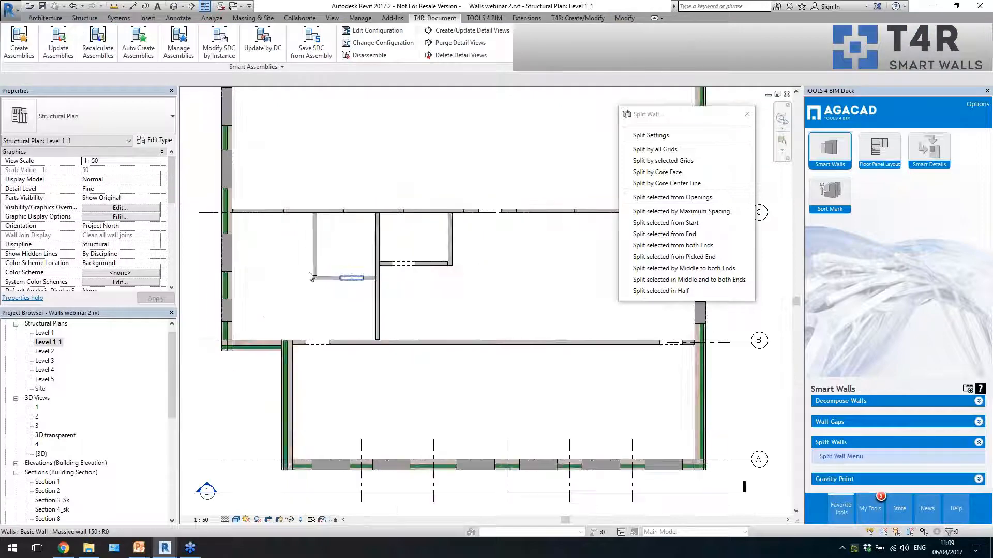
# - Apply Split selected by Middle to both Ends to the long interior partition running between grids B and C
pyautogui.scroll(-1, 259, 243)
pyautogui.scroll(1, 531, 225)
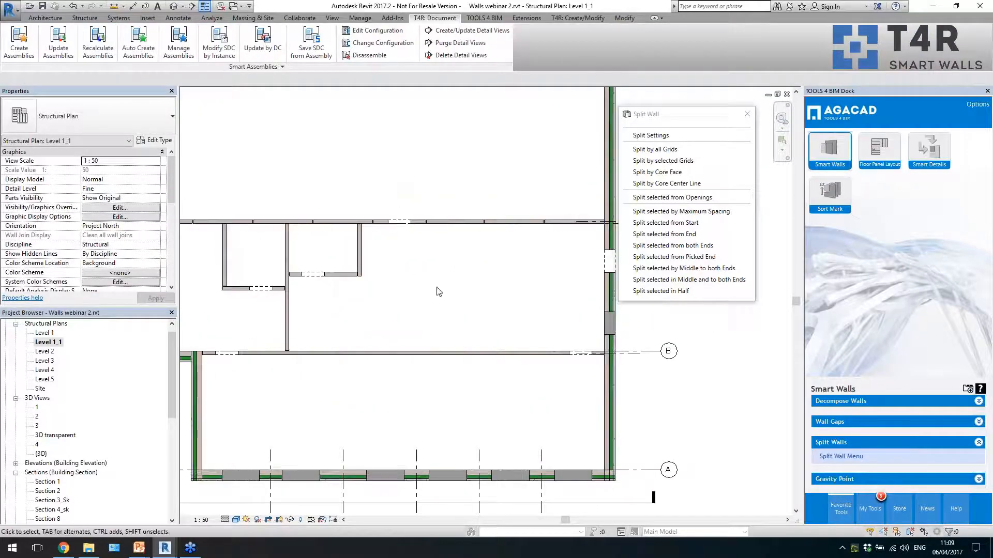
pyautogui.scroll(-2, 487, 281)
pyautogui.scroll(3, 295, 331)
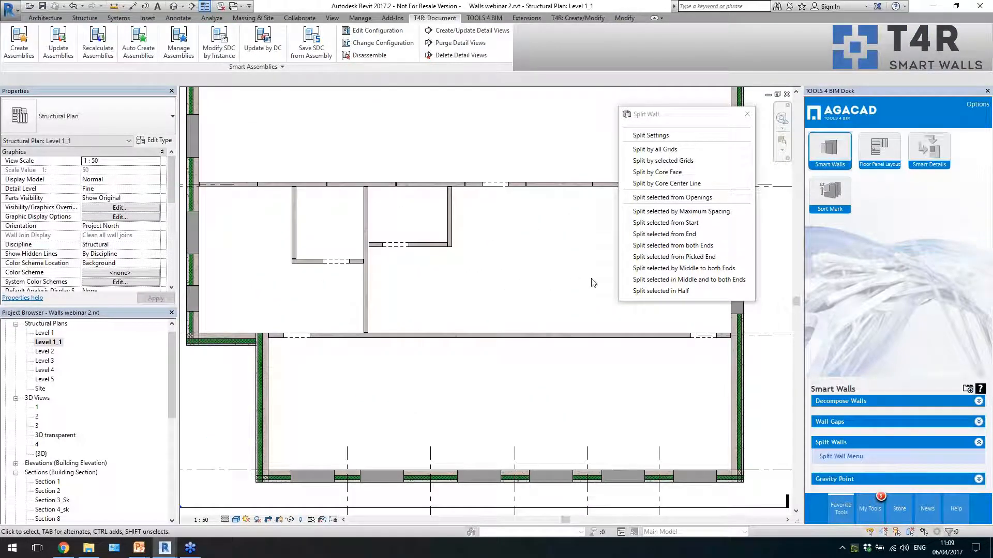
pyautogui.click(654, 269)
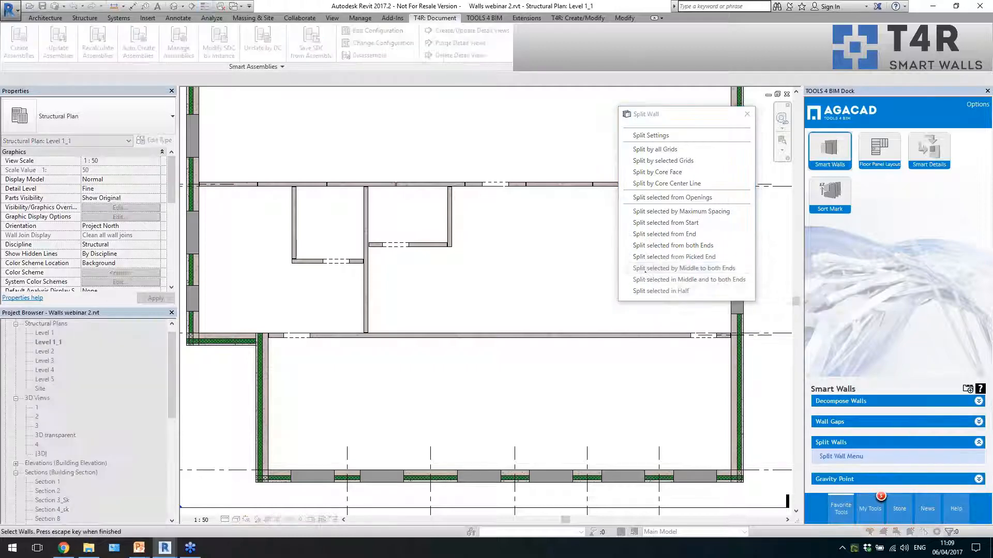
pyautogui.click(365, 293)
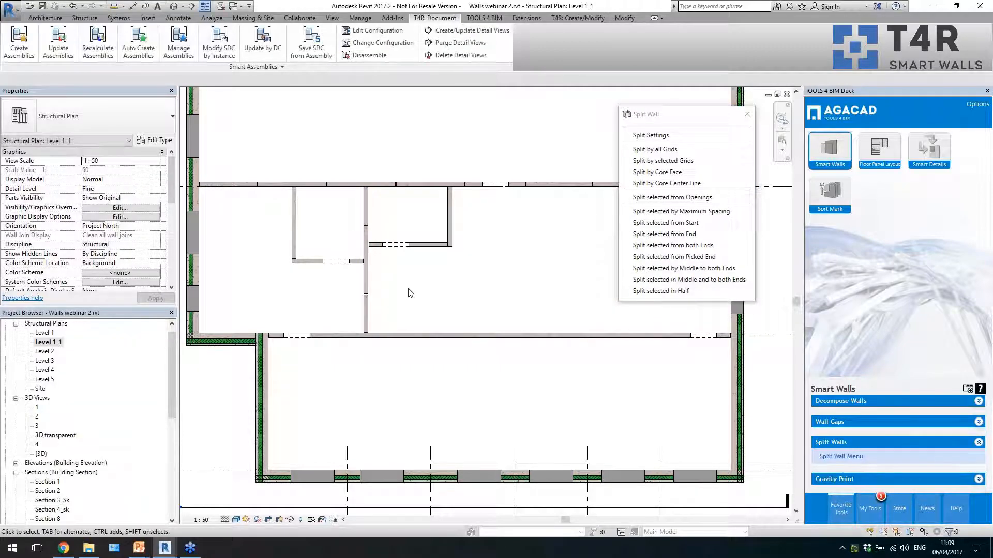
# - Inspect the middle and end segments of the split partition between grids B and C
pyautogui.scroll(2, 376, 286)
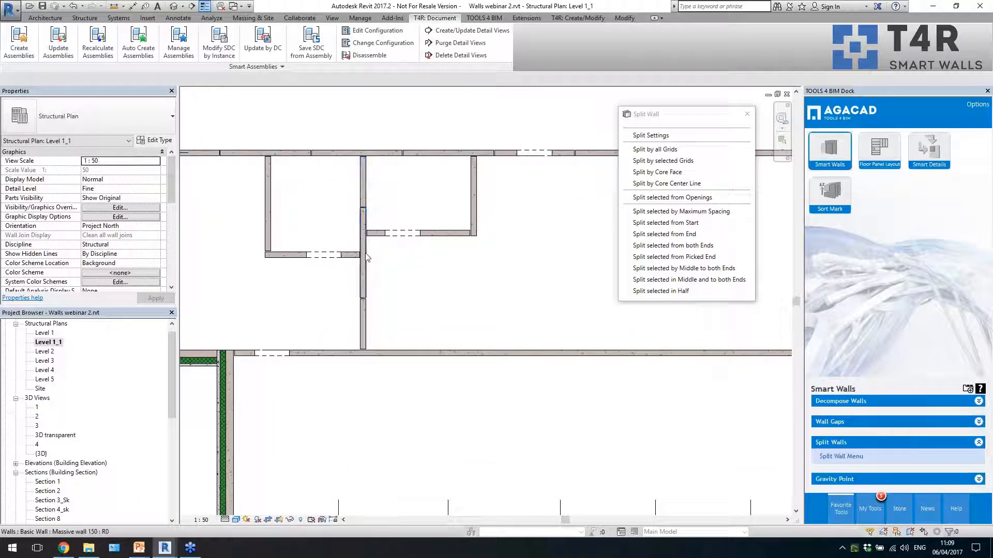
pyautogui.click(364, 280)
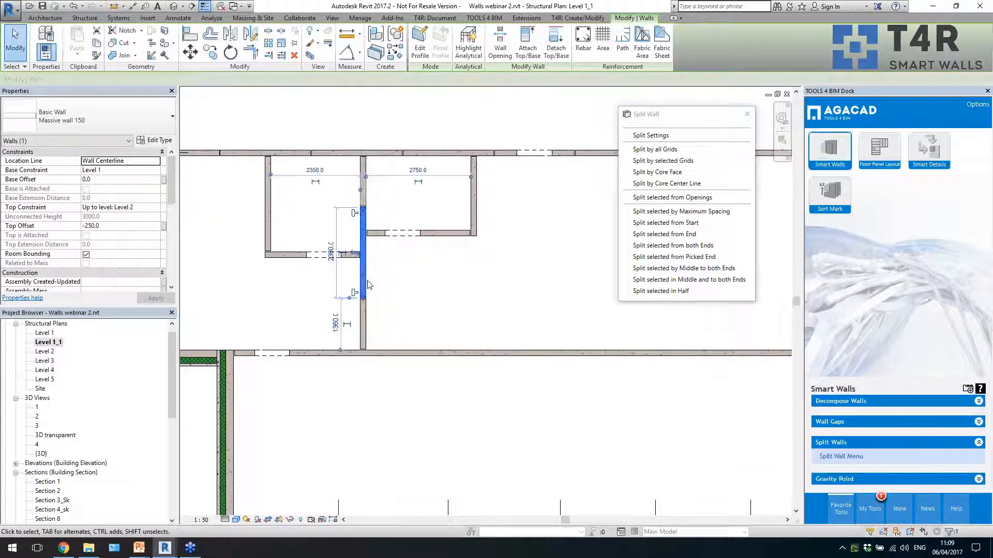
pyautogui.click(636, 124)
pyautogui.click(512, 248)
pyautogui.click(363, 198)
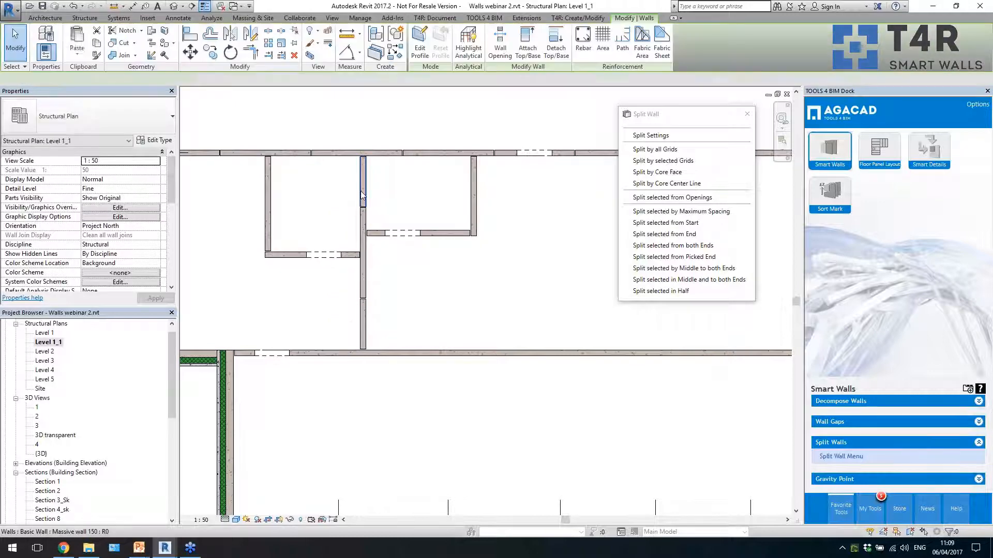
pyautogui.click(403, 287)
pyautogui.scroll(-3, 405, 284)
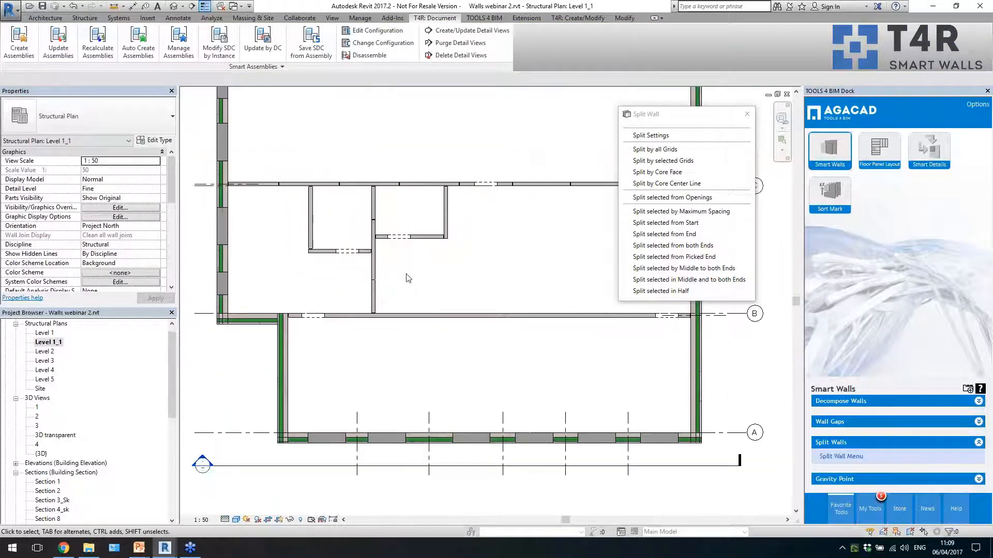
# - Examine the grid A exterior wall and the short split grids crossing it in connection with Split by all Grids
pyautogui.scroll(-2, 331, 341)
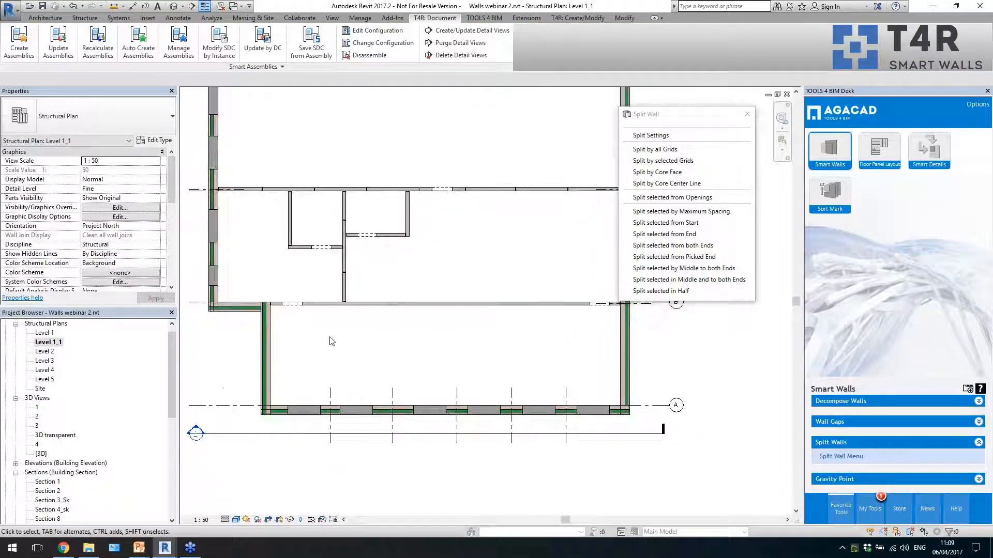
pyautogui.click(373, 411)
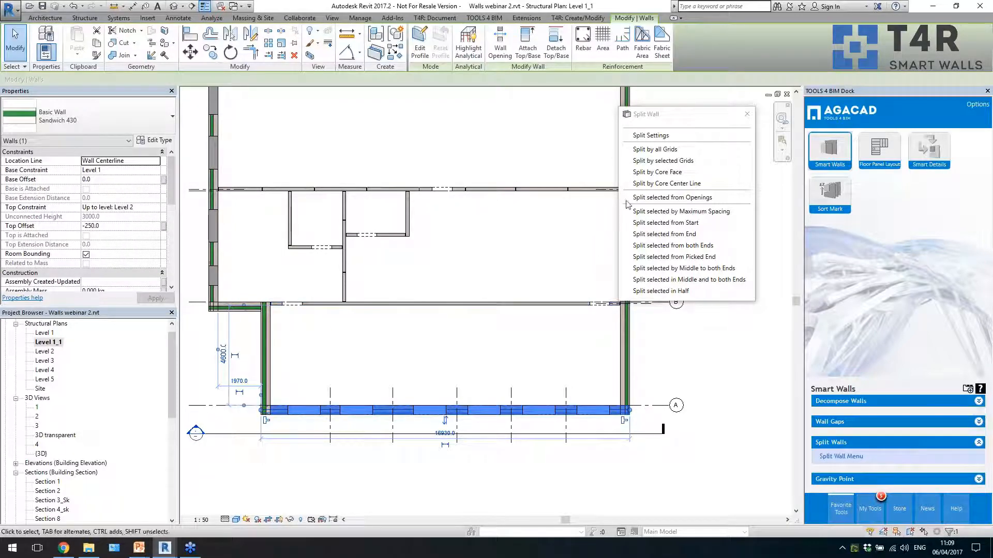
pyautogui.click(656, 149)
pyautogui.click(512, 401)
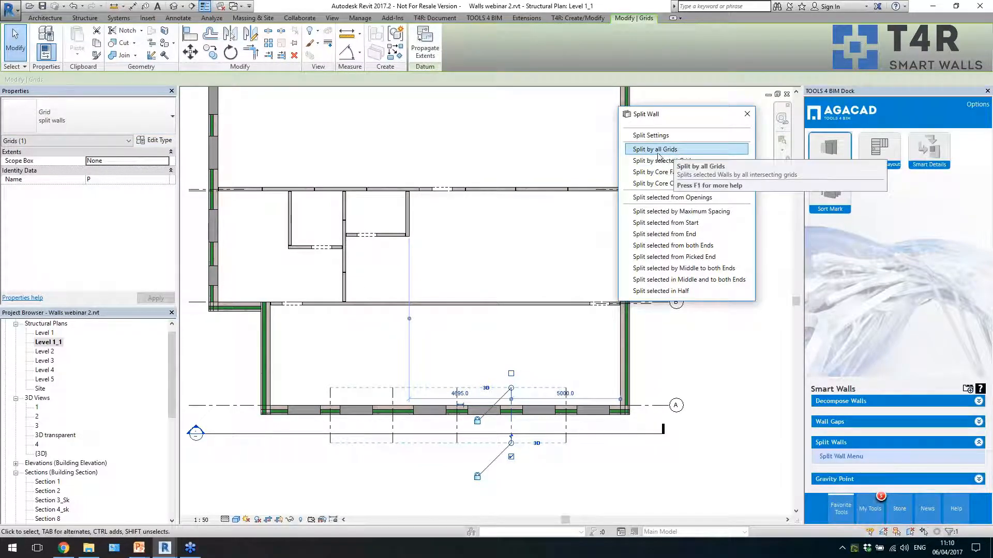
pyautogui.click(665, 151)
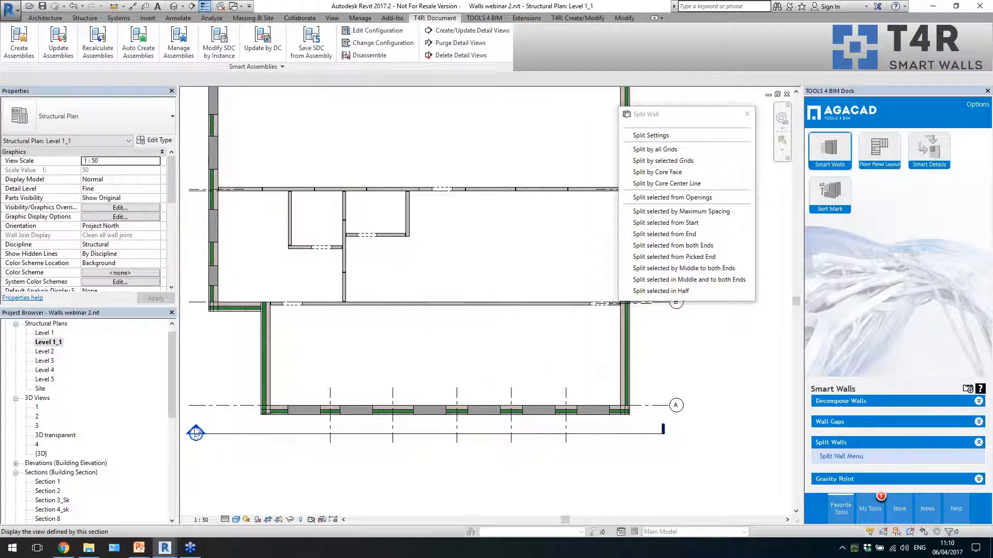
# - Open Section 10 from its section mark and split the Sandwich 430 wall with Split by all Grids
pyautogui.doubleClick(234, 434)
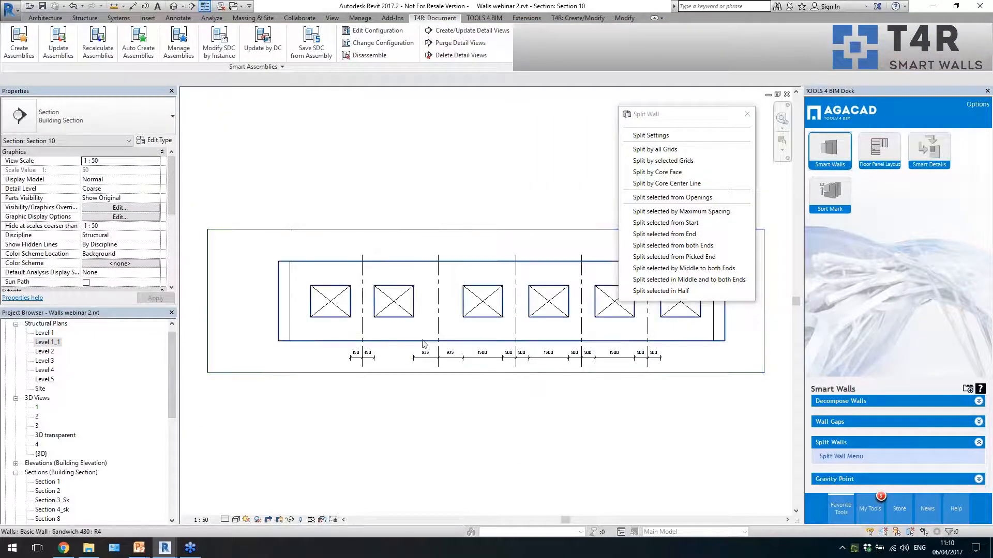
pyautogui.scroll(1, 584, 362)
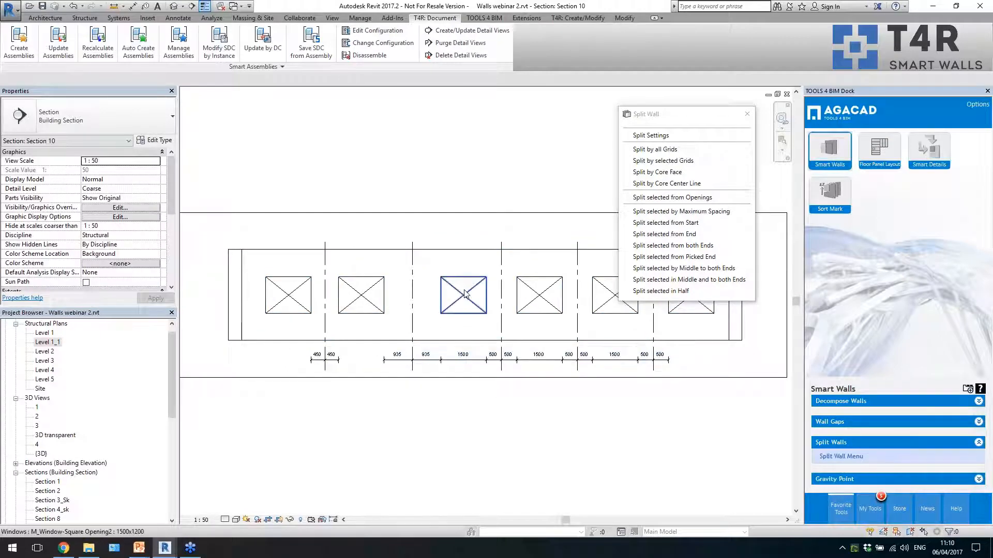
pyautogui.scroll(-1, 360, 255)
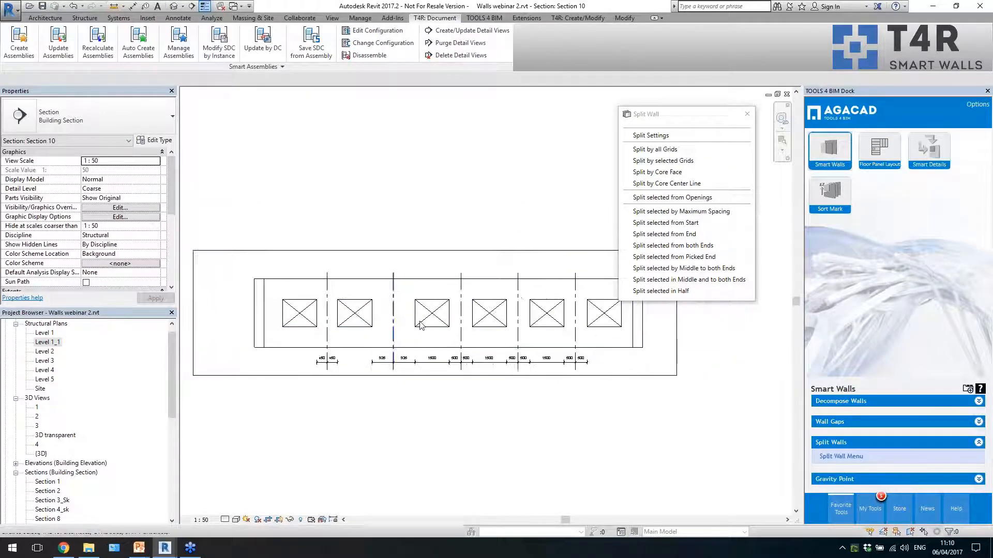
pyautogui.scroll(-1, 408, 278)
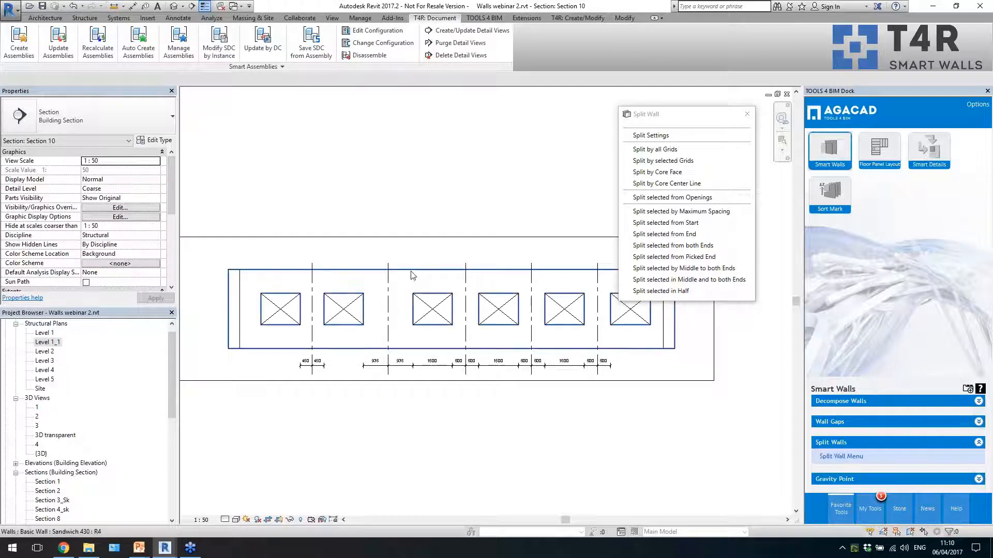
pyautogui.click(409, 274)
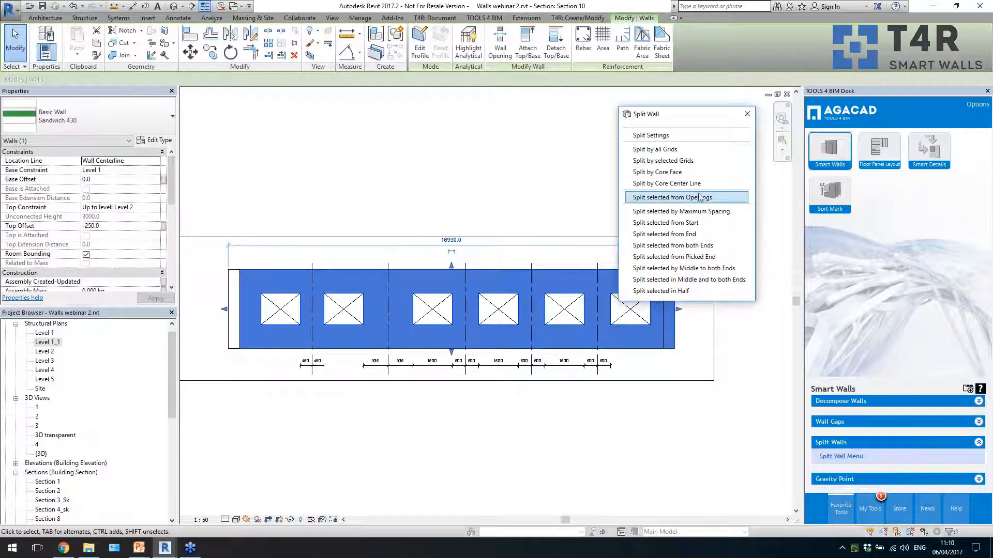
pyautogui.click(688, 150)
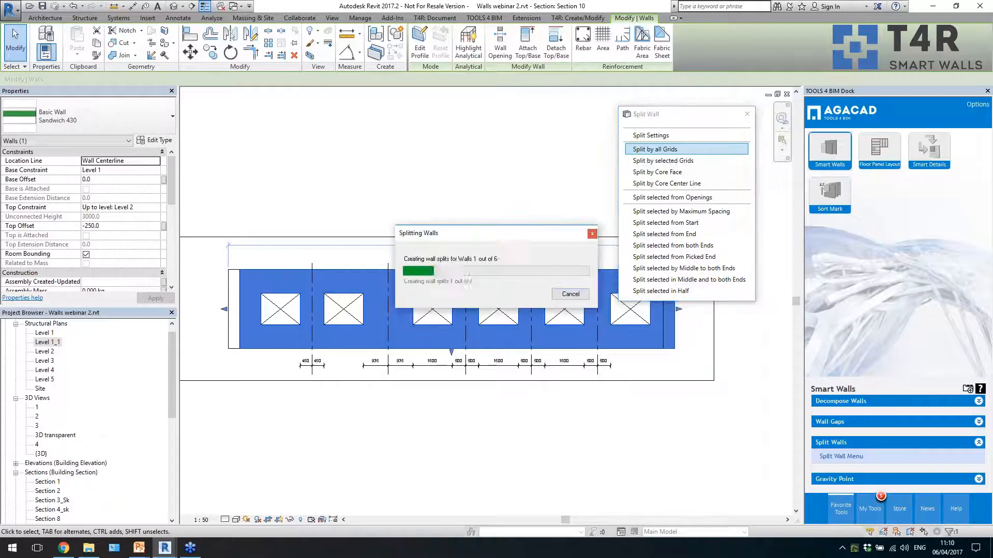
# - Check the widths of the individual wall panels between the split grids in Section 10
pyautogui.click(407, 350)
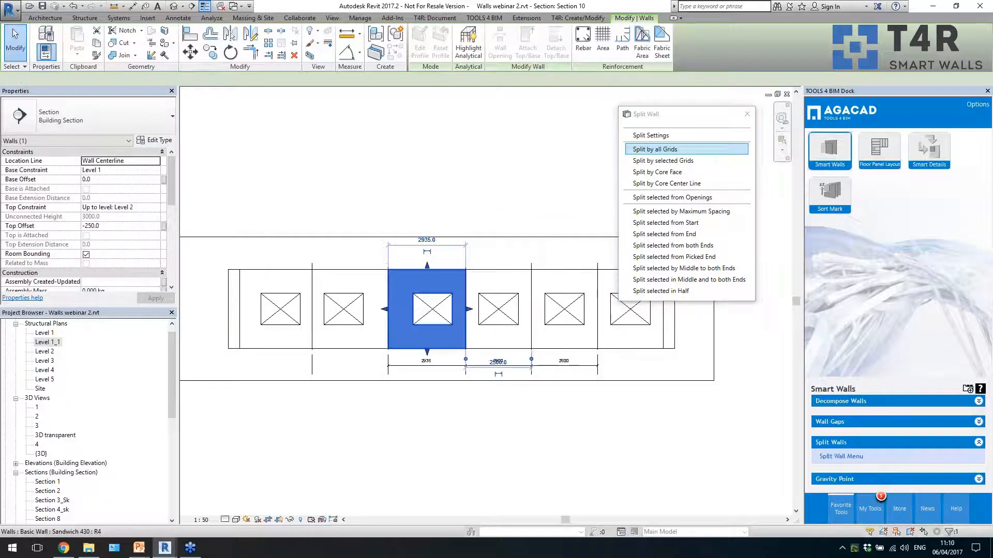
pyautogui.click(362, 349)
pyautogui.click(289, 351)
pyautogui.click(291, 353)
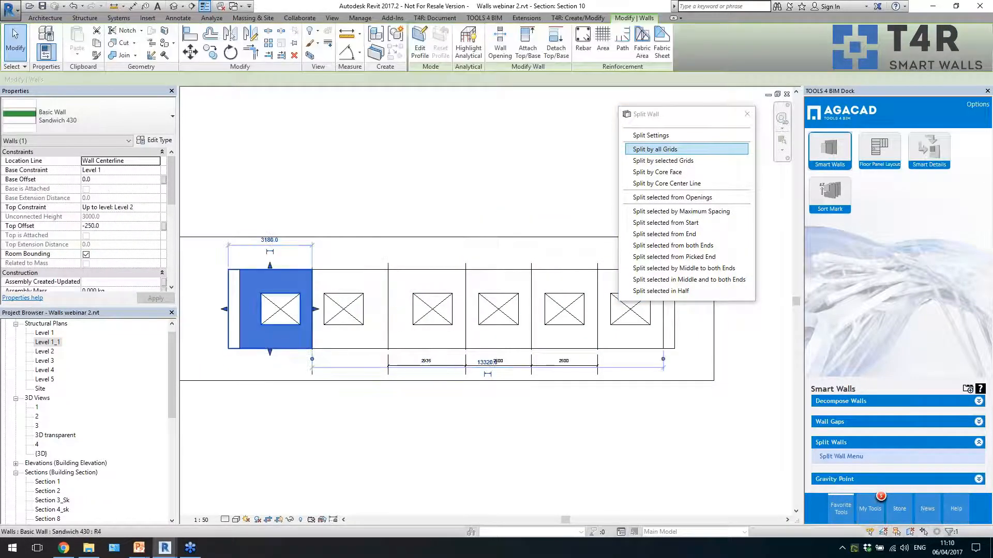
pyautogui.click(429, 350)
pyautogui.click(467, 351)
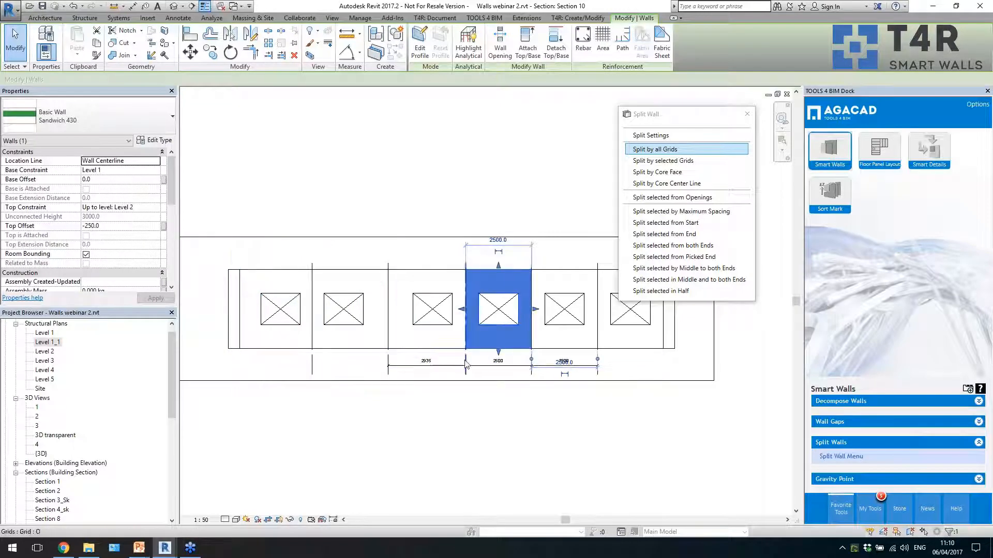
pyautogui.click(257, 416)
# - Return to the Level 1_1 plan and split the east exterior wall by the selected short grids near B and C
pyautogui.doubleClick(47, 343)
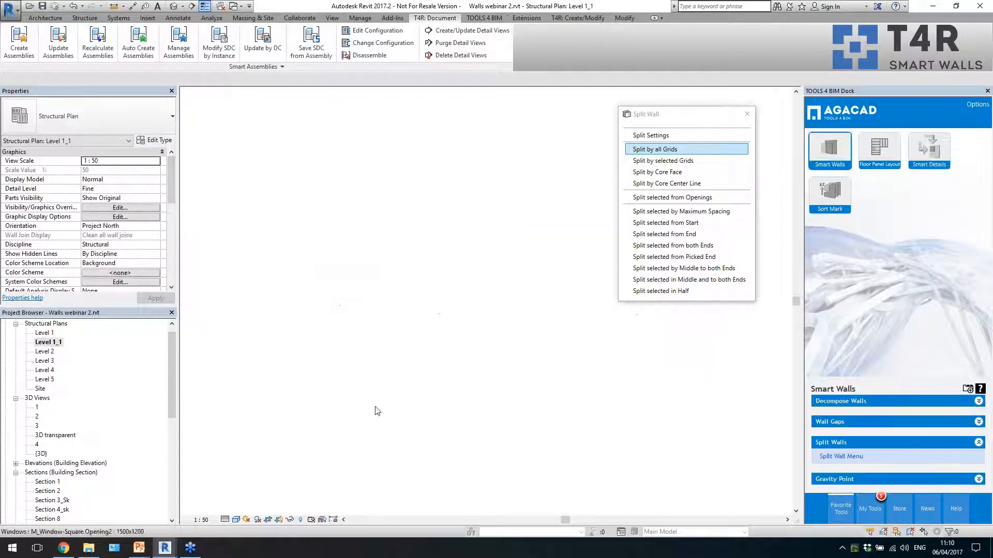
pyautogui.scroll(-2, 287, 393)
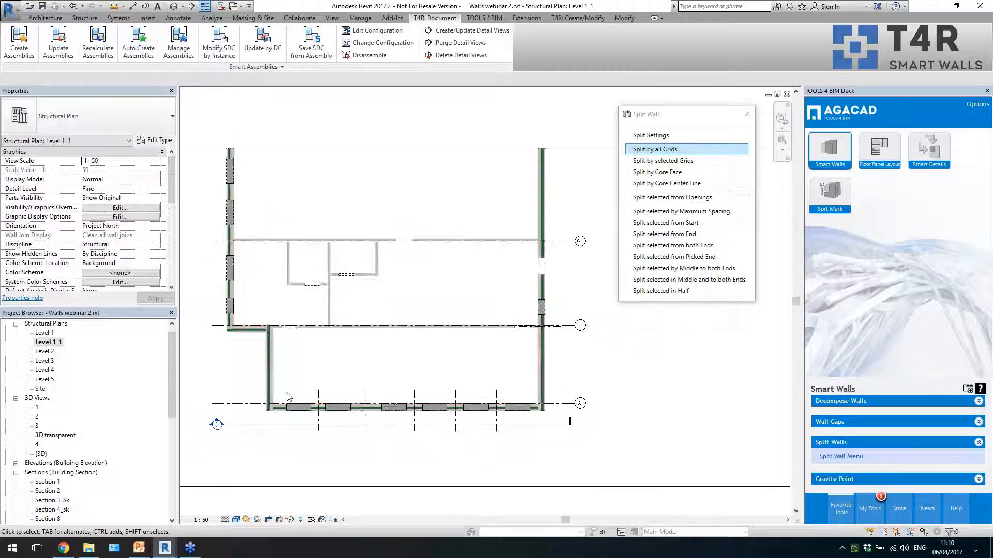
pyautogui.click(693, 161)
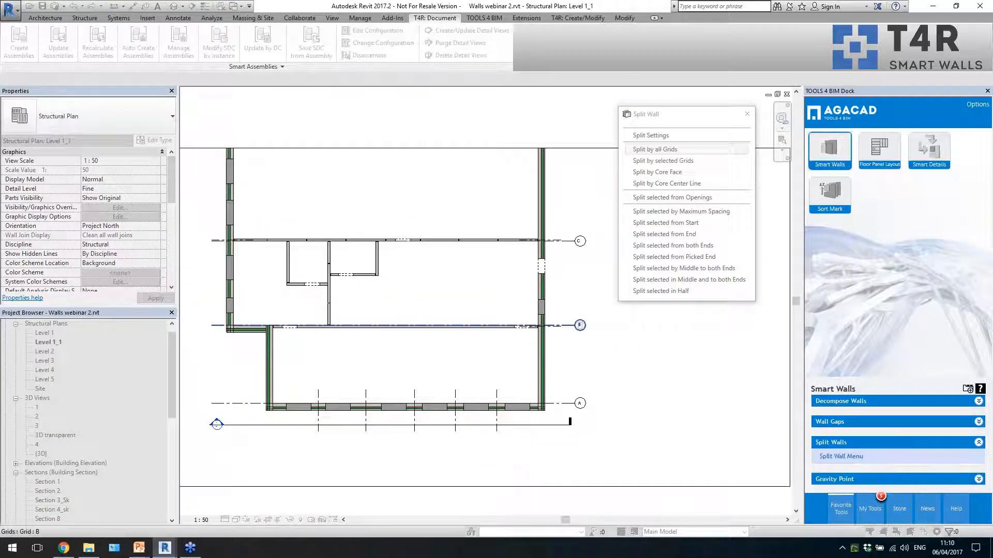
pyautogui.scroll(5, 548, 318)
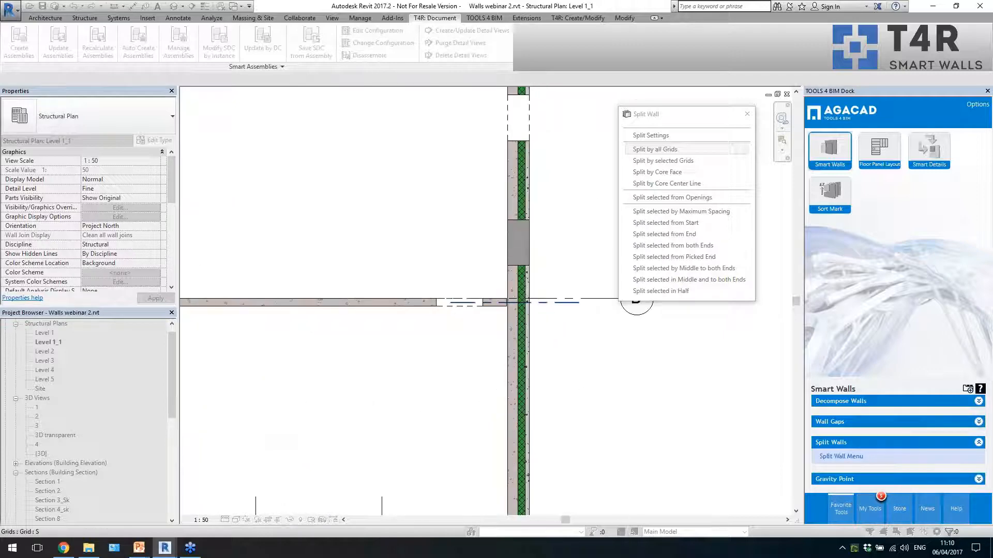
pyautogui.click(549, 304)
pyautogui.scroll(-3, 550, 306)
pyautogui.scroll(3, 559, 202)
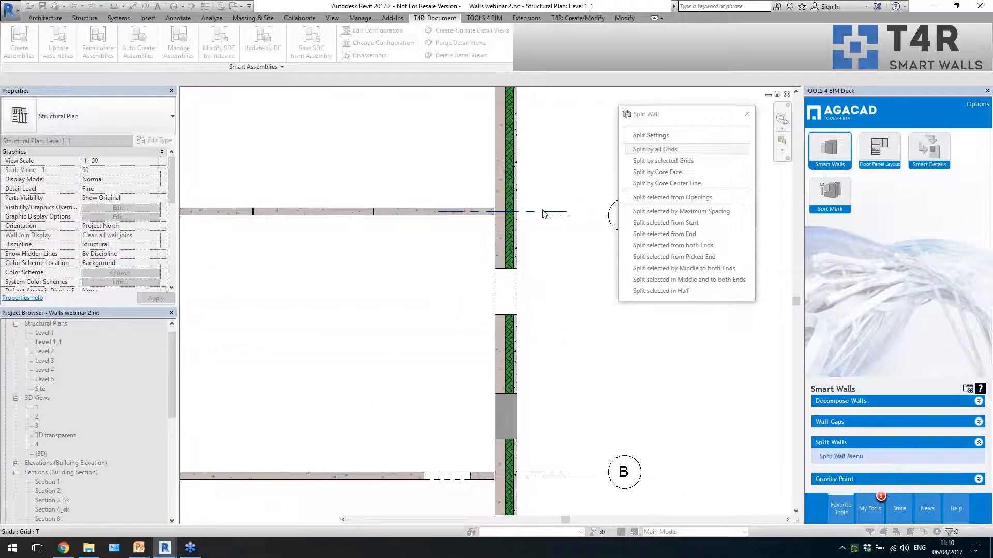
pyautogui.press('Escape')
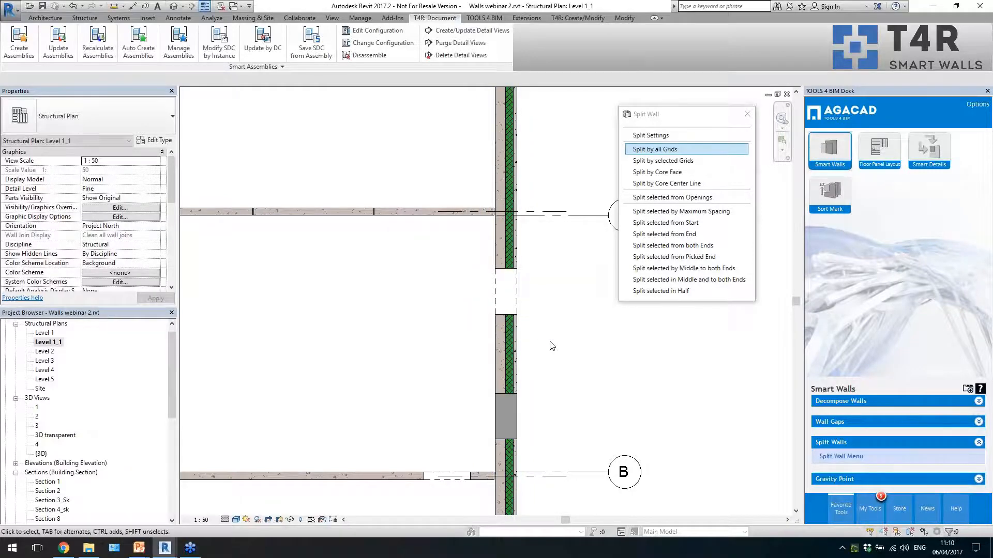
# - Check the east exterior wall segments between grids B and C and between grids A and B
pyautogui.click(510, 243)
pyautogui.scroll(-1, 509, 238)
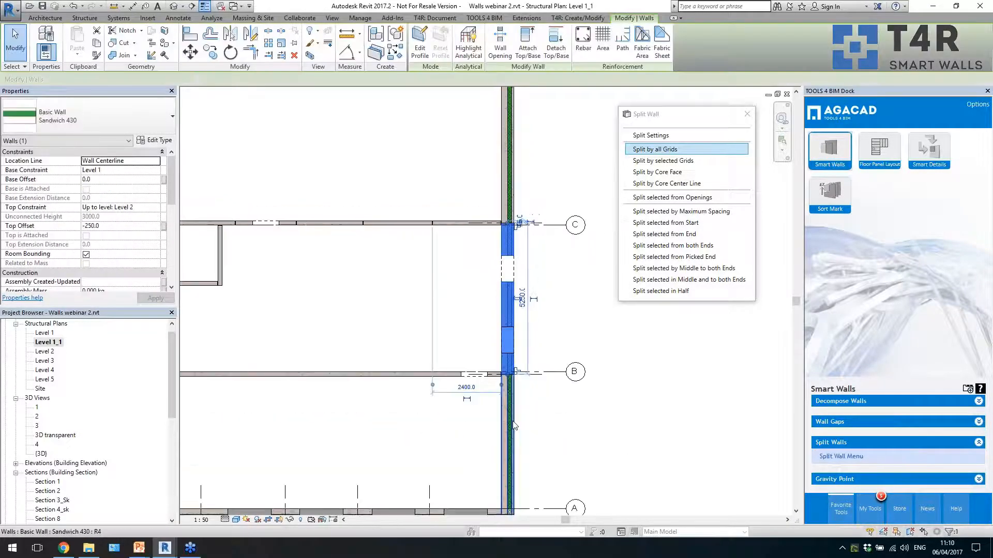
pyautogui.click(509, 465)
pyautogui.scroll(-2, 497, 455)
pyautogui.click(437, 429)
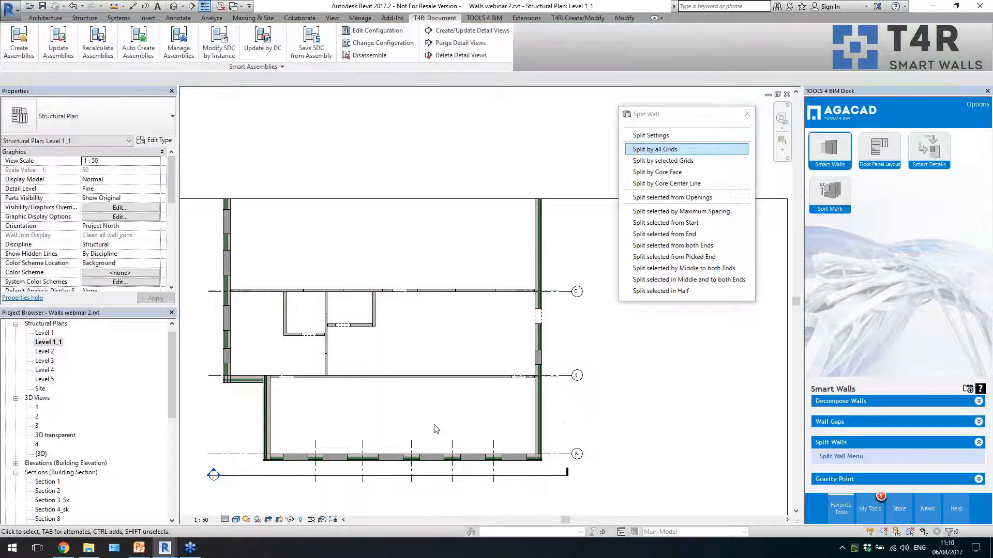
# - Copy the westernmost short split grid on the grid A wall so that it crosses the grid B interior wall
pyautogui.scroll(1, 372, 433)
pyautogui.click(298, 446)
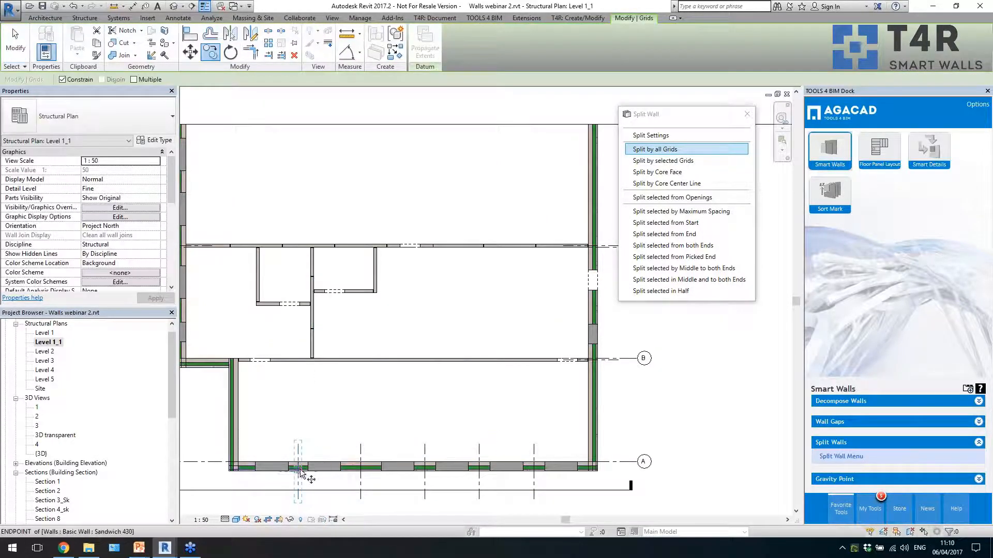
pyautogui.click(298, 471)
pyautogui.scroll(2, 281, 361)
pyautogui.click(299, 369)
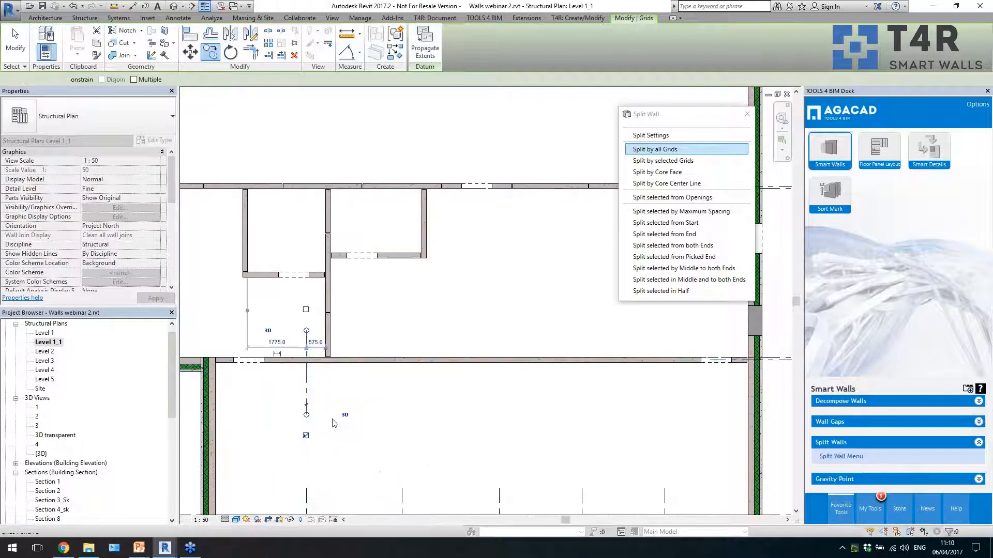
# - Finish placing the copied short grid and dimension it from the inner face of the west exterior wall
pyautogui.click(268, 396)
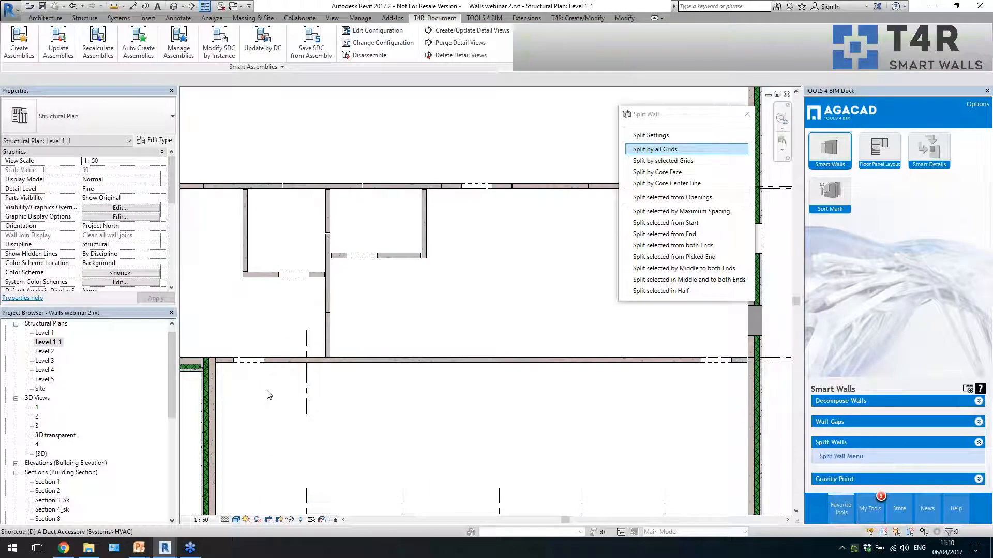
pyautogui.press('d')
pyautogui.press('i')
pyautogui.click(217, 407)
pyautogui.click(307, 395)
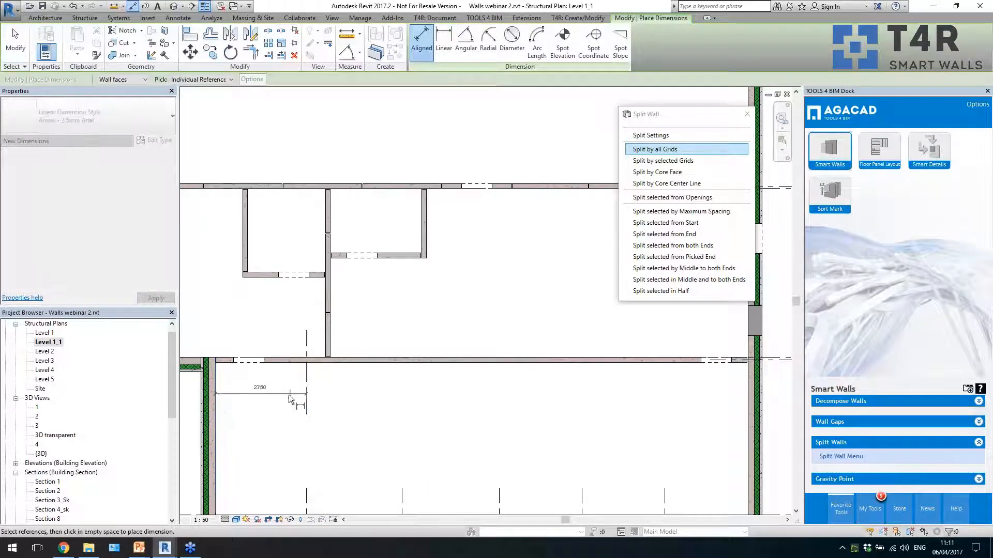
pyautogui.click(291, 395)
pyautogui.press('Escape')
pyautogui.press('Escape')
# - Set the distance between the copied short grid and the west exterior wall to 2500
pyautogui.scroll(2, 282, 396)
pyautogui.click(322, 367)
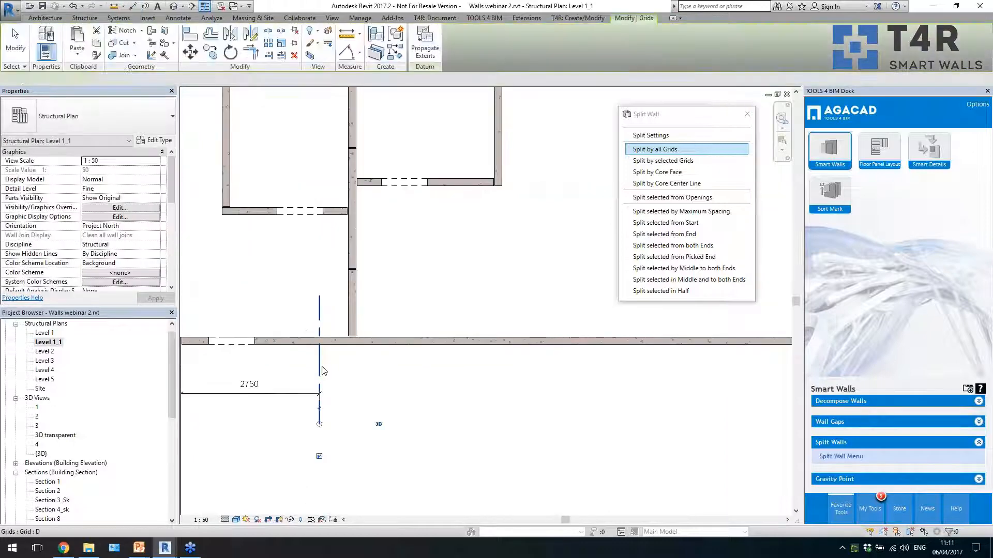
pyautogui.click(249, 384)
pyautogui.write('2500')
pyautogui.press('Return')
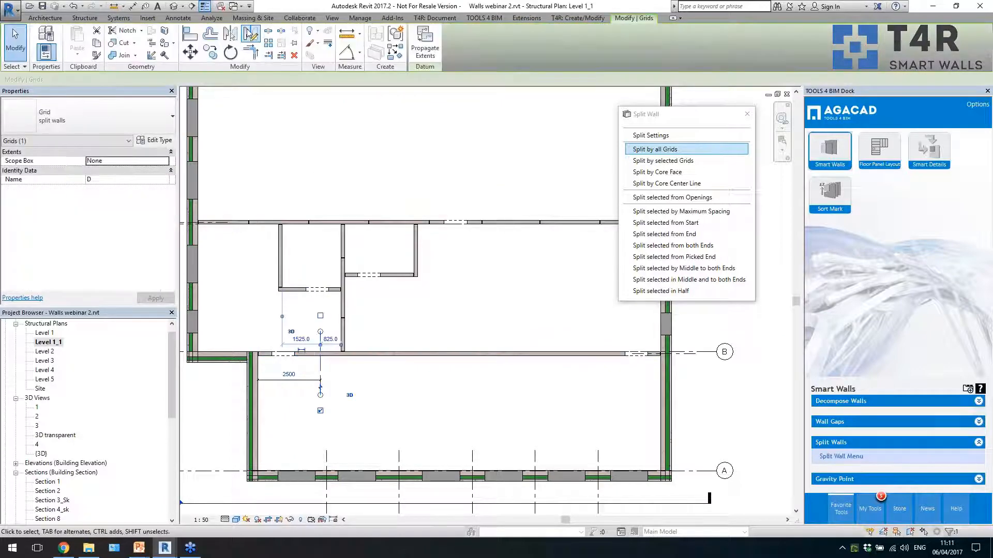
# - Mirror a copy of the short grid to the east end of the grid B wall about a vertical axis drawn through the wall's middle
pyautogui.press('Escape')
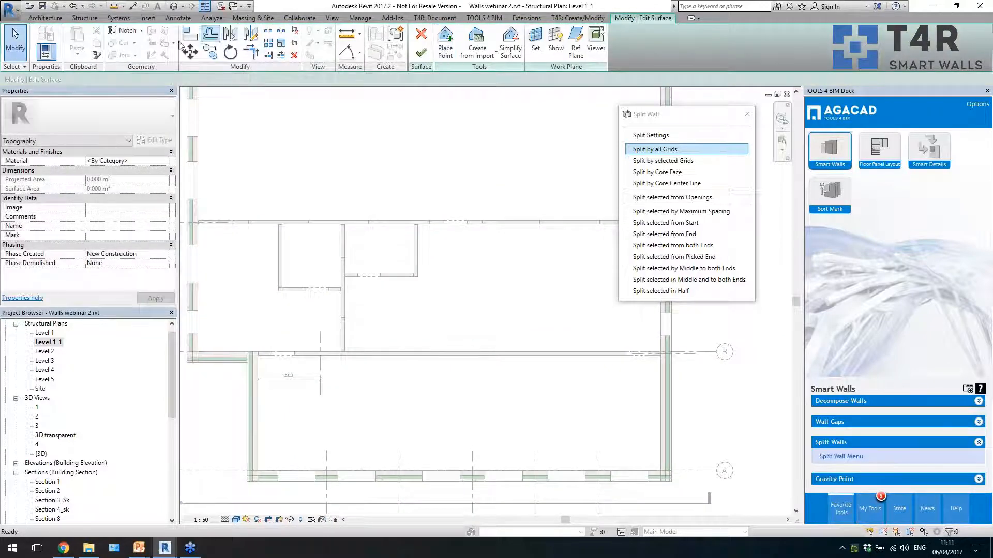
pyautogui.click(421, 52)
pyautogui.click(320, 345)
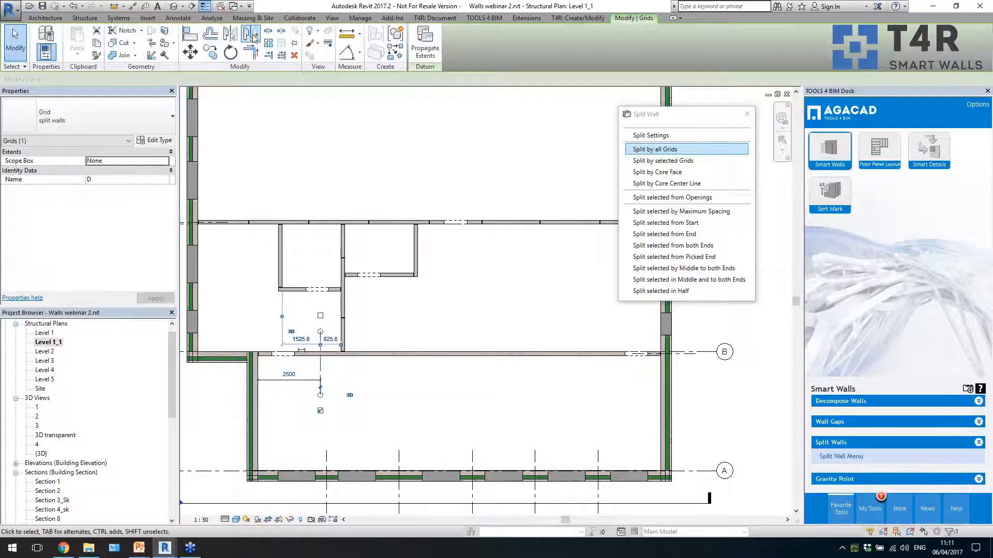
pyautogui.click(253, 37)
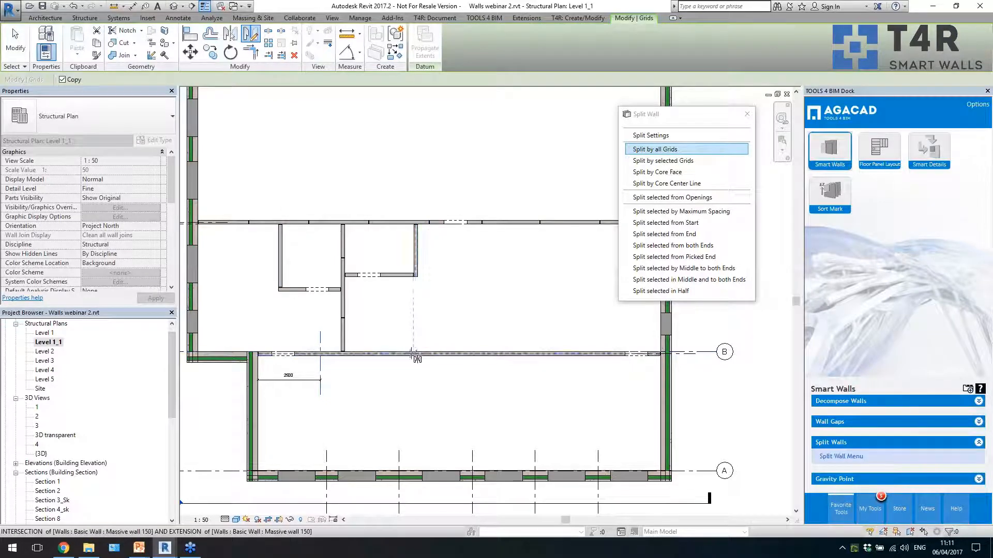
pyautogui.click(462, 355)
pyautogui.click(461, 323)
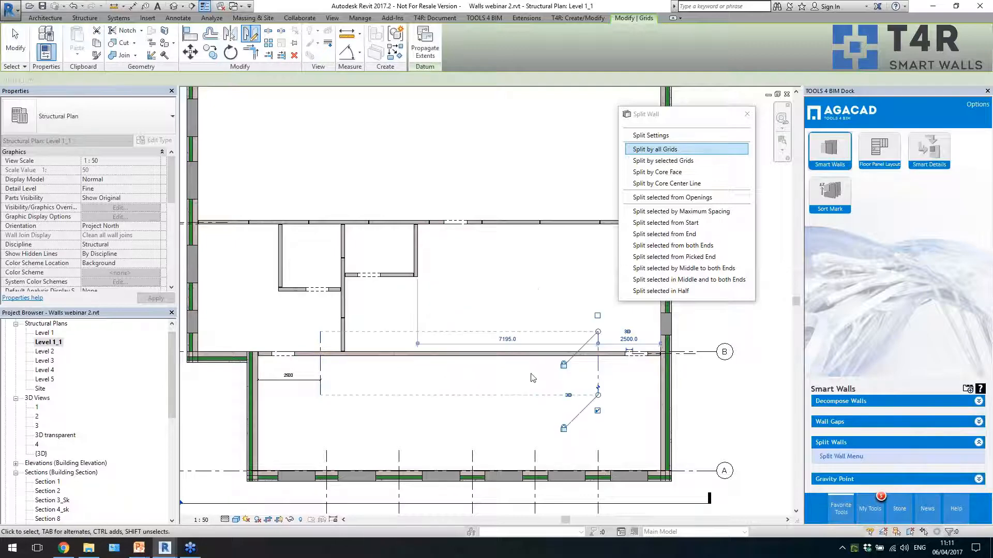
pyautogui.click(534, 373)
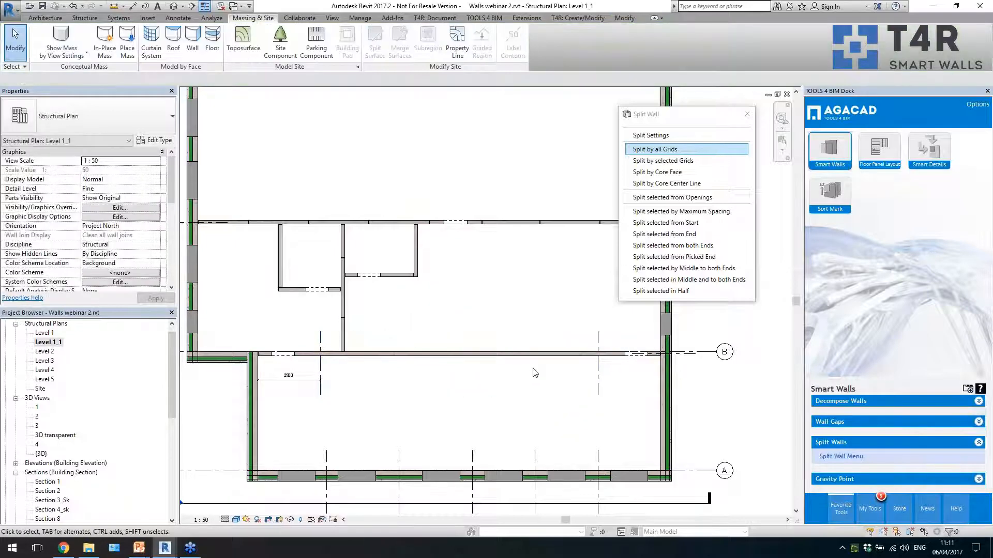
# - Split the grid B interior wall by the two selected short grids and split its middle segment by maximum spacing
pyautogui.click(698, 162)
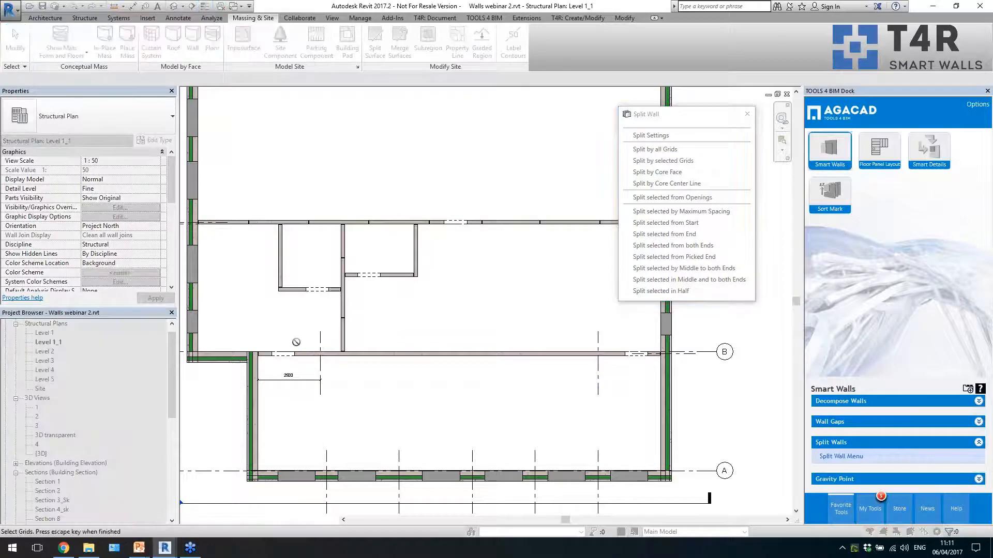
pyautogui.click(320, 362)
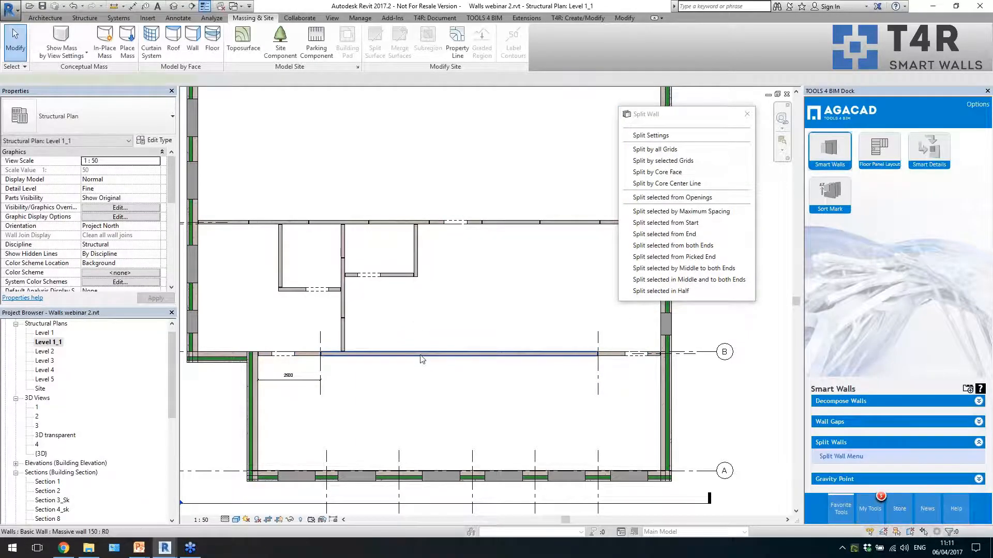
pyautogui.click(421, 354)
pyautogui.click(688, 211)
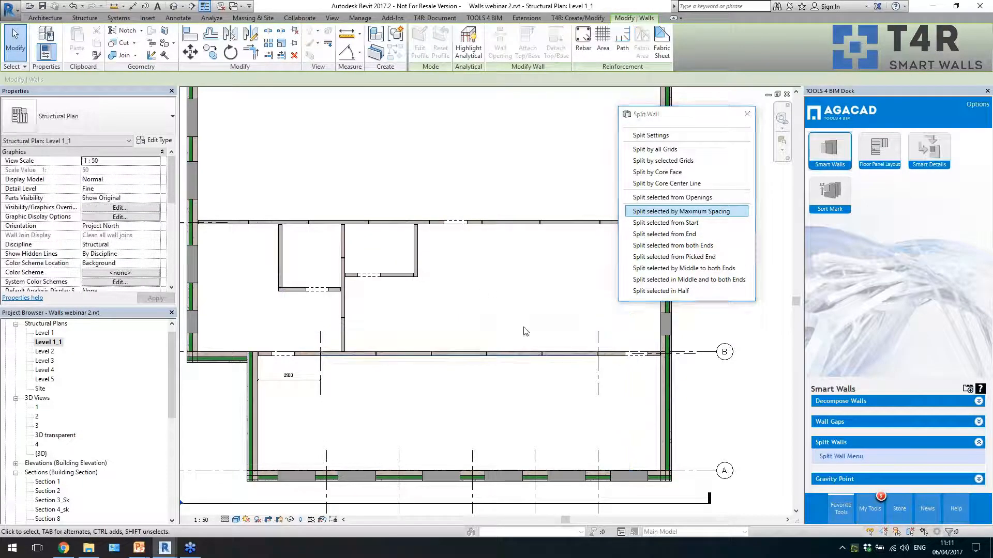
pyautogui.click(528, 283)
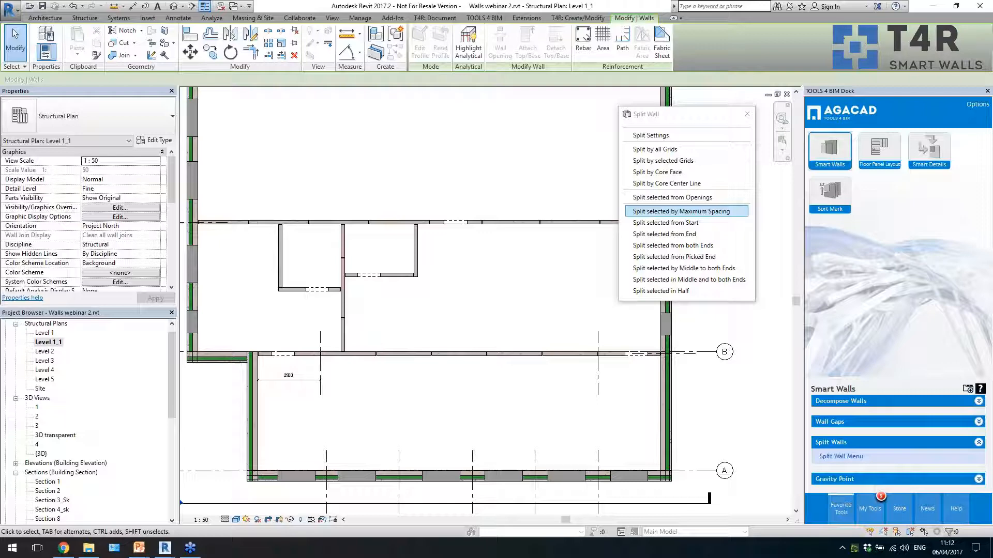
# - Split the west exterior wall between grids A and B in half and close the Split Wall menu
pyautogui.scroll(-1, 548, 207)
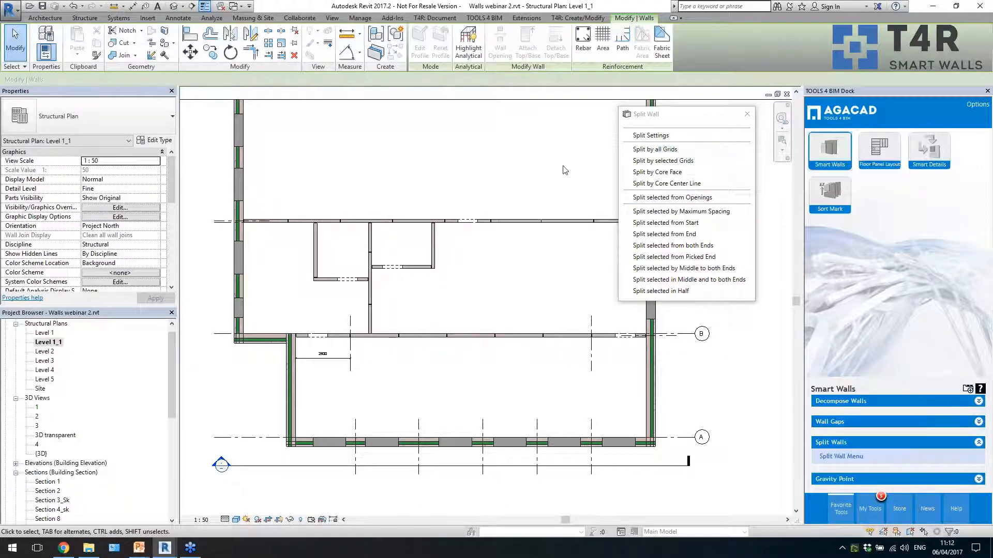
pyautogui.moveTo(693, 114); pyautogui.dragTo(646, 119)
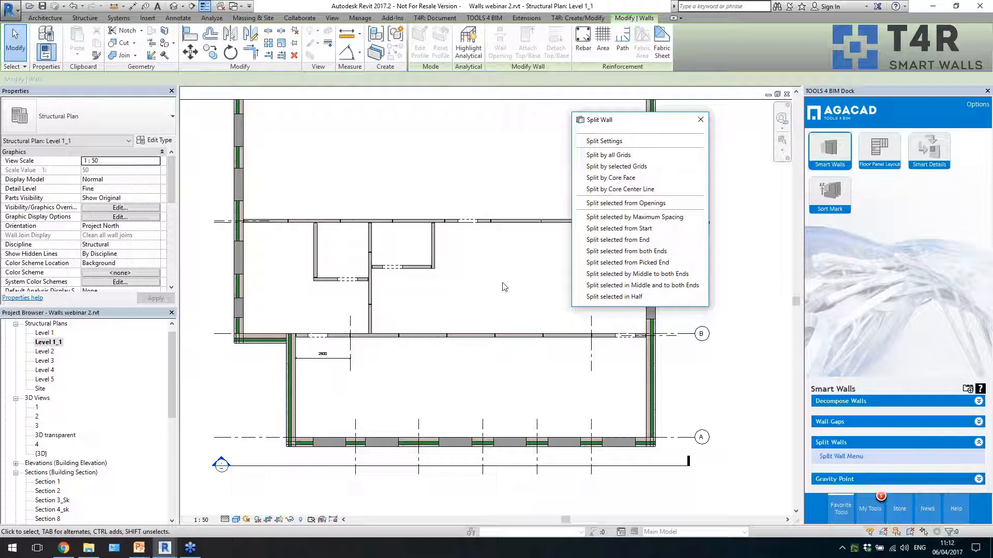
pyautogui.click(612, 299)
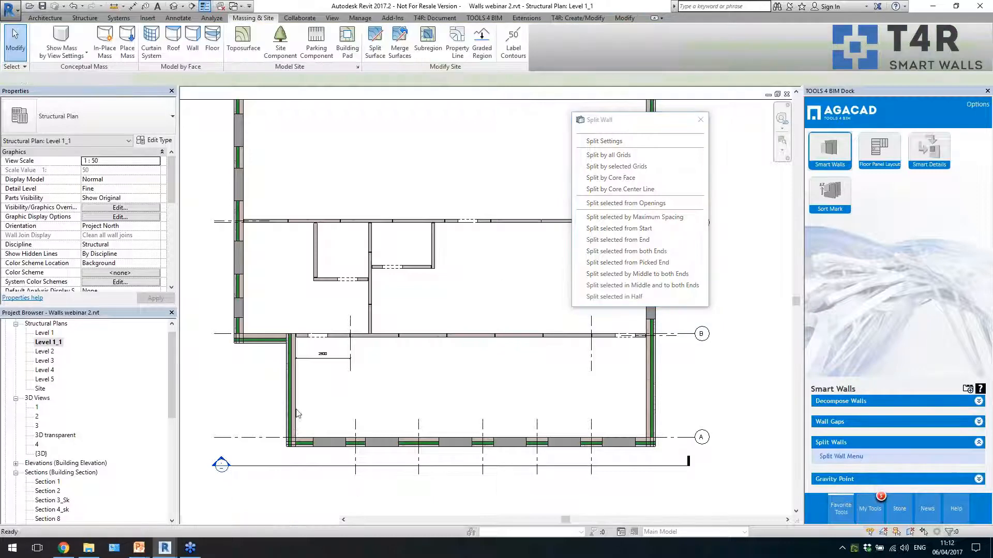
pyautogui.click(289, 408)
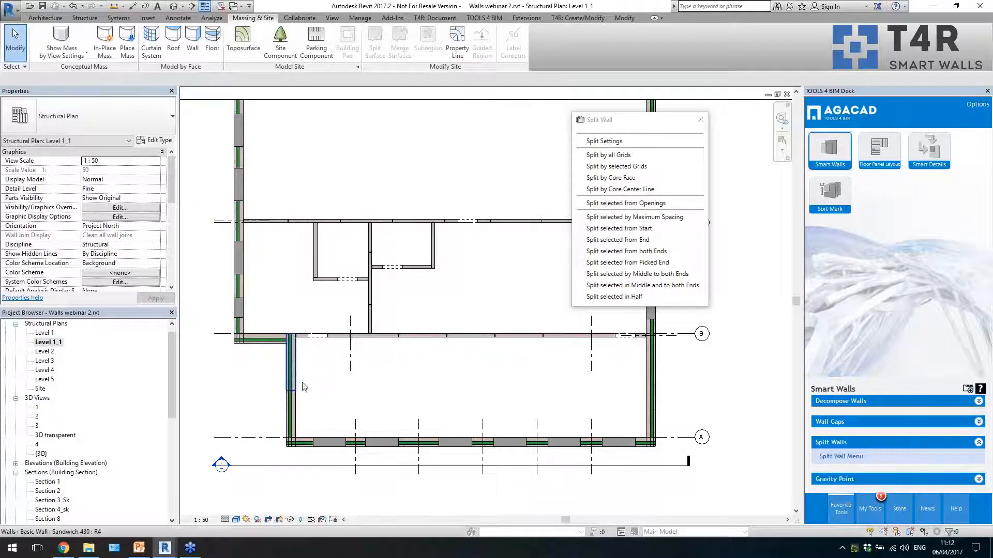
pyautogui.click(701, 120)
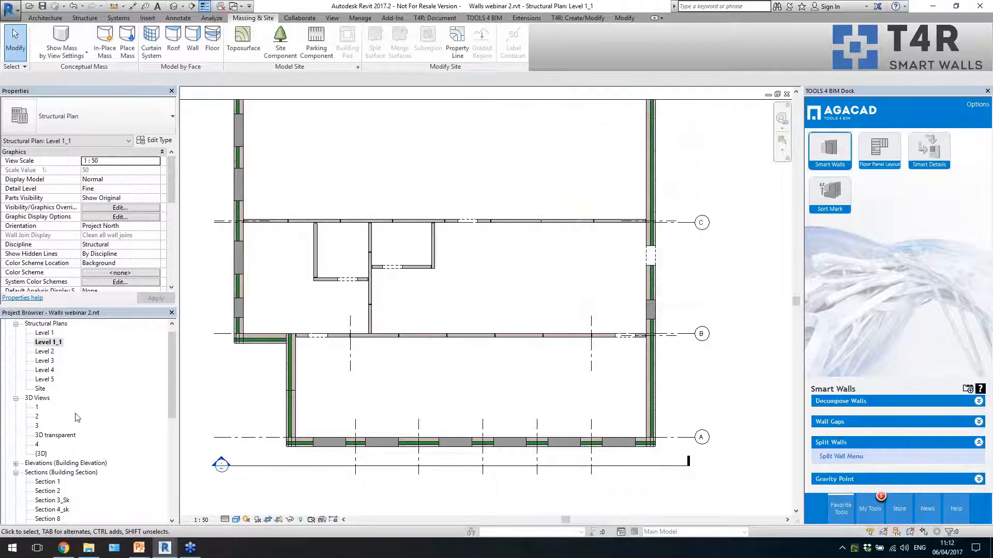
# - Open 3D view 1 and examine the split interior and exterior wall panels
pyautogui.doubleClick(37, 407)
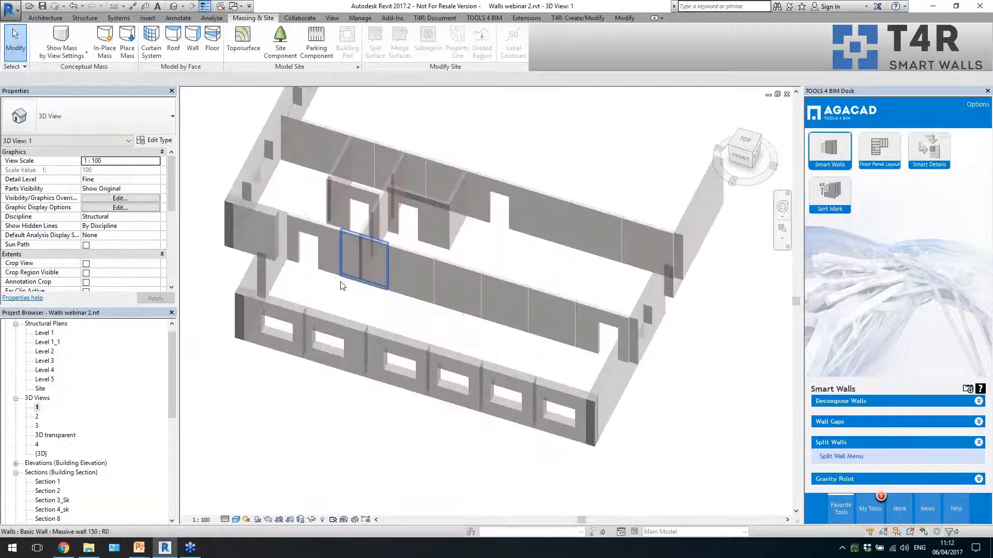
pyautogui.scroll(-1, 387, 319)
pyautogui.keyDown('shift'); pyautogui.moveTo(388, 319); pyautogui.dragTo(398, 322, button='middle'); pyautogui.keyUp('shift')
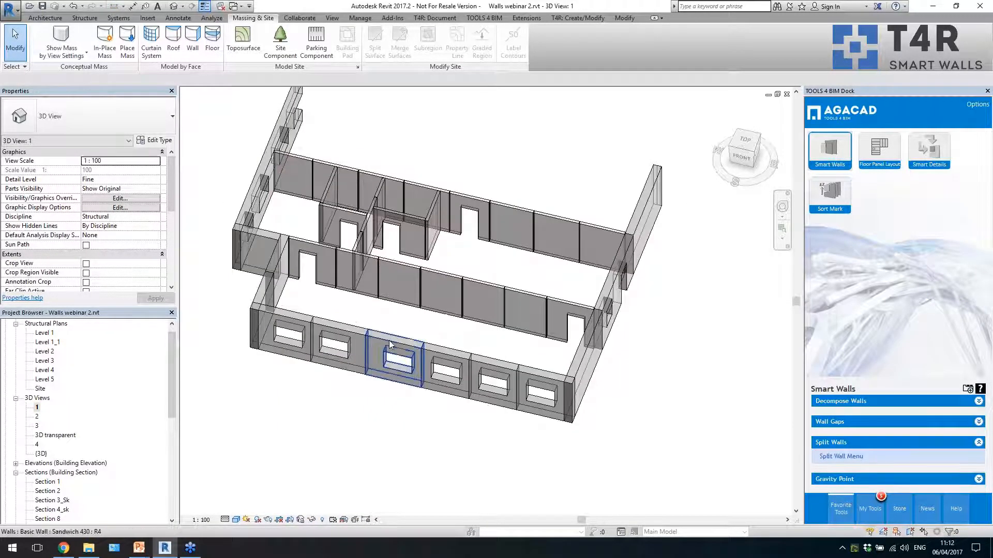
pyautogui.click(389, 345)
pyautogui.click(672, 310)
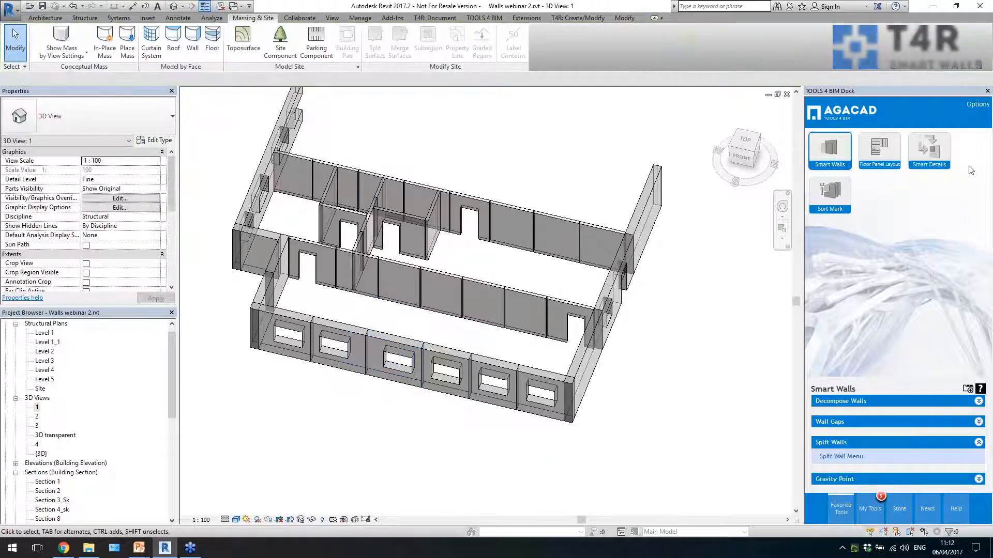
# - Switch to the Smart Details tools and open the Smart Details Configuration
pyautogui.click(937, 153)
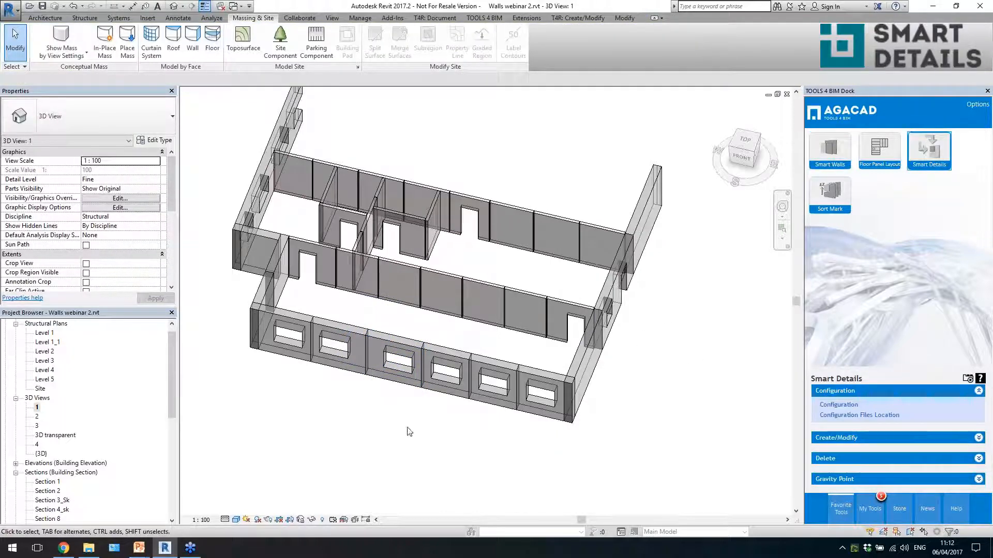
pyautogui.scroll(1, 397, 415)
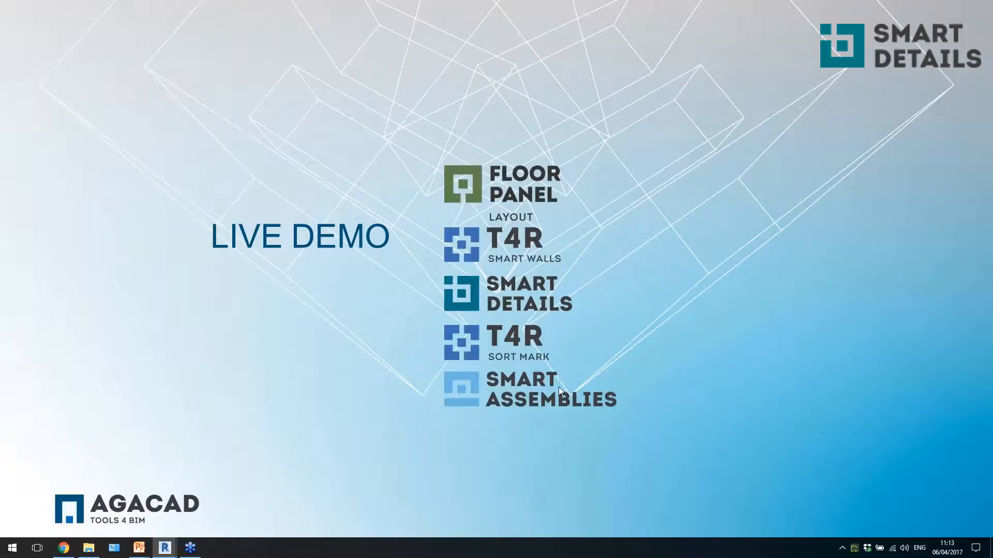
pyautogui.hotkey('alt', 'Tab')
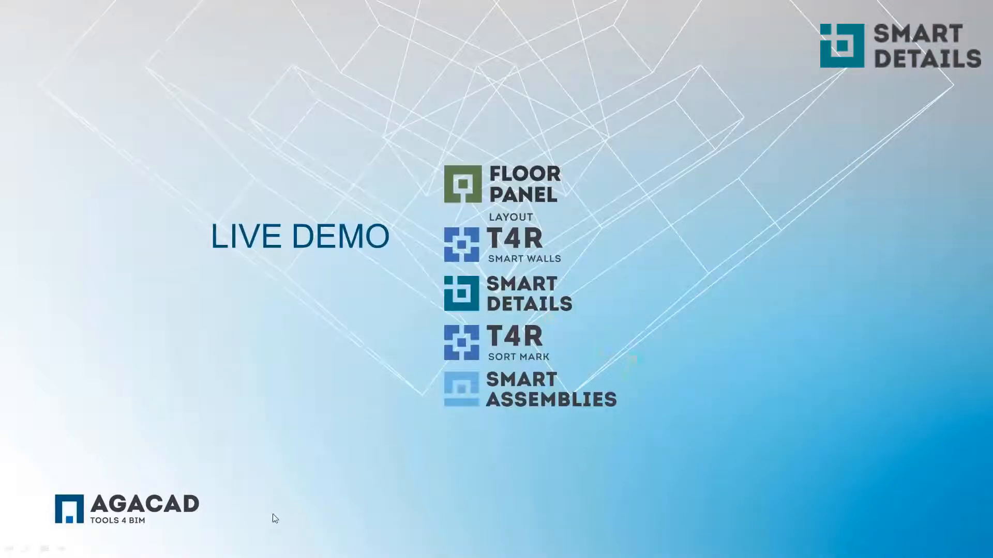
pyautogui.hotkey('alt', 'Tab')
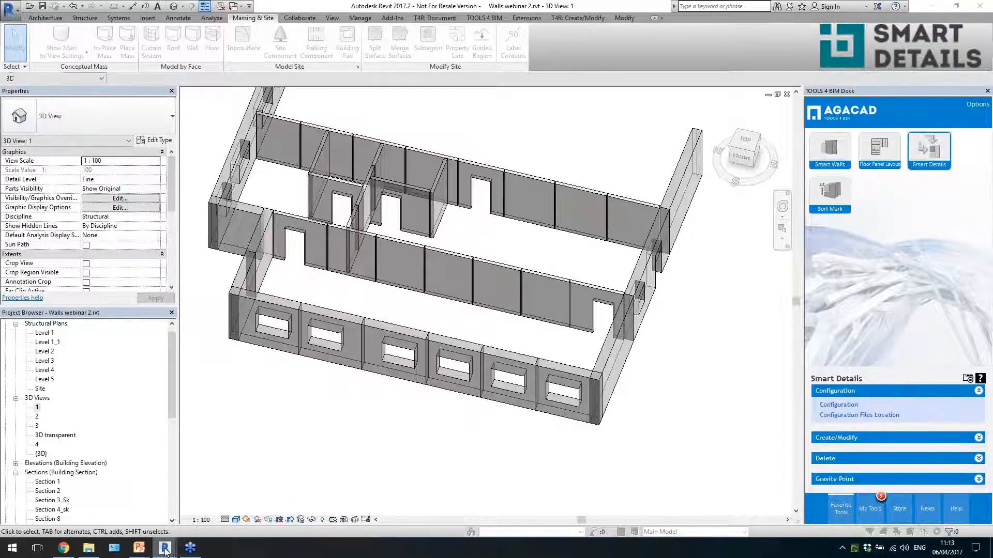
pyautogui.moveTo(165, 550)
pyautogui.click(109, 499)
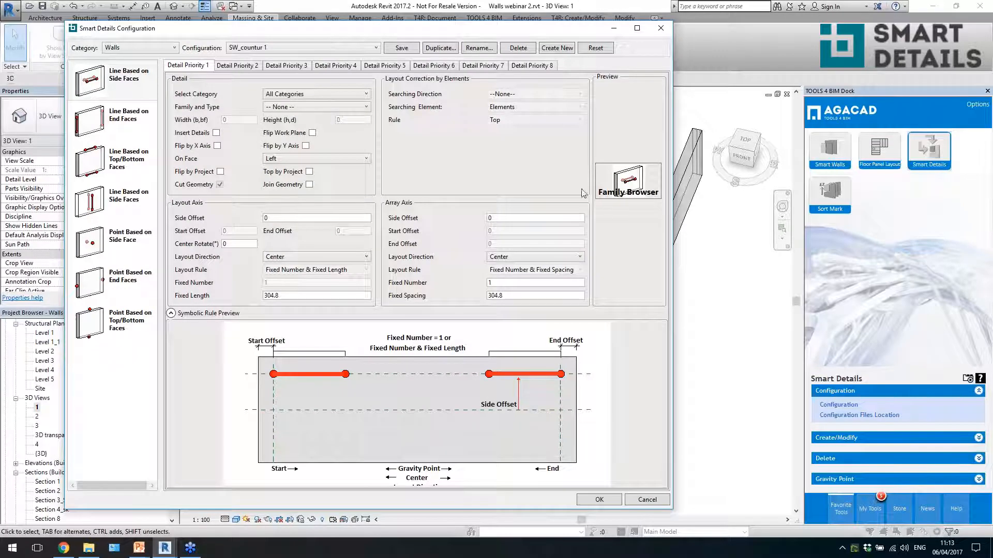
# - Review the available element categories, keep Walls, and look through the line-based and point-based detail placement types
pyautogui.click(132, 48)
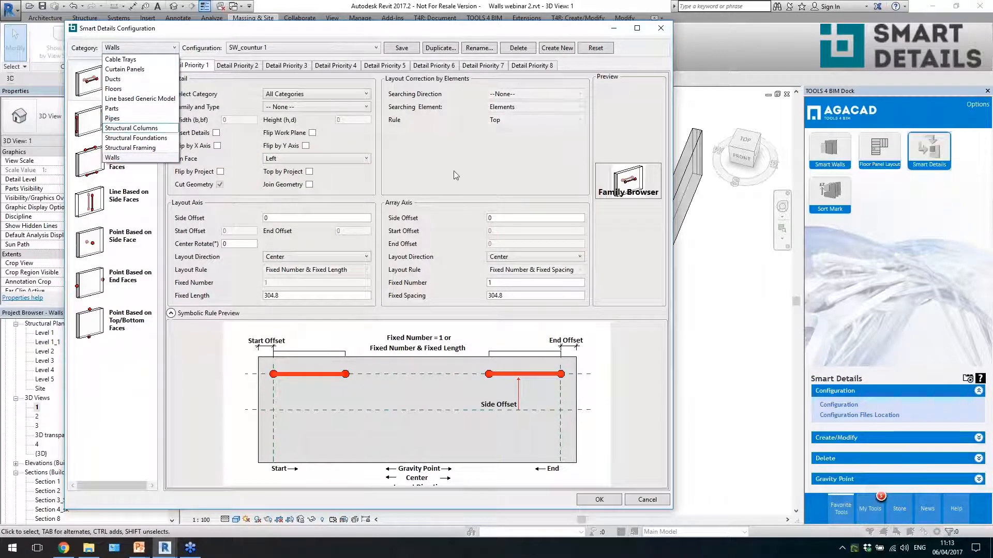
pyautogui.click(112, 157)
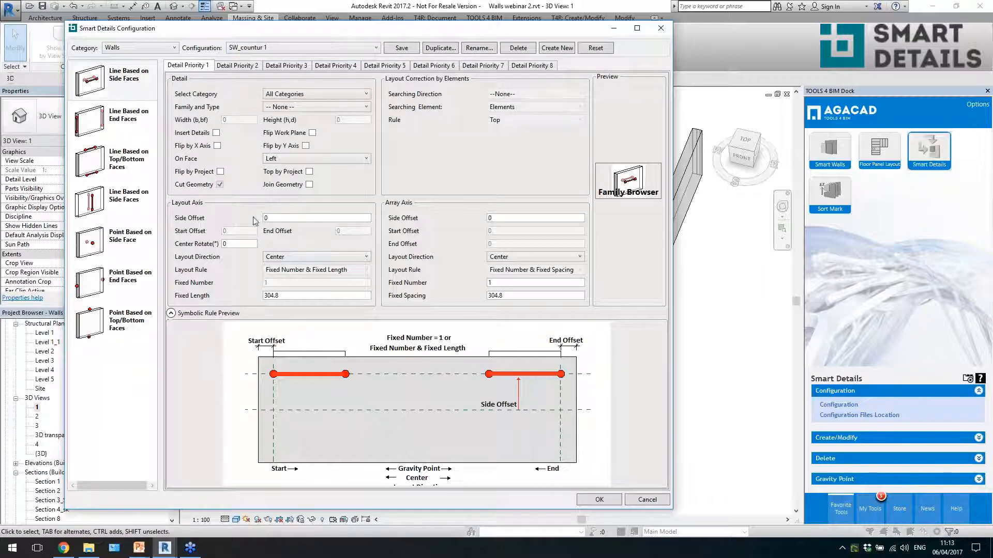
pyautogui.click(130, 120)
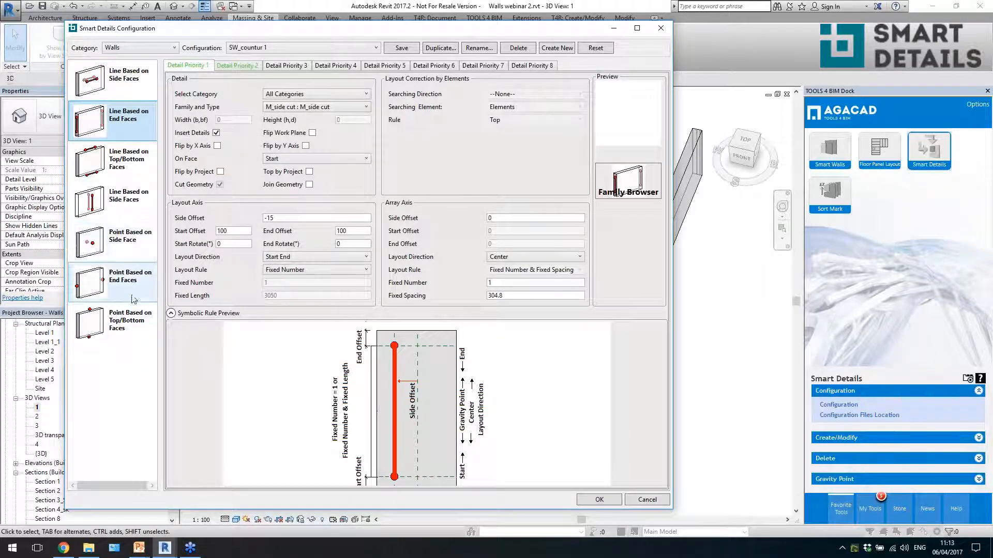
pyautogui.click(127, 279)
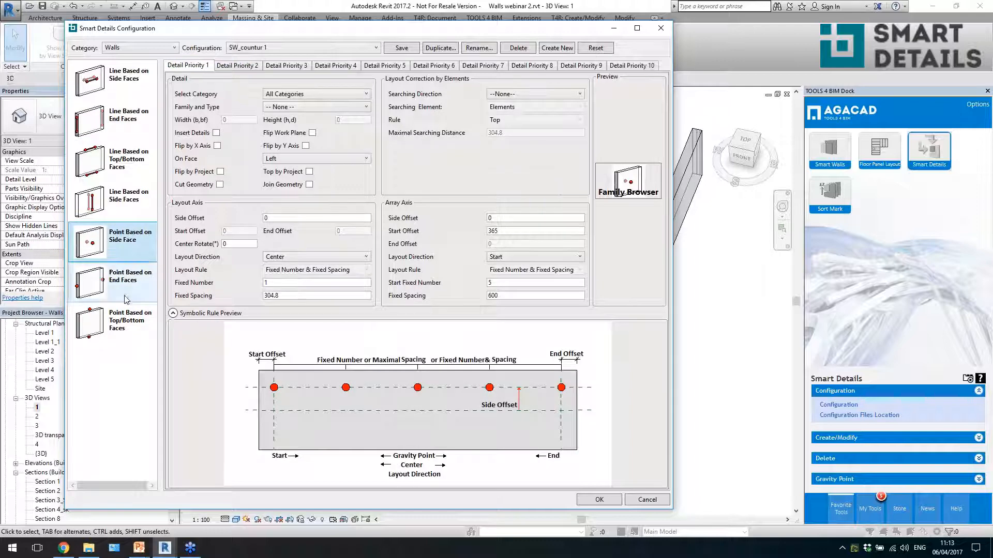
pyautogui.click(124, 324)
# - Load the SW_R_Wall_HCS_support_L_Wall configuration and examine its Point Based on Top/Bottom Faces settings and layout rule previews
pyautogui.click(325, 47)
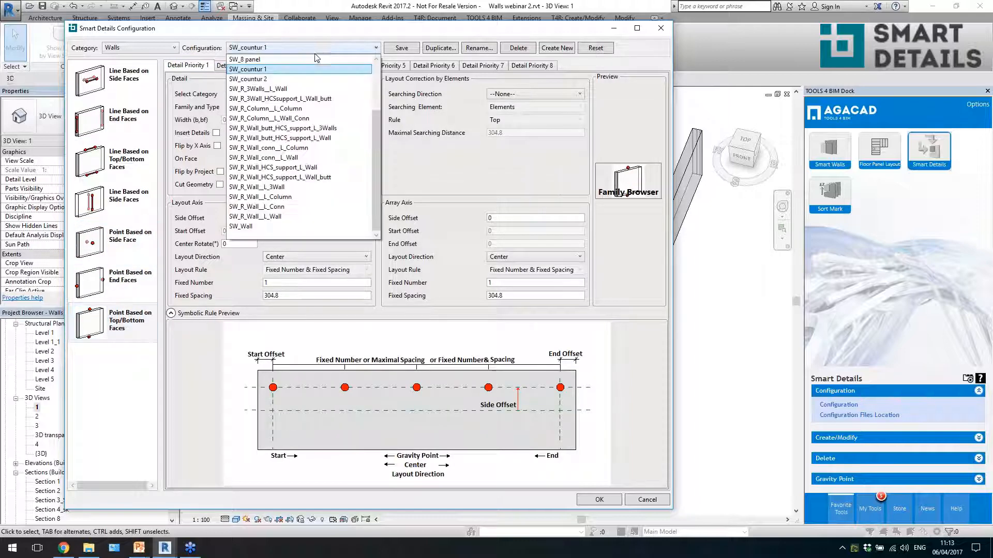
pyautogui.click(309, 167)
pyautogui.click(124, 323)
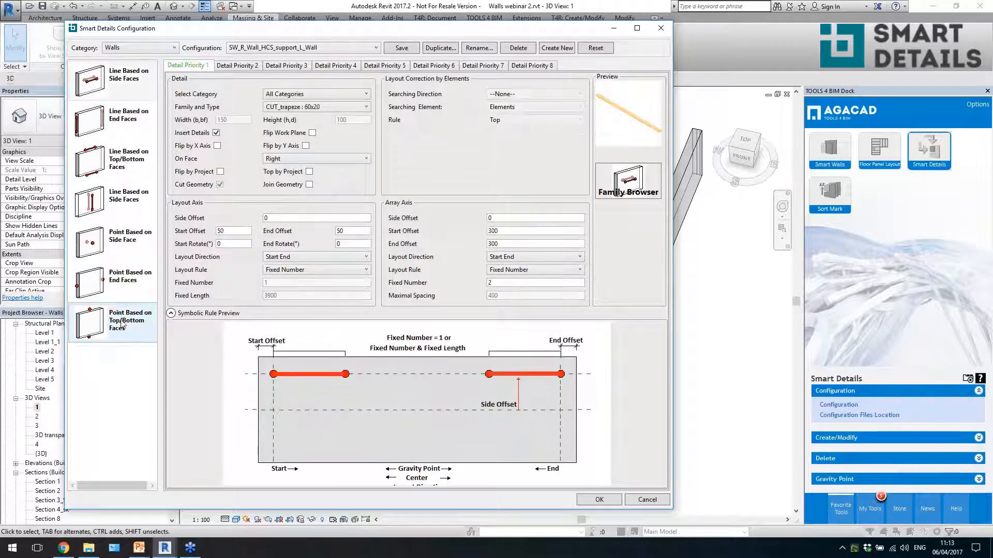
pyautogui.moveTo(405, 140)
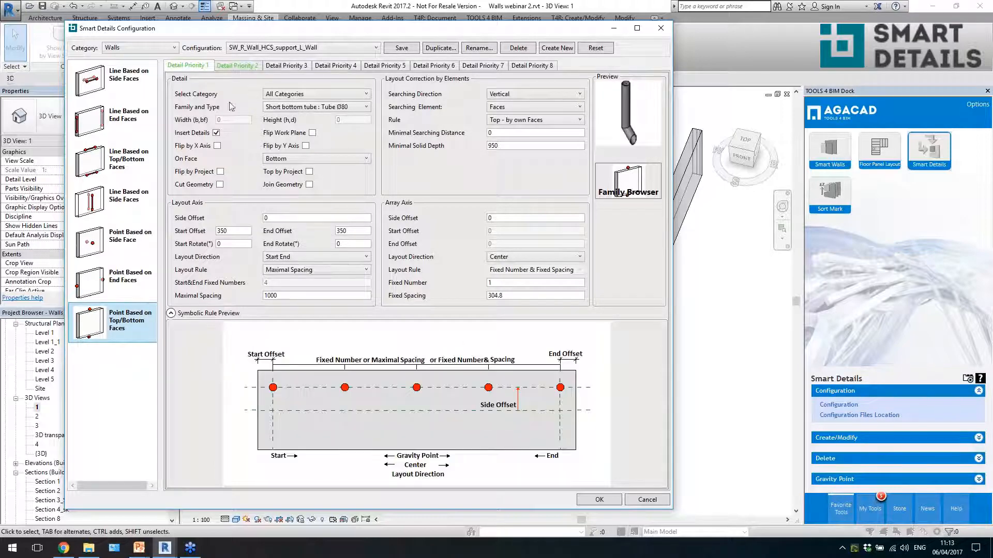
pyautogui.moveTo(450, 216)
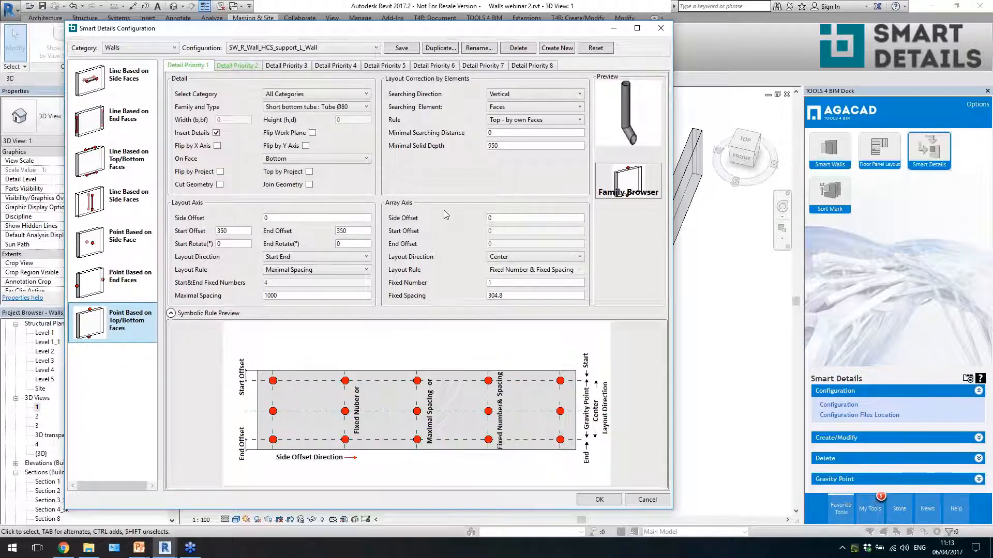
pyautogui.moveTo(311, 282)
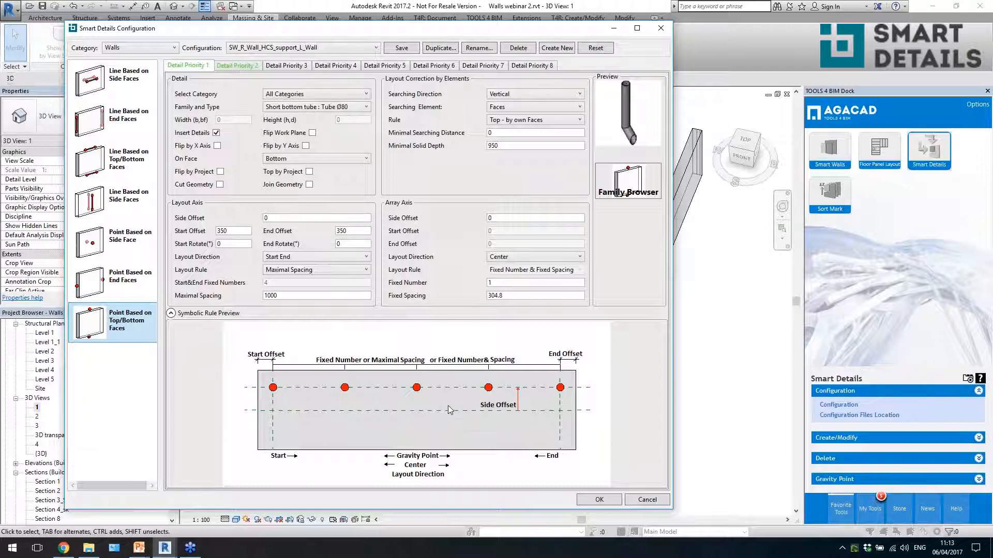
# - Look through the available detail families and types, then browse the Structural Connections family previews in the Family Browser
pyautogui.click(309, 108)
pyautogui.click(310, 108)
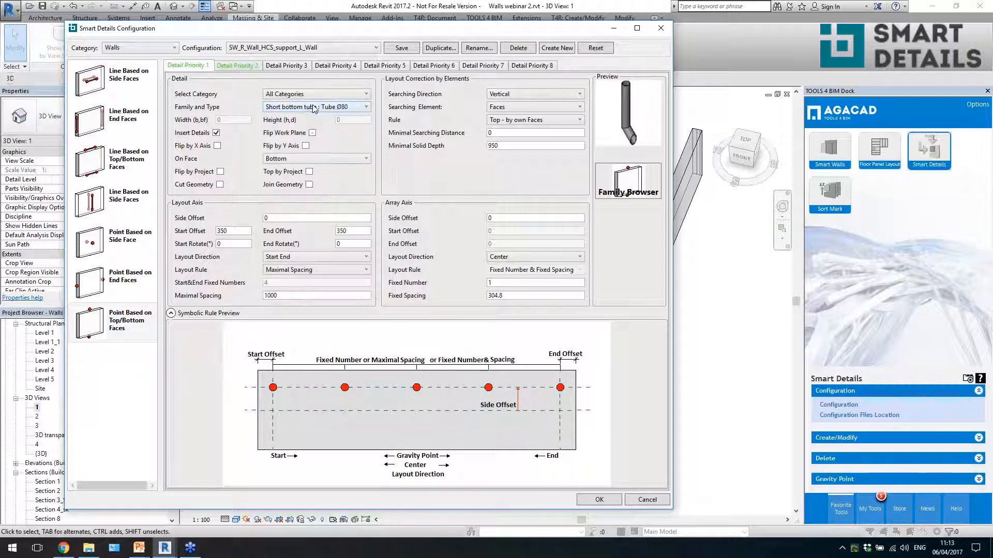
pyautogui.click(323, 108)
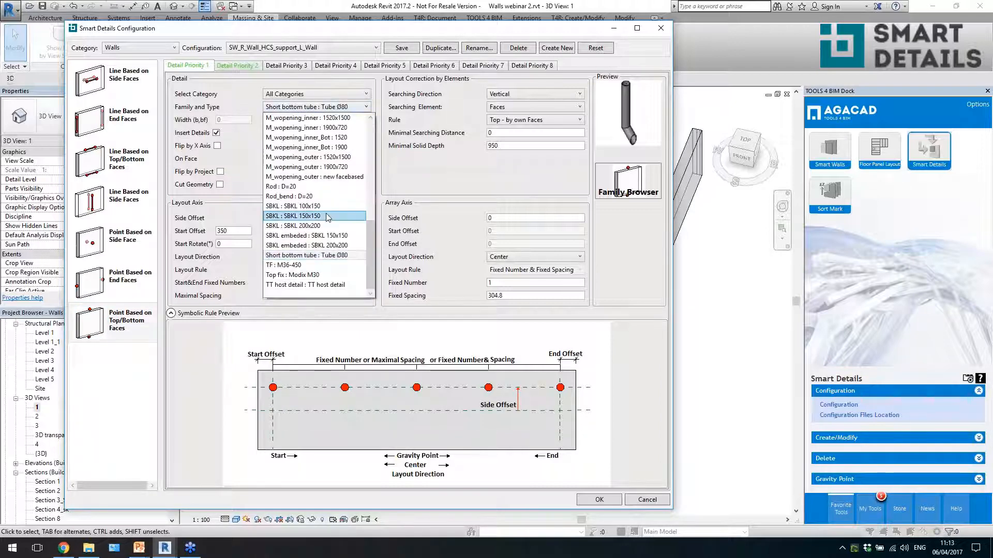
pyautogui.click(426, 187)
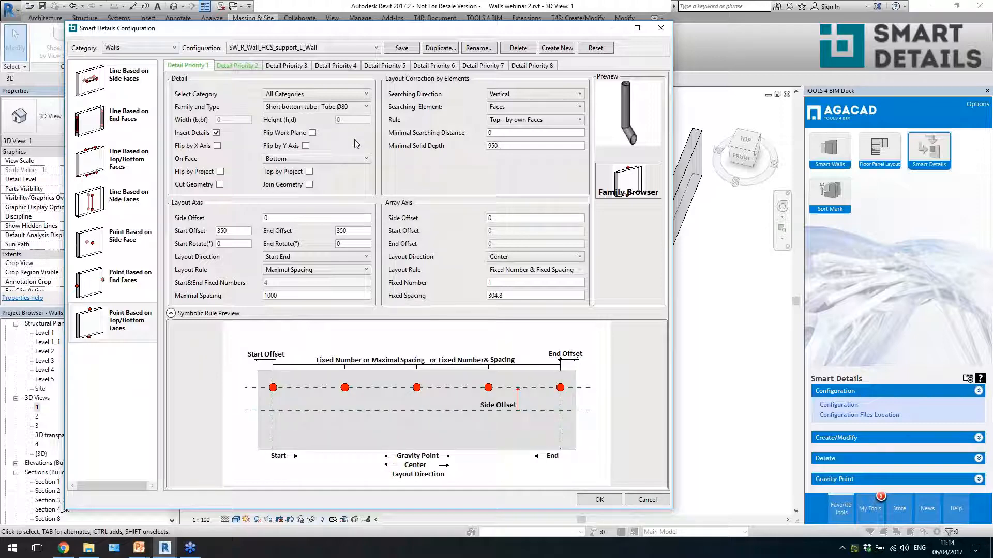
pyautogui.click(282, 109)
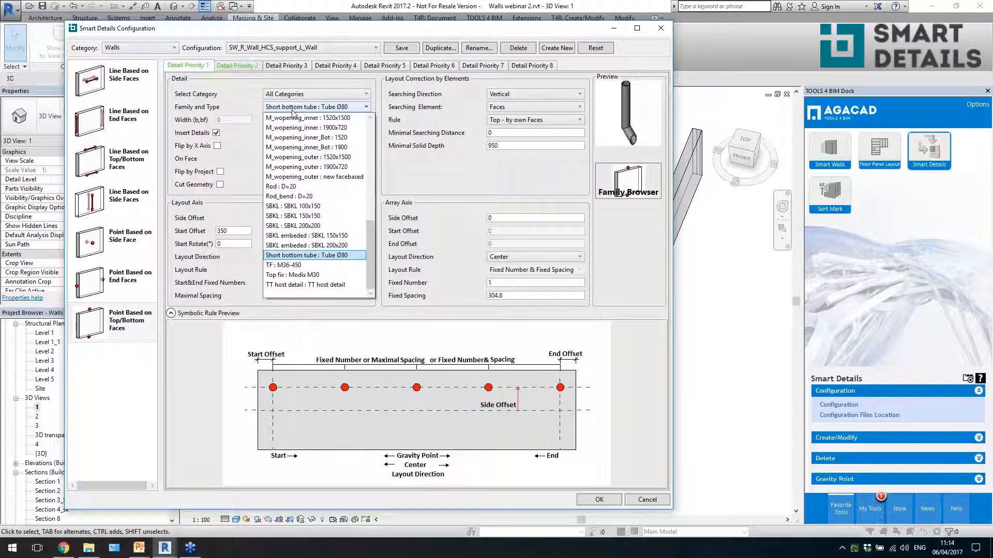
pyautogui.click(298, 108)
pyautogui.click(628, 181)
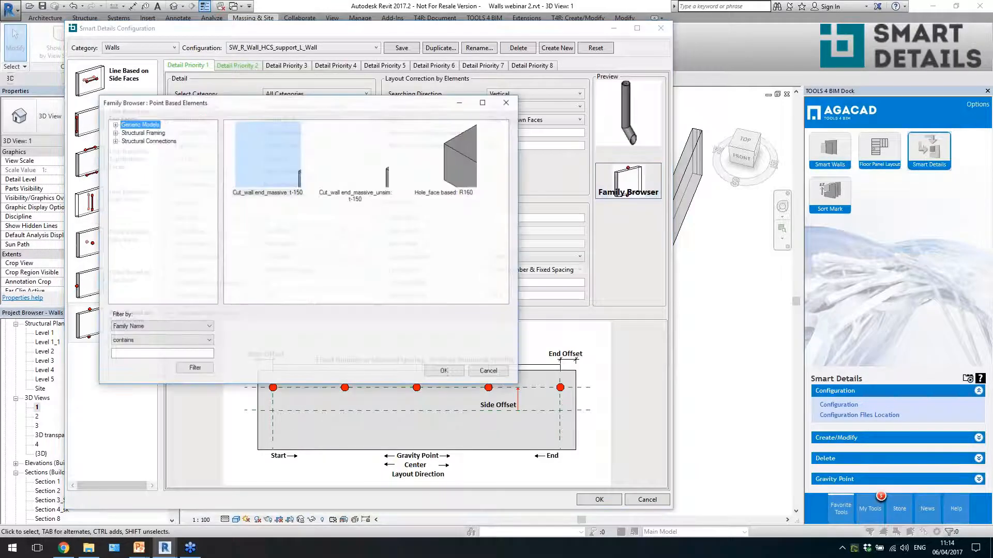
pyautogui.click(148, 141)
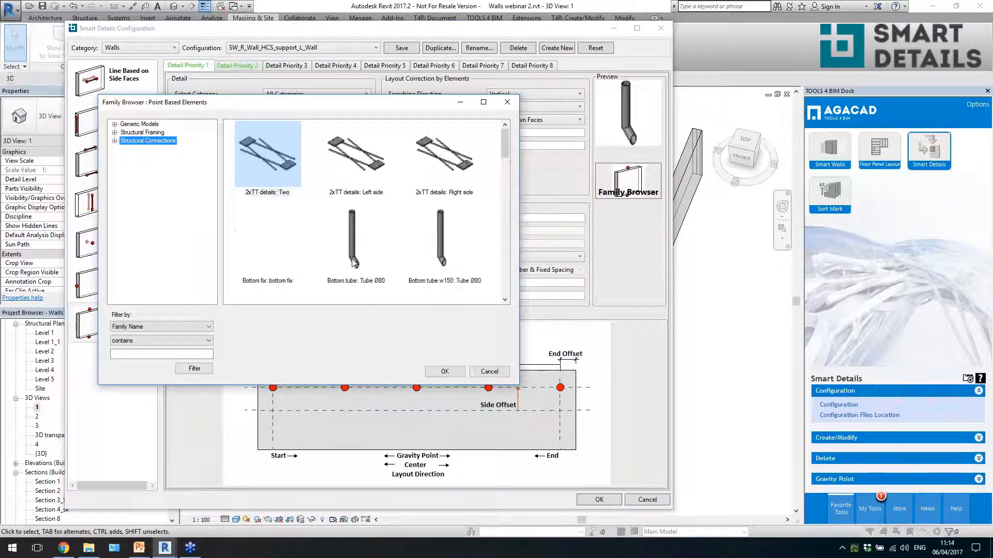
pyautogui.click(506, 101)
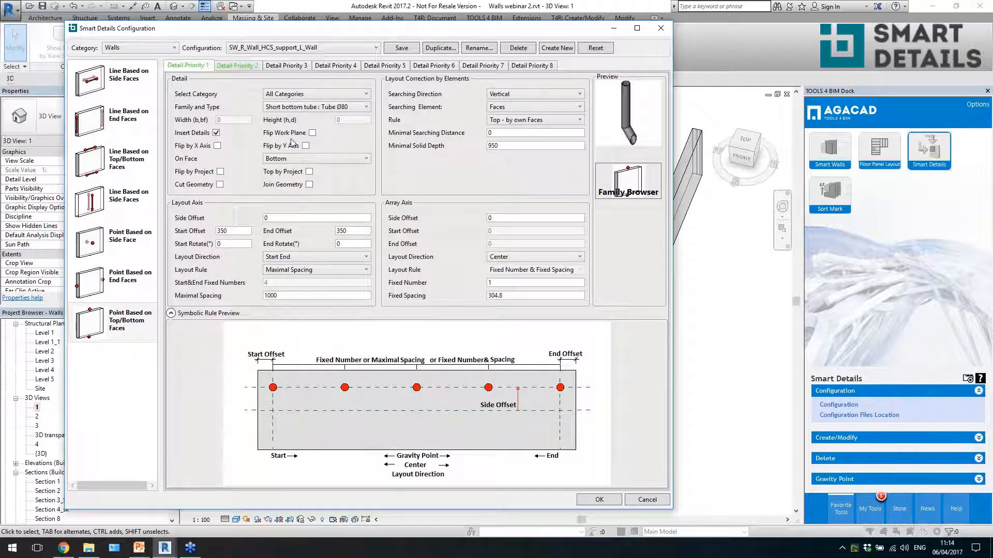
# - Examine the On Face options and the Layout Axis and Array Axis settings for offsets, direction and spacing, keeping the Bottom face
pyautogui.click(305, 159)
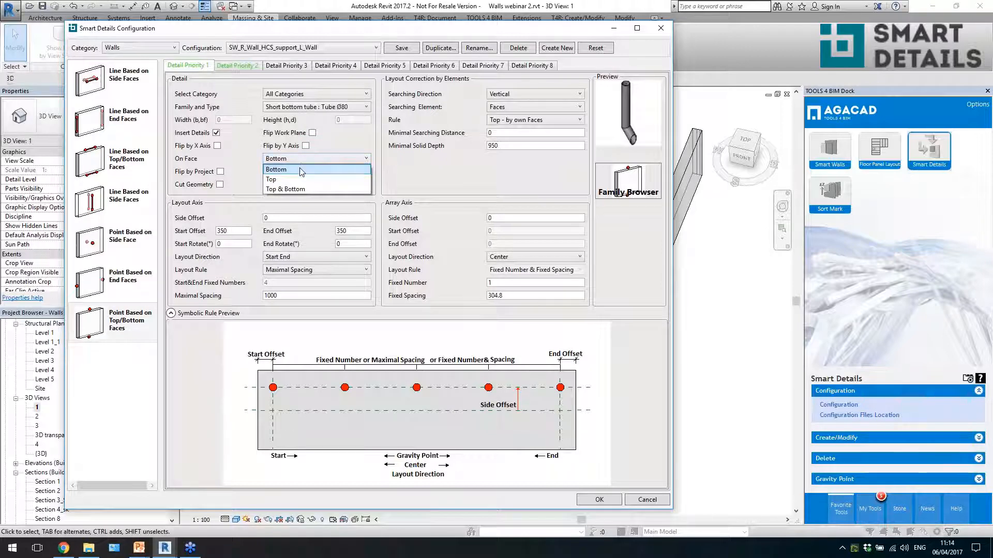
pyautogui.click(303, 169)
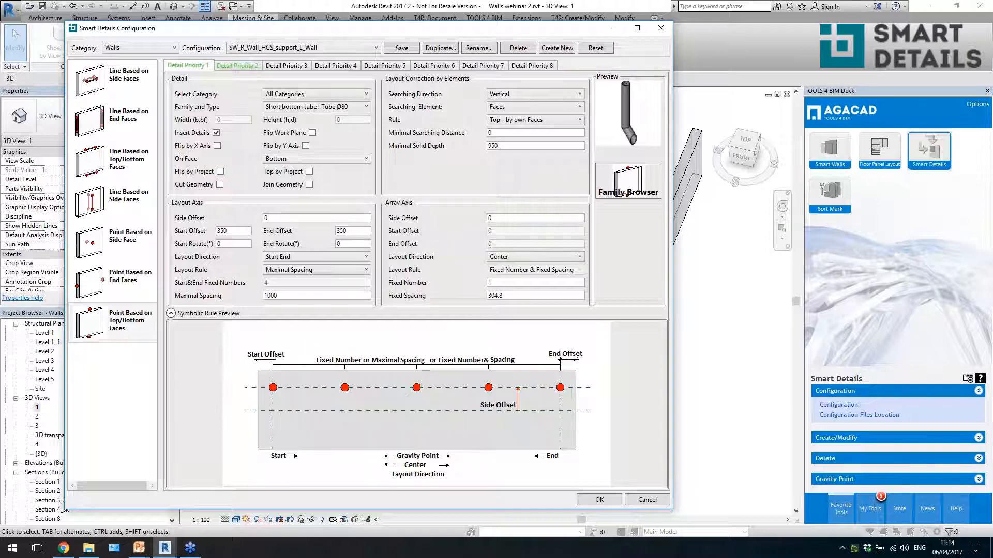
pyautogui.click(302, 218)
pyautogui.click(312, 257)
pyautogui.click(312, 261)
pyautogui.doubleClick(264, 297)
pyautogui.click(519, 257)
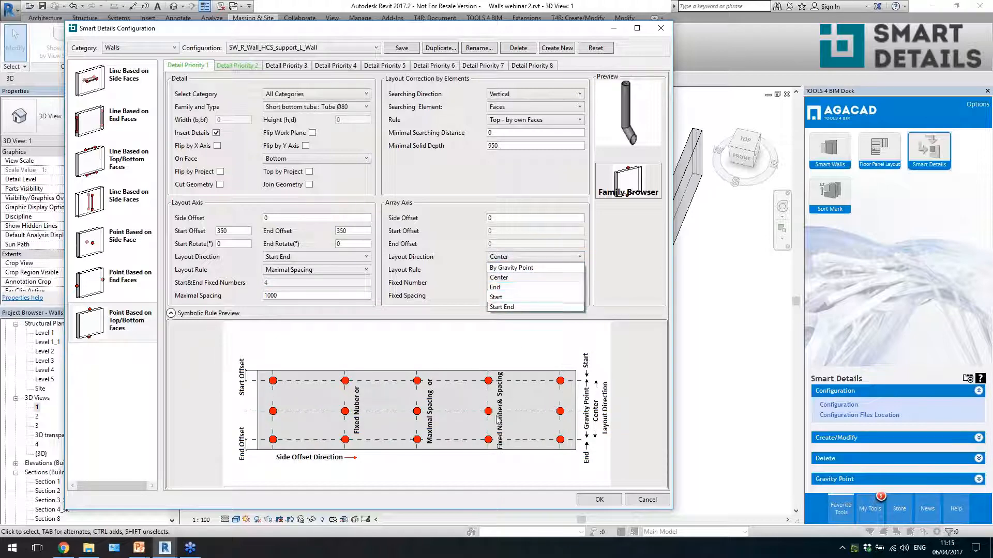
pyautogui.click(620, 286)
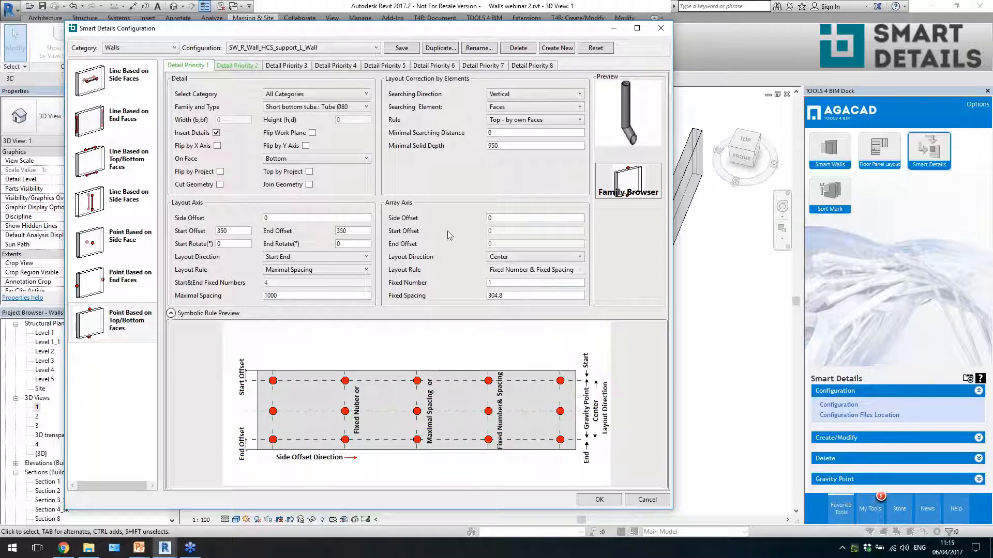
# - Examine the Layout Correction by Elements settings, including searching direction, face rule and minimal solid depth, keeping Vertical
pyautogui.moveTo(499, 181)
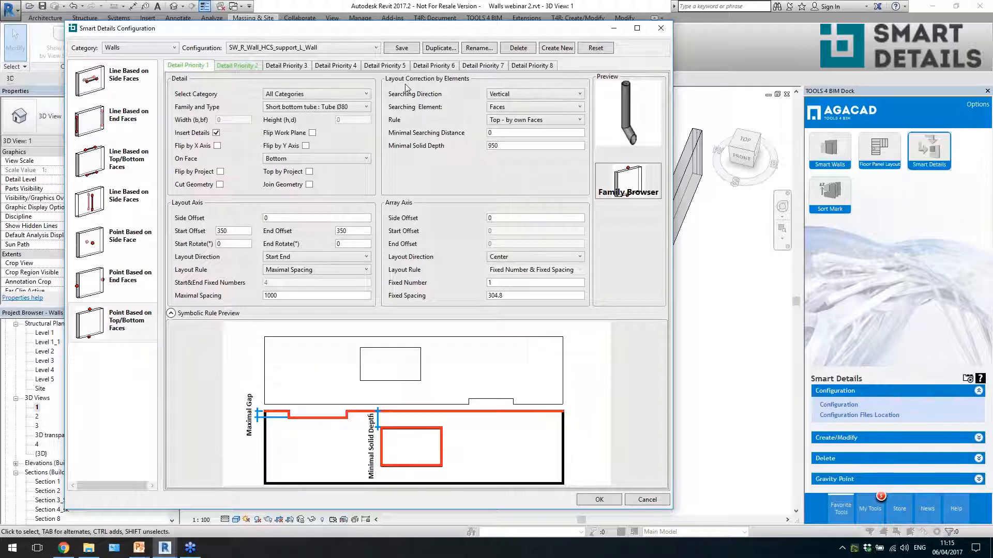
pyautogui.click(524, 98)
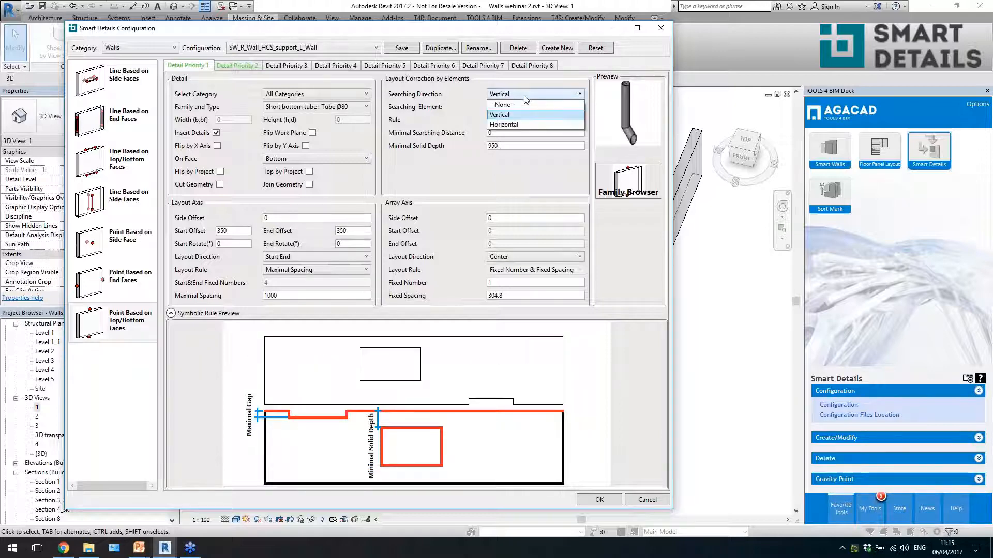
pyautogui.click(499, 115)
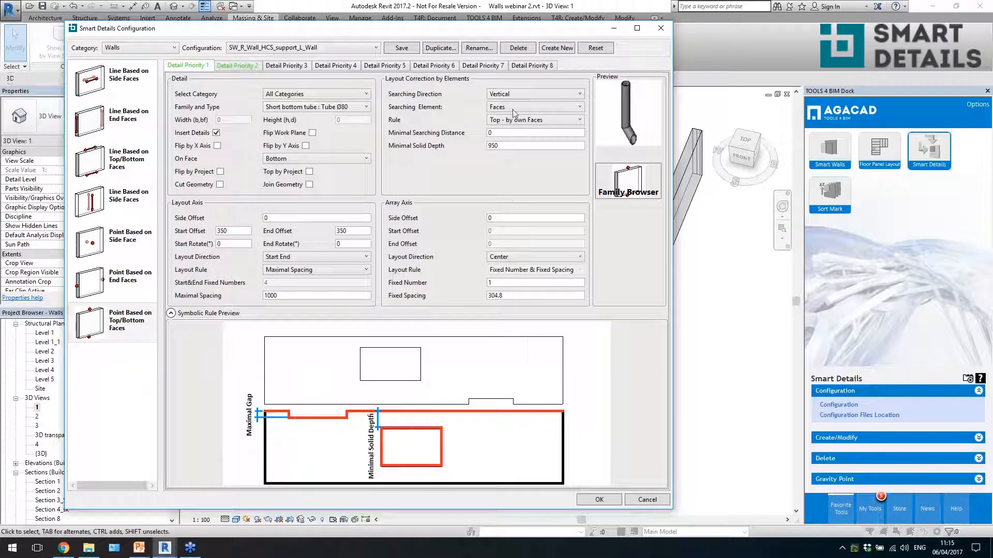
pyautogui.doubleClick(495, 146)
pyautogui.click(533, 120)
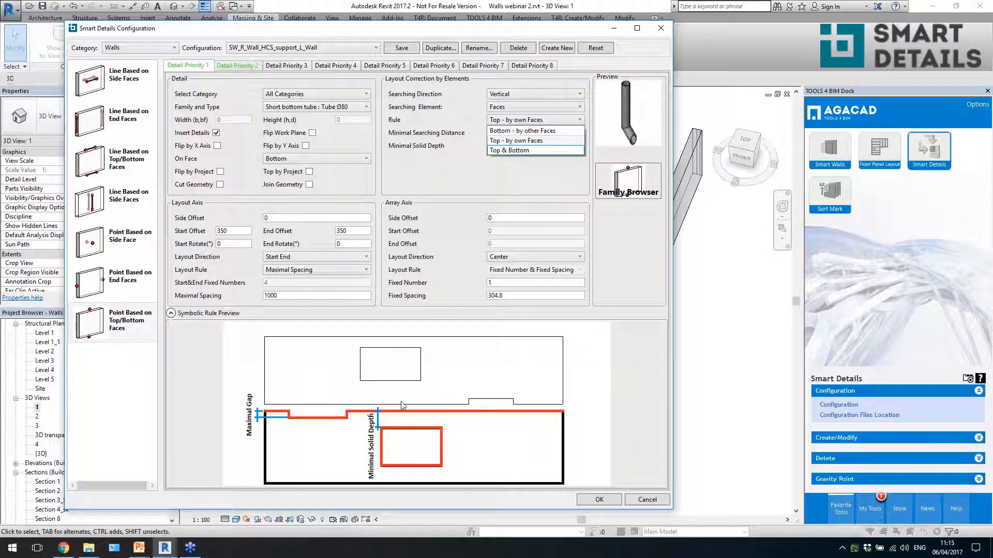
pyautogui.click(499, 177)
pyautogui.moveTo(501, 146); pyautogui.dragTo(478, 154)
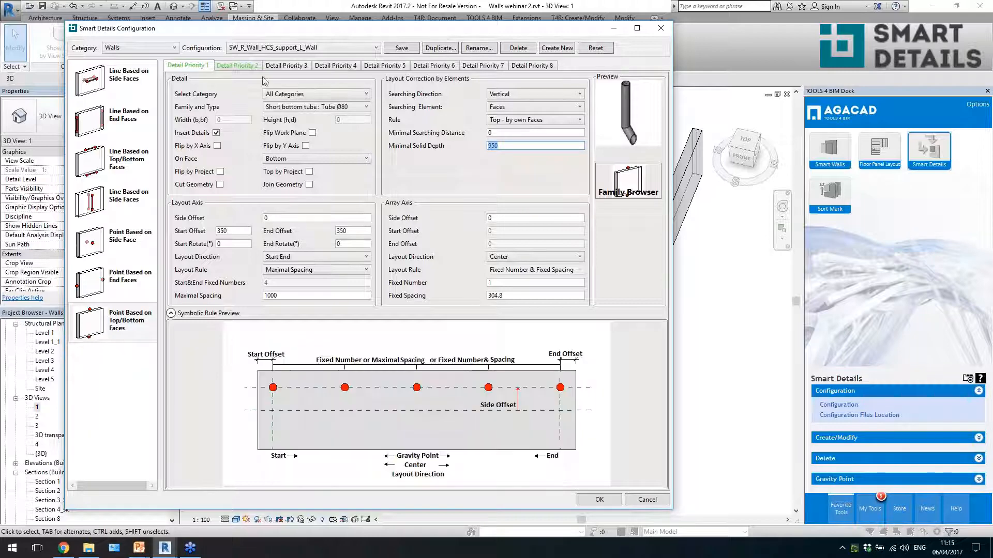
# - Review the details defined for the other priorities and the end, side and top/bottom face placement types, then close the configuration
pyautogui.click(282, 66)
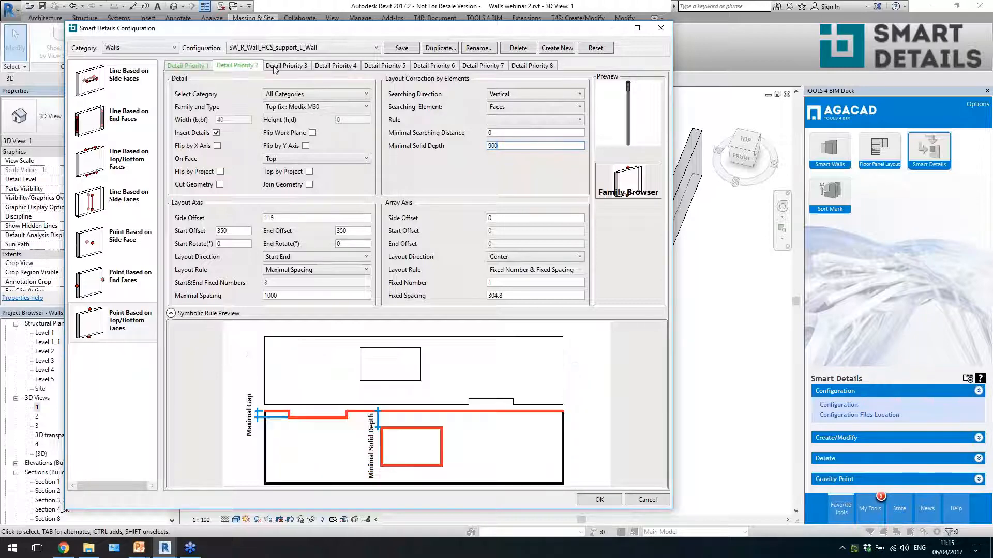
pyautogui.click(127, 241)
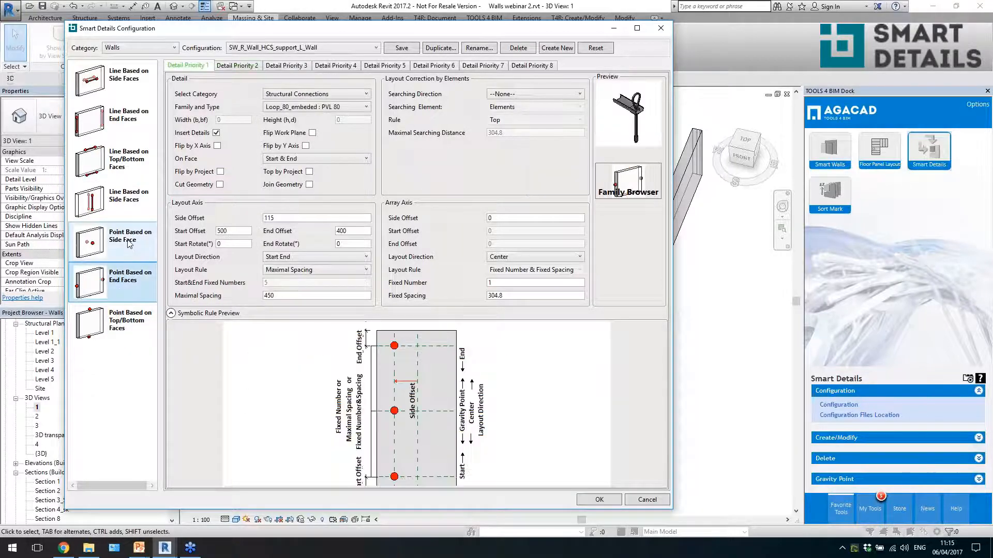
pyautogui.click(127, 204)
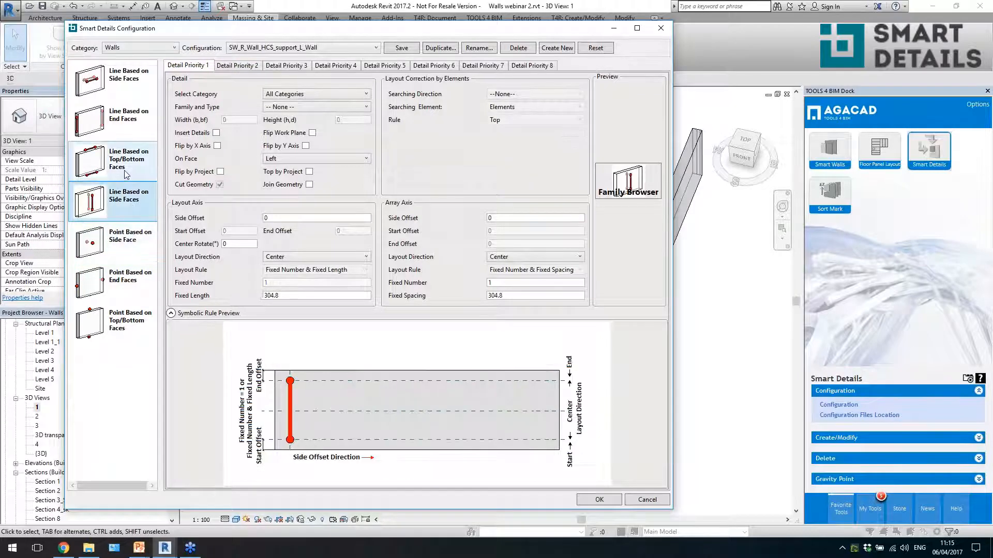
pyautogui.click(127, 174)
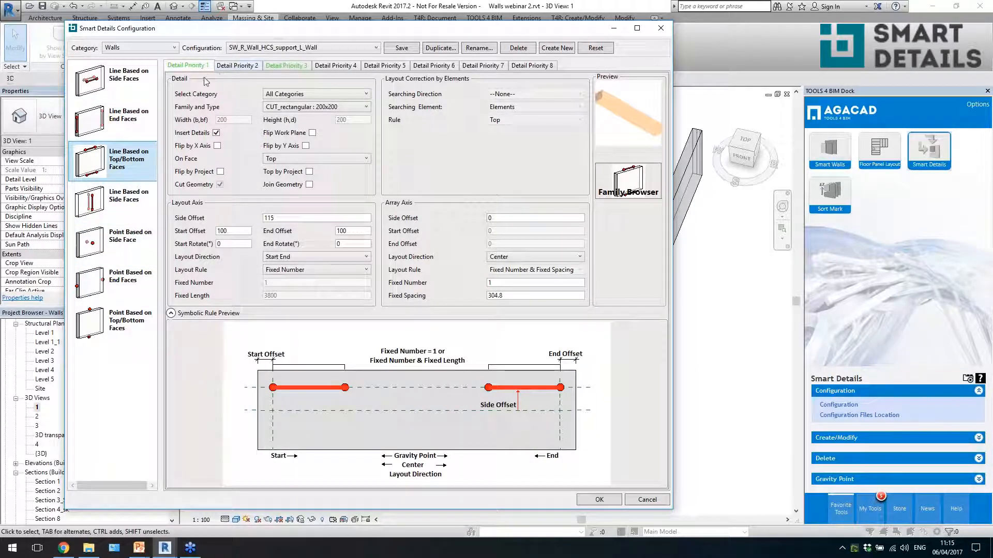
pyautogui.click(661, 28)
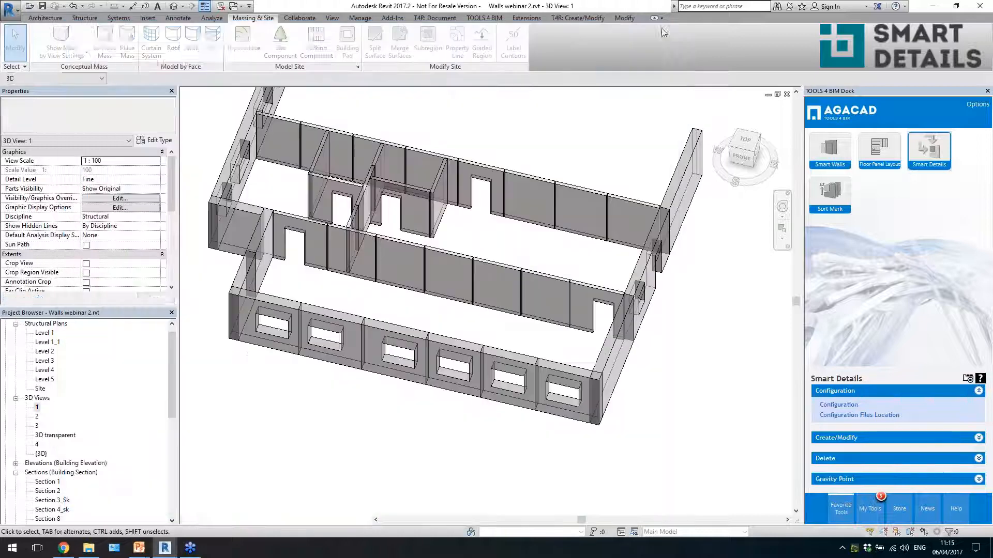
# - Insert details into the third window panel of the front exterior wall using the SW_R_Wall_HCS_support_L_Wall configuration
pyautogui.click(404, 333)
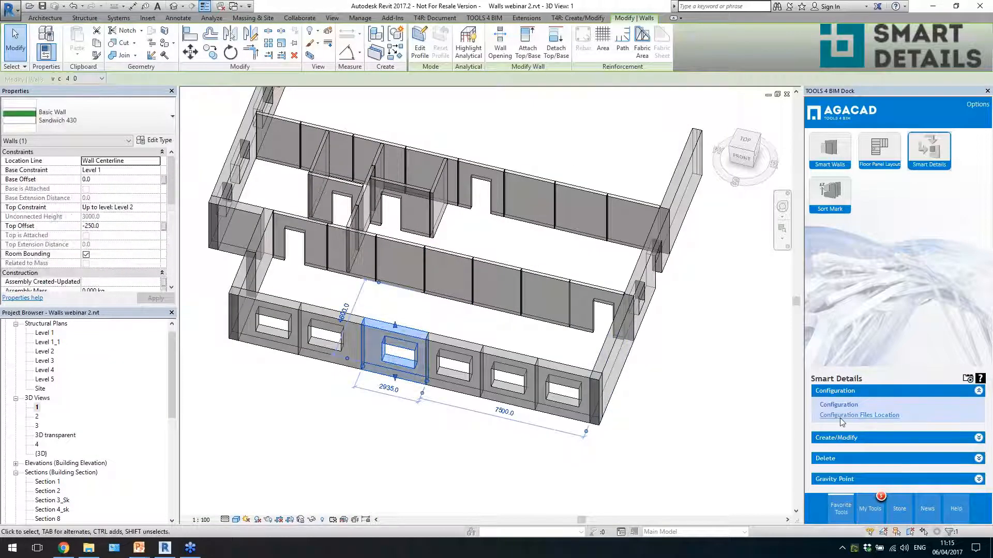
pyautogui.click(848, 438)
pyautogui.click(838, 394)
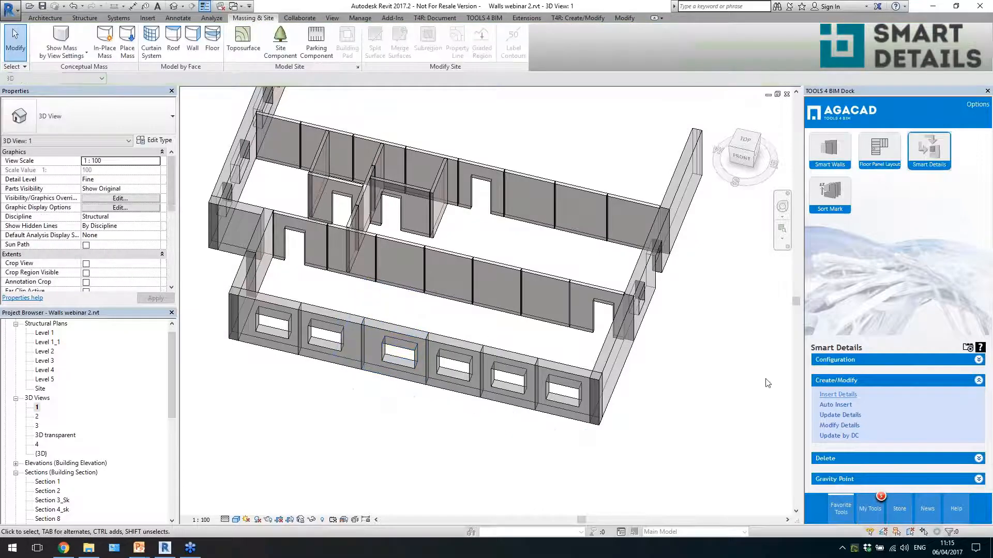
pyautogui.click(448, 318)
pyautogui.click(460, 225)
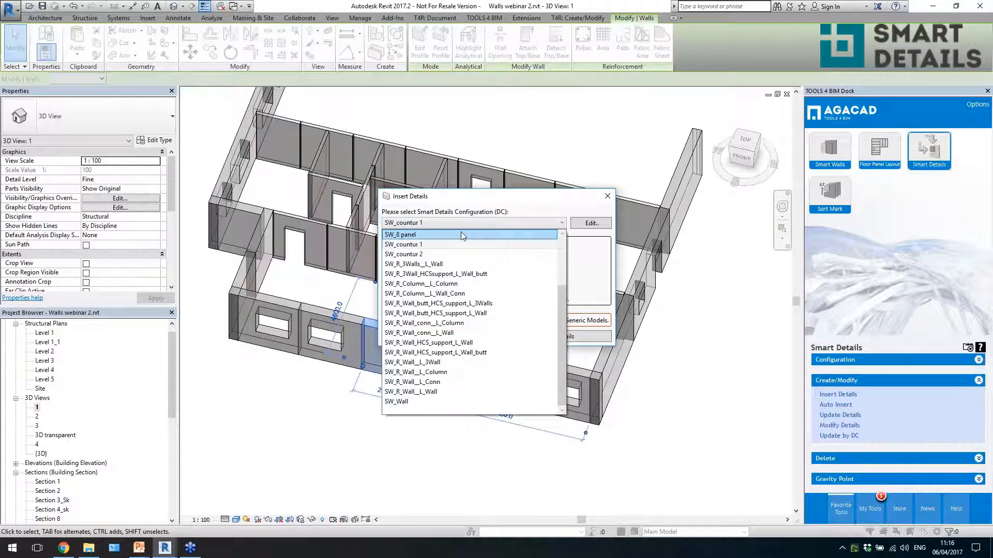
pyautogui.click(476, 343)
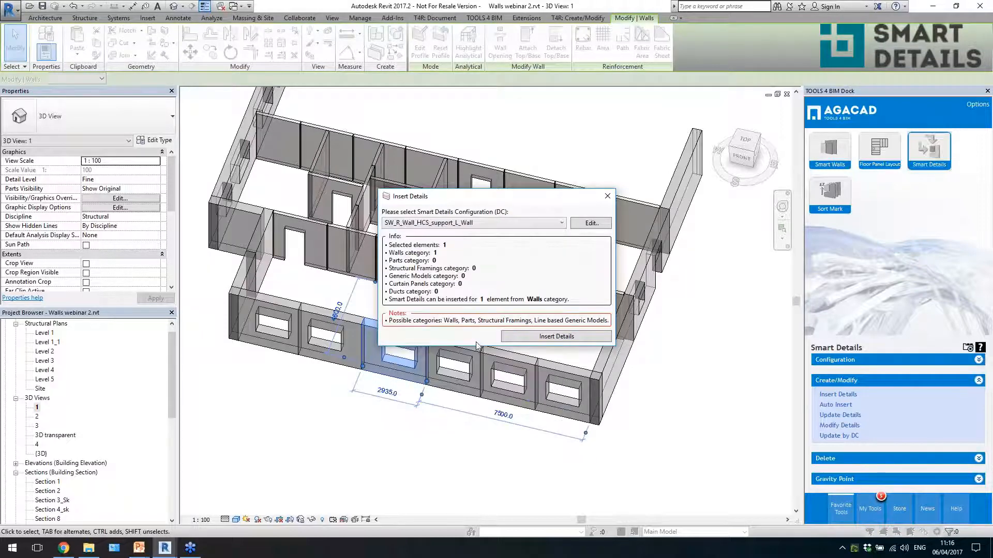
pyautogui.click(540, 337)
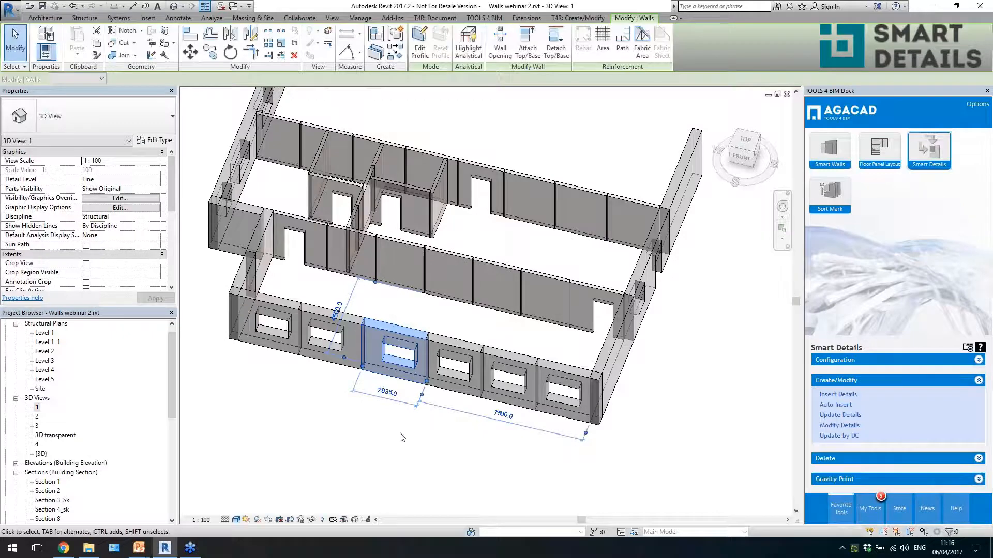
# - Inspect the panel's inserted PVL 80 loops, rectangular top cut, short bottom tube and top fix from both sides
pyautogui.scroll(5, 385, 372)
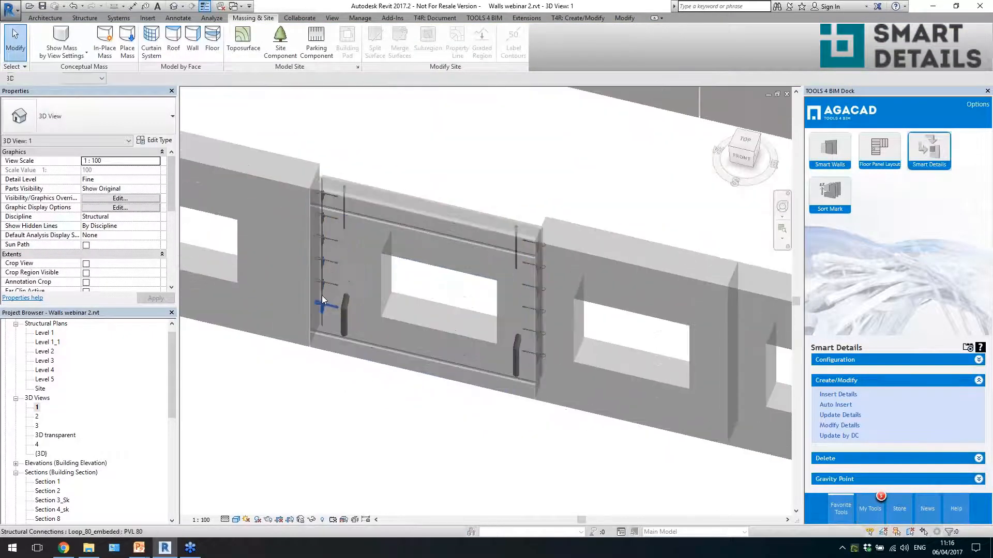
pyautogui.click(329, 305)
pyautogui.keyDown('shift'); pyautogui.moveTo(362, 331); pyautogui.dragTo(201, 295, button='middle'); pyautogui.keyUp('shift')
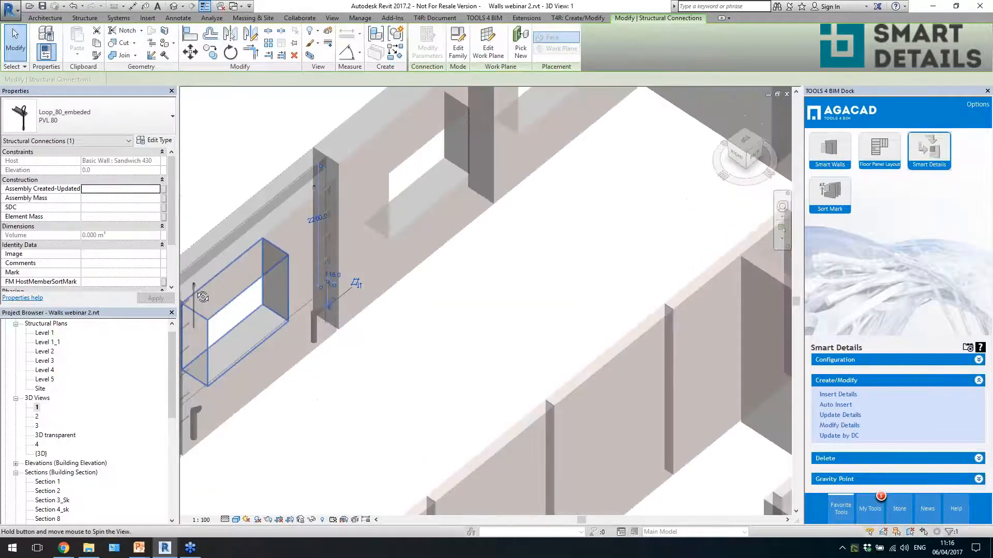
pyautogui.click(257, 241)
pyautogui.keyDown('shift'); pyautogui.moveTo(257, 241); pyautogui.dragTo(427, 417, button='middle'); pyautogui.keyUp('shift')
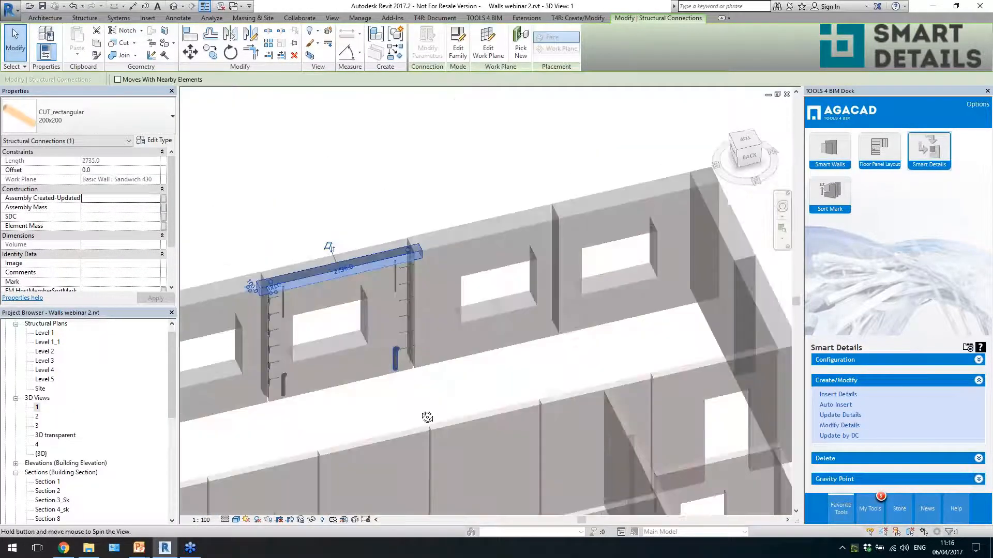
pyautogui.click(283, 394)
pyautogui.scroll(2, 269, 327)
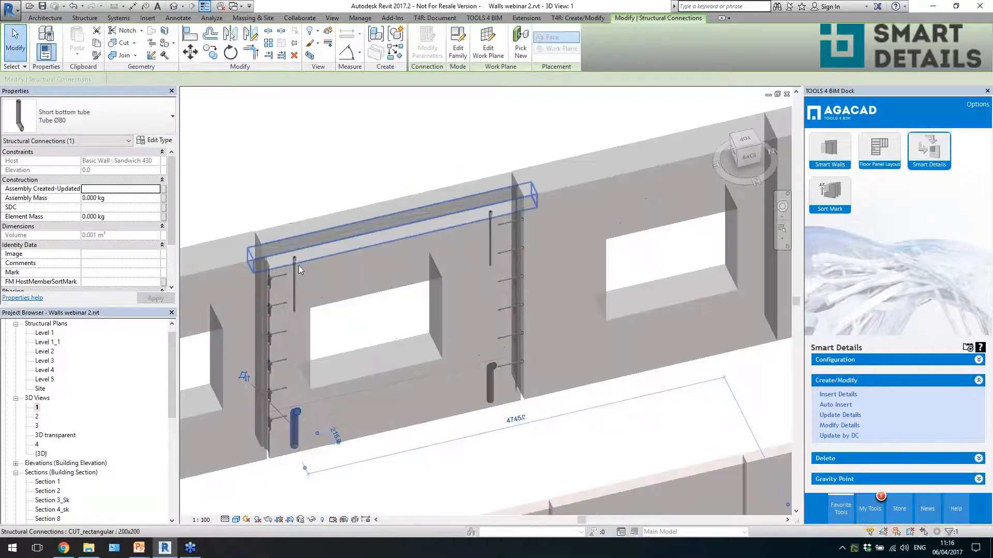
pyautogui.click(295, 274)
pyautogui.keyDown('shift'); pyautogui.moveTo(332, 362); pyautogui.dragTo(349, 413, button='middle'); pyautogui.keyUp('shift')
pyautogui.scroll(5, 264, 261)
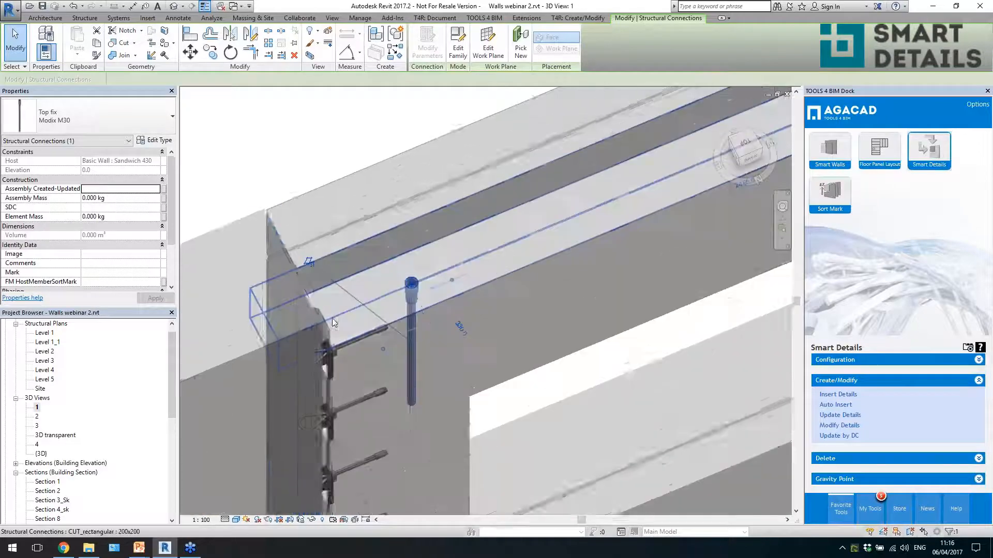
# - Inspect the sandwich end cut at the edge of the detailed panel from several angles
pyautogui.click(320, 312)
pyautogui.keyDown('shift'); pyautogui.moveTo(326, 310); pyautogui.dragTo(339, 437, button='middle'); pyautogui.keyUp('shift')
pyautogui.scroll(-3, 341, 351)
pyautogui.keyDown('shift'); pyautogui.moveTo(342, 351); pyautogui.dragTo(665, 226, button='middle'); pyautogui.keyUp('shift')
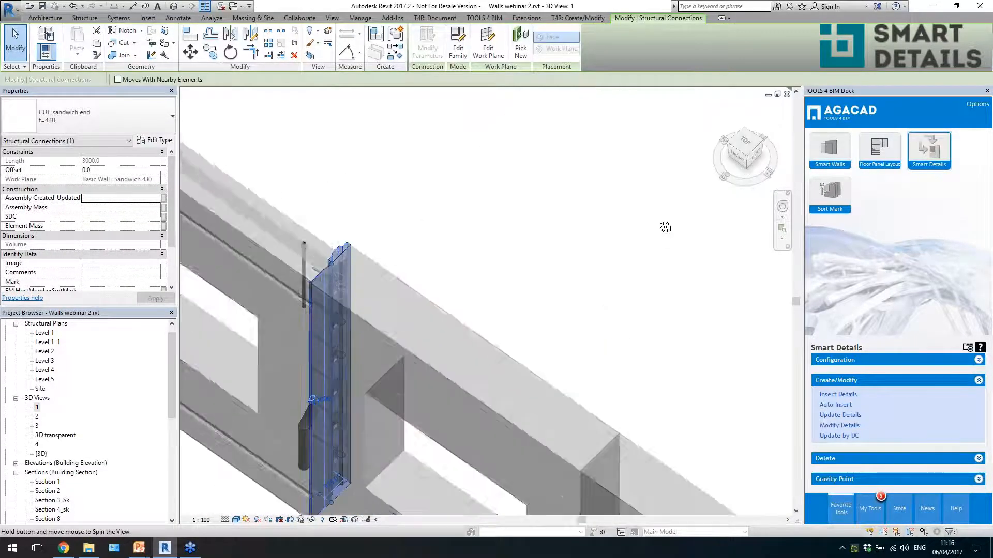
pyautogui.scroll(-3, 610, 290)
pyautogui.keyDown('shift'); pyautogui.moveTo(548, 320); pyautogui.dragTo(603, 277, button='middle'); pyautogui.keyUp('shift')
pyautogui.scroll(-1, 603, 277)
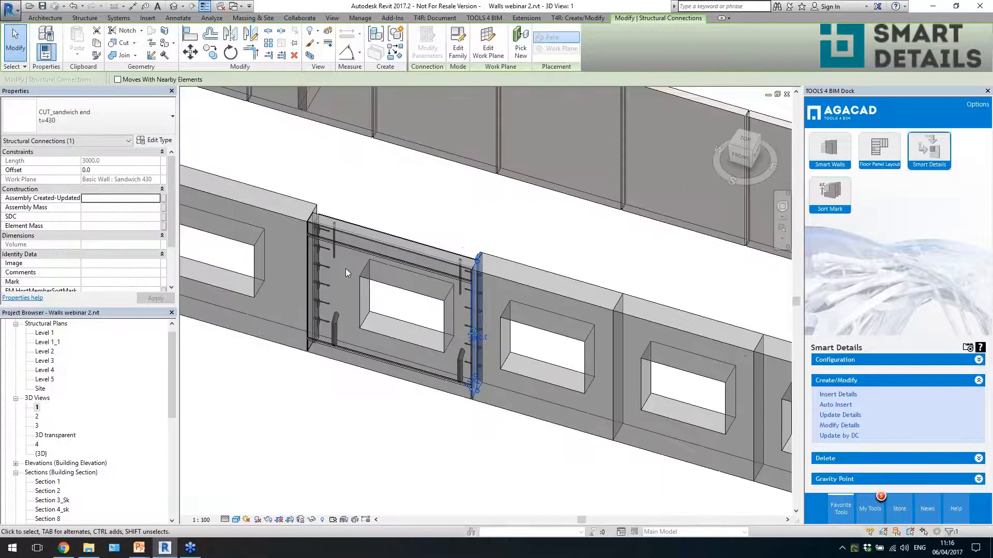
pyautogui.scroll(-2, 493, 345)
pyautogui.click(425, 271)
pyautogui.scroll(-4, 426, 271)
pyautogui.scroll(3, 333, 246)
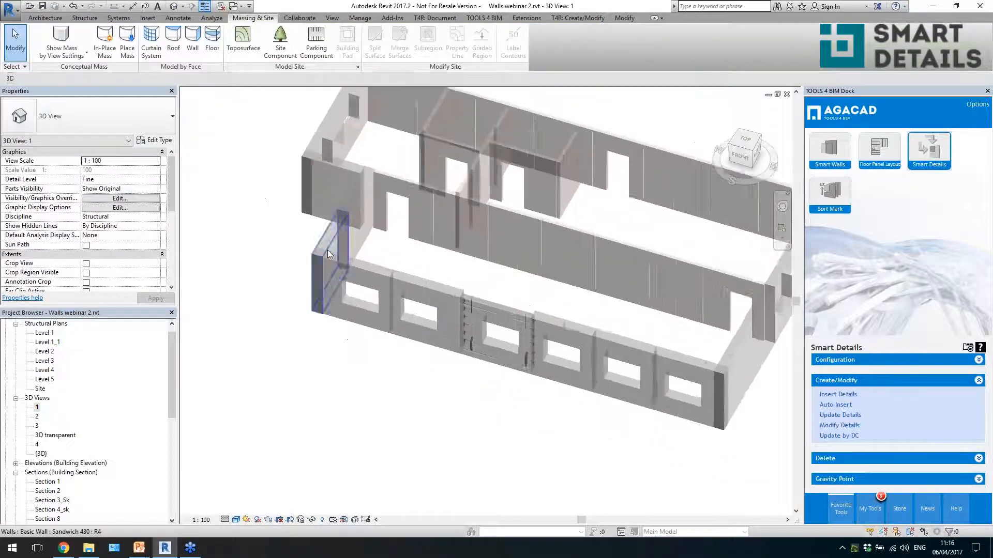
pyautogui.click(420, 290)
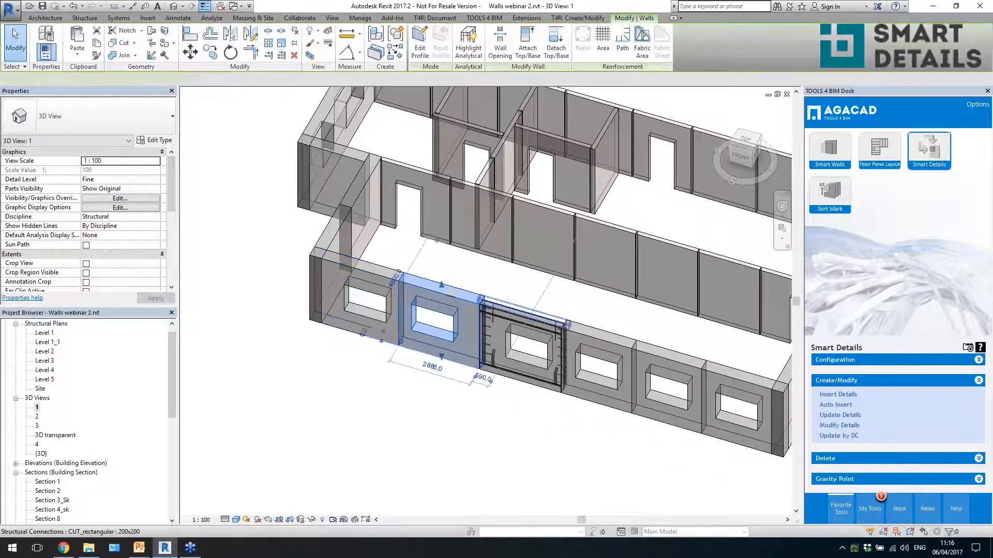
pyautogui.keyDown('ctrl'); pyautogui.click(597, 356); pyautogui.keyUp('ctrl')
pyautogui.scroll(-1, 667, 349)
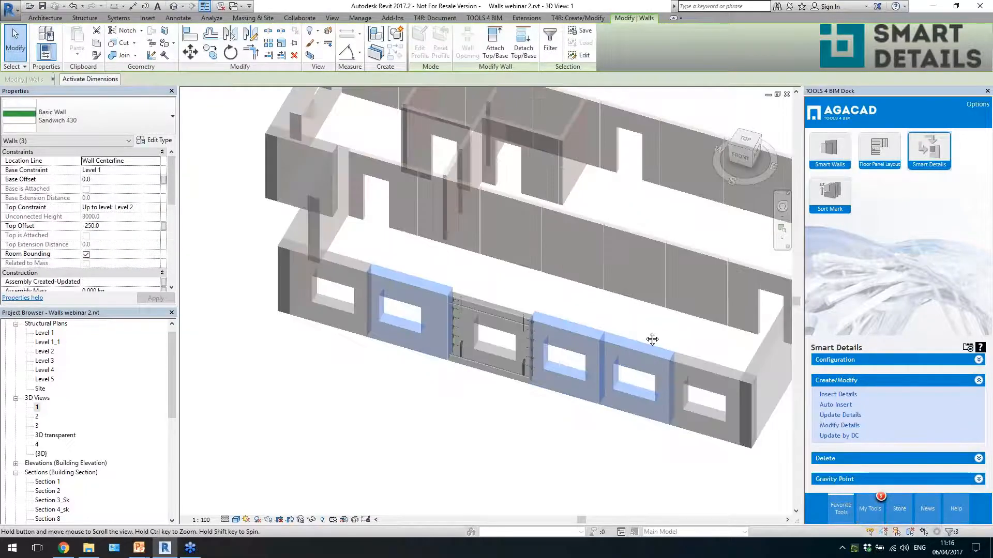
pyautogui.scroll(1, 654, 336)
pyautogui.click(574, 298)
pyautogui.keyDown('shift'); pyautogui.moveTo(517, 310); pyautogui.dragTo(486, 305, button='middle'); pyautogui.keyUp('shift')
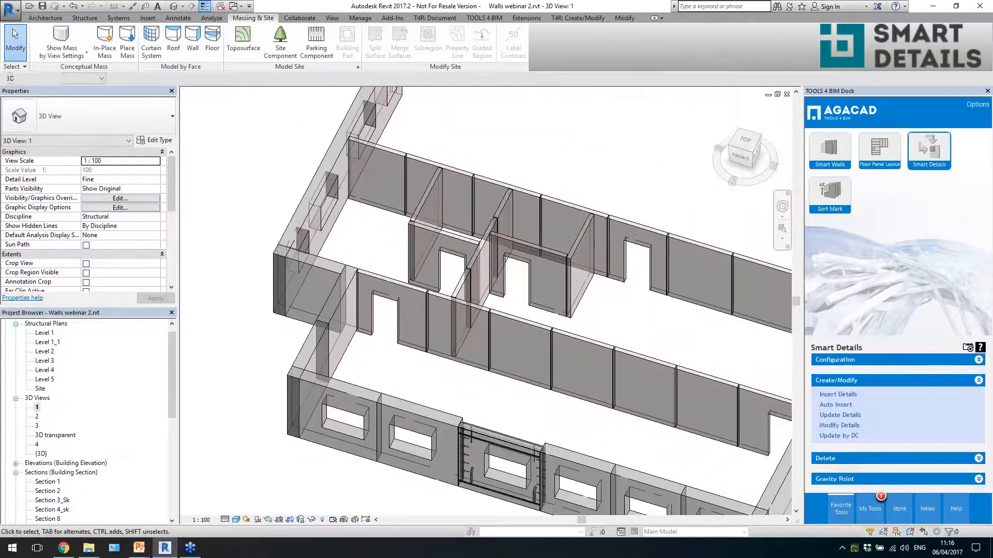
# - Select the interior walls around the small rooms together with the adjoining front corridor panels, keeping only the Walls category in the selection
pyautogui.scroll(2, 496, 445)
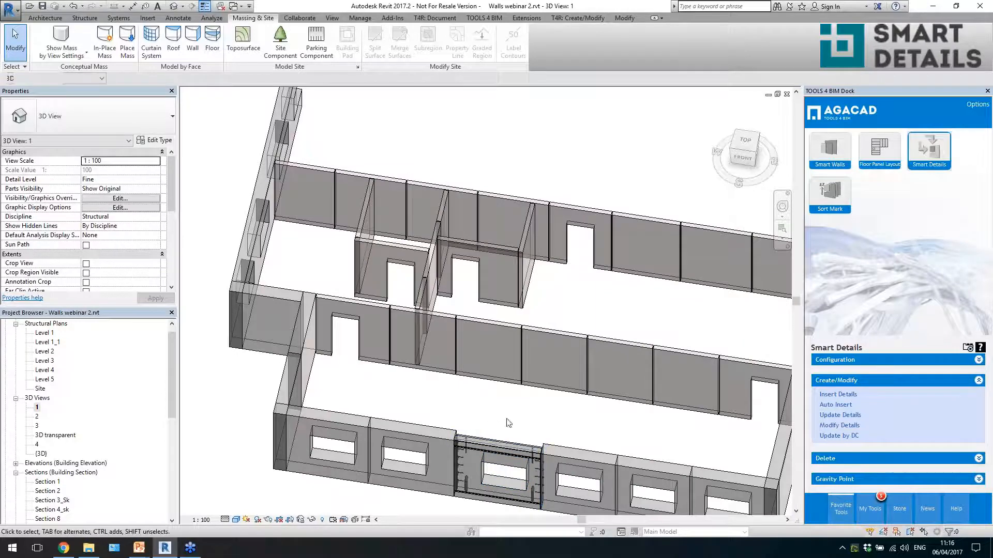
pyautogui.moveTo(530, 413); pyautogui.dragTo(509, 394, button='middle')
pyautogui.moveTo(524, 390); pyautogui.dragTo(334, 247)
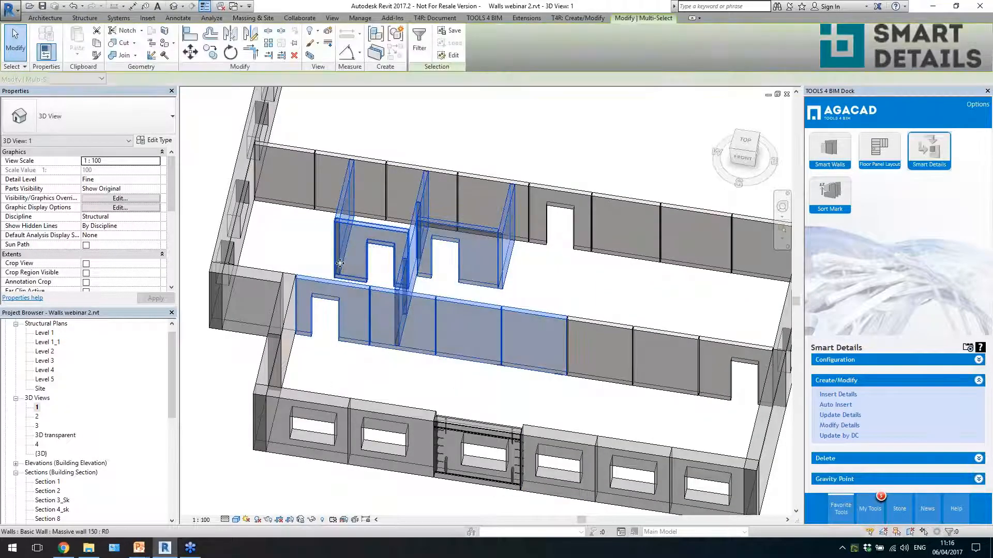
pyautogui.click(419, 44)
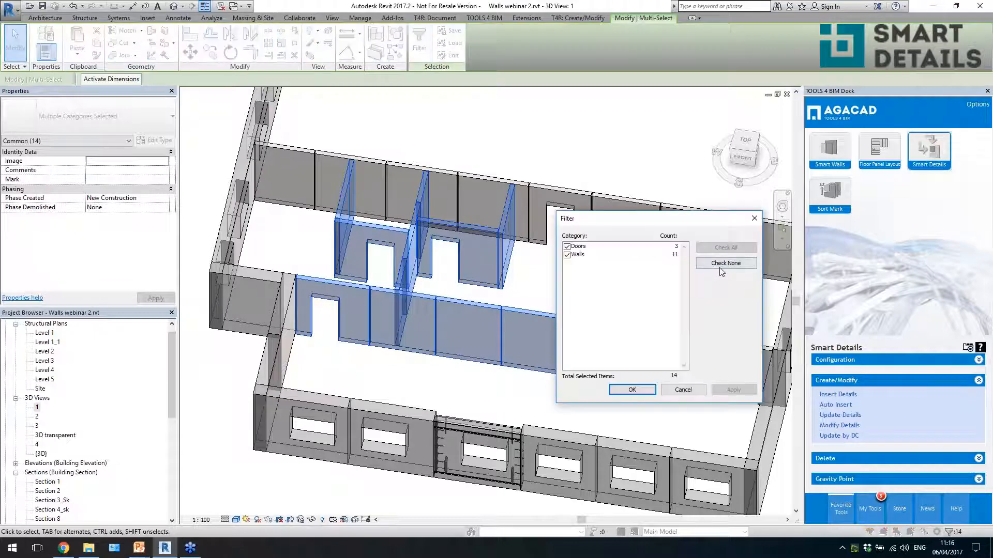
pyautogui.click(725, 264)
pyautogui.click(567, 255)
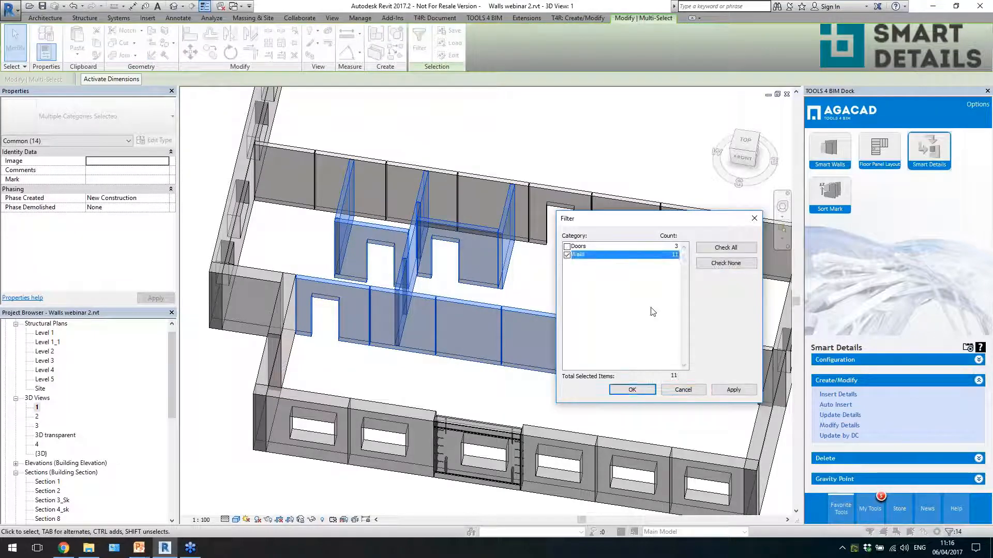
pyautogui.click(641, 388)
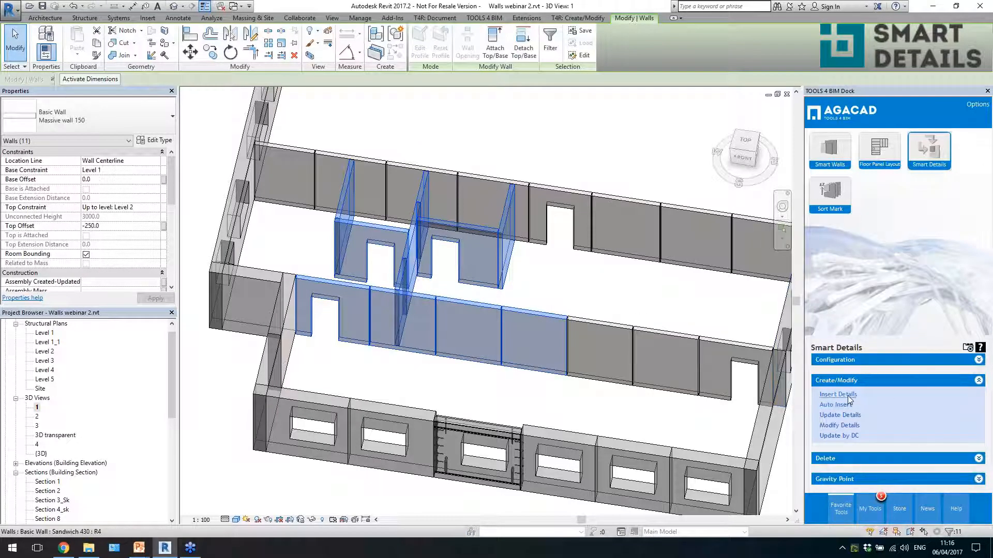
# - Insert details into the selected interior walls using the LTEND_Massive walls configuration
pyautogui.click(595, 280)
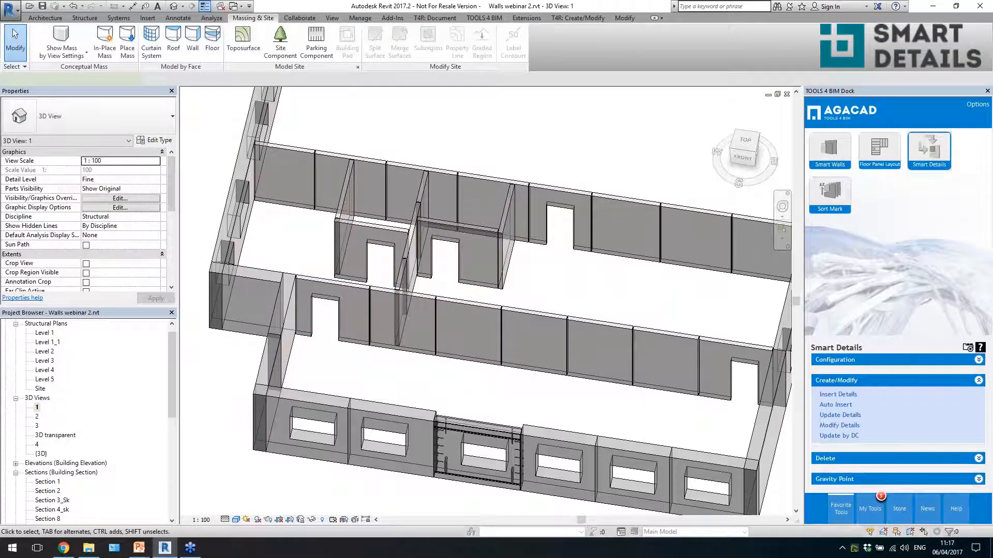
pyautogui.click(513, 225)
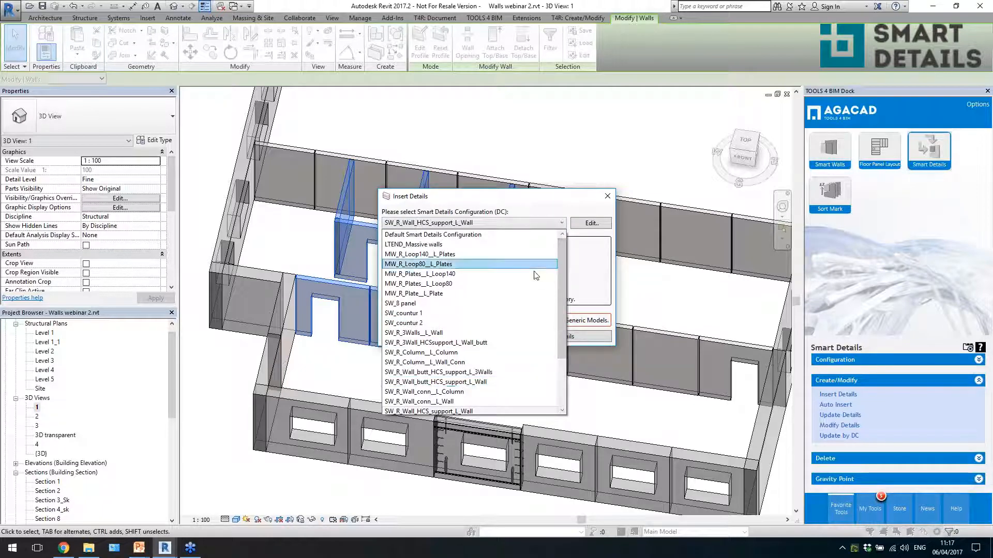
pyautogui.click(455, 245)
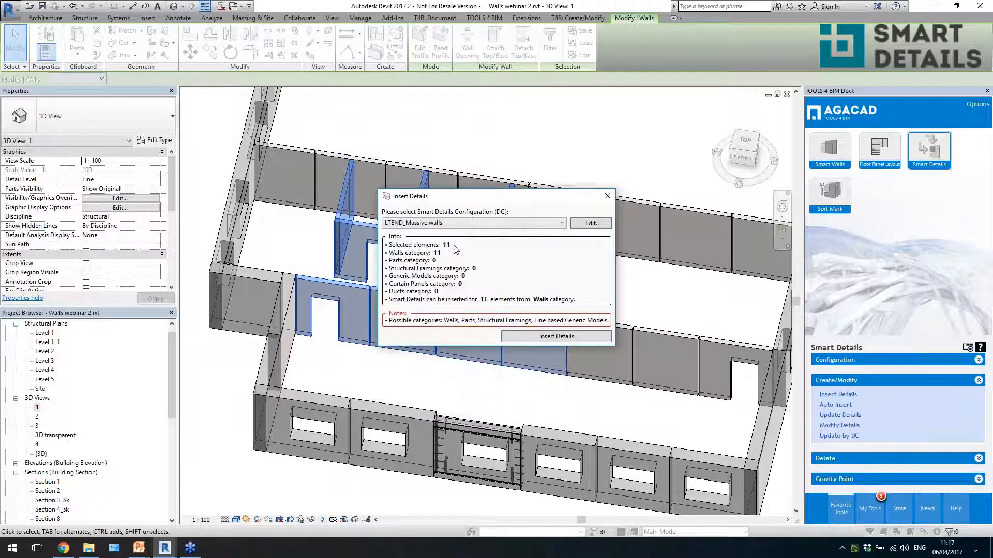
pyautogui.click(523, 340)
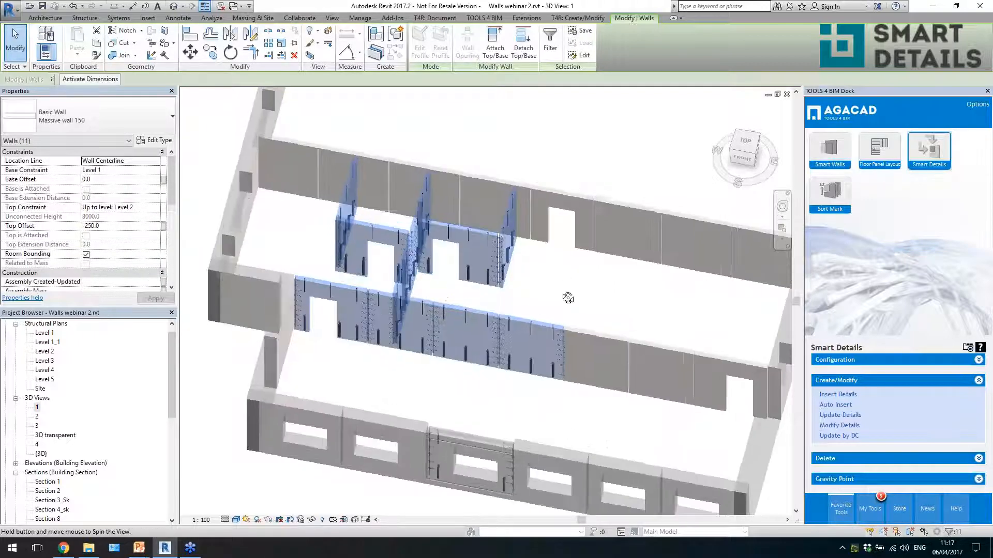
# - Inspect the details inserted in the interior walls, focusing on the corridor wall's end panel with the door opening
pyautogui.click(457, 398)
pyautogui.keyDown('shift'); pyautogui.moveTo(459, 393); pyautogui.dragTo(458, 414, button='middle'); pyautogui.keyUp('shift')
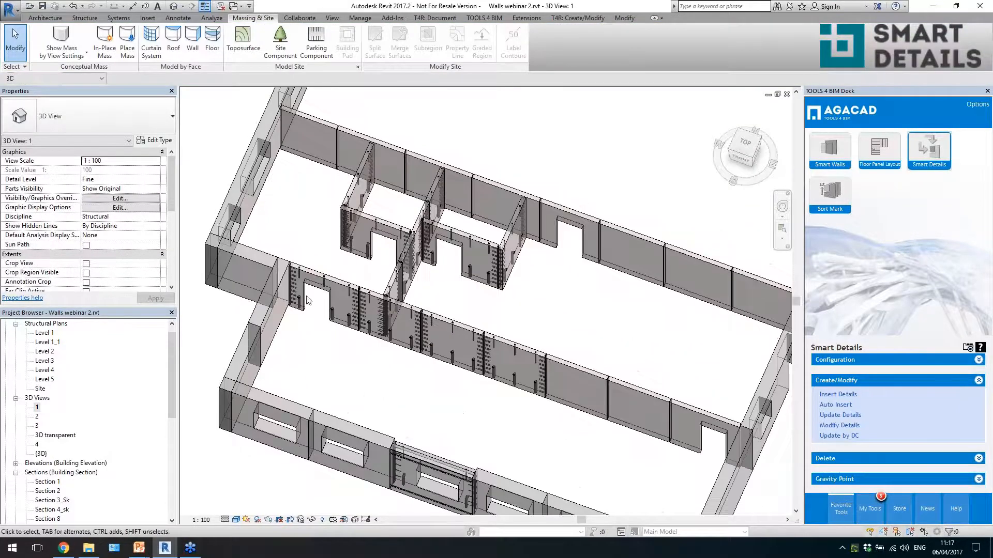
pyautogui.scroll(4, 351, 326)
pyautogui.click(354, 330)
pyautogui.keyDown('shift'); pyautogui.moveTo(354, 329); pyautogui.dragTo(395, 304, button='middle'); pyautogui.keyUp('shift')
pyautogui.scroll(2, 288, 279)
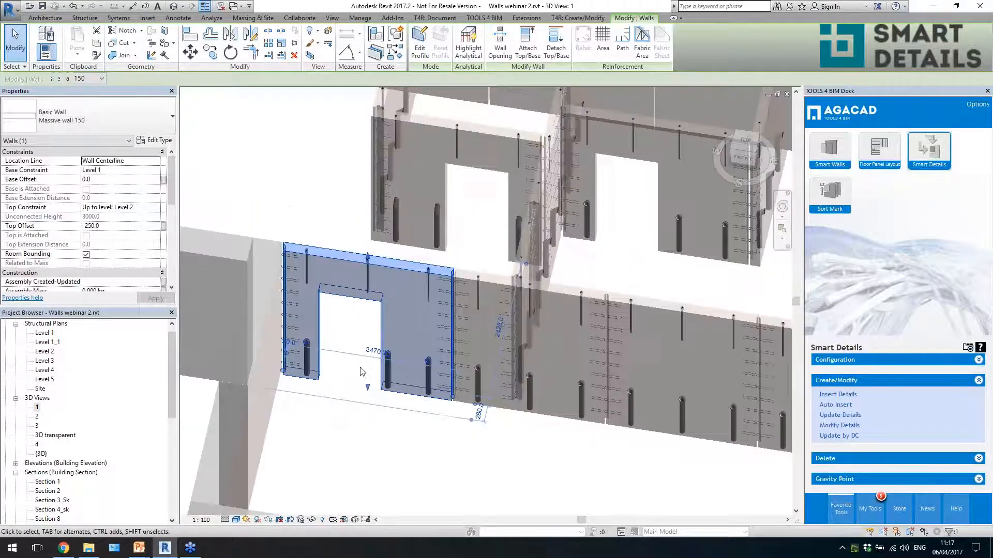
pyautogui.keyDown('shift'); pyautogui.moveTo(517, 373); pyautogui.dragTo(501, 376, button='middle'); pyautogui.keyUp('shift')
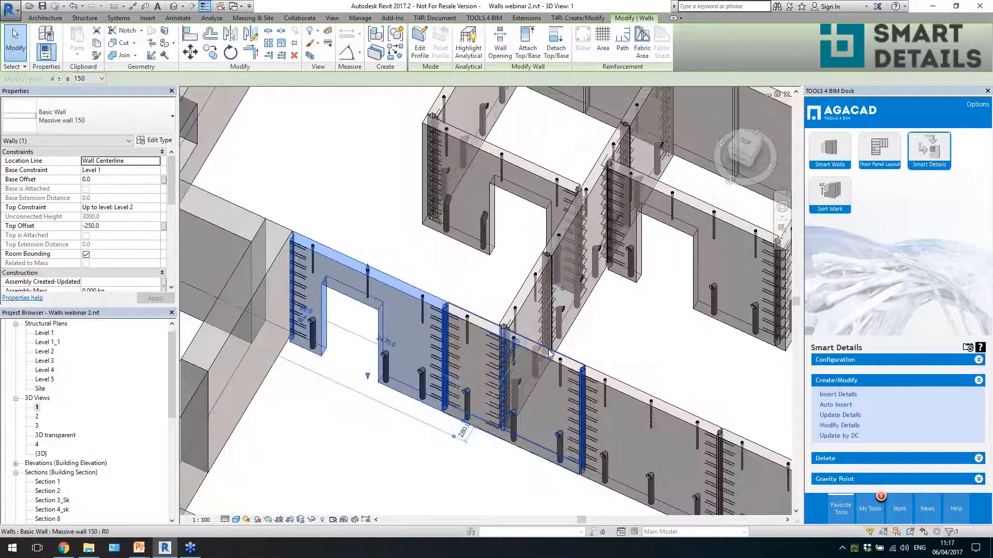
# - Inspect the neighbouring panel and its Loop angle 90 detail at the T-junction in 3D and from above
pyautogui.press('Escape')
pyautogui.click(535, 458)
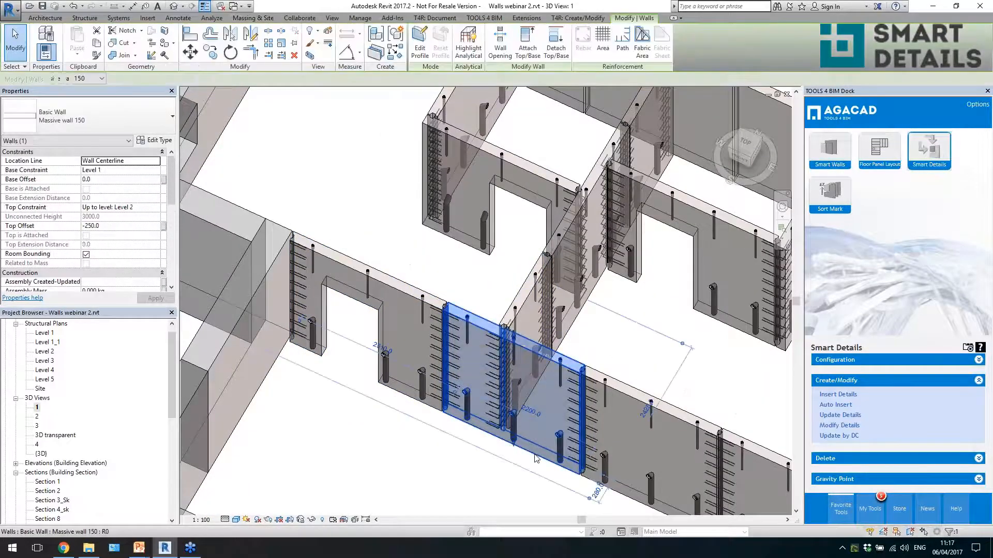
pyautogui.keyDown('shift'); pyautogui.moveTo(535, 458); pyautogui.dragTo(576, 401, button='middle'); pyautogui.keyUp('shift')
pyautogui.scroll(3, 497, 382)
pyautogui.click(470, 354)
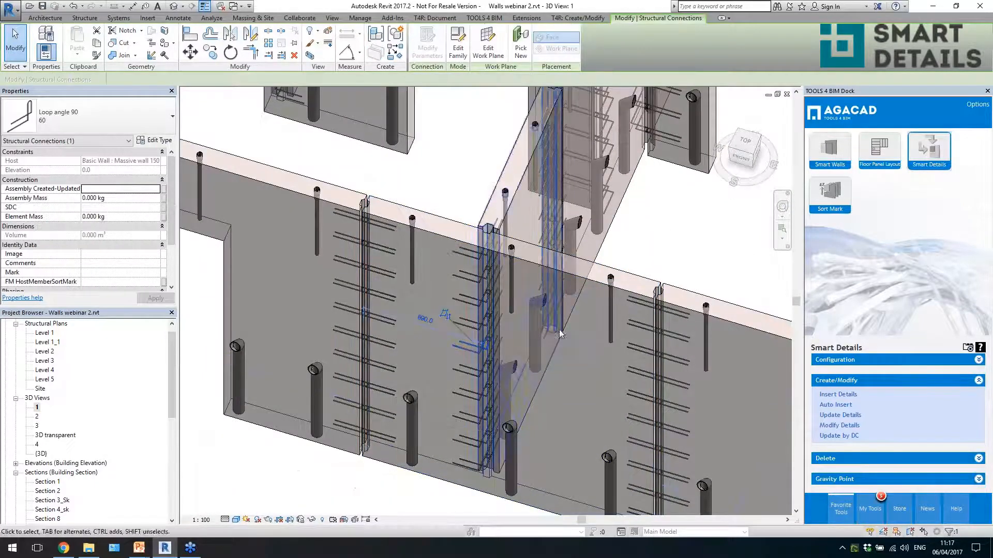
pyautogui.keyDown('shift'); pyautogui.moveTo(485, 406); pyautogui.dragTo(538, 363, button='middle'); pyautogui.keyUp('shift')
pyautogui.scroll(7, 483, 350)
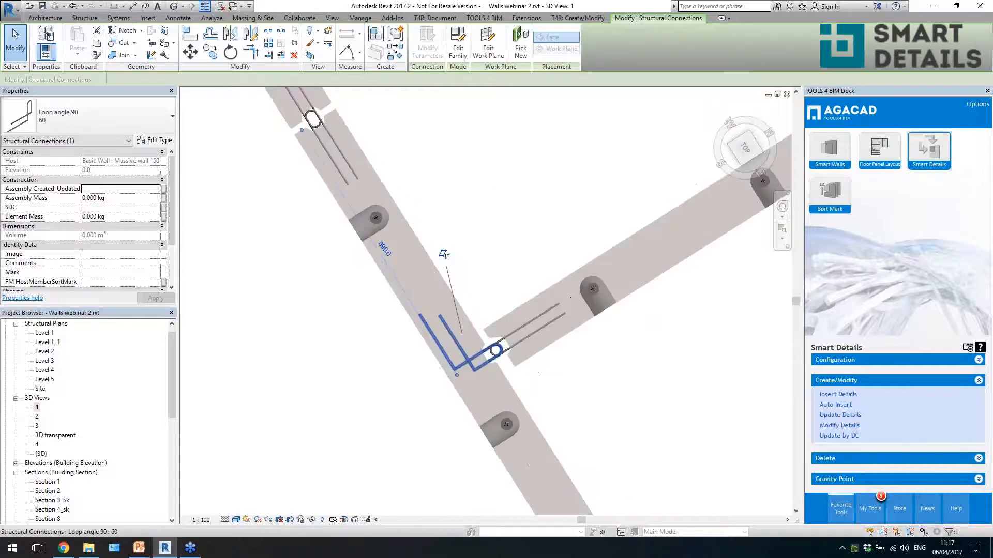
pyautogui.scroll(-1, 430, 371)
pyautogui.scroll(-4, 476, 371)
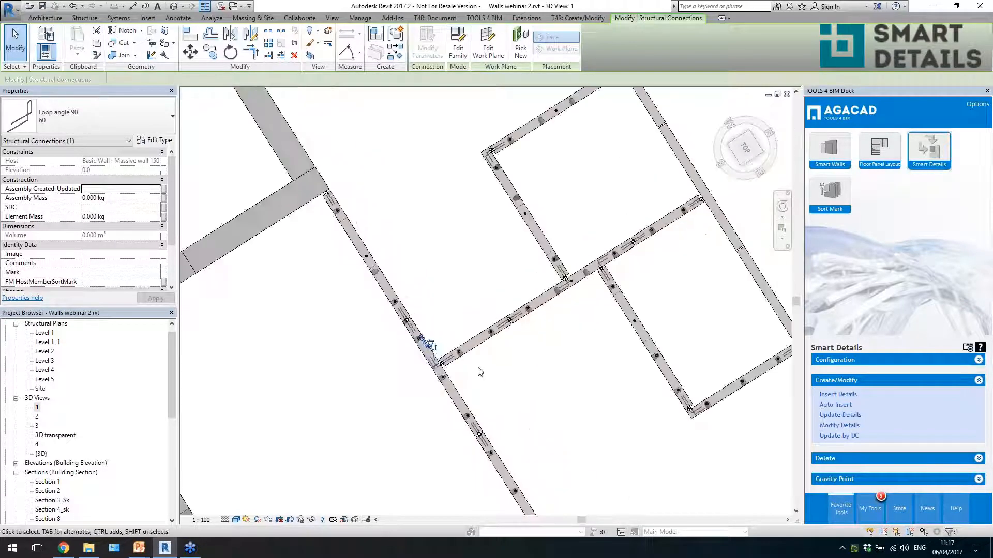
# - Examine the short perpendicular wall panel that meets the corridor wall at the T-junction from above and in 3D
pyautogui.scroll(2, 476, 371)
pyautogui.click(473, 328)
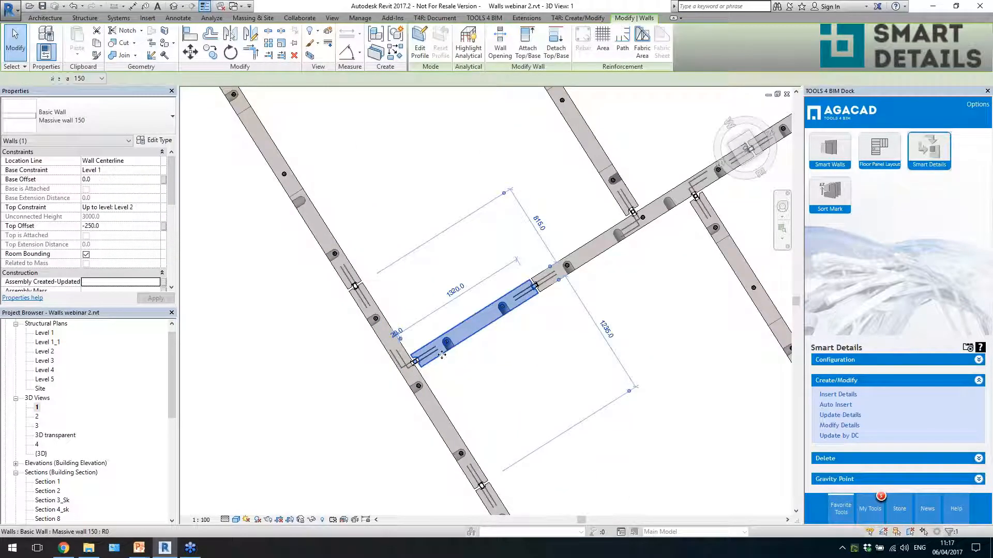
pyautogui.scroll(-2, 465, 397)
pyautogui.scroll(-1, 465, 396)
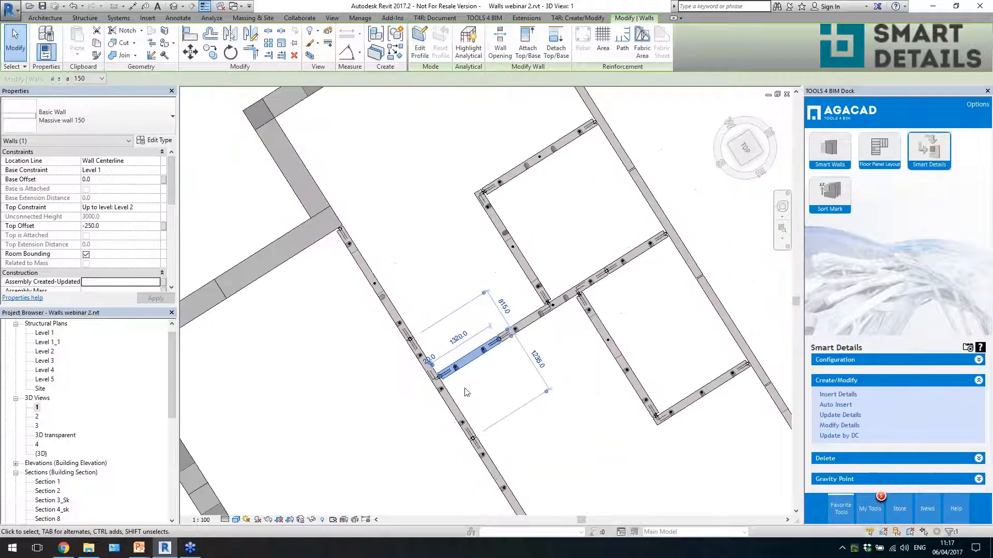
pyautogui.scroll(4, 441, 388)
pyautogui.keyDown('shift'); pyautogui.moveTo(441, 387); pyautogui.dragTo(436, 345, button='middle'); pyautogui.keyUp('shift')
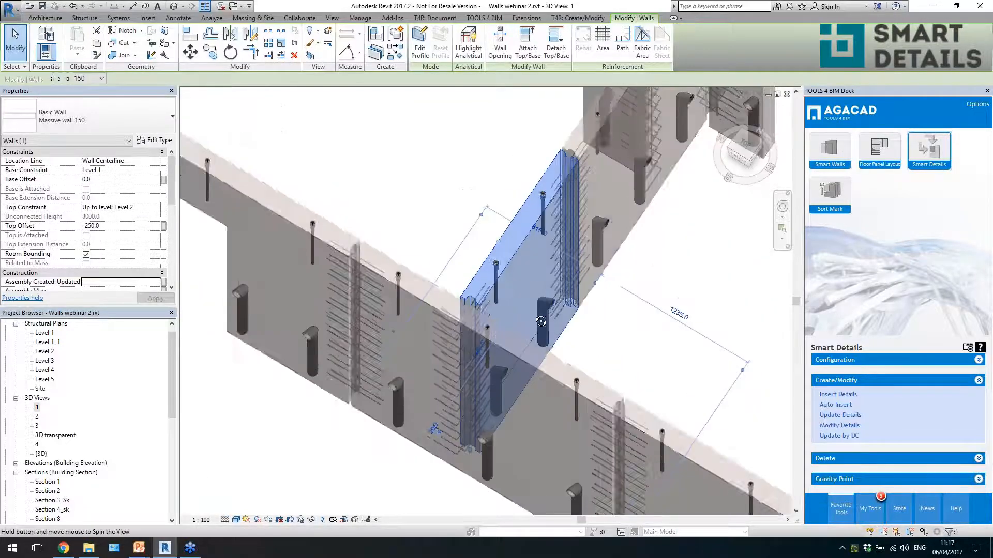
# - Open the Loop angle 90 detail's configuration for modification and review the connection rules available for Detail Priority 4
pyautogui.click(445, 334)
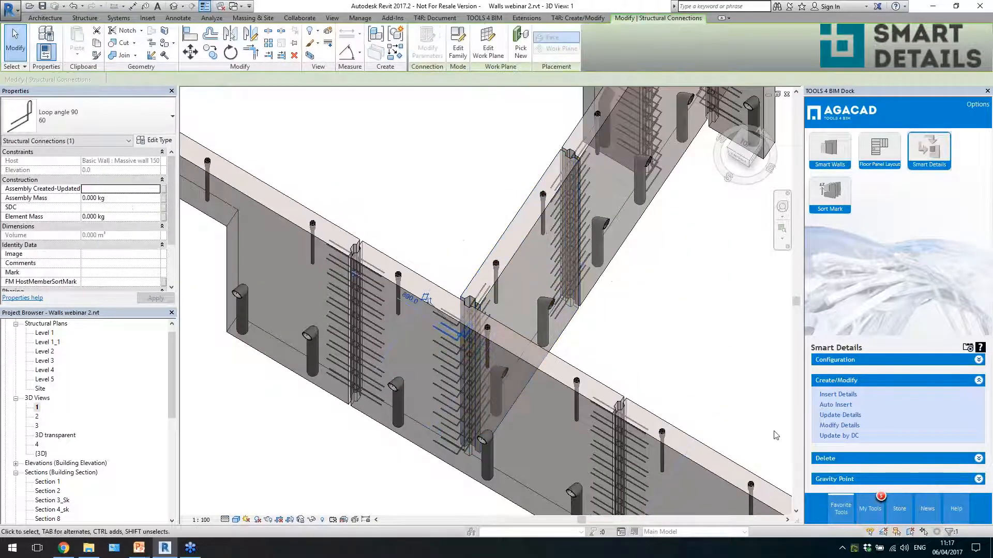
pyautogui.click(826, 427)
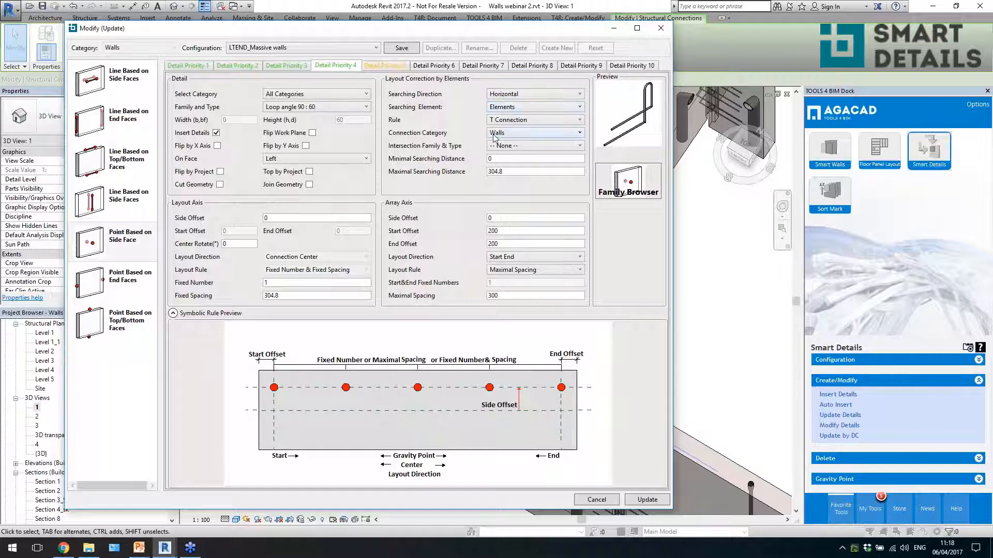
pyautogui.click(504, 121)
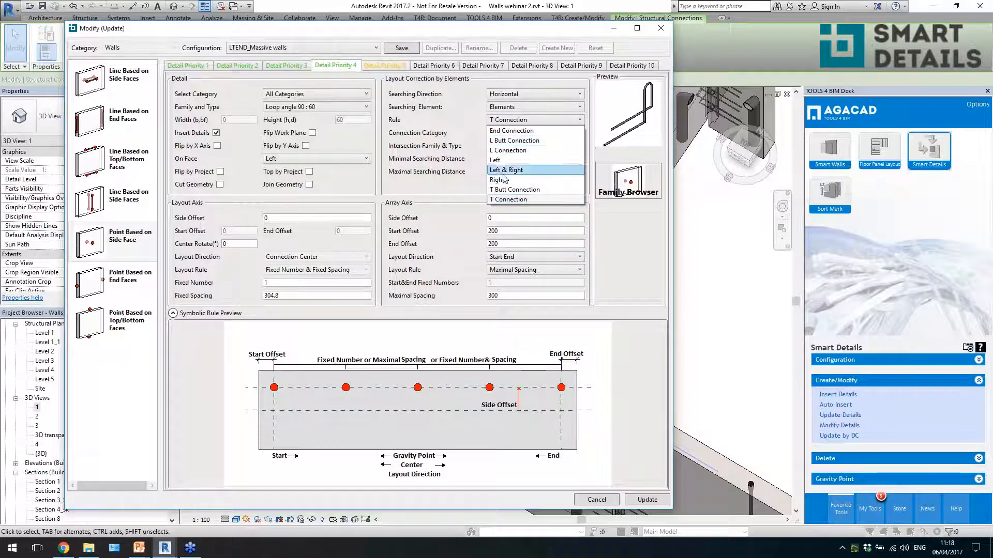
pyautogui.click(475, 117)
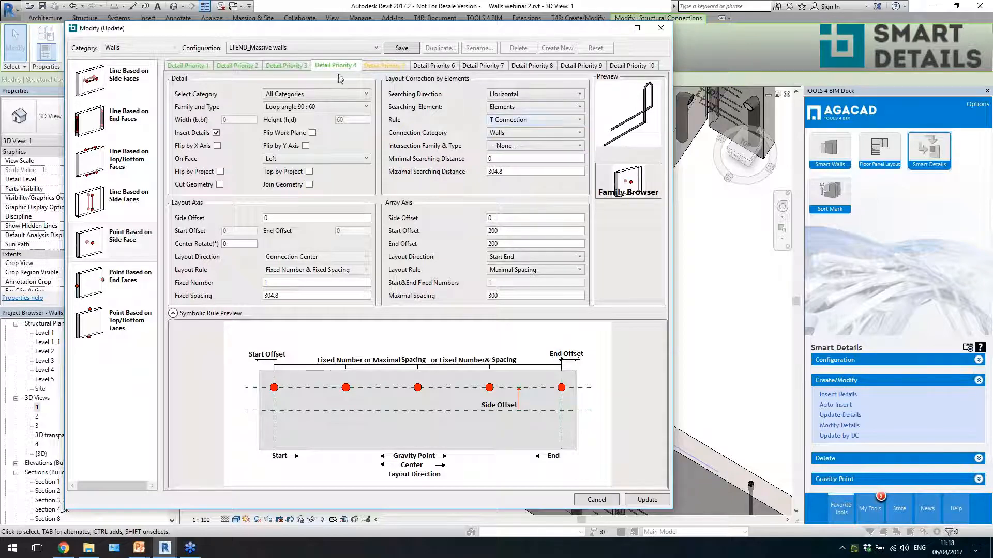
# - Compare the connection settings of Detail Priority 3 and Detail Priority 4, then close the configuration without updating
pyautogui.click(302, 68)
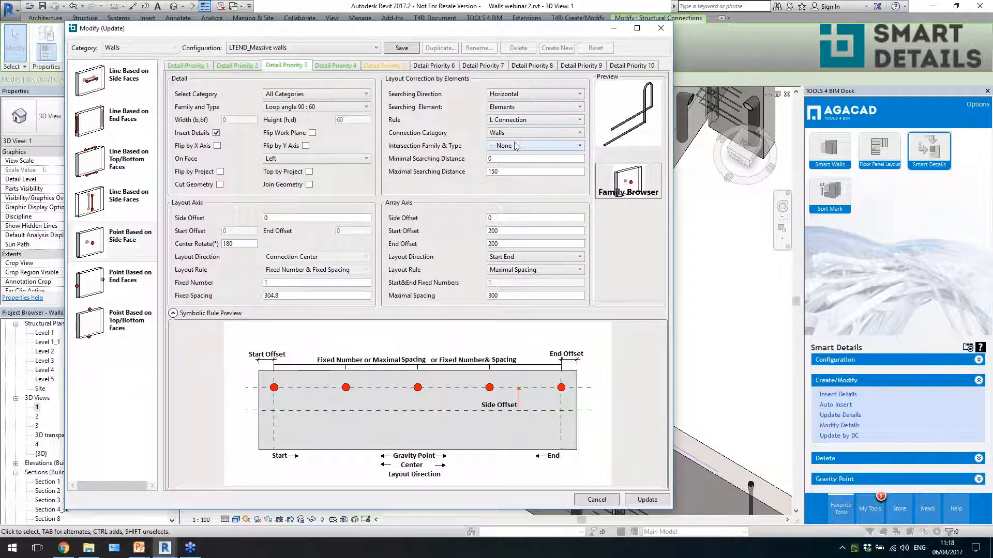
pyautogui.click(334, 65)
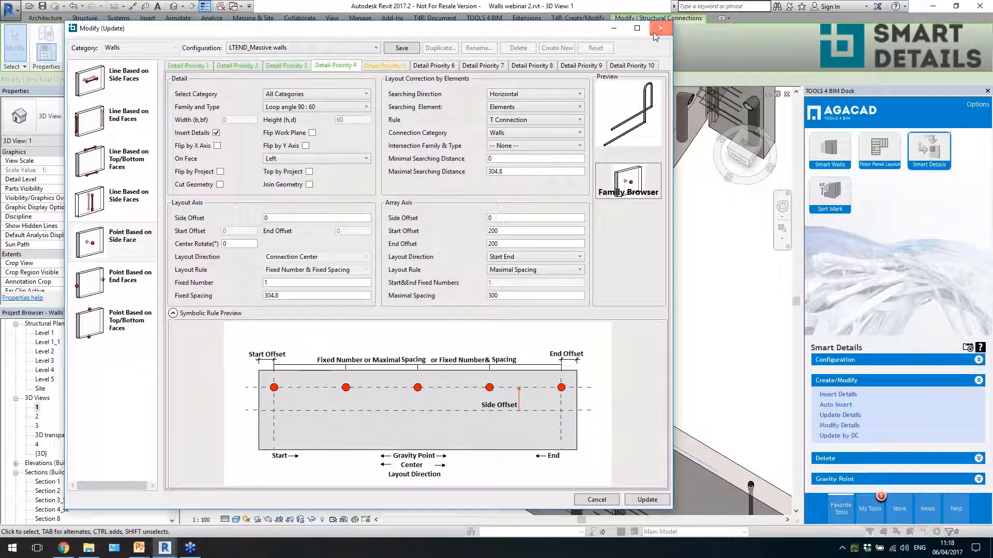
pyautogui.click(660, 28)
# - Review the corridor wall's door panel and the surrounding detailed walls from several angles
pyautogui.keyDown('shift'); pyautogui.moveTo(578, 345); pyautogui.dragTo(549, 232, button='middle'); pyautogui.keyUp('shift')
pyautogui.scroll(-3, 548, 231)
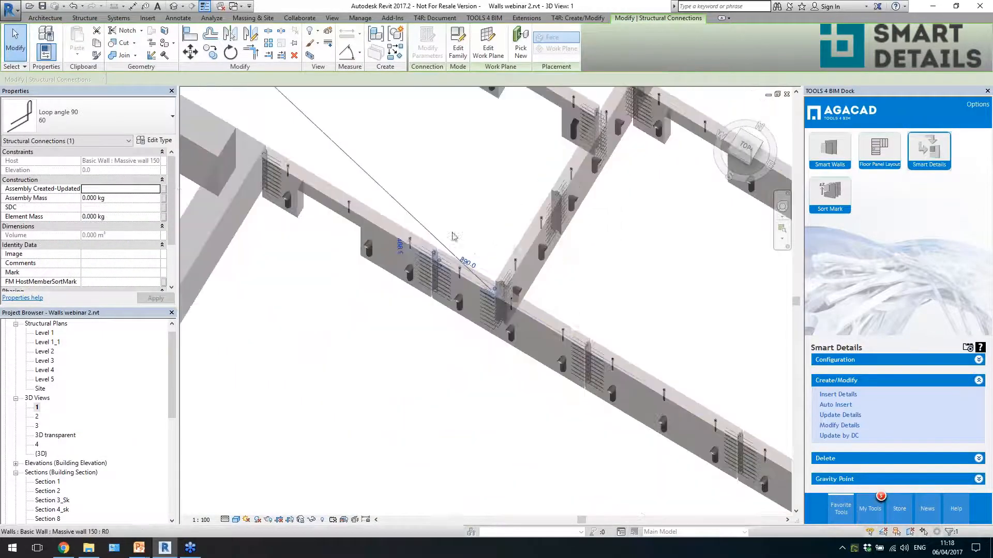
pyautogui.click(387, 221)
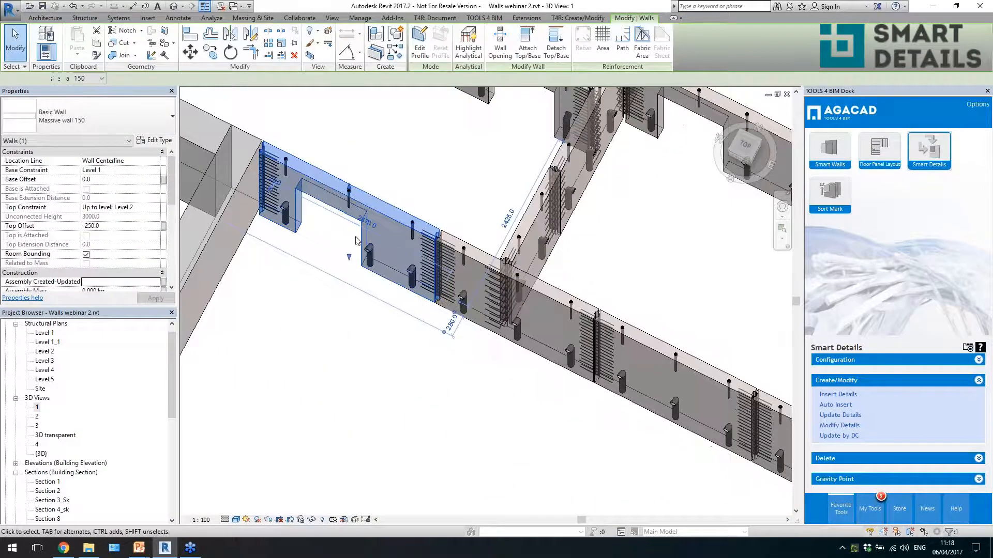
pyautogui.keyDown('shift'); pyautogui.moveTo(391, 244); pyautogui.dragTo(389, 205, button='middle'); pyautogui.keyUp('shift')
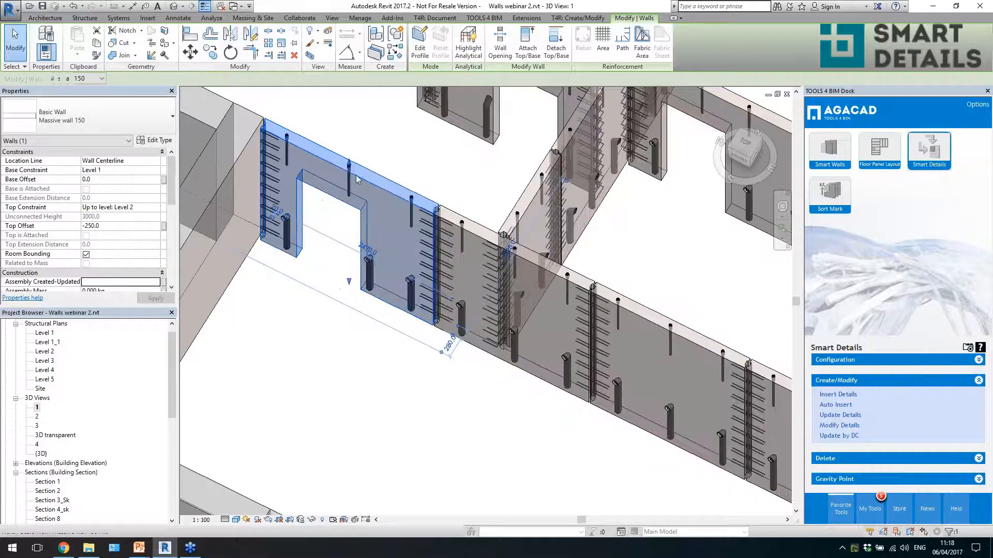
pyautogui.scroll(-2, 322, 235)
pyautogui.scroll(-2, 498, 328)
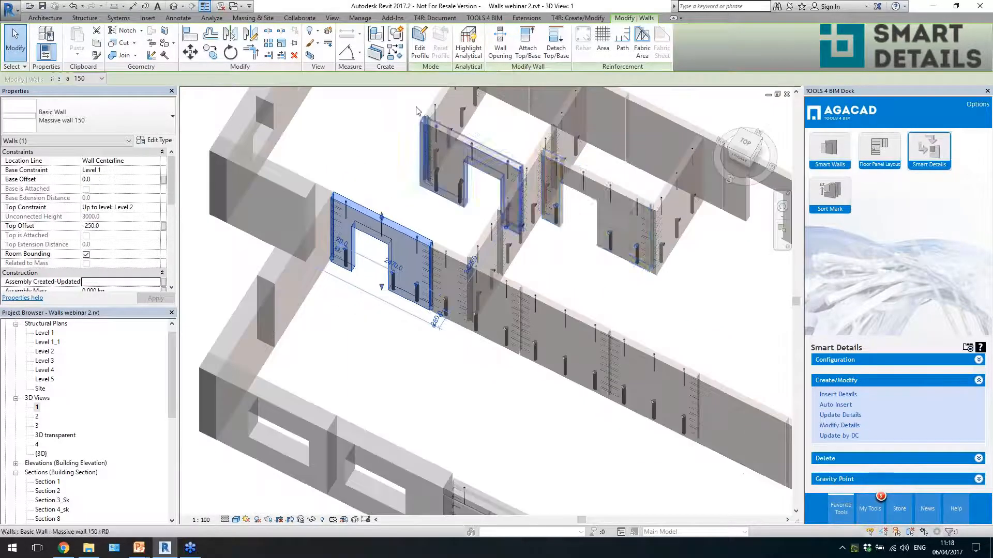
# - Inspect the Loop 60 detail at the L-shaped corner of the interior walls up close and from above
pyautogui.scroll(5, 463, 120)
pyautogui.scroll(4, 463, 119)
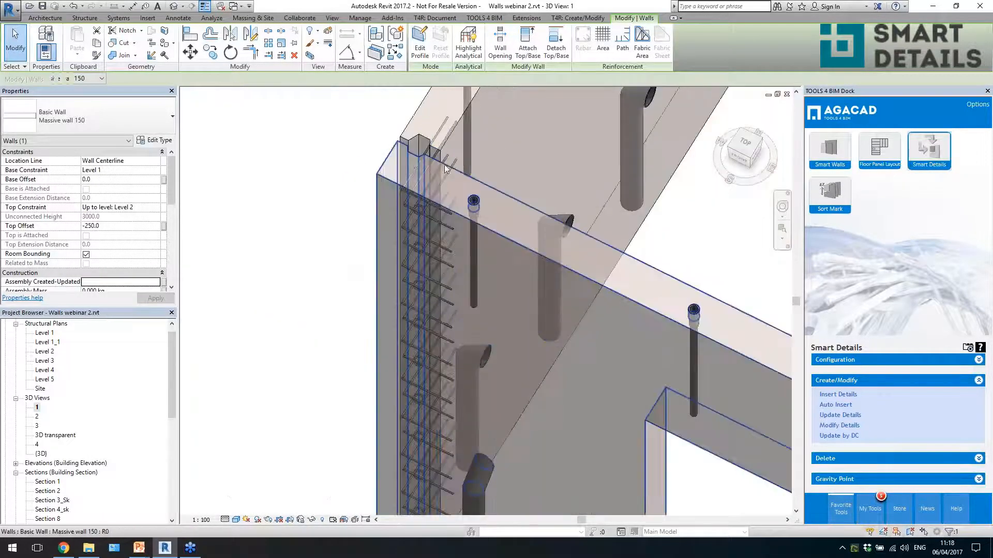
pyautogui.click(455, 166)
pyautogui.keyDown('shift'); pyautogui.moveTo(504, 228); pyautogui.dragTo(491, 278, button='middle'); pyautogui.keyUp('shift')
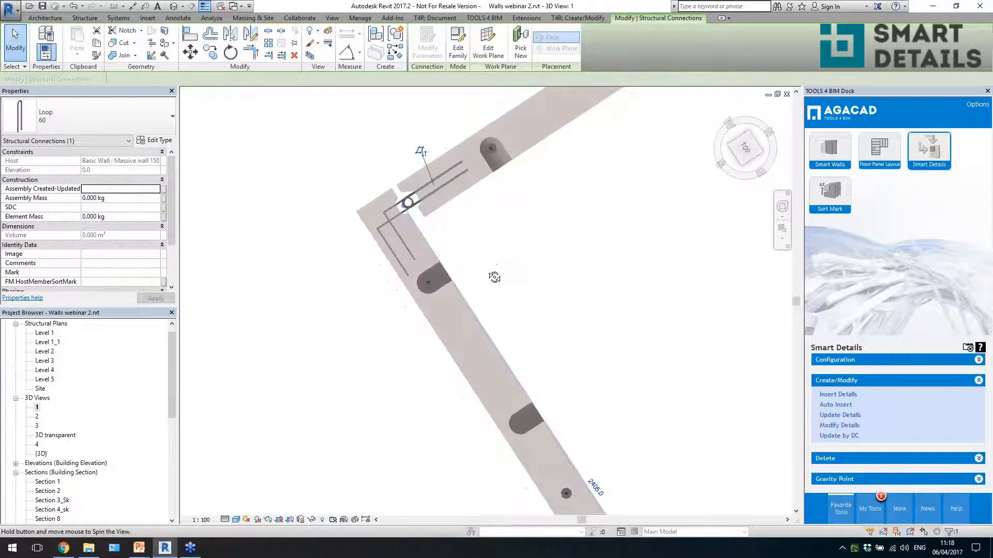
# - Review the Detail Priority 3 configuration of the Loop angle 90 detail at the L-shaped corner and close it without updating
pyautogui.click(398, 210)
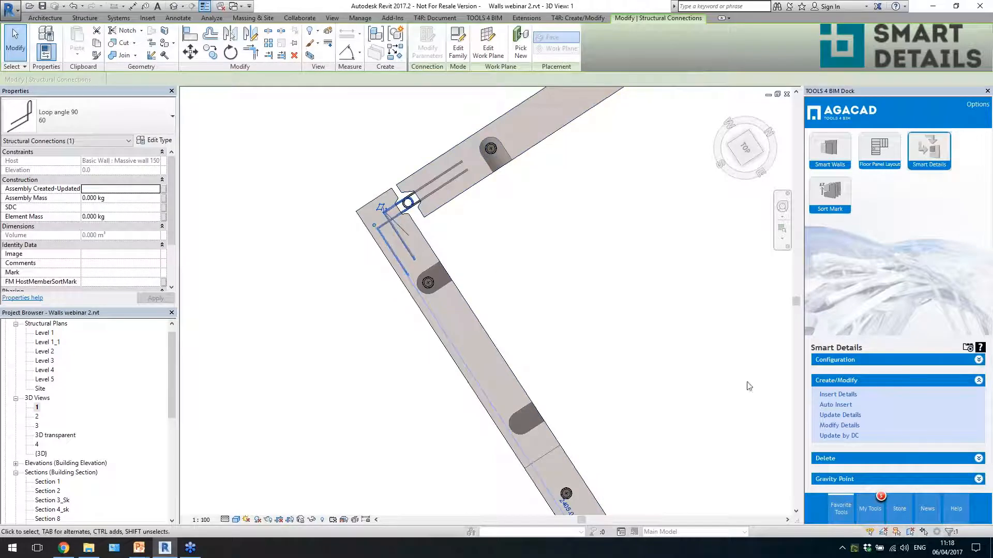
pyautogui.press('Escape')
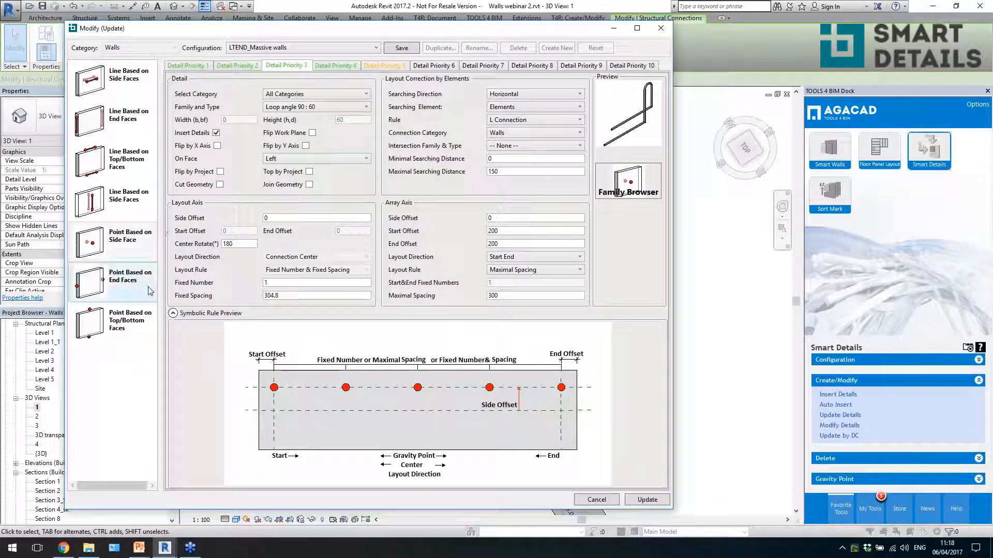
pyautogui.click(661, 28)
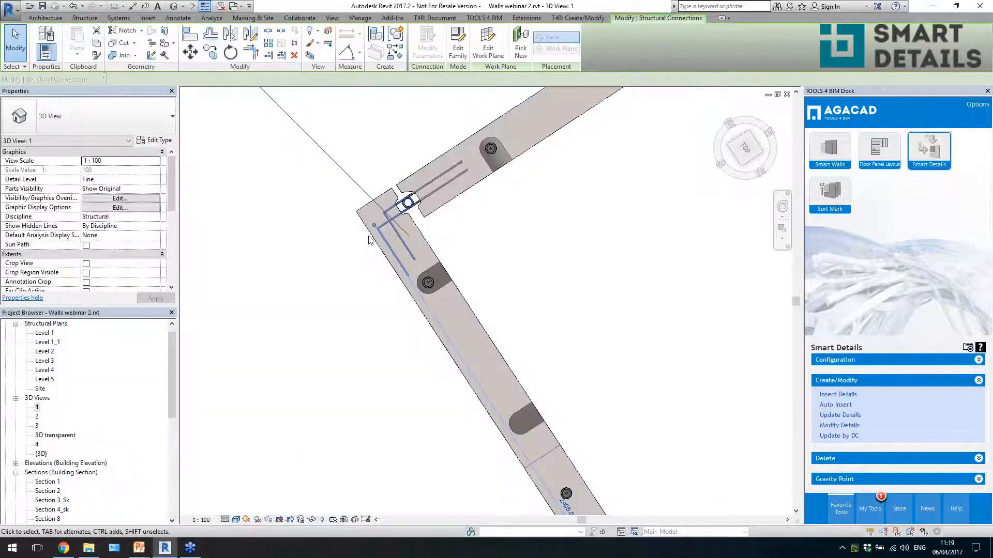
# - Review the configuration of the Cut_wall end_massive detail at the same corner, close it without updating and clear the selection
pyautogui.click(406, 208)
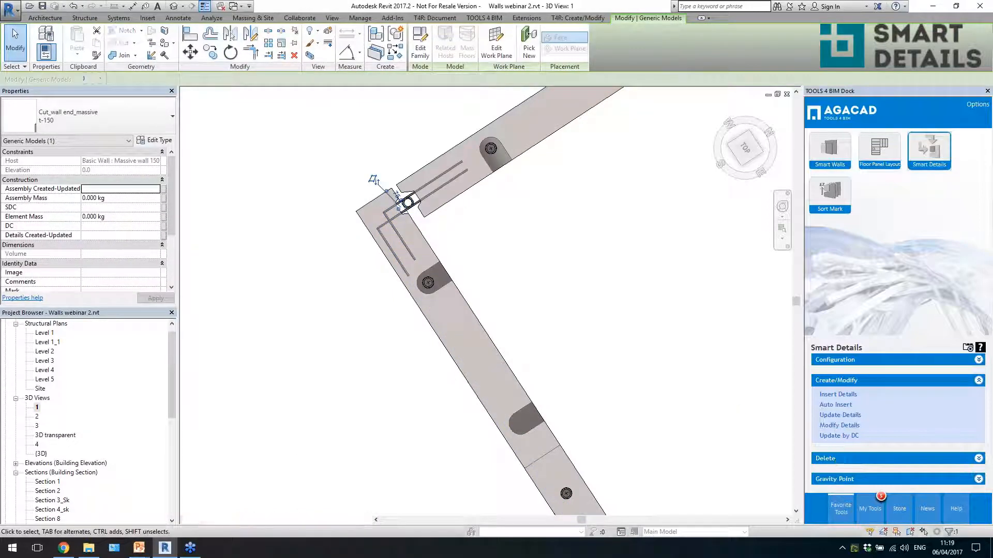
pyautogui.click(497, 257)
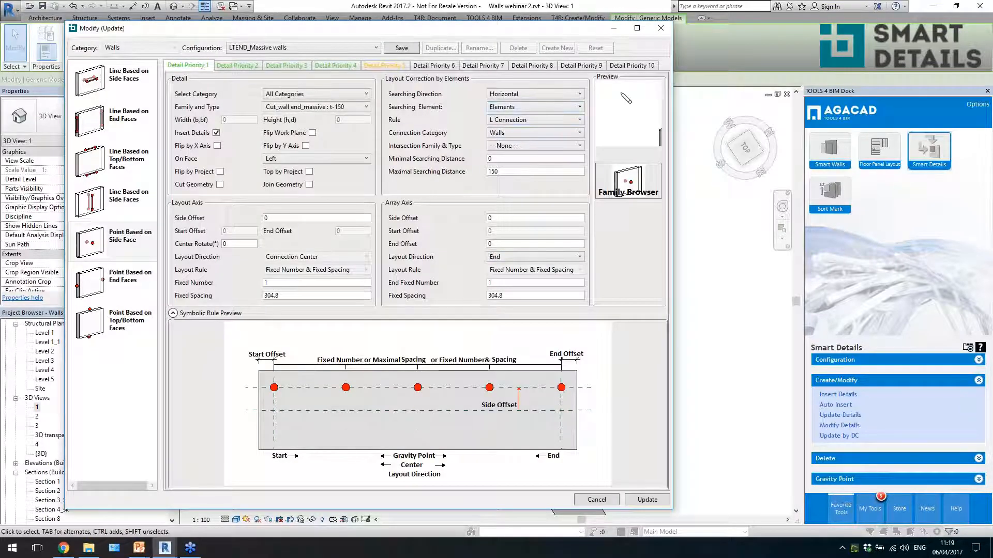
pyautogui.click(660, 29)
pyautogui.click(557, 300)
# - Inspect the connection details along the interior walls in 3D, selecting a Loop angle 90 detail at a wall junction
pyautogui.scroll(-3, 376, 198)
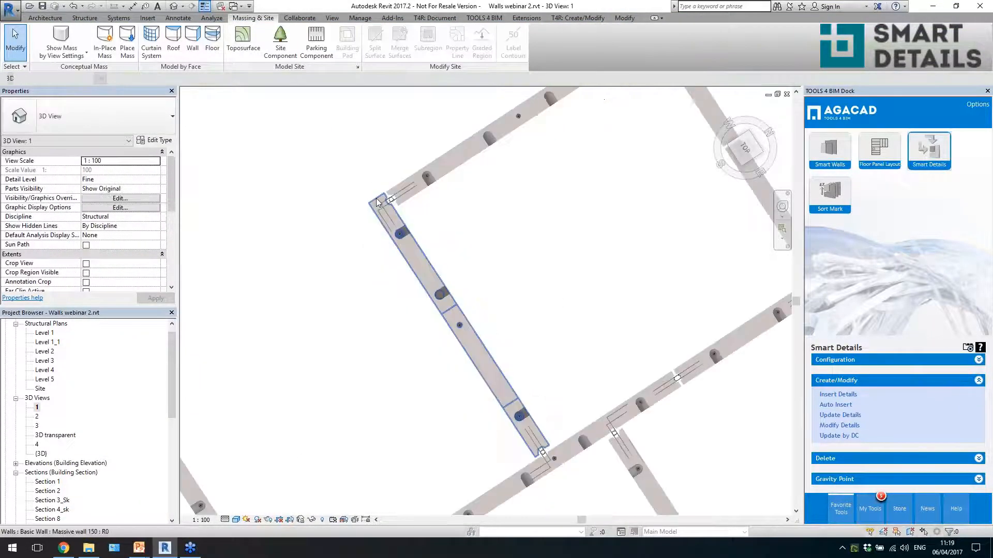
pyautogui.scroll(-2, 377, 199)
pyautogui.keyDown('shift'); pyautogui.moveTo(399, 226); pyautogui.dragTo(435, 279, button='middle'); pyautogui.keyUp('shift')
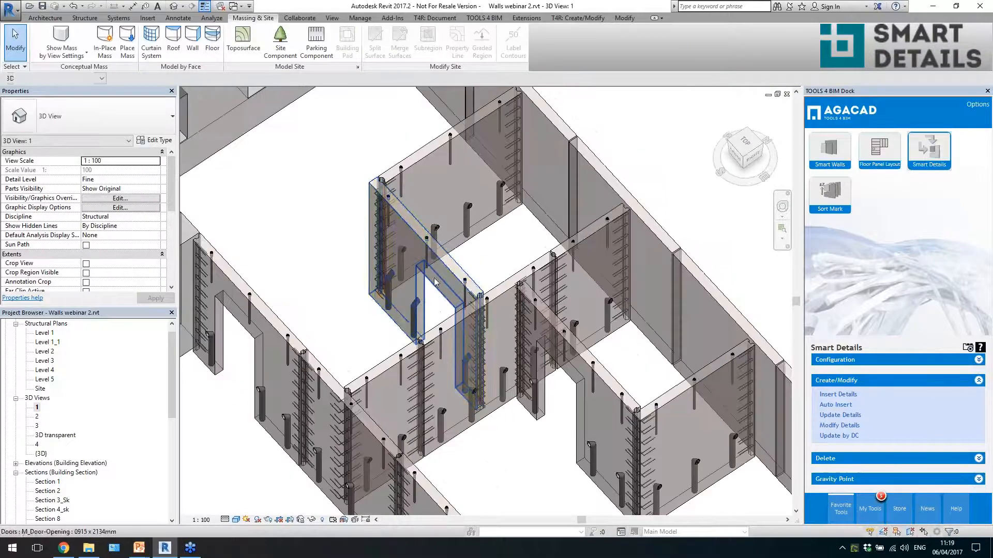
pyautogui.scroll(6, 599, 349)
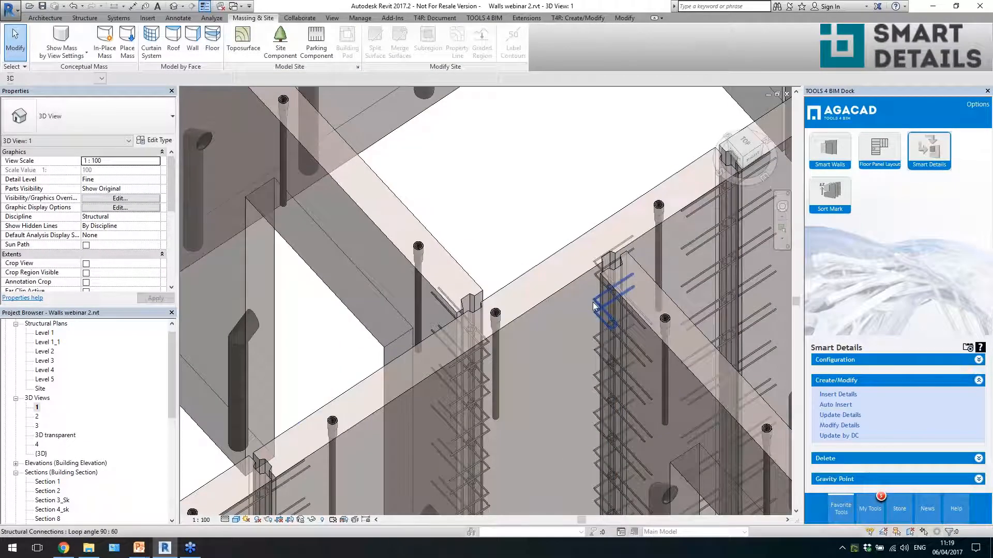
pyautogui.click(594, 305)
pyautogui.keyDown('shift'); pyautogui.moveTo(594, 305); pyautogui.dragTo(555, 277, button='middle'); pyautogui.keyUp('shift')
pyautogui.scroll(-5, 551, 272)
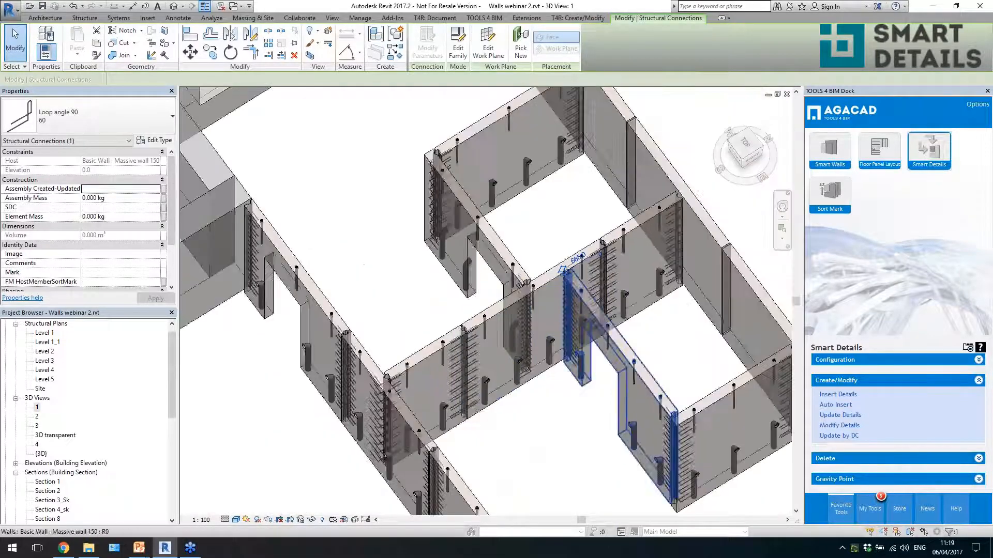
# - Review the whole first building from outside to compare its detailed and undetailed walls
pyautogui.scroll(-8, 556, 304)
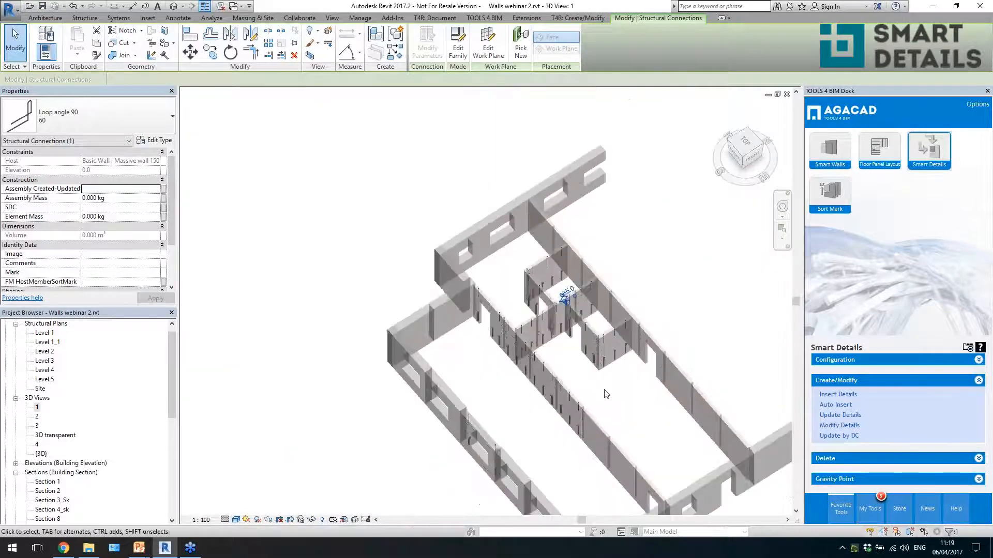
pyautogui.keyDown('shift'); pyautogui.moveTo(606, 394); pyautogui.dragTo(642, 331, button='middle'); pyautogui.keyUp('shift')
pyautogui.click(648, 401)
pyautogui.scroll(1, 601, 411)
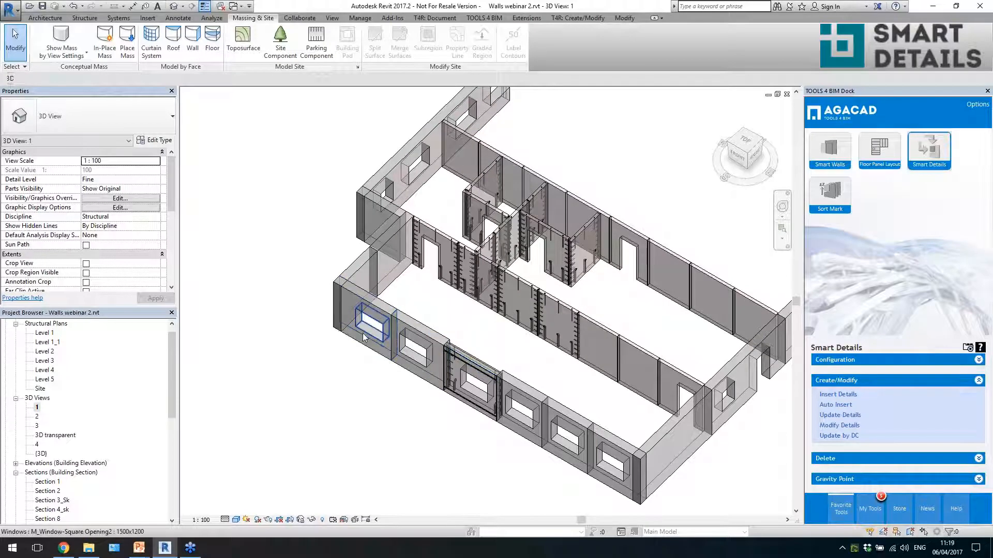
pyautogui.scroll(-1, 462, 311)
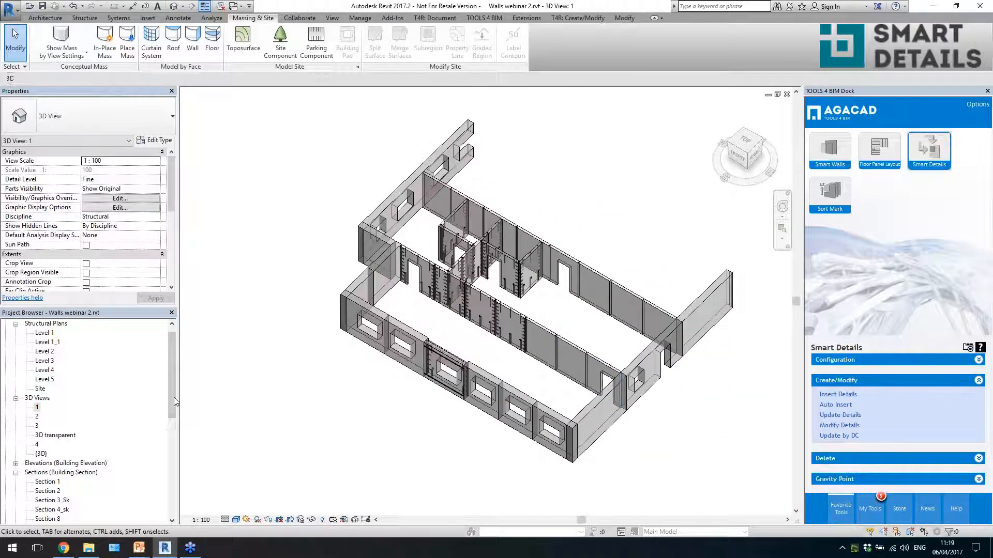
# - Open 3D view 2 and frame the second building, whose walls have no details
pyautogui.doubleClick(37, 417)
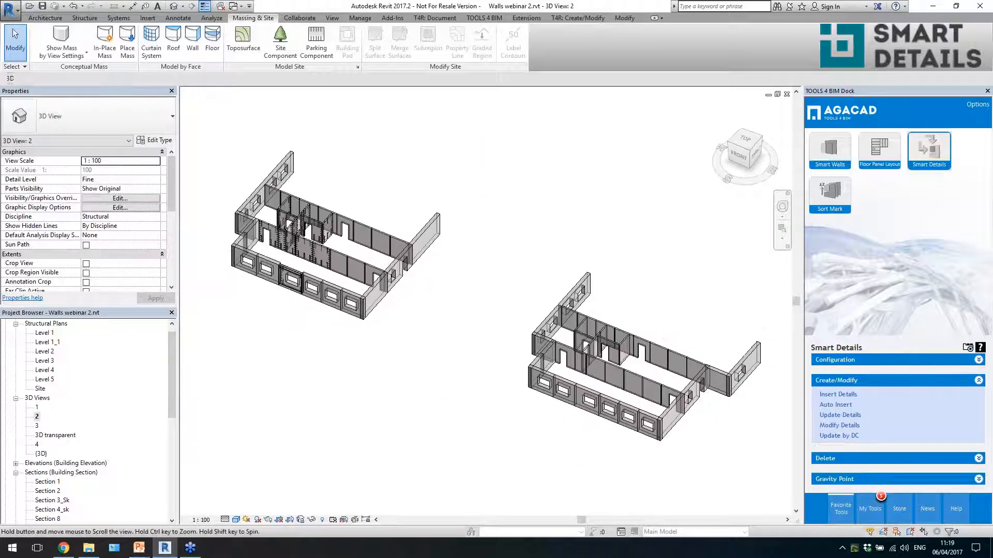
pyautogui.moveTo(501, 401); pyautogui.dragTo(361, 349, button='middle')
pyautogui.scroll(2, 569, 404)
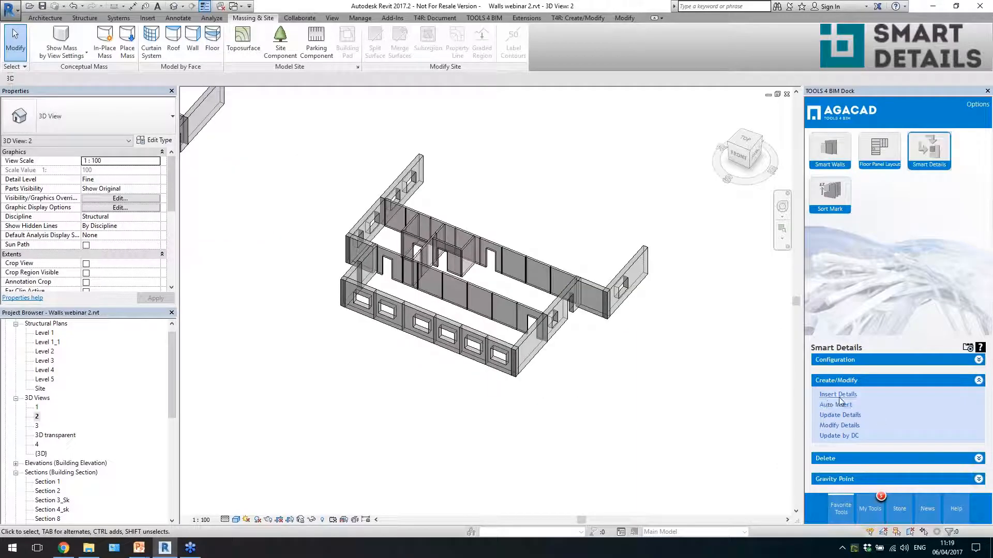
pyautogui.scroll(3, 496, 351)
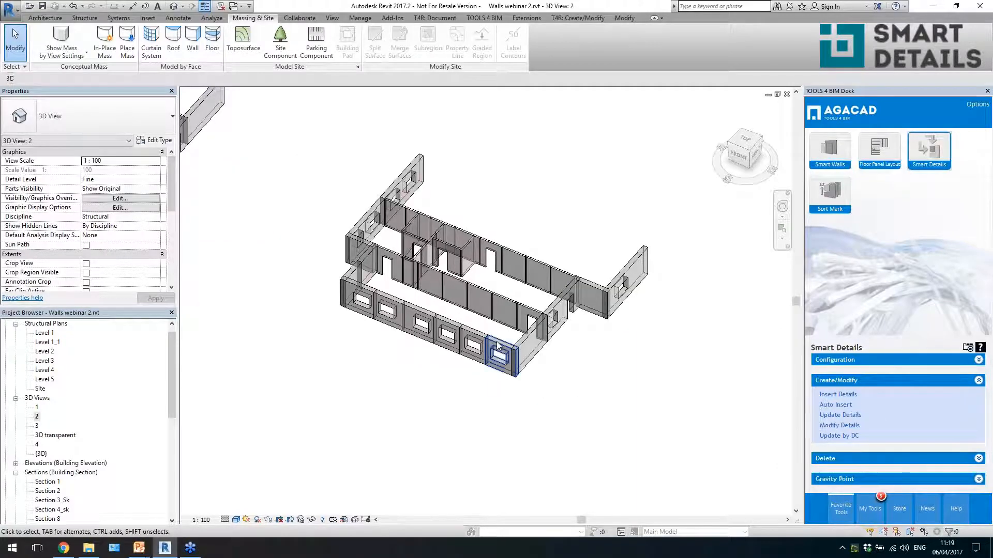
# - Check the Smart Detail Configuration parameter of a Sandwich 430 facade wall and a Massive wall 150 corridor wall
pyautogui.click(423, 315)
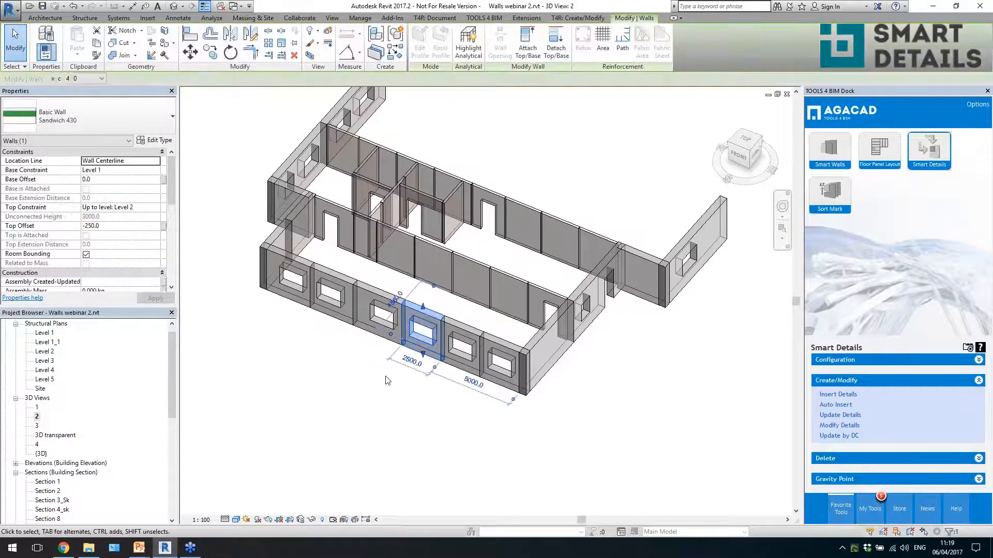
pyautogui.moveTo(174, 192); pyautogui.dragTo(172, 242)
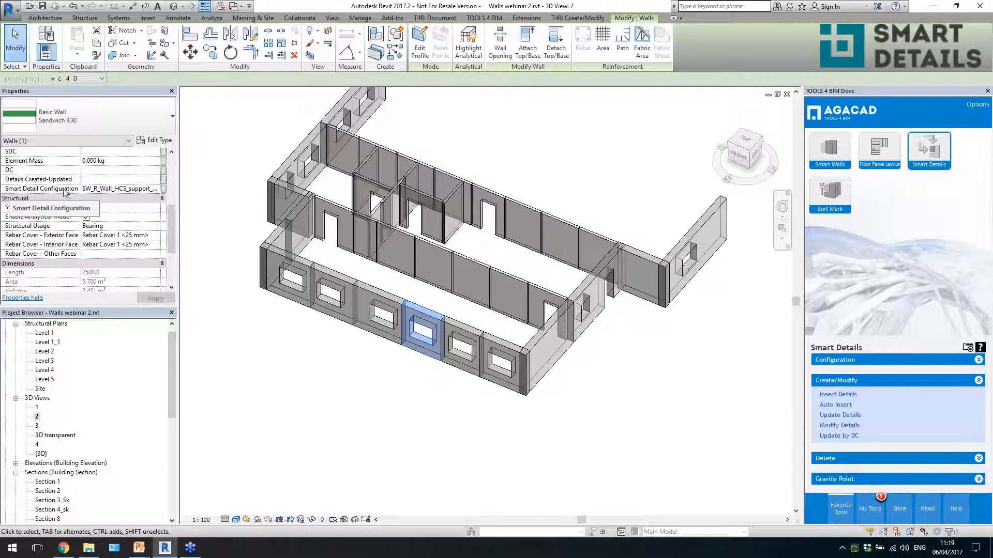
pyautogui.click(103, 188)
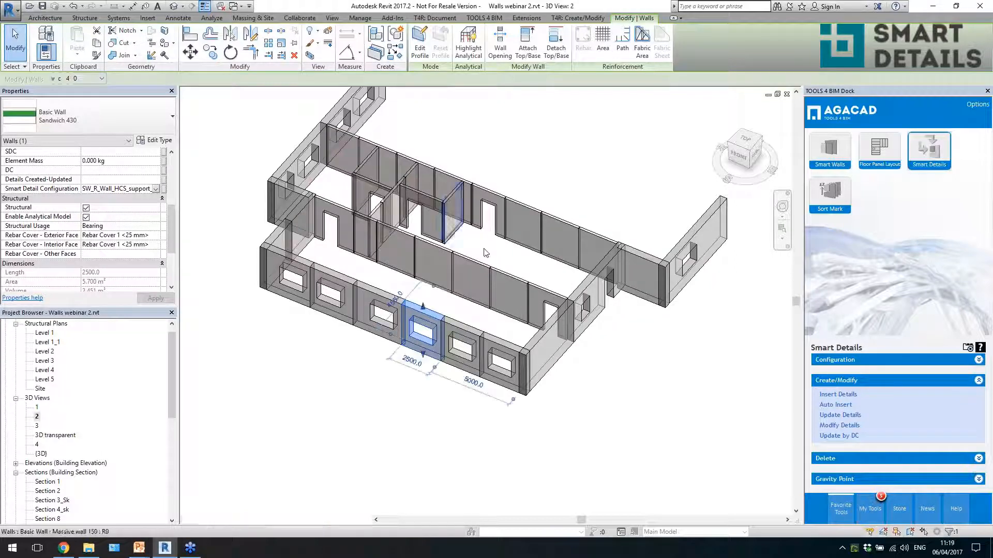
pyautogui.click(469, 280)
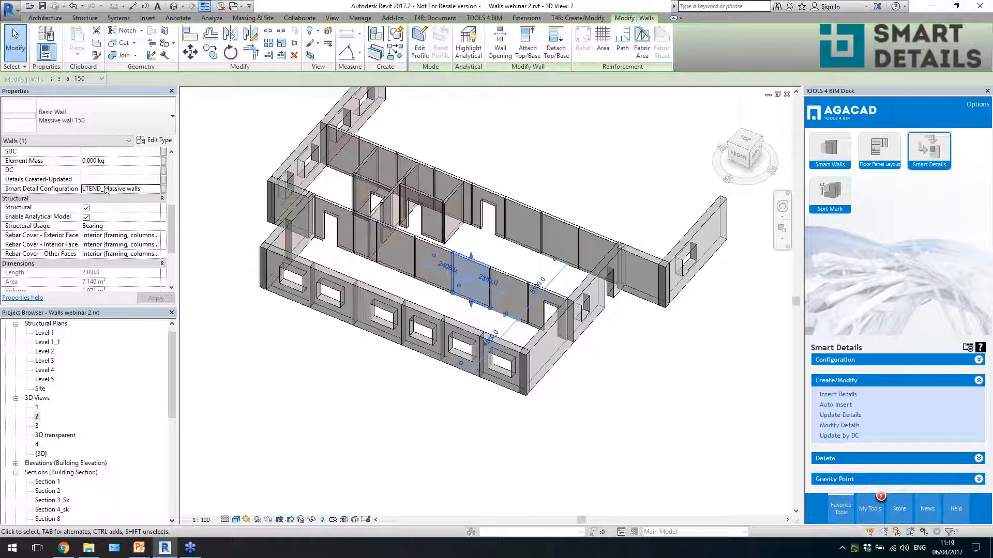
pyautogui.click(276, 252)
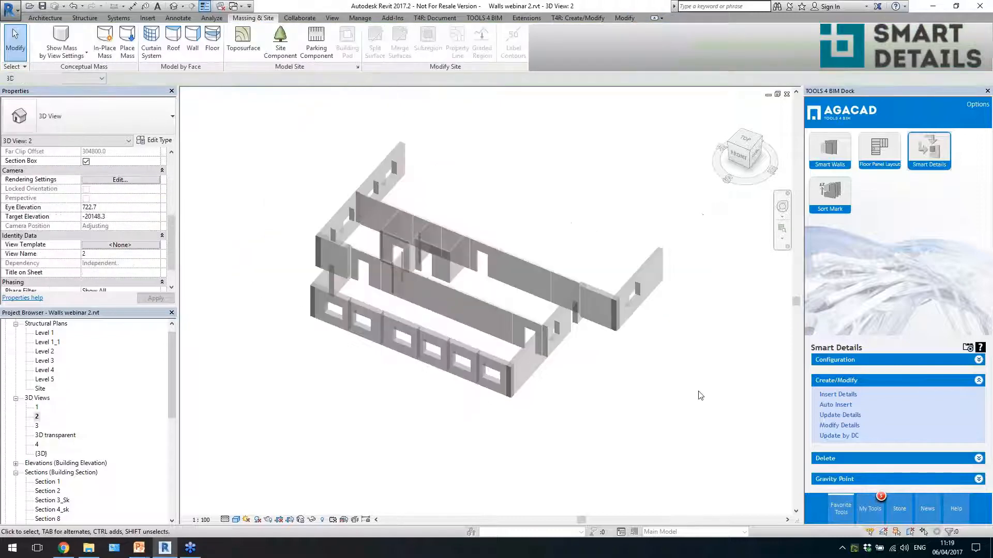
# - Auto-insert Smart Details into all walls of the second building, filtering doors and windows out of the selection
pyautogui.moveTo(699, 394); pyautogui.dragTo(305, 183)
pyautogui.click(419, 41)
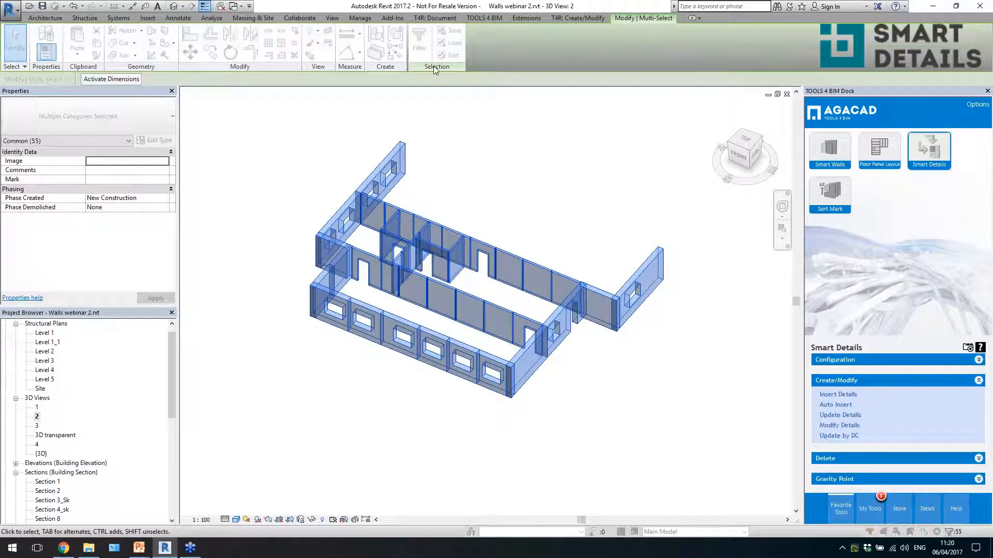
pyautogui.click(567, 263)
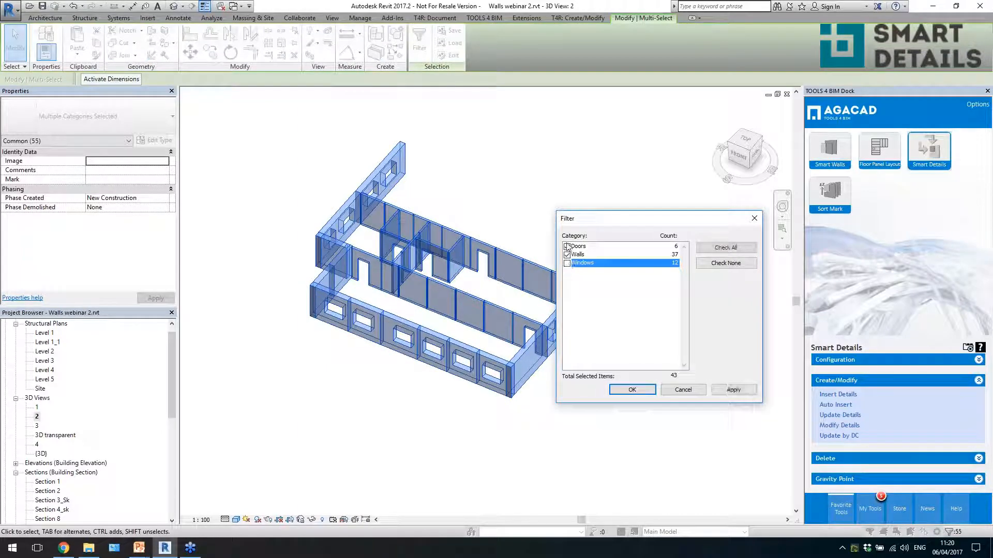
pyautogui.click(567, 247)
pyautogui.click(616, 394)
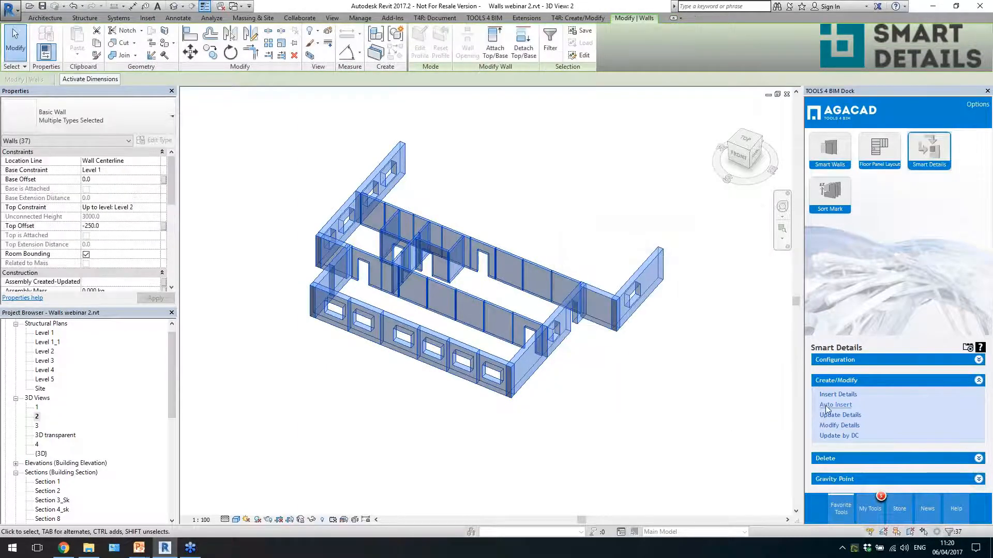
pyautogui.click(650, 412)
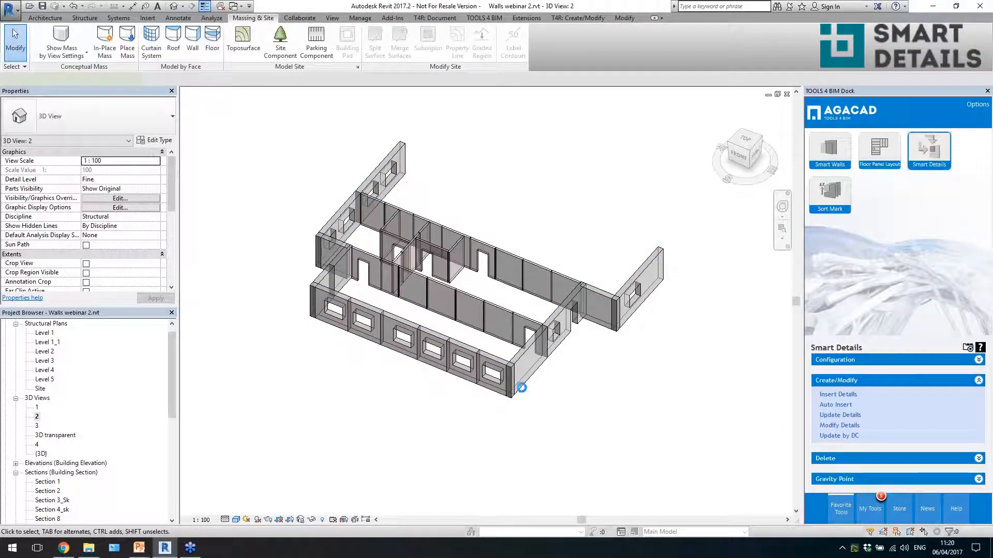
pyautogui.click(394, 317)
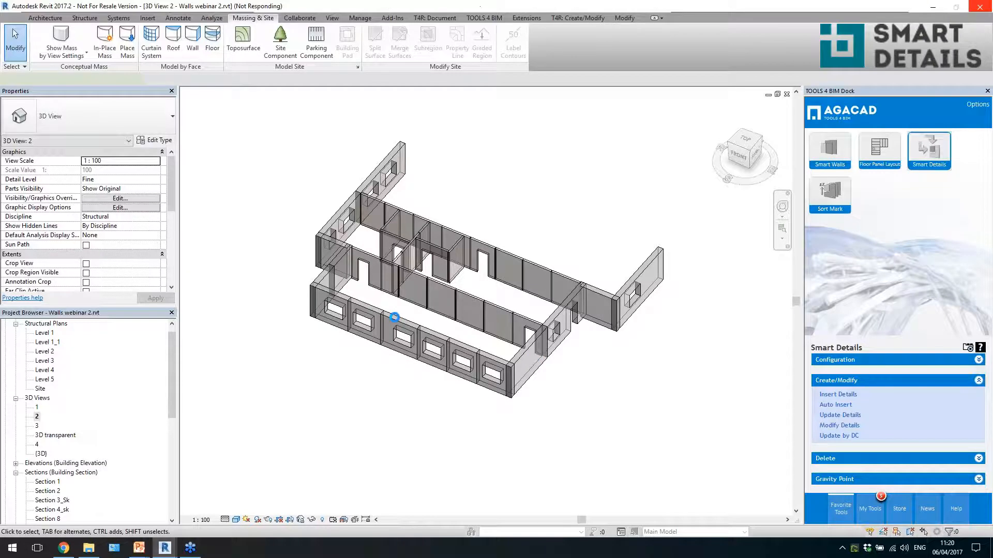
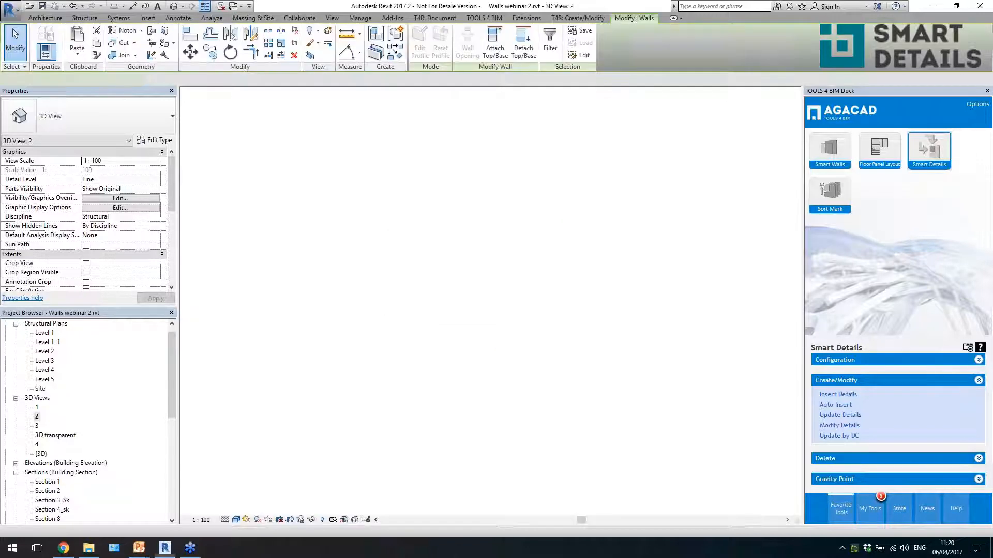
pyautogui.press('Escape')
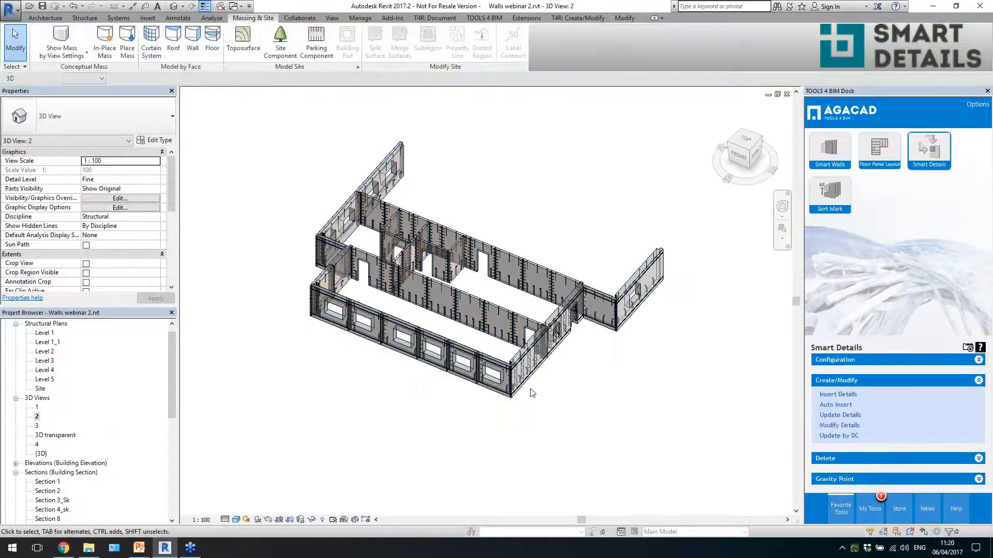
# - Inspect the automatically inserted details across the second building's facade and interior walls
pyautogui.scroll(4, 515, 310)
pyautogui.scroll(-2, 514, 311)
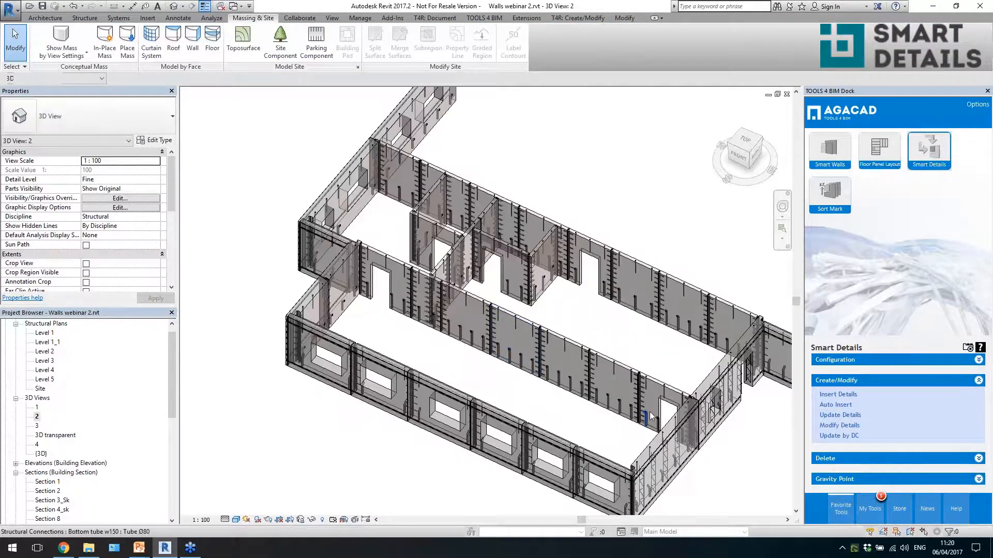
pyautogui.scroll(-1, 589, 395)
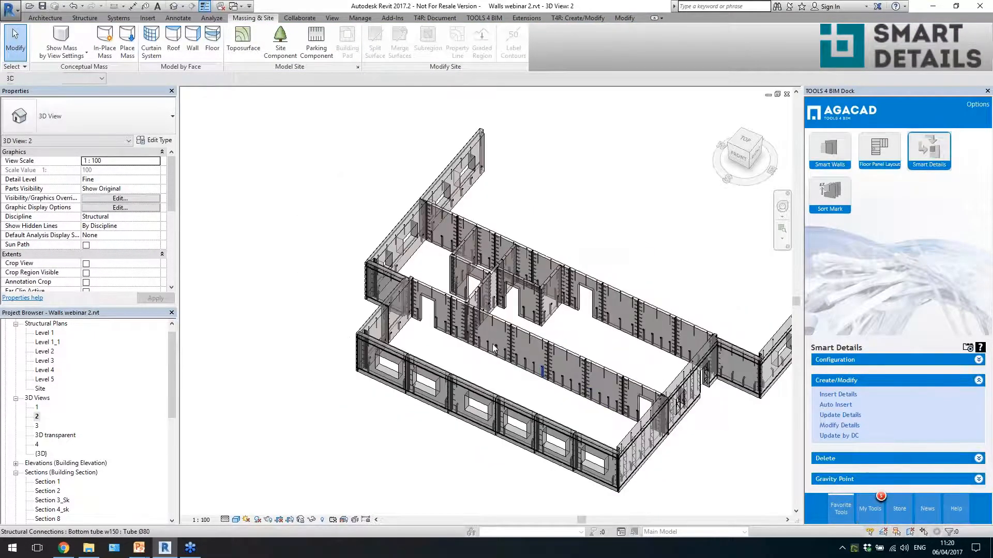
pyautogui.scroll(2, 494, 349)
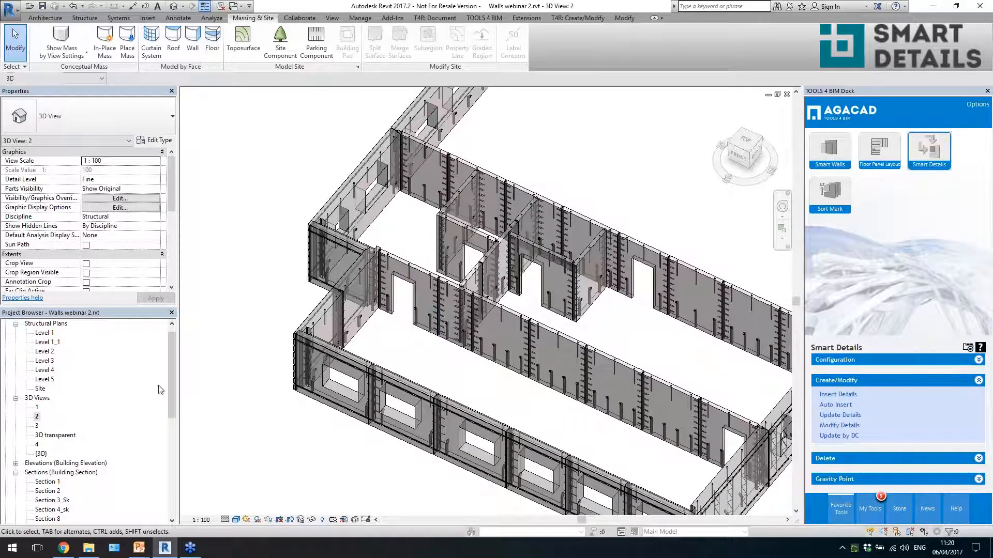
pyautogui.scroll(-2, 602, 417)
pyautogui.scroll(1, 616, 417)
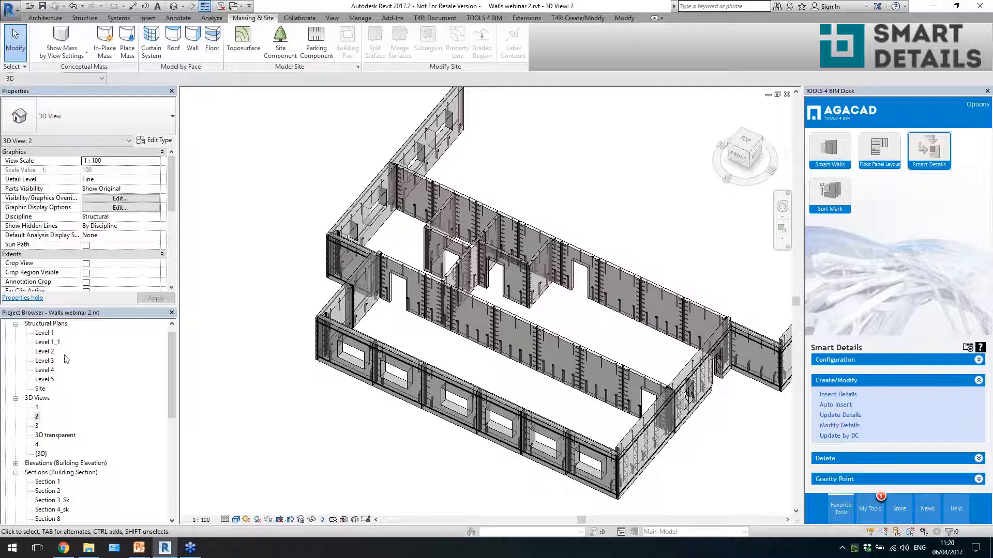
# - Open the Level 1_1 structural plan and widen its crop region to include the second building
pyautogui.doubleClick(51, 342)
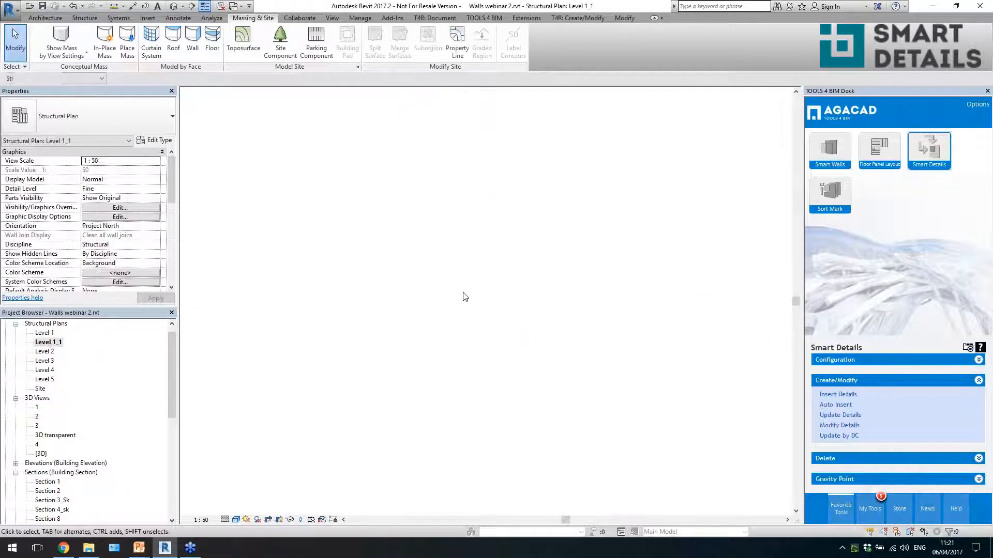
pyautogui.click(582, 339)
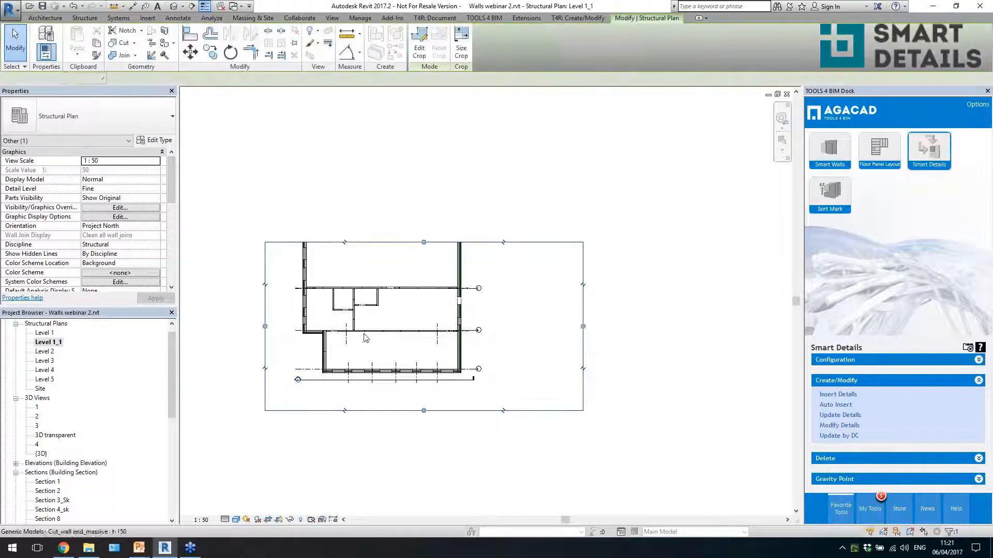
pyautogui.scroll(-2, 363, 333)
pyautogui.moveTo(490, 330); pyautogui.dragTo(653, 340)
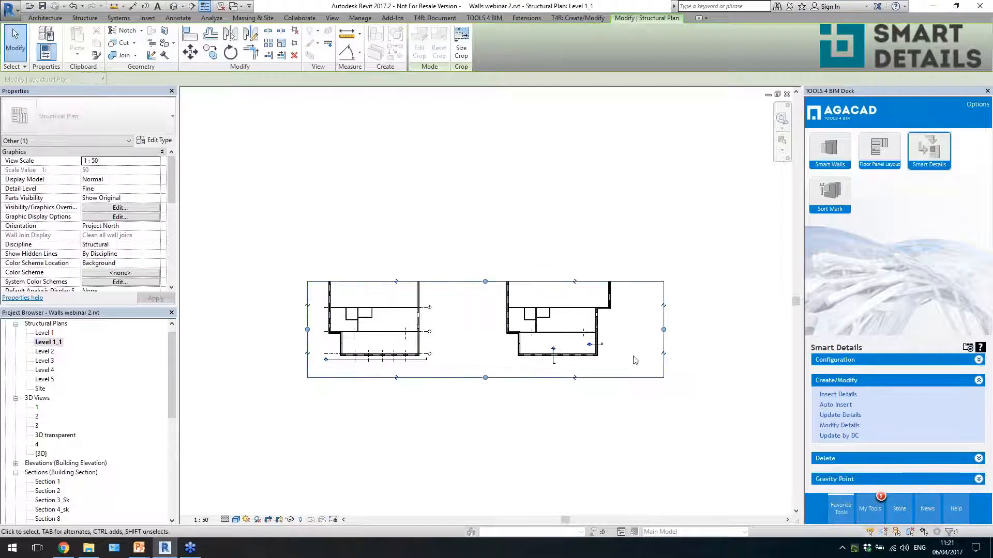
pyautogui.click(505, 358)
# - Inspect the inserted connection details at the sandwich facade corner and at the junctions with the interior massive walls
pyautogui.scroll(4, 505, 358)
pyautogui.scroll(6, 495, 313)
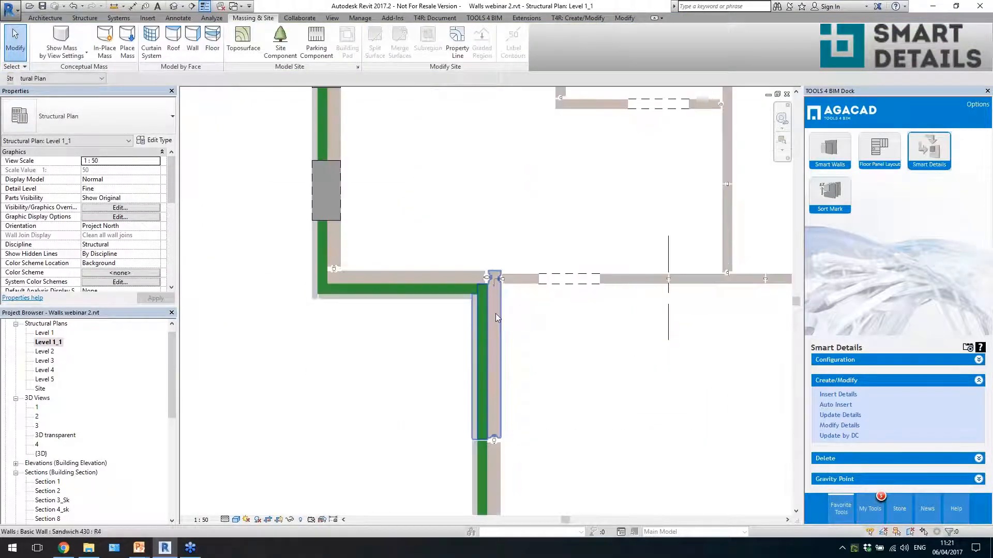
pyautogui.scroll(-5, 601, 319)
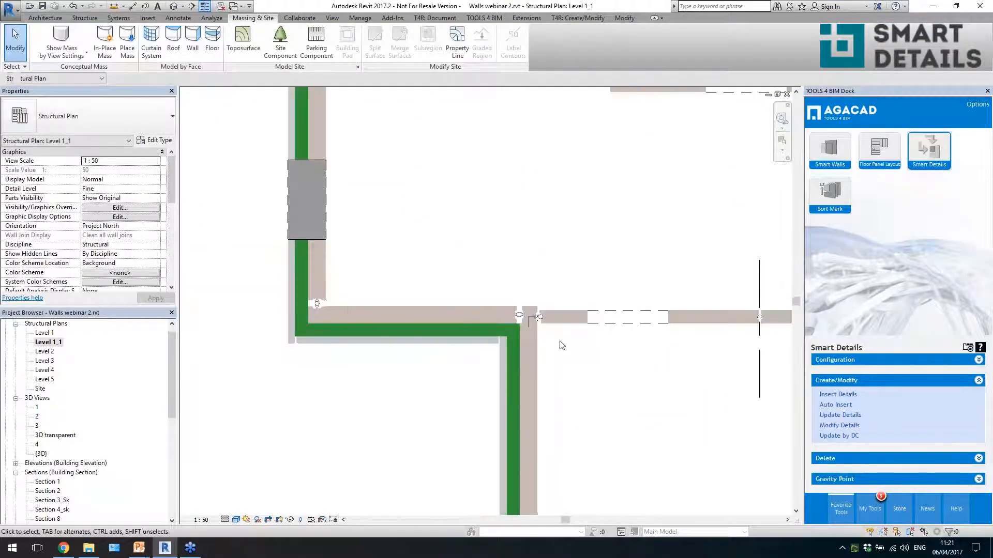
pyautogui.scroll(5, 588, 348)
pyautogui.scroll(-1, 511, 326)
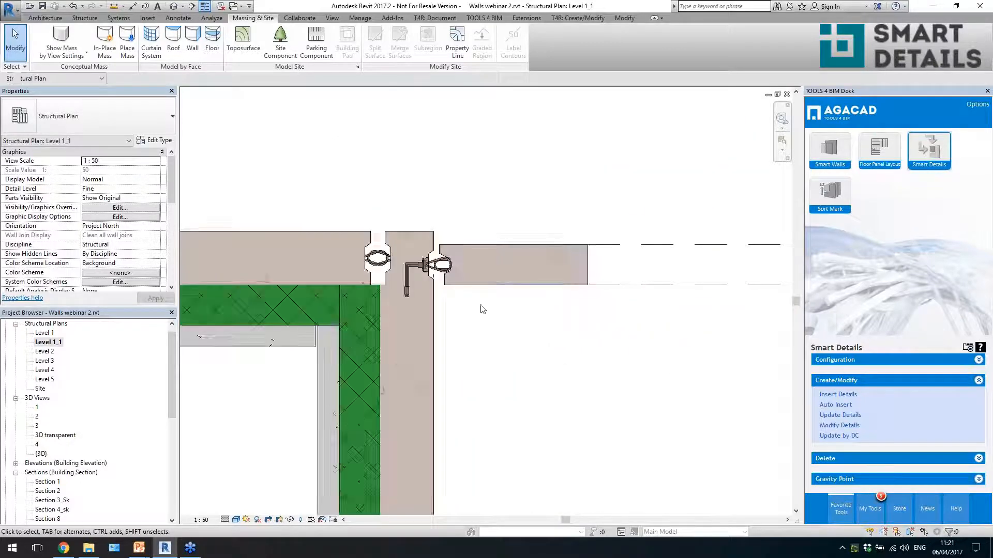
pyautogui.scroll(2, 478, 308)
pyautogui.scroll(-2, 436, 284)
pyautogui.scroll(-6, 436, 284)
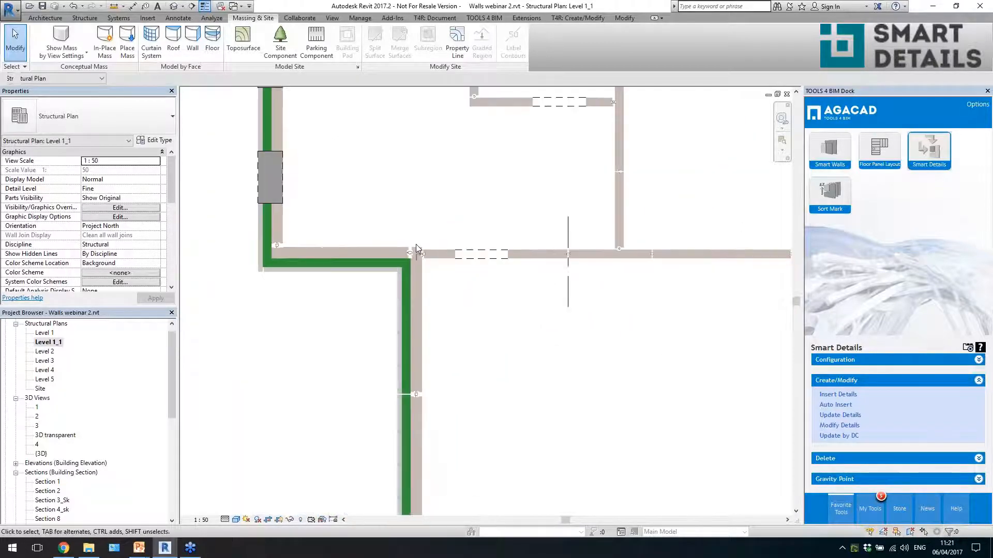
pyautogui.scroll(7, 350, 231)
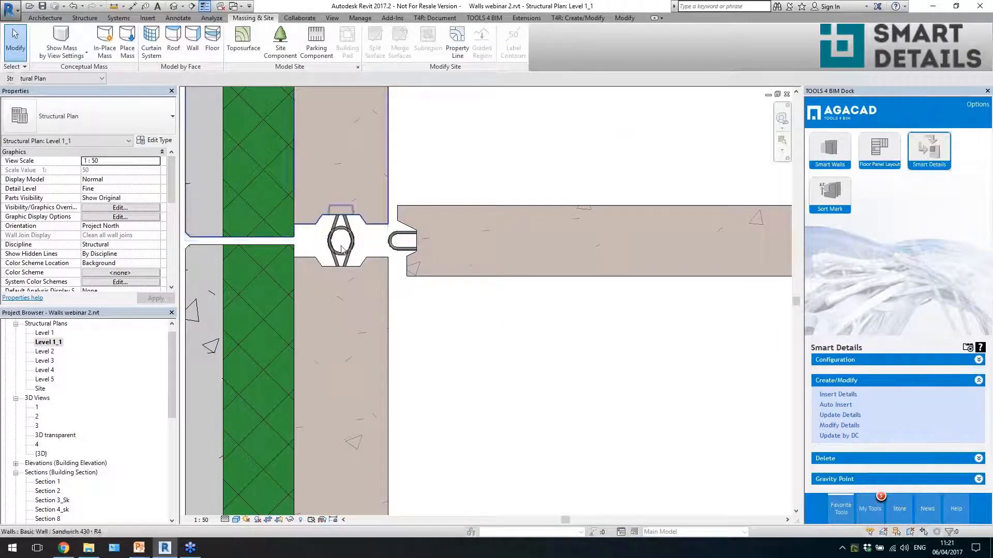
pyautogui.scroll(-3, 301, 284)
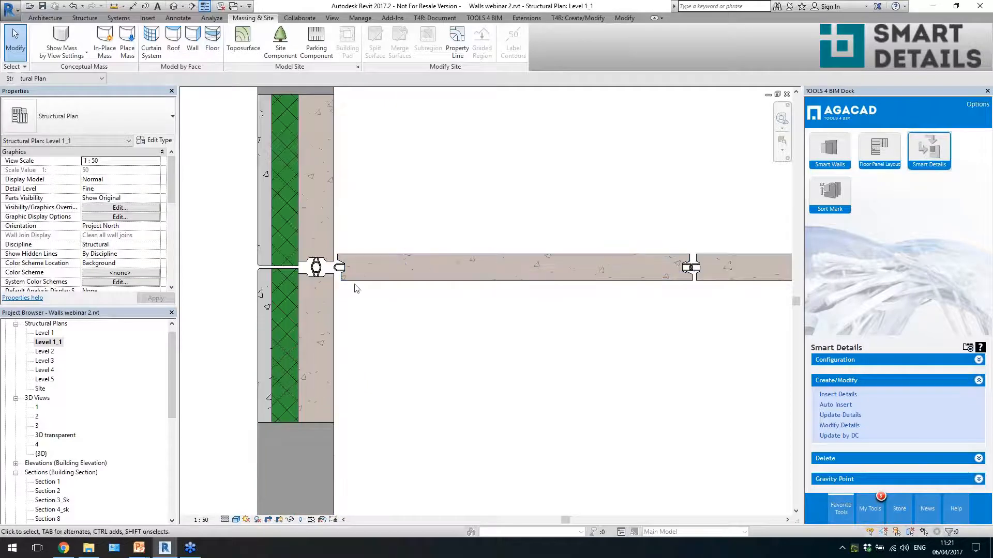
pyautogui.scroll(3, 329, 273)
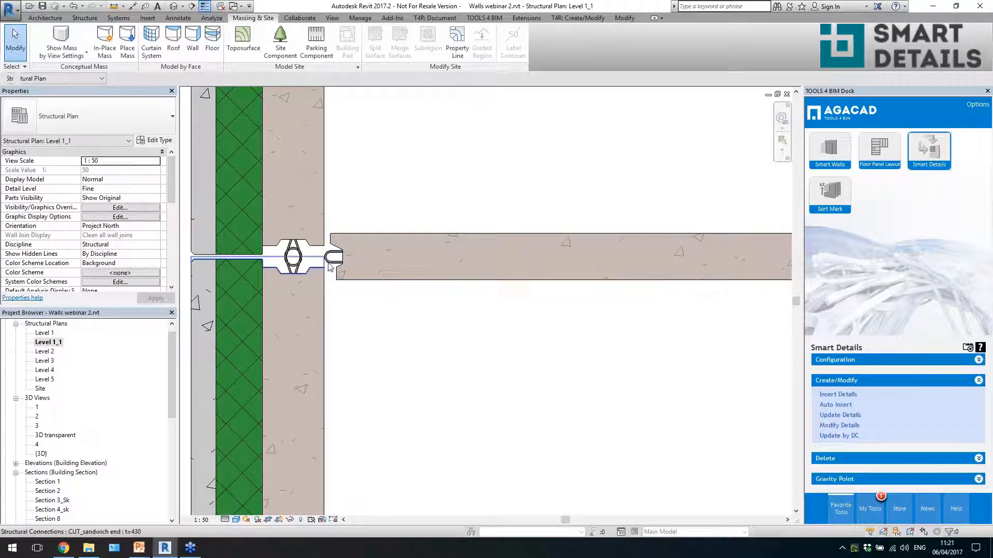
pyautogui.scroll(2, 331, 261)
pyautogui.click(339, 259)
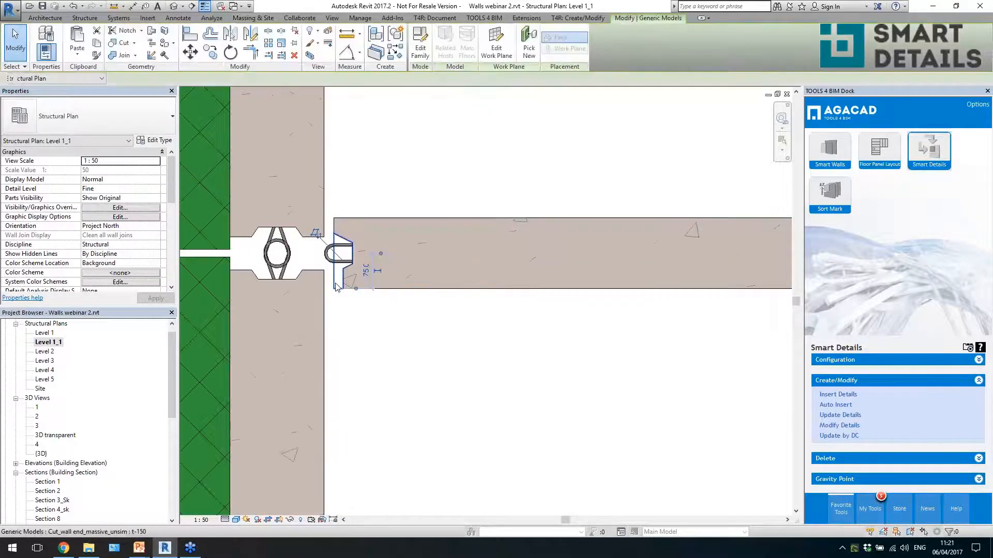
pyautogui.scroll(-2, 561, 309)
pyautogui.press('Escape')
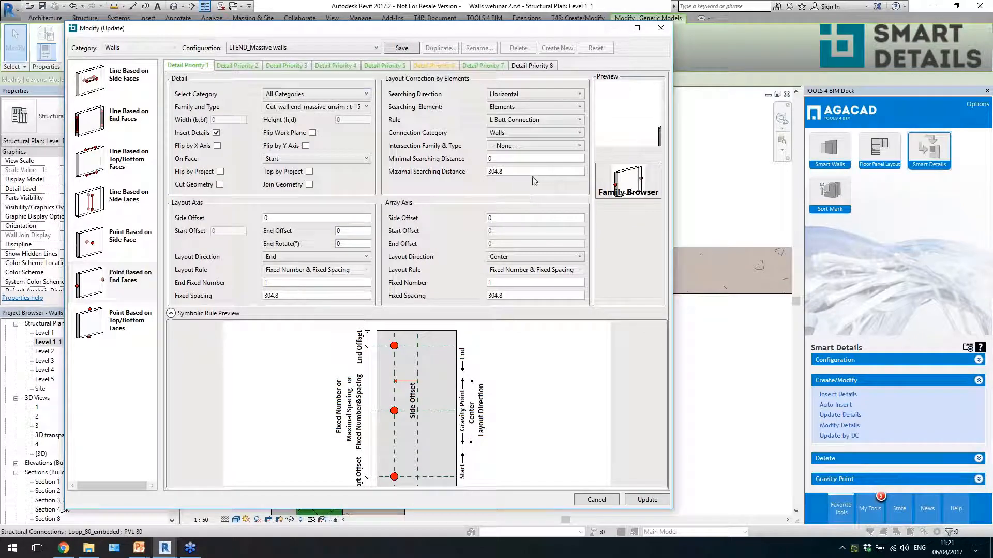
pyautogui.click(664, 30)
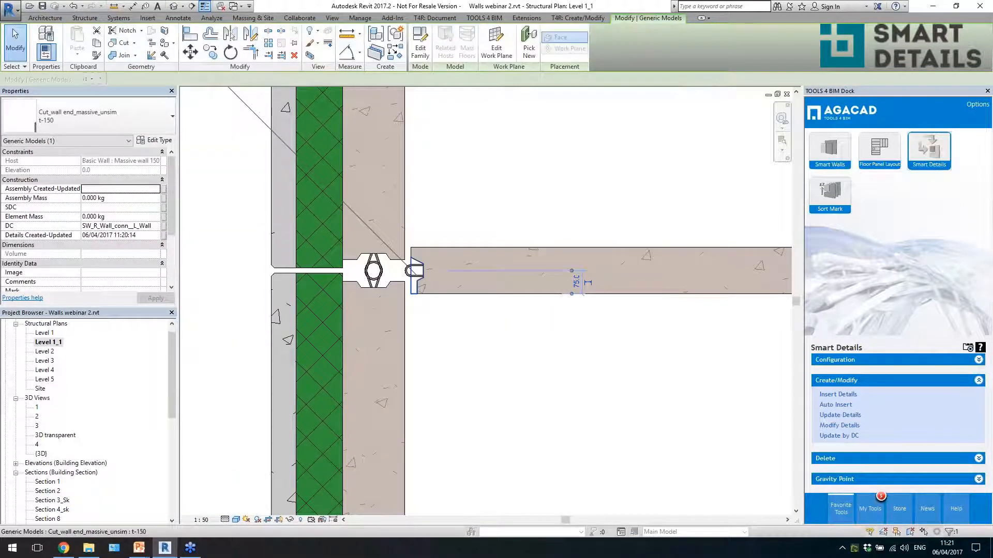
# - Modify the massive wall's end cut at the facade junction to the Cut_wall end_massive : t-150 type and update the detail
pyautogui.click(833, 425)
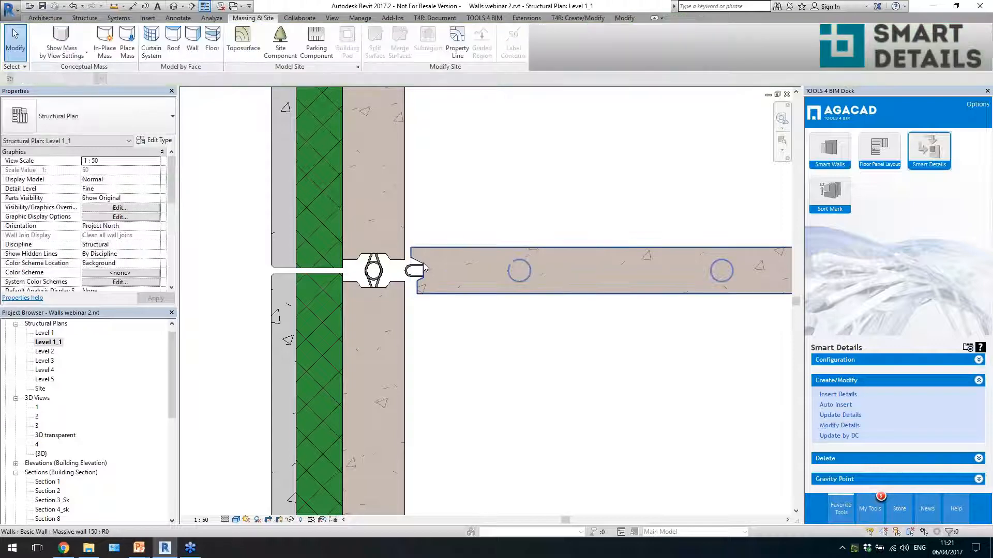
pyautogui.doubleClick(412, 287)
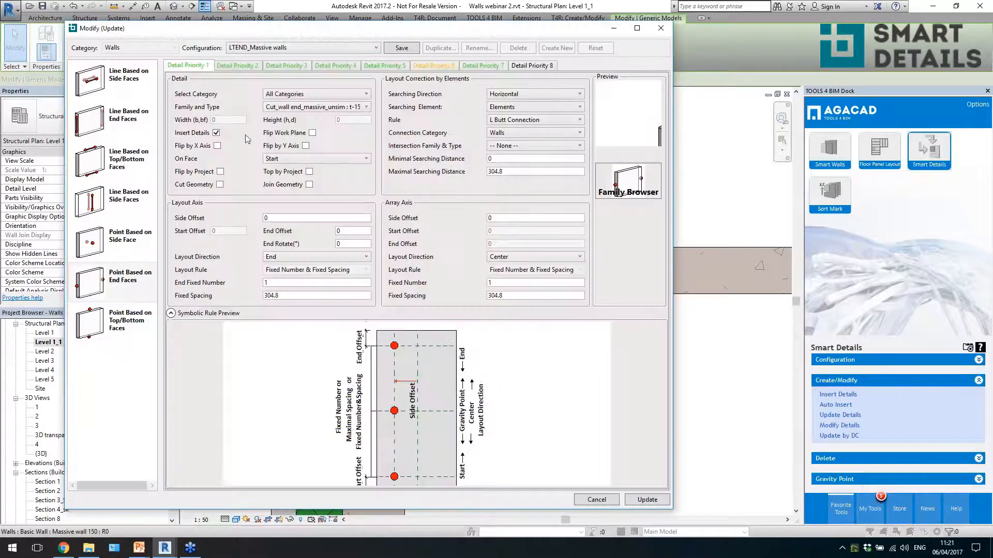
pyautogui.click(330, 110)
pyautogui.scroll(1, 333, 127)
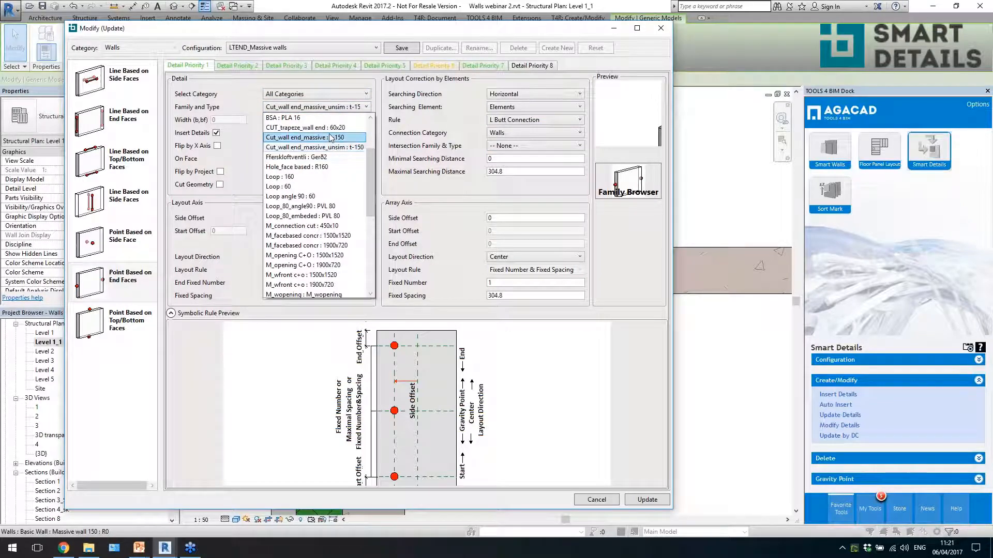
pyautogui.click(330, 138)
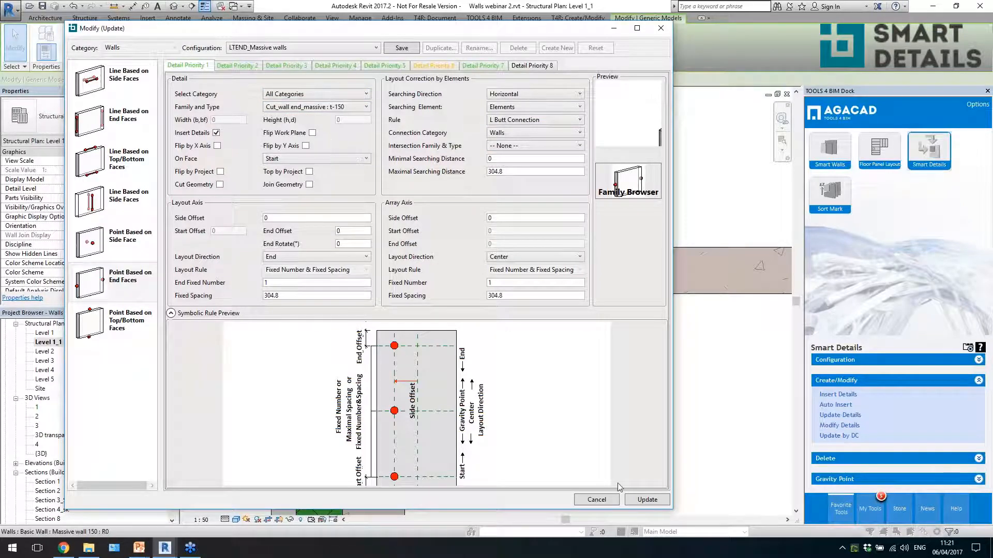
pyautogui.click(634, 500)
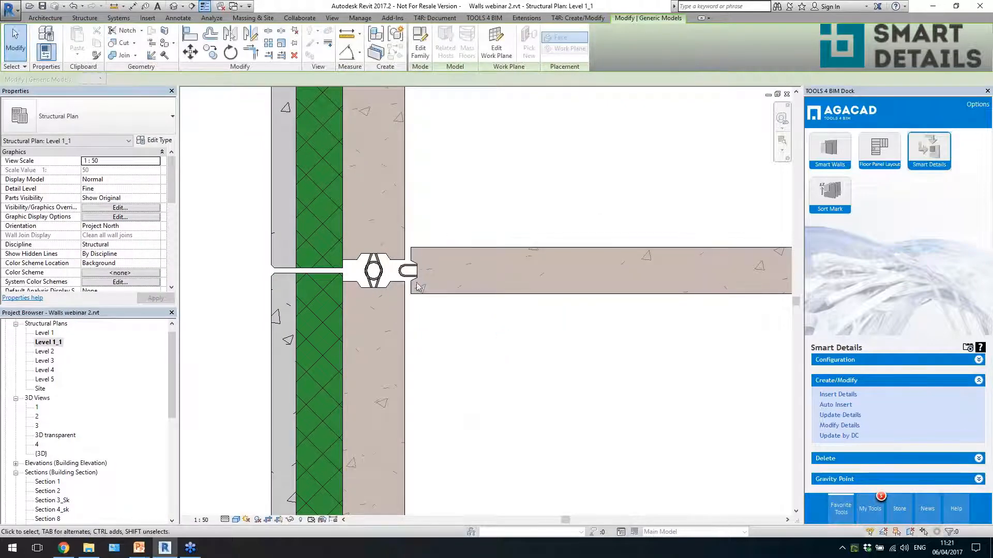
pyautogui.click(433, 350)
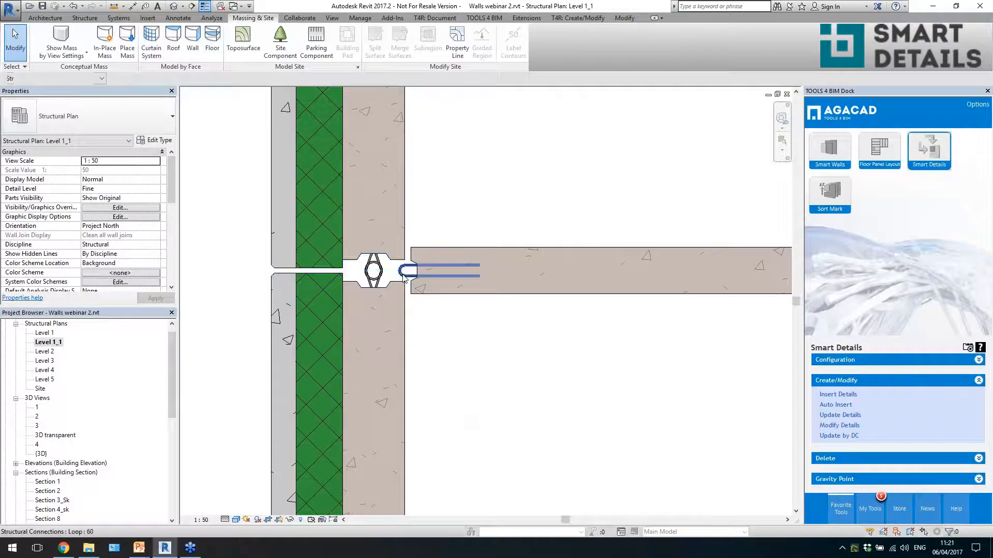
# - Modify the connection loop at the same massive wall end to the Loop : 160 type and update it
pyautogui.click(403, 278)
pyautogui.click(548, 364)
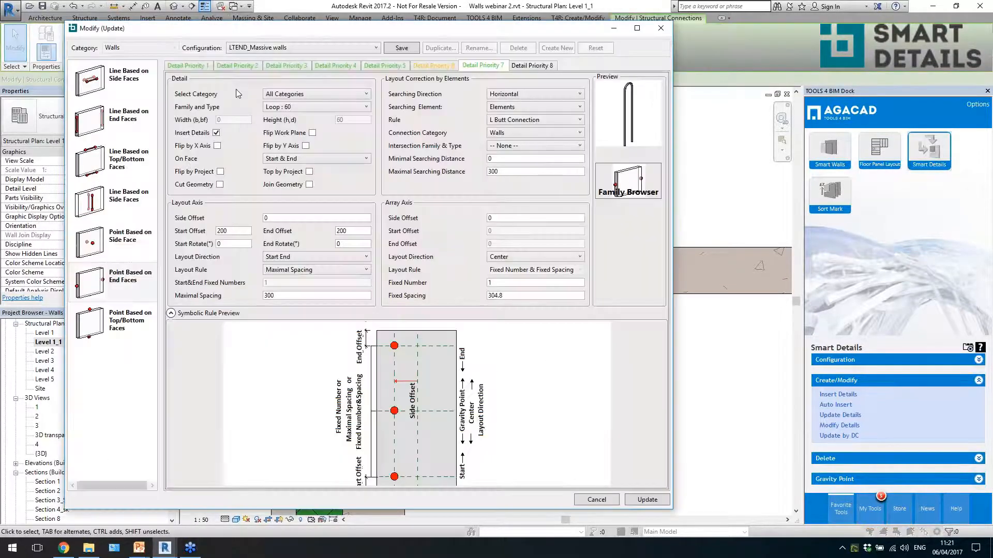
pyautogui.click(309, 107)
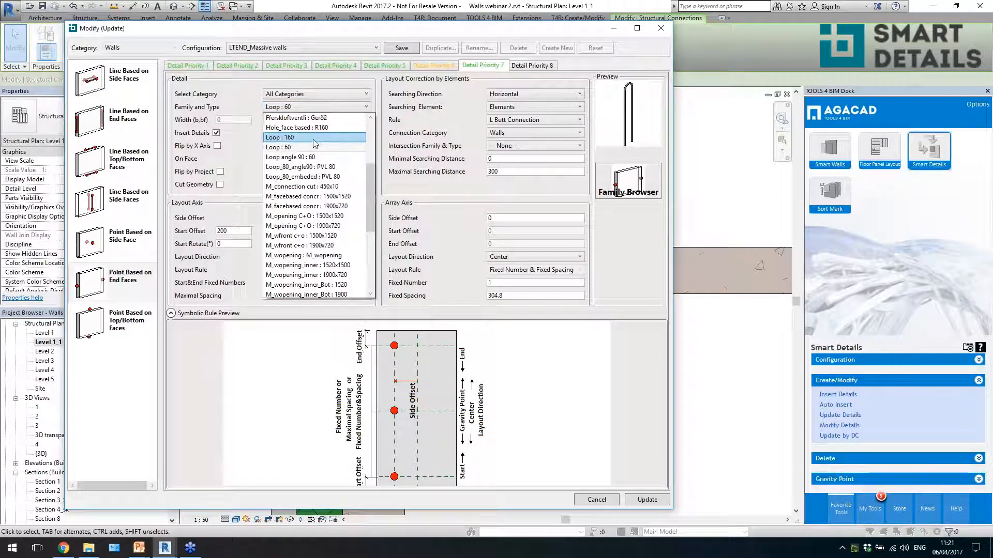
pyautogui.click(315, 140)
pyautogui.click(646, 500)
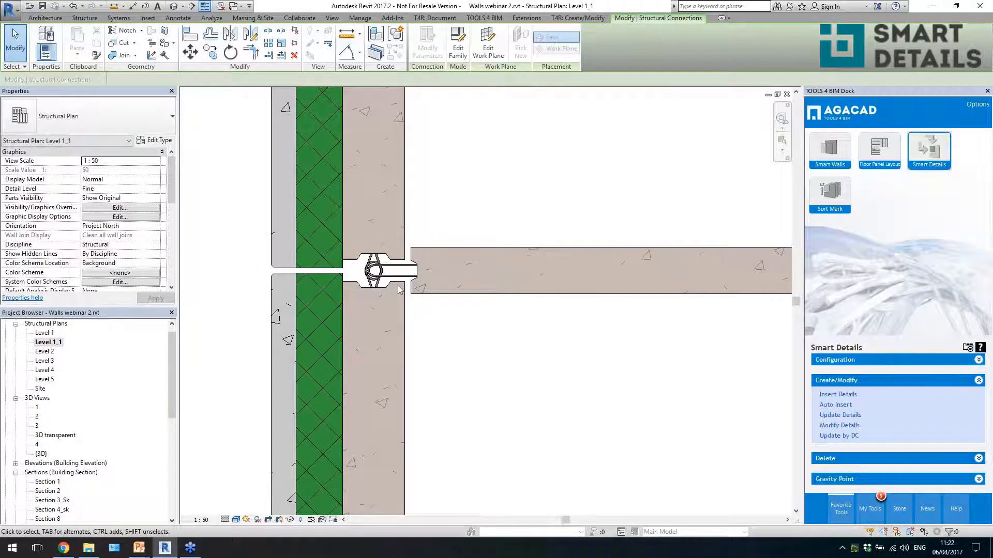
# - Open 3D view 2 and orient it to show the end facade of the building
pyautogui.scroll(-5, 399, 290)
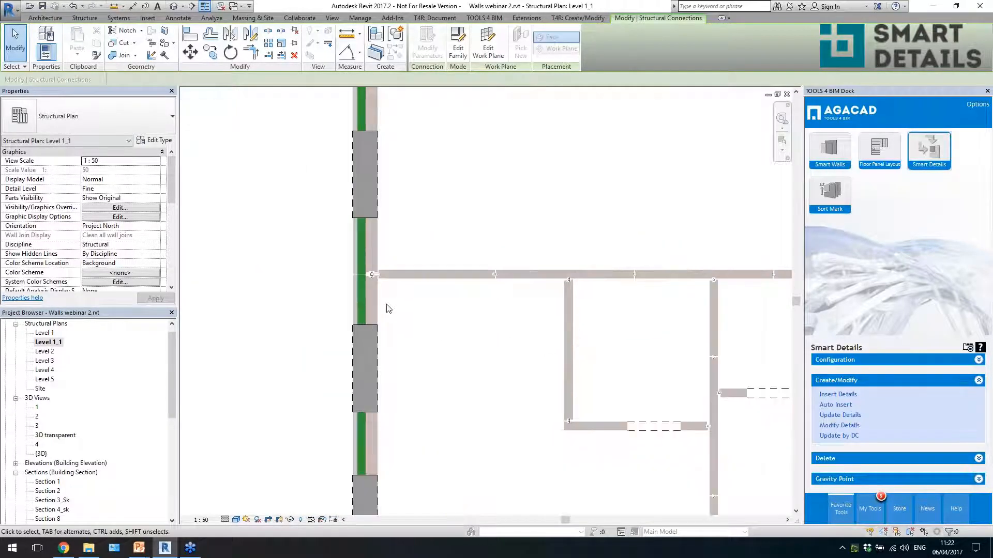
pyautogui.scroll(3, 363, 276)
pyautogui.scroll(-6, 381, 269)
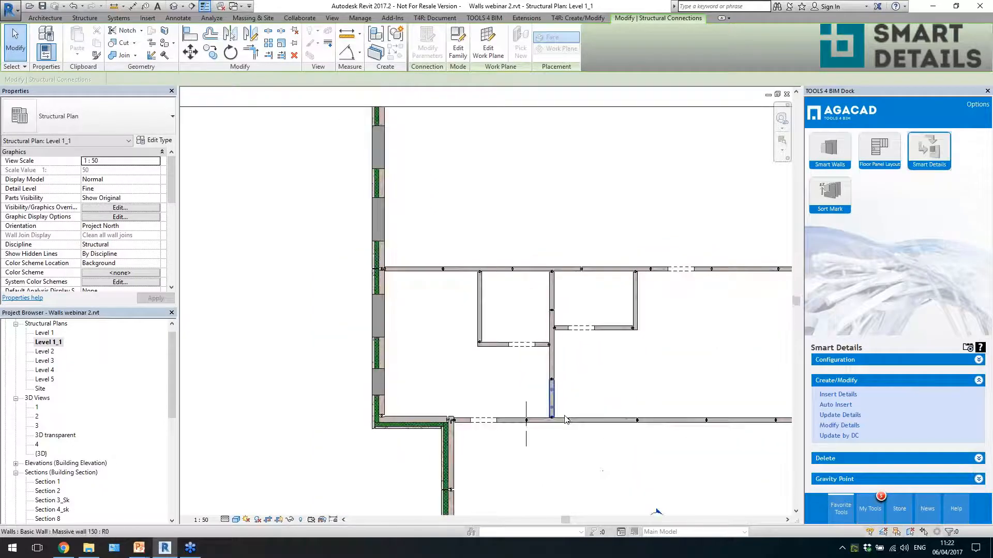
pyautogui.moveTo(612, 413); pyautogui.dragTo(547, 355, button='middle')
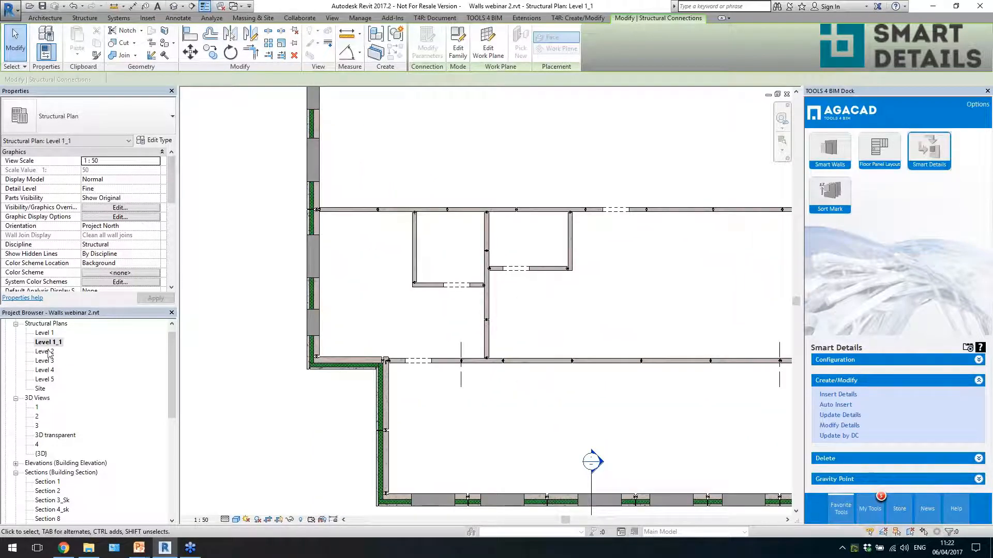
pyautogui.doubleClick(36, 416)
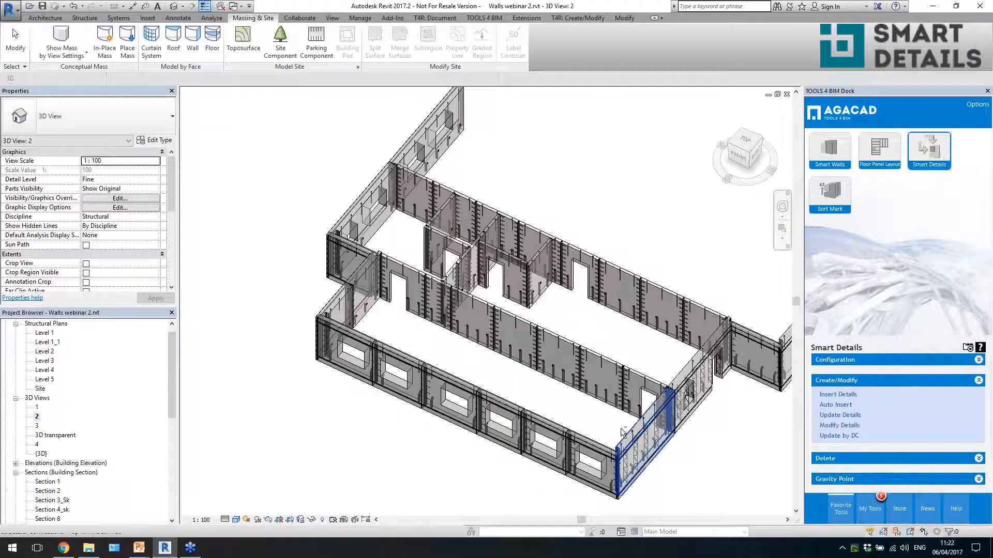
pyautogui.keyDown('shift'); pyautogui.moveTo(729, 486); pyautogui.dragTo(685, 464, button='middle'); pyautogui.keyUp('shift')
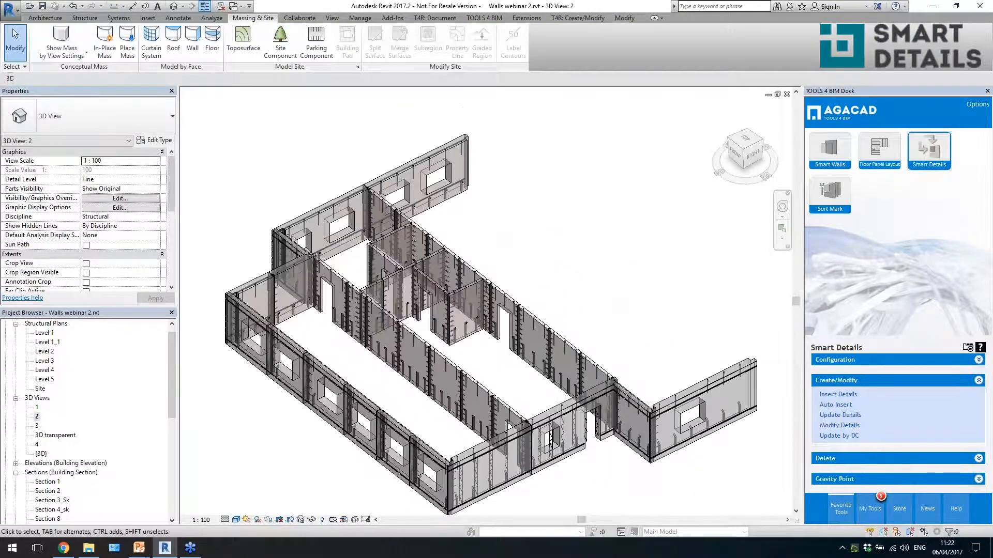
# - Examine the diagonal ties in the solid end facade wall and around the openings of the adjoining sandwich wall
pyautogui.scroll(5, 549, 438)
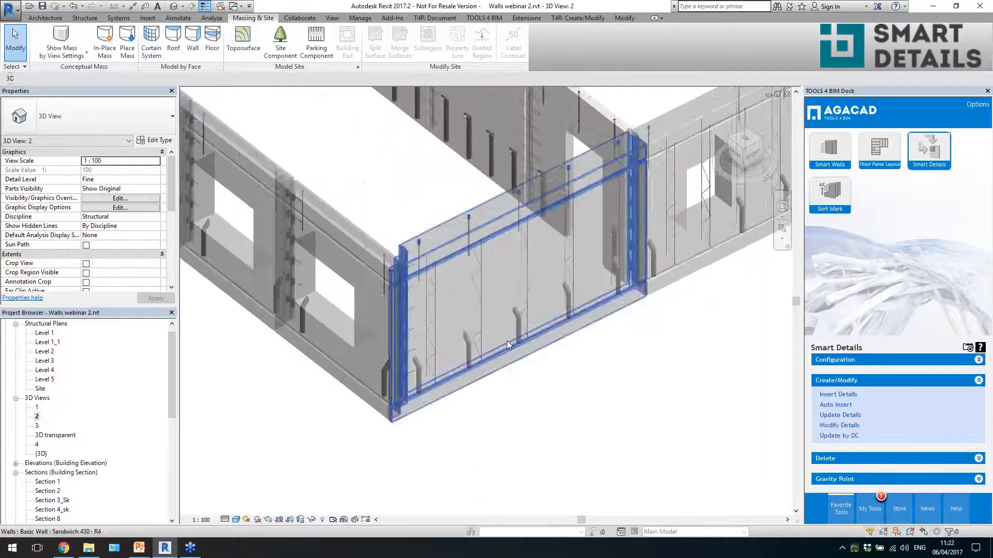
pyautogui.click(472, 289)
pyautogui.keyDown('shift'); pyautogui.moveTo(440, 427); pyautogui.dragTo(396, 369, button='middle'); pyautogui.keyUp('shift')
pyautogui.click(406, 297)
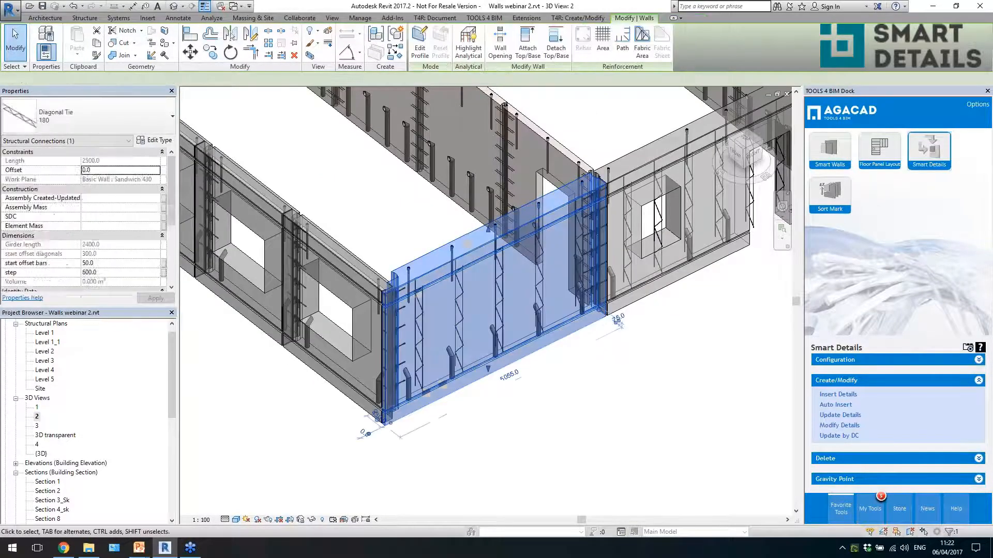
pyautogui.keyDown('shift'); pyautogui.moveTo(517, 357); pyautogui.dragTo(412, 445, button='middle'); pyautogui.keyUp('shift')
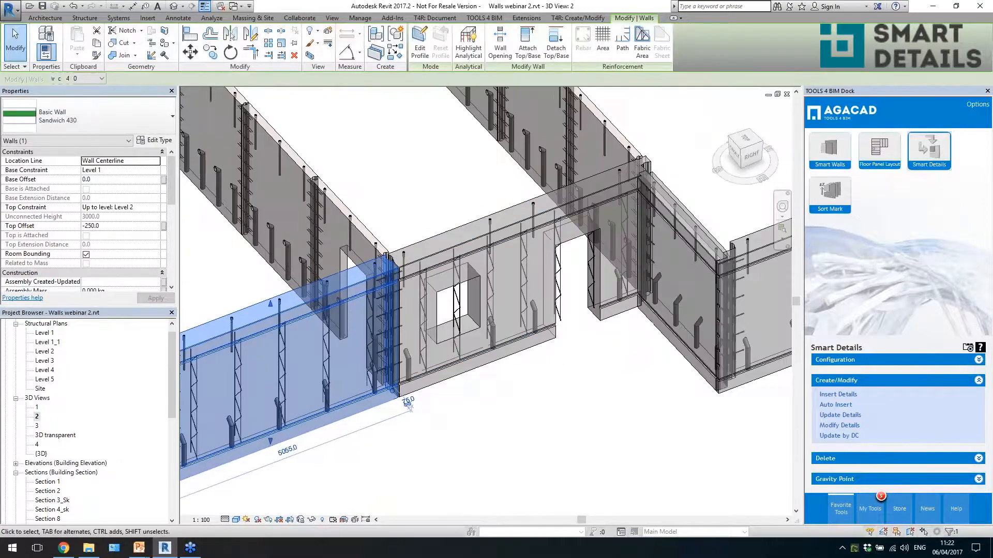
pyautogui.scroll(1, 578, 292)
pyautogui.click(405, 338)
pyautogui.scroll(1, 405, 334)
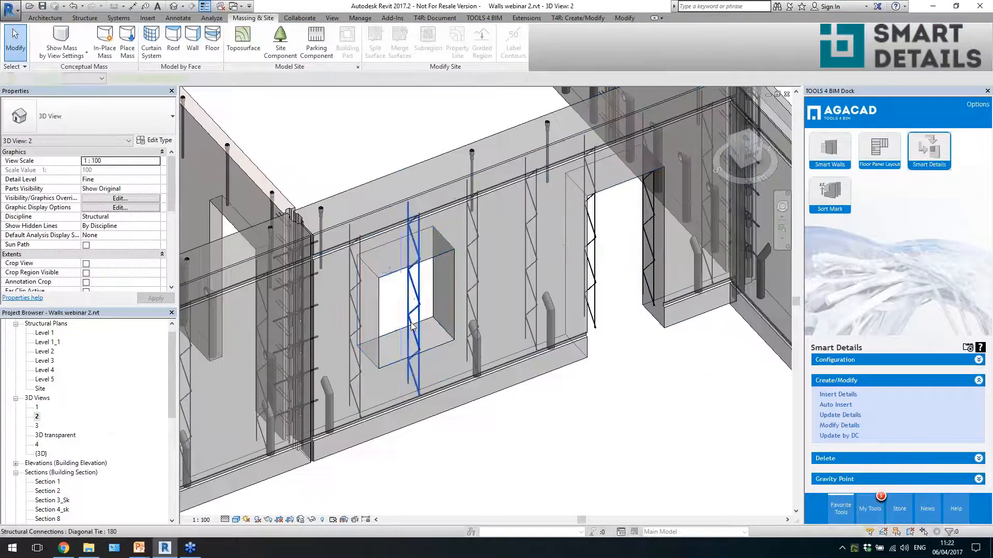
# - Delete the diagonal tie crossing the window opening and the one standing in the doorway of the sandwich wall
pyautogui.click(408, 328)
pyautogui.press('Delete')
pyautogui.scroll(-1, 411, 324)
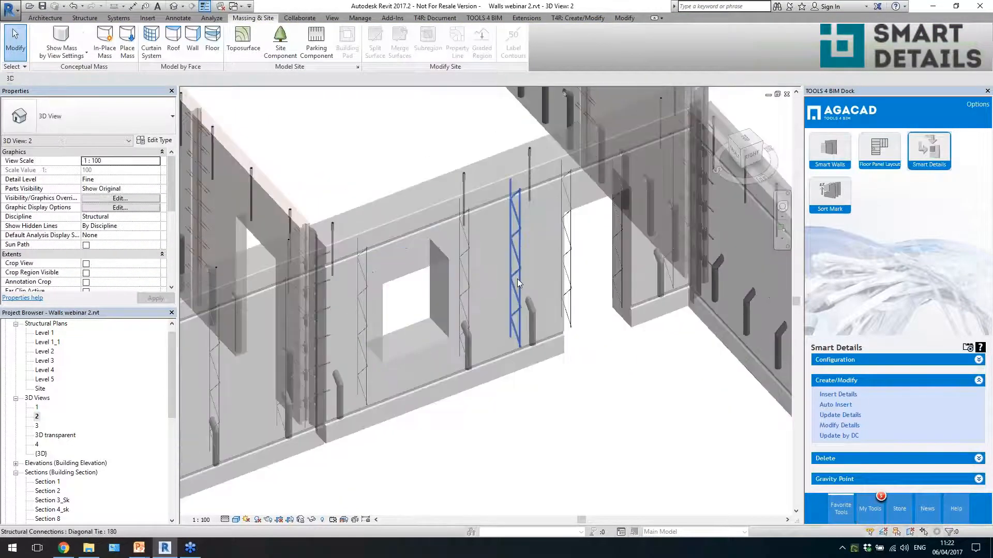
pyautogui.click(572, 296)
pyautogui.press('Delete')
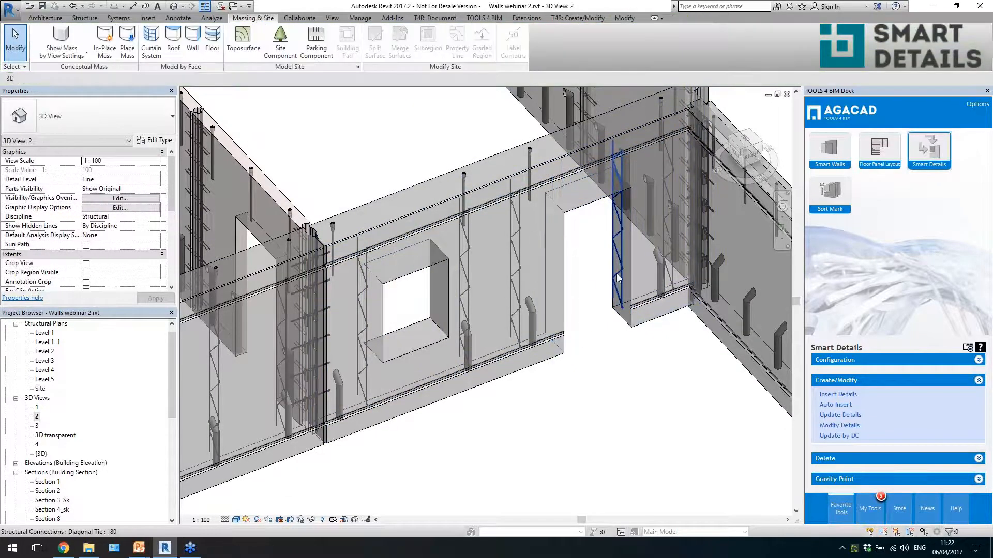
# - Move the diagonal tie at the door opening's edge into the wall by setting its distance from the wall corner to 600 mm
pyautogui.click(622, 298)
pyautogui.click(661, 306)
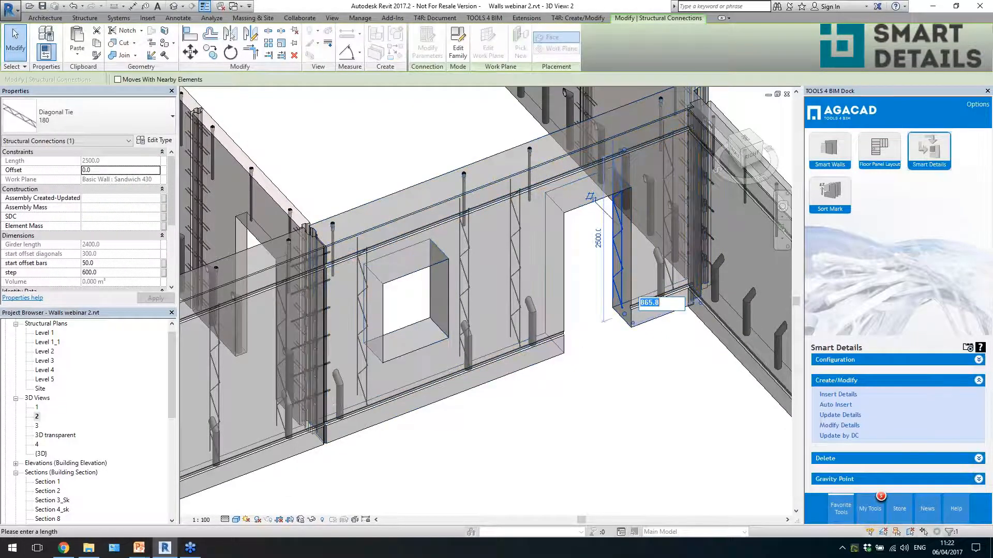
pyautogui.press('Return')
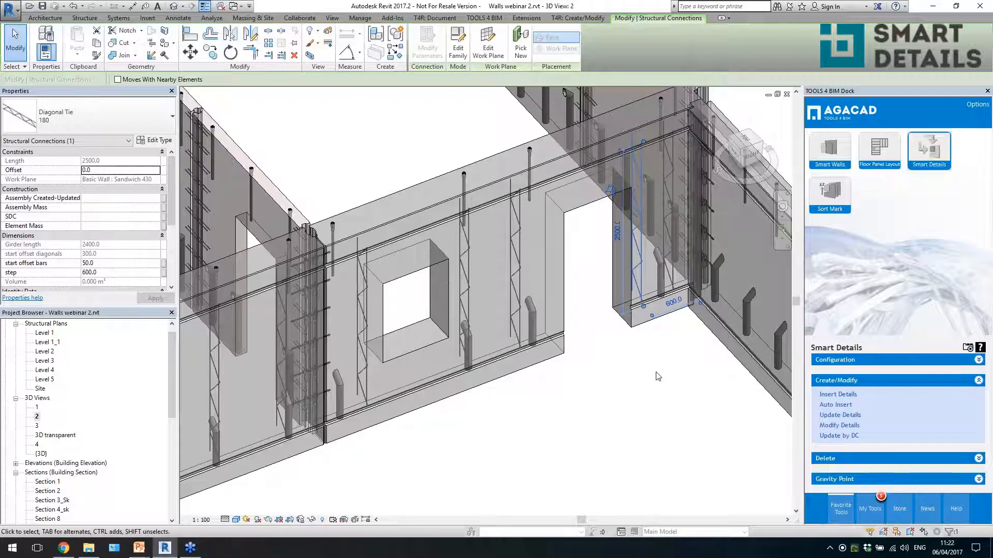
pyautogui.keyDown('shift'); pyautogui.moveTo(574, 357); pyautogui.dragTo(589, 374, button='middle'); pyautogui.keyUp('shift')
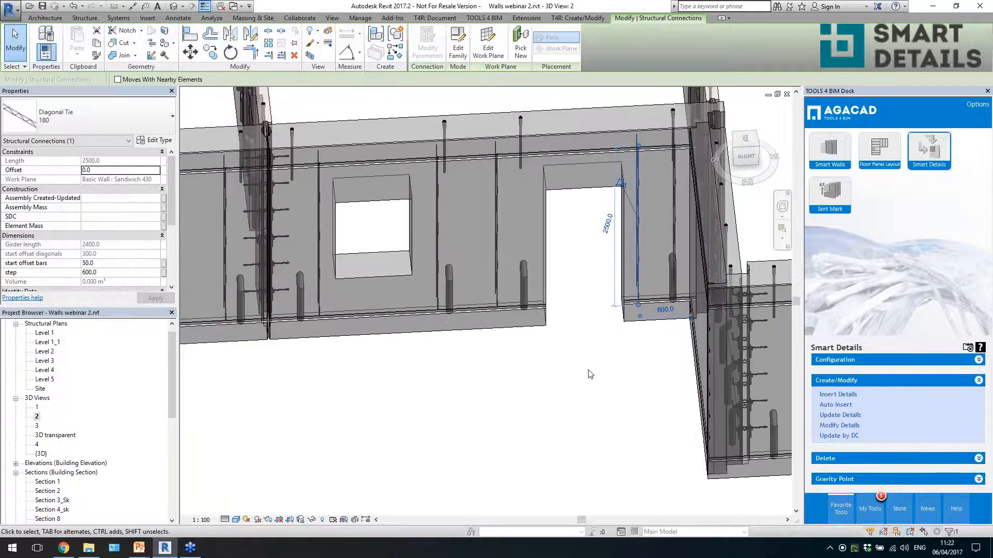
pyautogui.keyDown('shift'); pyautogui.moveTo(491, 268); pyautogui.dragTo(558, 370, button='middle'); pyautogui.keyUp('shift')
pyautogui.scroll(-2, 503, 238)
pyautogui.click(547, 371)
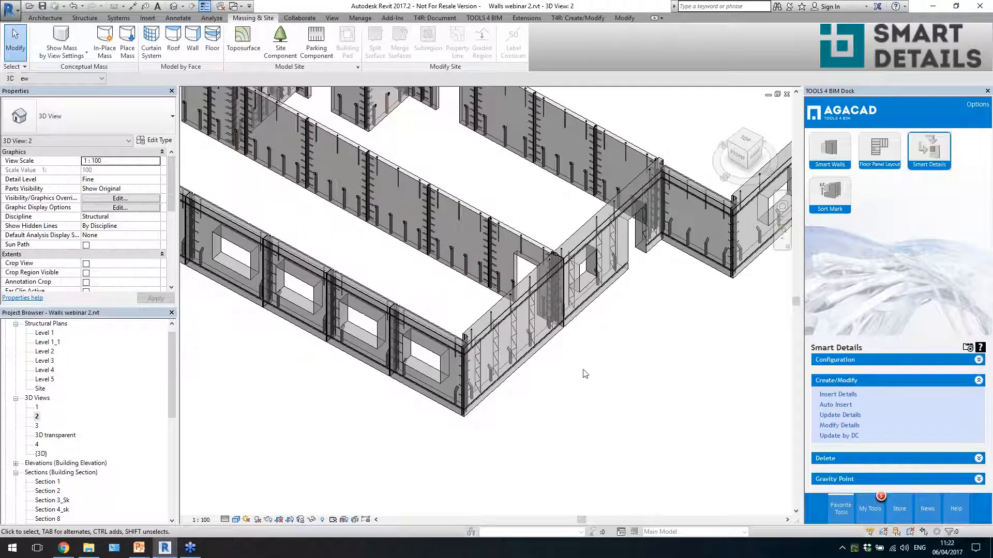
pyautogui.scroll(-4, 585, 374)
pyautogui.scroll(3, 333, 212)
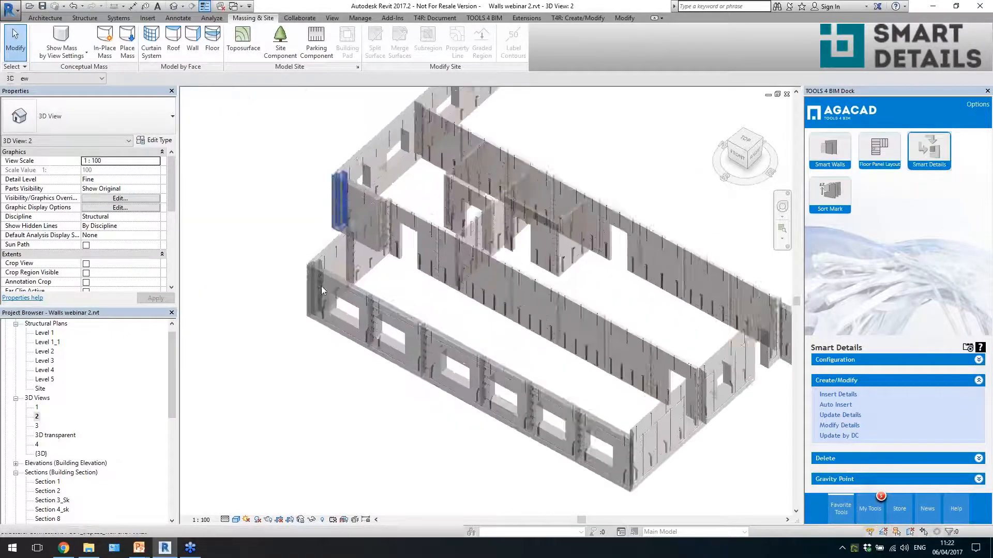
# - Open the Level 1_1 structural plan and examine the connection details at the outer corner of the sandwich walls
pyautogui.doubleClick(47, 341)
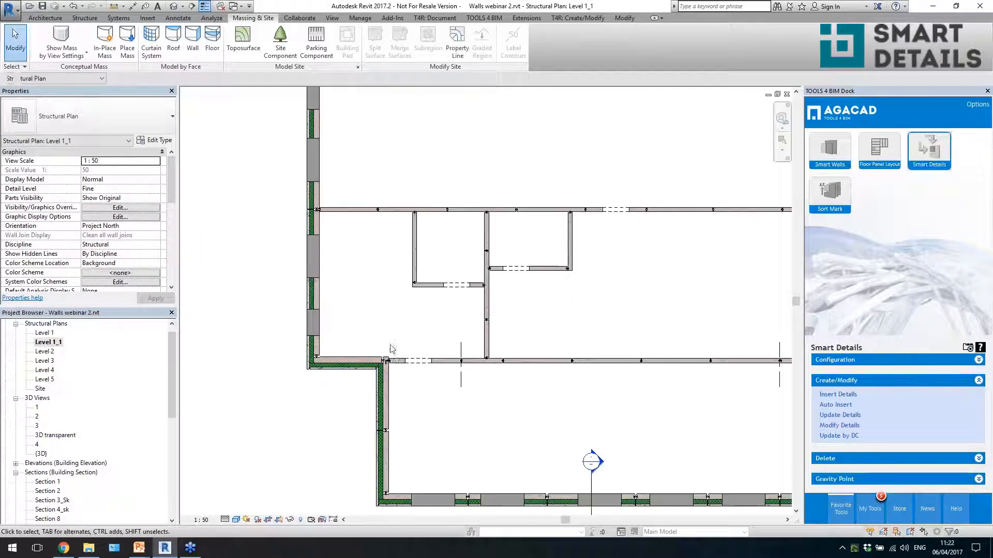
pyautogui.scroll(2, 391, 419)
pyautogui.scroll(4, 318, 362)
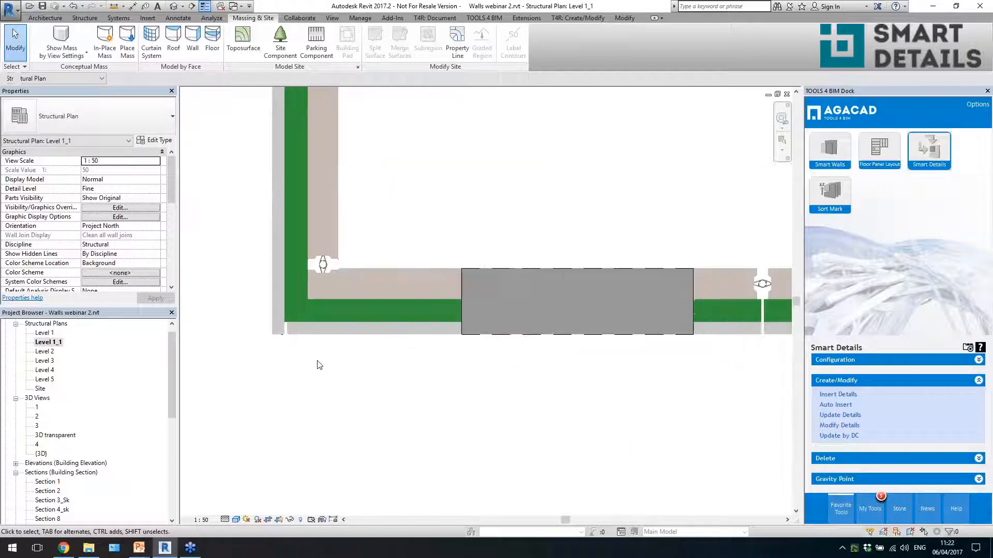
pyautogui.click(330, 262)
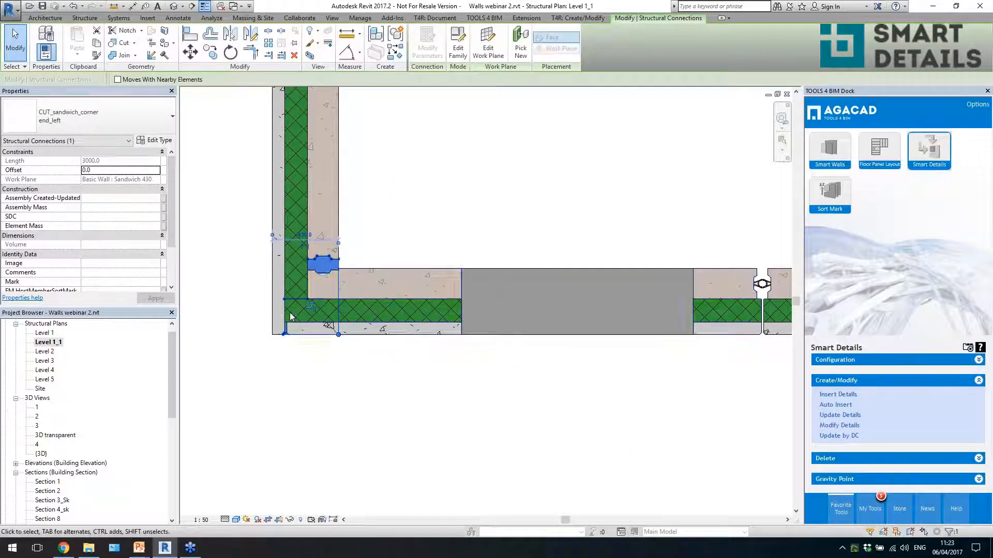
pyautogui.scroll(2, 292, 317)
pyautogui.click(424, 210)
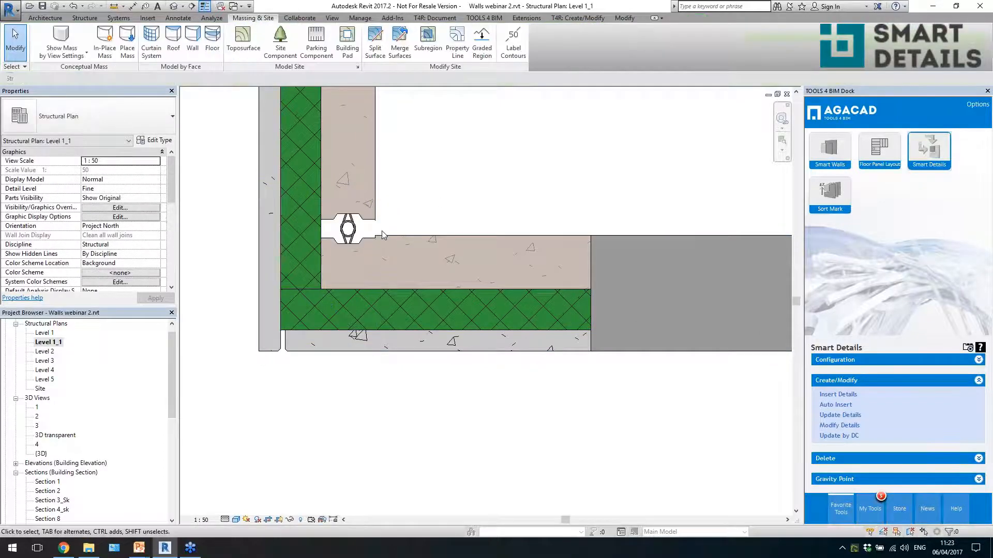
pyautogui.click(368, 236)
pyautogui.click(253, 345)
# - Check the panel joints and wall connections along the sandwich facade and up the adjoining end wall on the plan
pyautogui.scroll(-5, 253, 346)
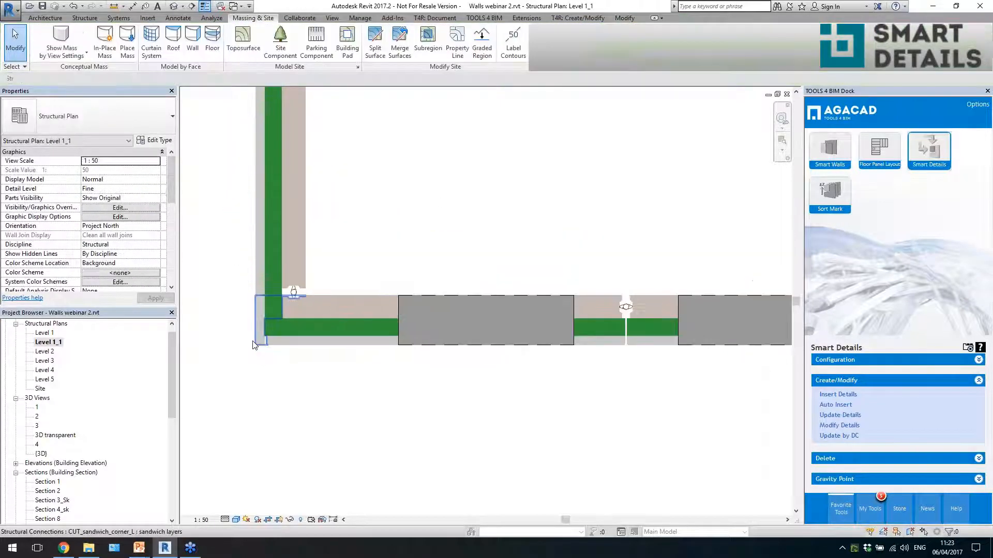
pyautogui.moveTo(629, 359); pyautogui.dragTo(372, 388, button='middle')
pyautogui.moveTo(708, 401); pyautogui.dragTo(425, 354, button='middle')
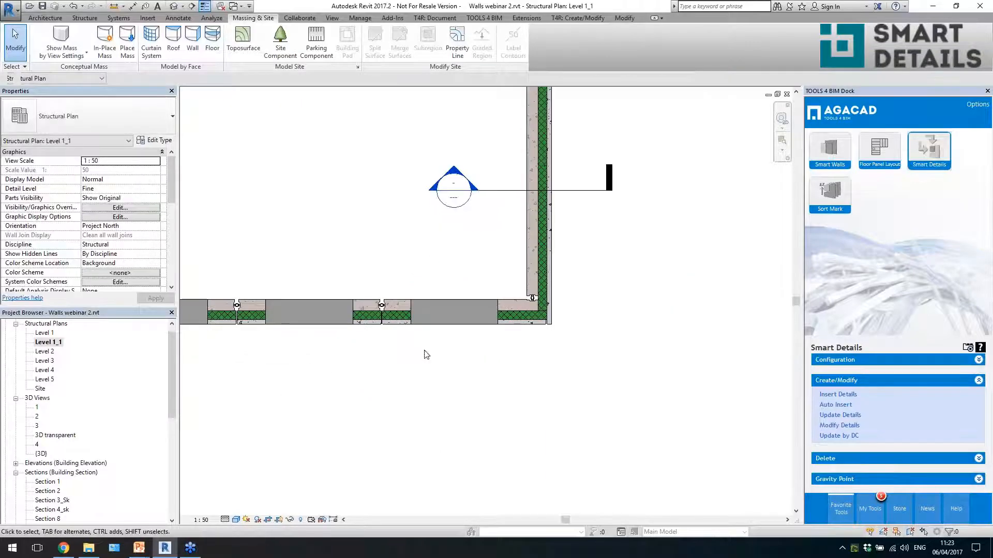
pyautogui.moveTo(707, 193); pyautogui.dragTo(611, 467, button='middle')
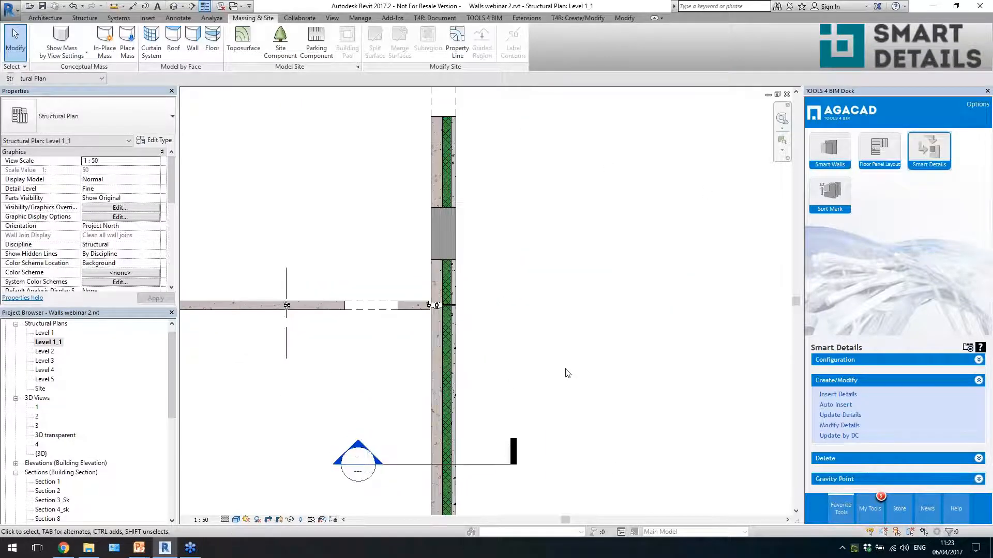
pyautogui.scroll(-6, 597, 329)
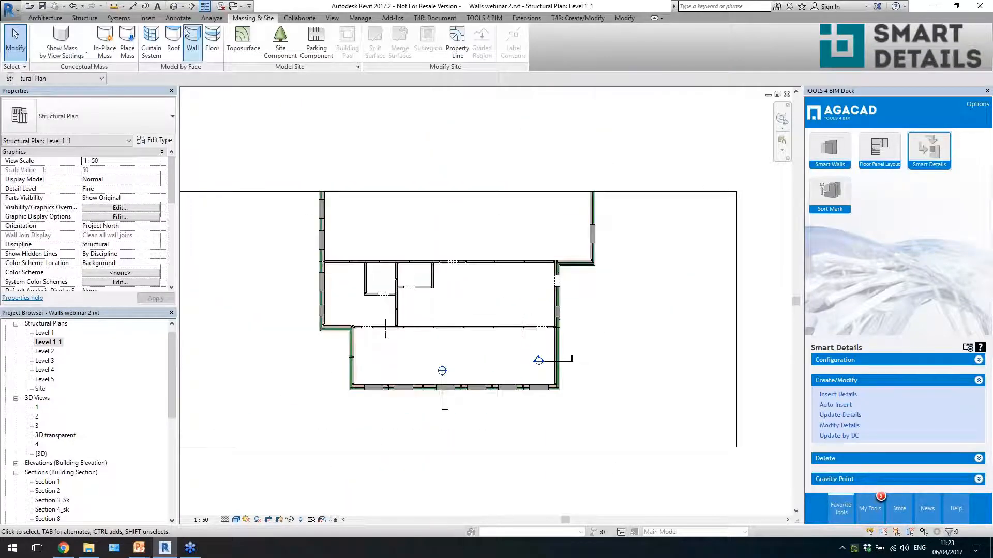
# - Open the default 3D view and then 3D view 3, and inspect the transparent three-storey sandwich wall with floor slabs
pyautogui.click(175, 7)
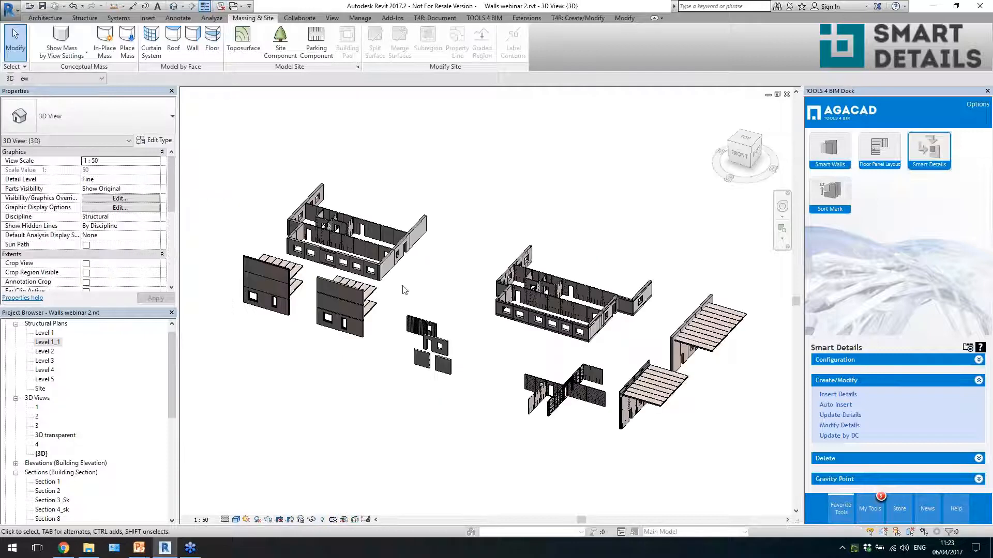
pyautogui.keyDown('shift'); pyautogui.moveTo(431, 292); pyautogui.dragTo(433, 309, button='middle'); pyautogui.keyUp('shift')
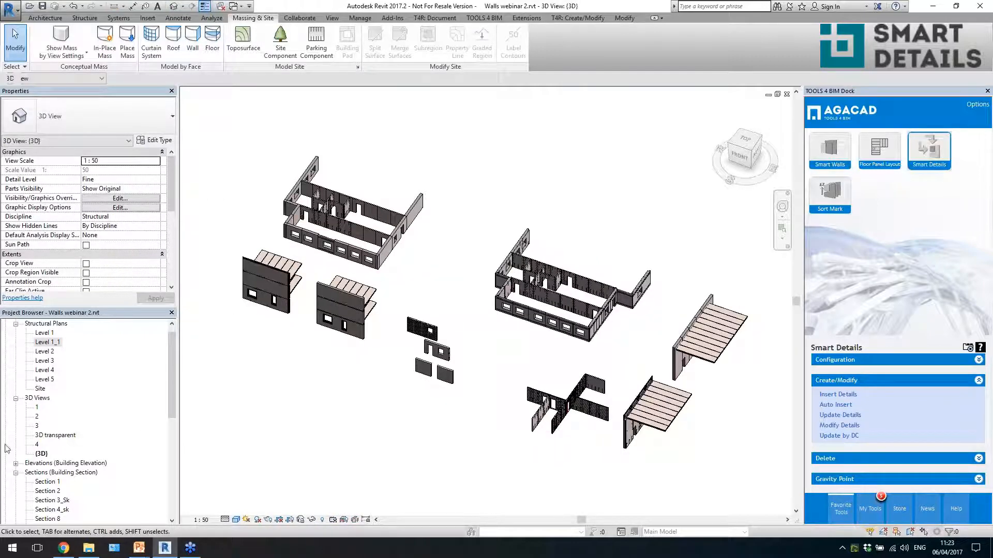
pyautogui.doubleClick(37, 426)
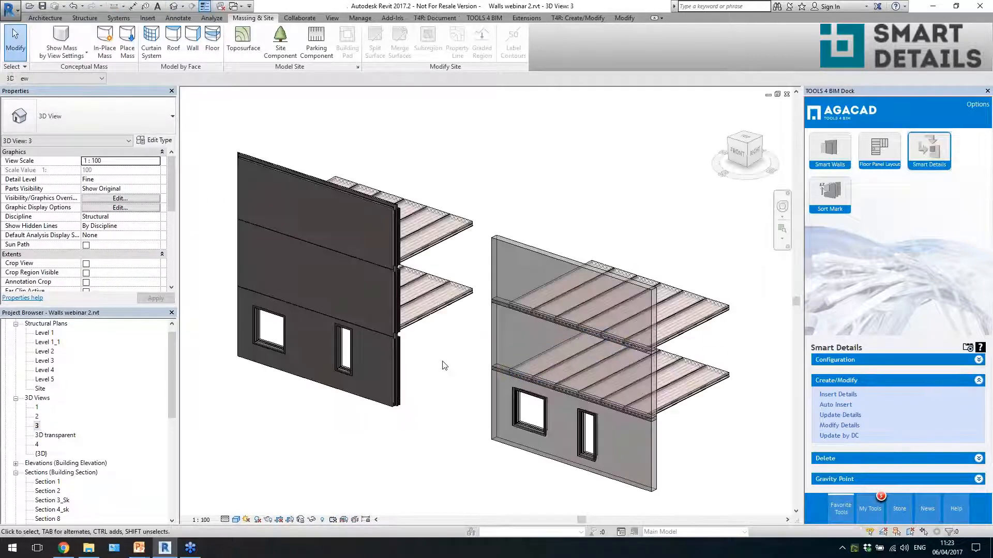
pyautogui.moveTo(506, 451); pyautogui.dragTo(473, 400, button='middle')
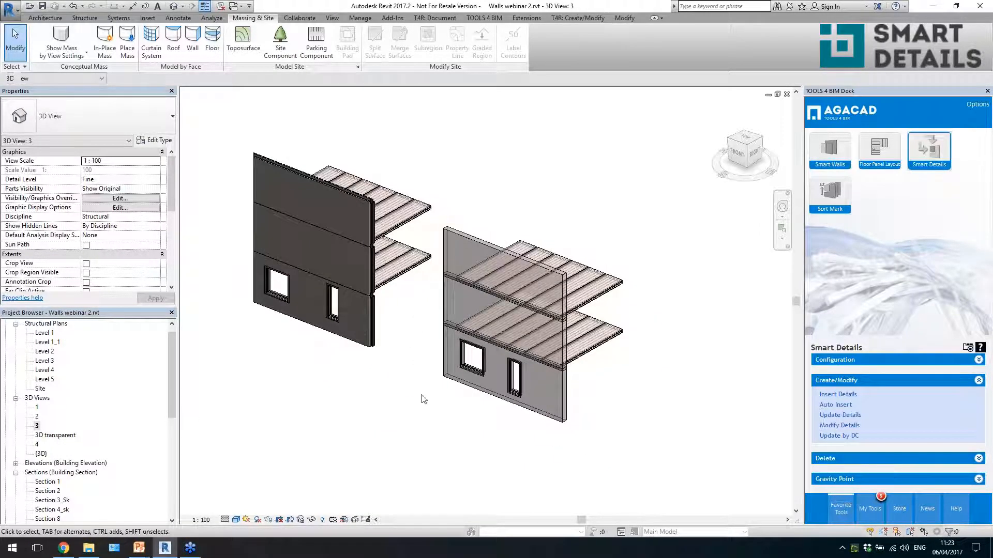
pyautogui.scroll(3, 584, 341)
pyautogui.click(548, 395)
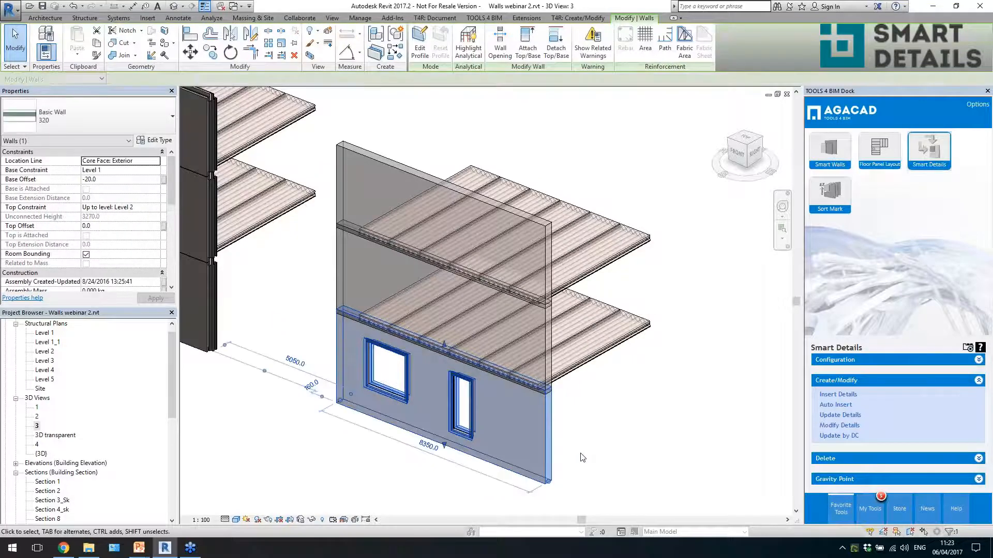
pyautogui.press('Escape')
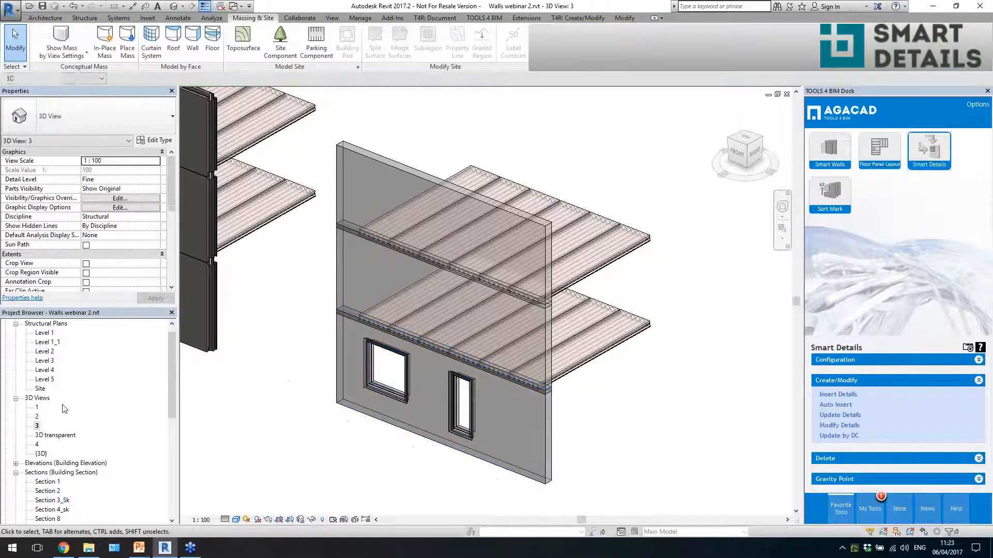
# - Open the Level 1 structural plan and locate the wall of type 320 crossed by the section line at its larger window opening
pyautogui.doubleClick(46, 333)
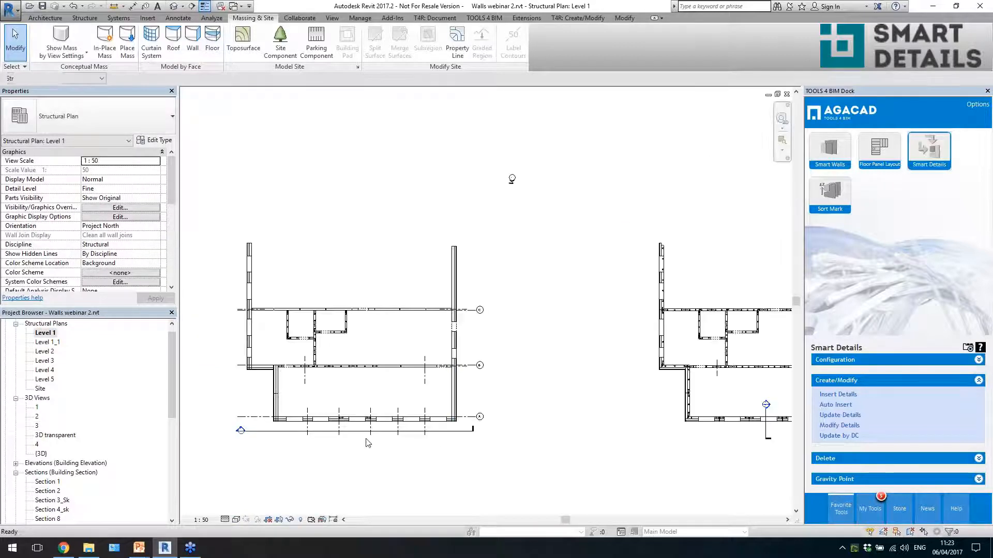
pyautogui.scroll(10, 391, 351)
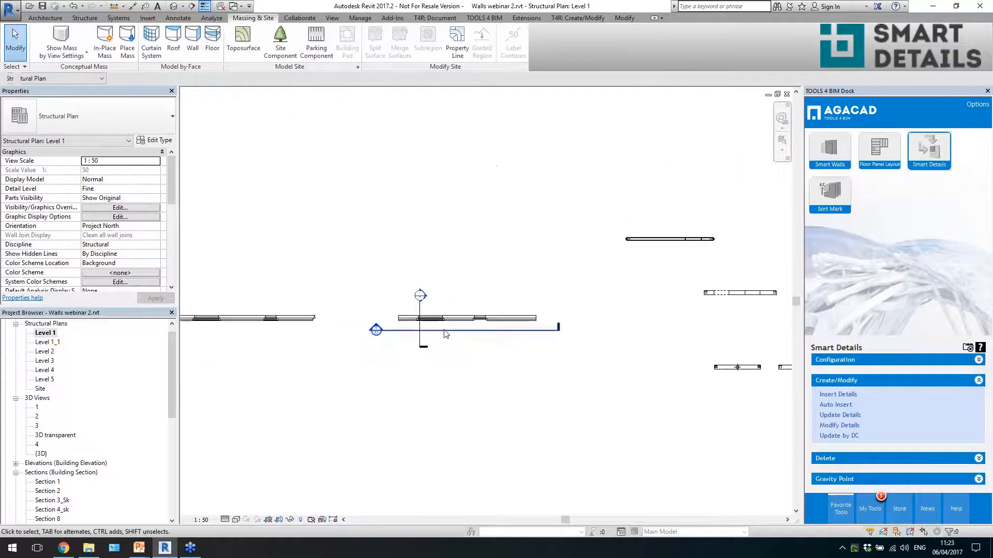
pyautogui.click(434, 303)
pyautogui.scroll(3, 434, 304)
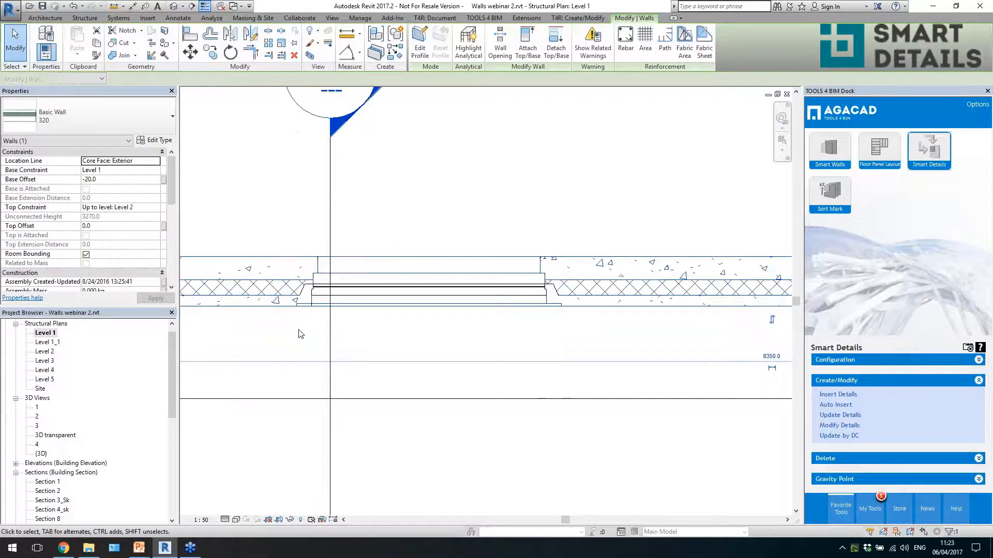
pyautogui.click(299, 337)
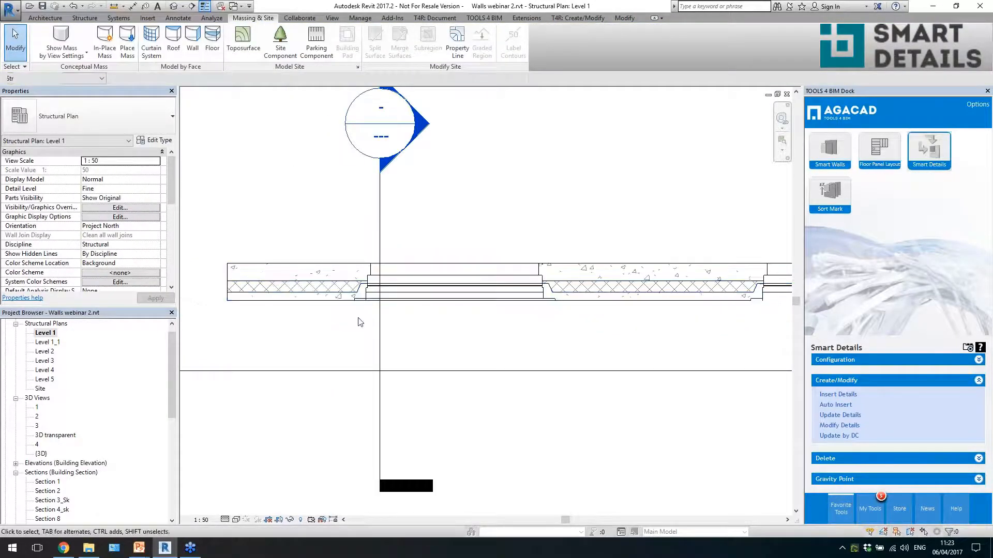
pyautogui.scroll(2, 357, 323)
pyautogui.scroll(1, 370, 307)
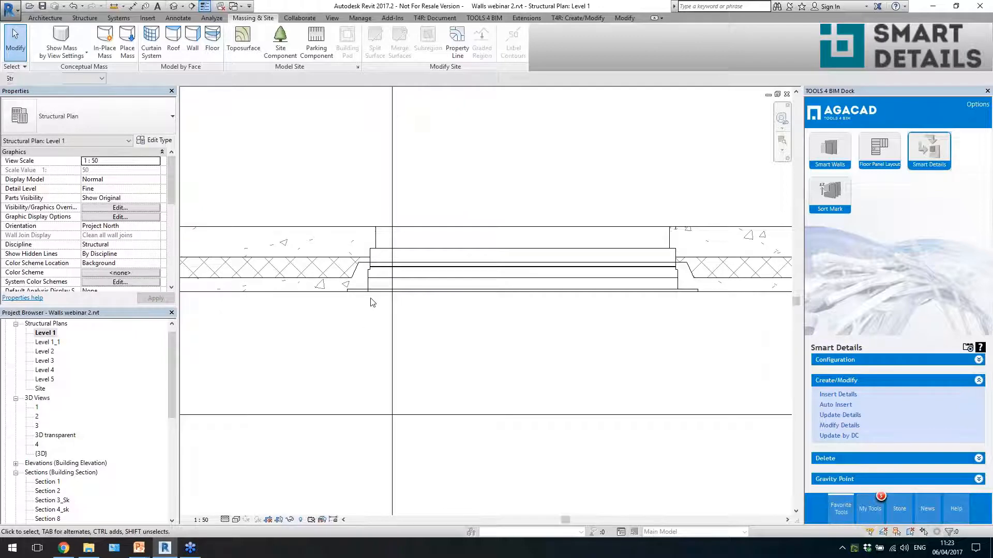
pyautogui.scroll(-2, 371, 303)
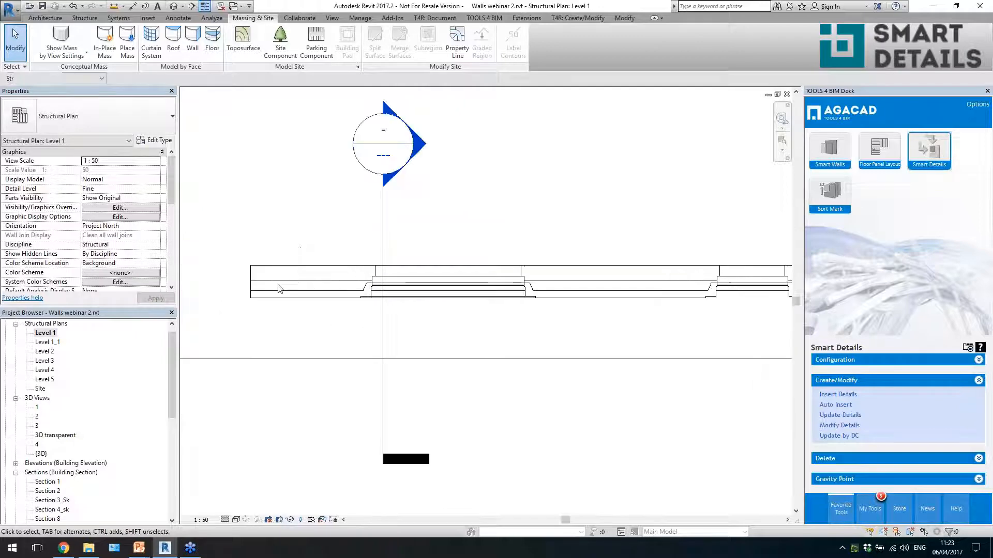
# - Examine the profile of the larger window opening where it cuts through the concrete and insulation layers of the wall
pyautogui.click(407, 296)
pyautogui.scroll(2, 393, 296)
pyautogui.press('Escape')
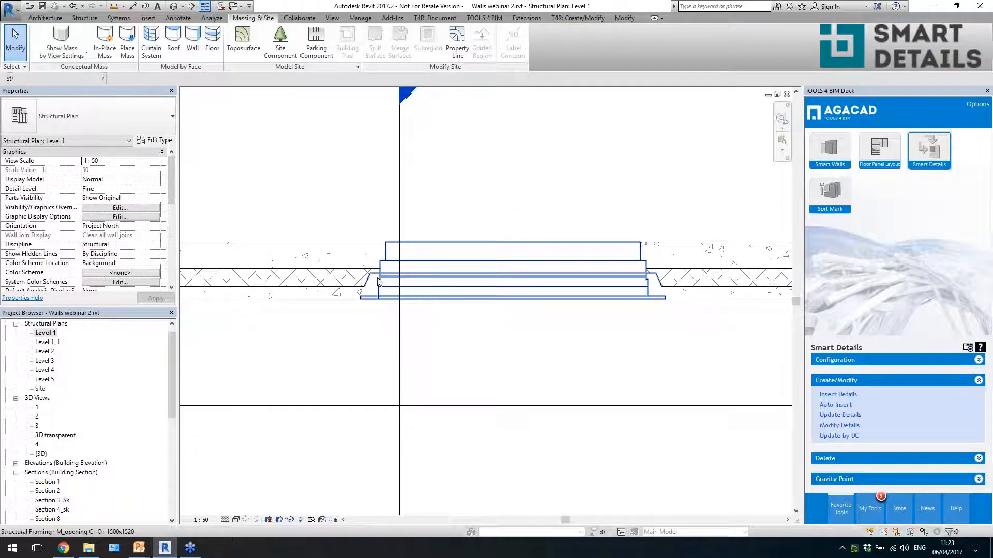
pyautogui.scroll(2, 378, 282)
pyautogui.click(421, 284)
pyautogui.press('Escape')
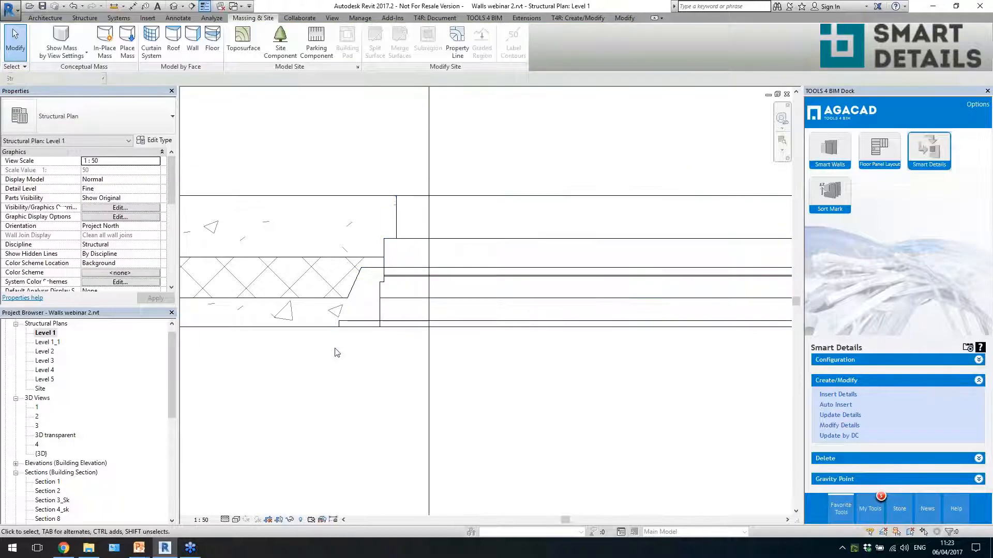
pyautogui.scroll(-3, 360, 296)
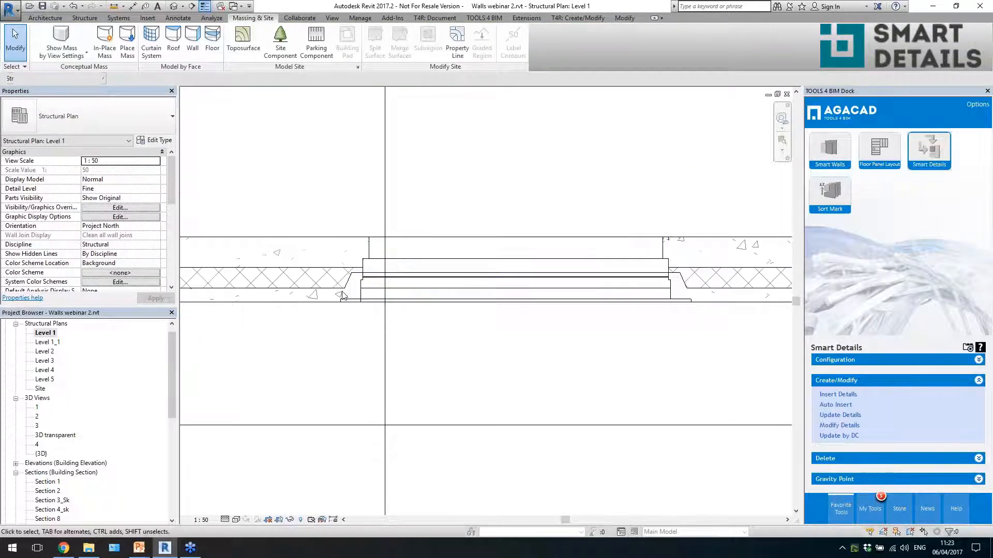
pyautogui.scroll(-1, 307, 311)
pyautogui.moveTo(307, 310); pyautogui.dragTo(278, 312, button='middle')
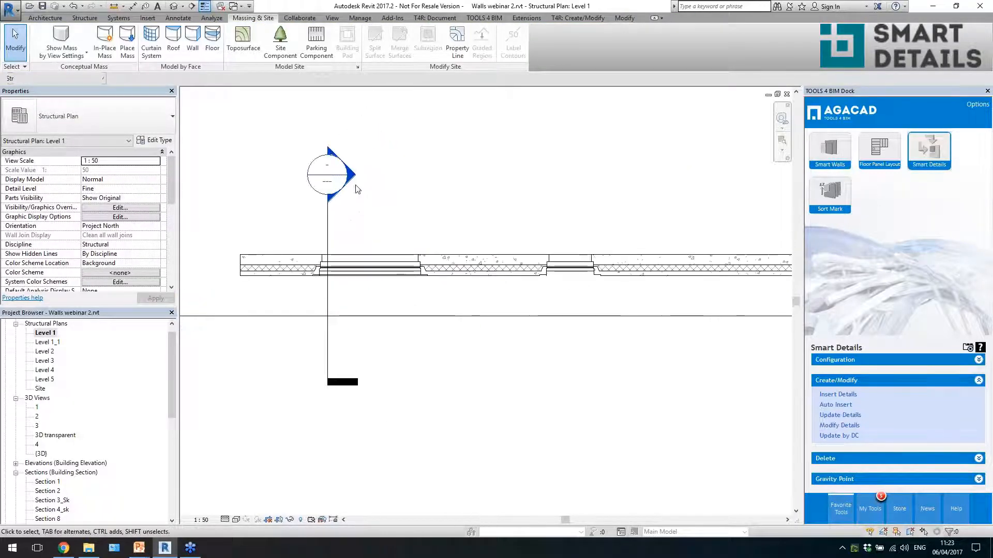
# - Open Section 3_Sk through the window and examine the wall's cut profile above and below the opening
pyautogui.doubleClick(346, 183)
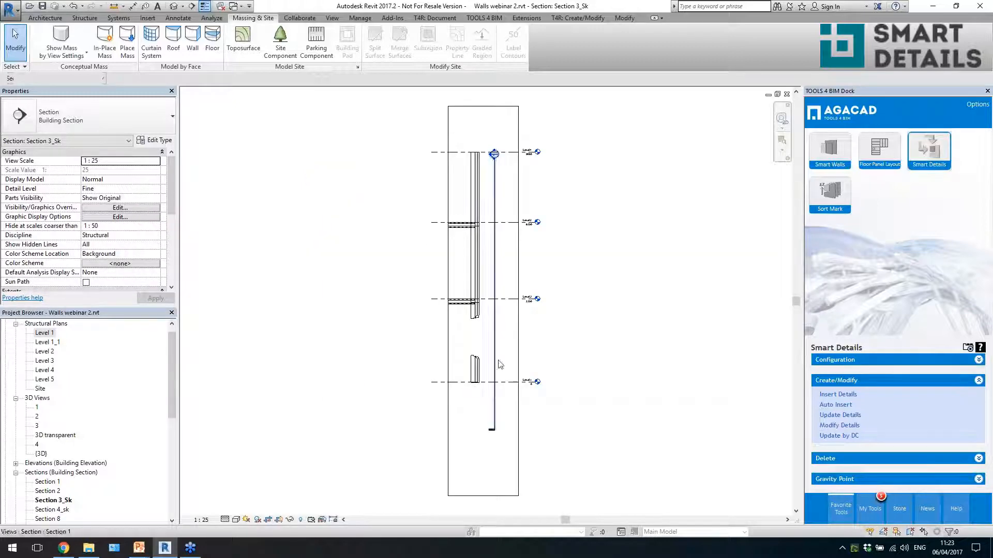
pyautogui.scroll(6, 499, 364)
pyautogui.click(428, 415)
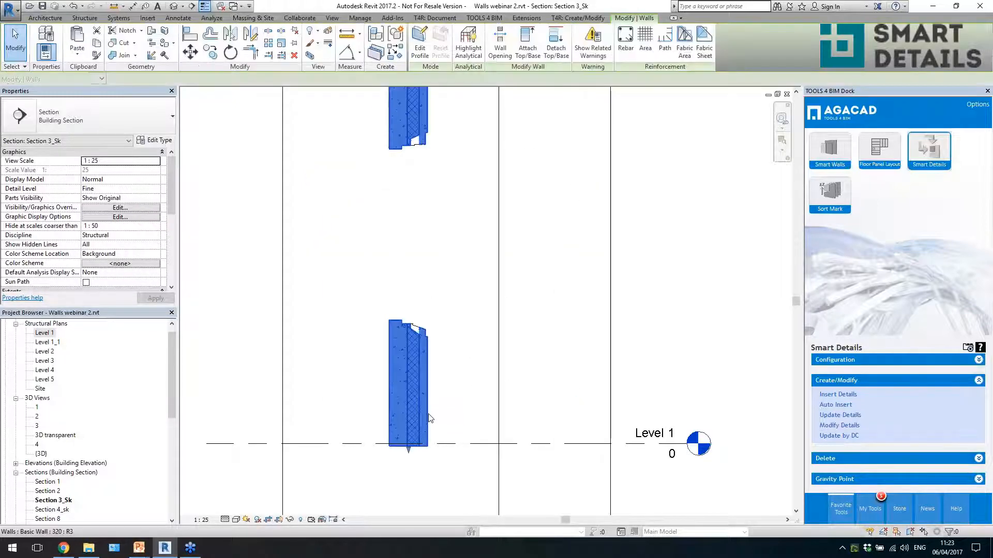
pyautogui.scroll(-4, 446, 364)
pyautogui.scroll(3, 434, 271)
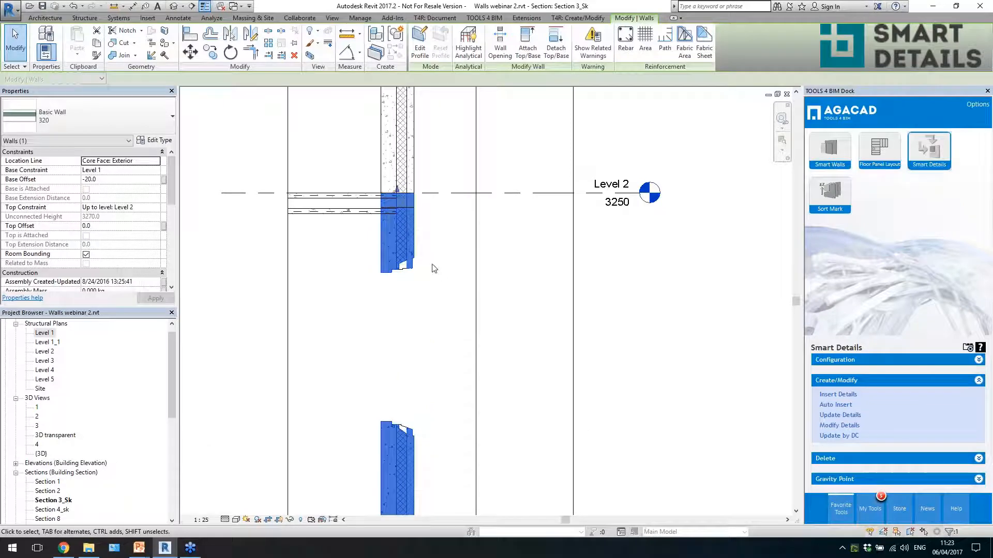
pyautogui.scroll(-4, 405, 305)
# - Select the three stacked walls in the section and auto-insert their Smart Details
pyautogui.click(401, 240)
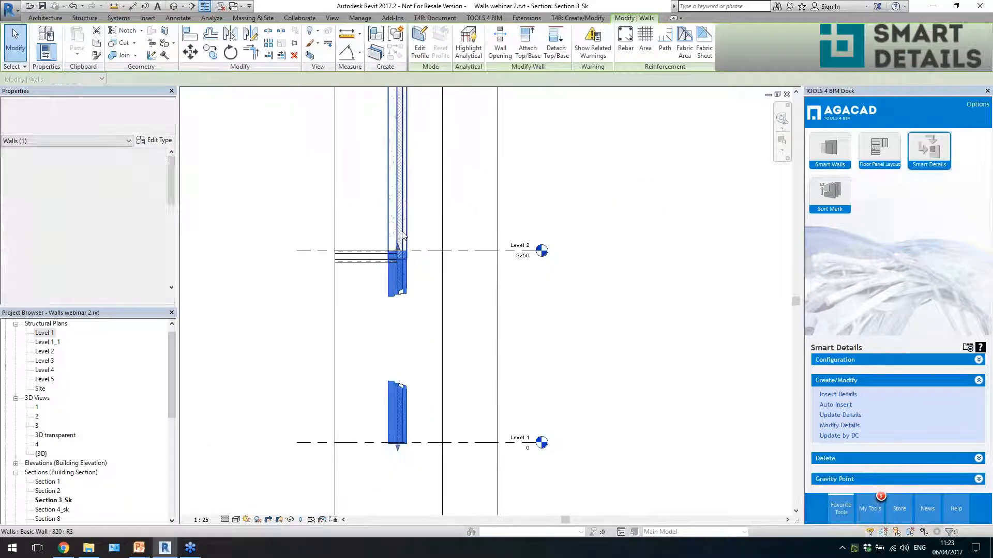
pyautogui.scroll(2, 401, 243)
pyautogui.scroll(3, 404, 247)
pyautogui.scroll(-4, 385, 215)
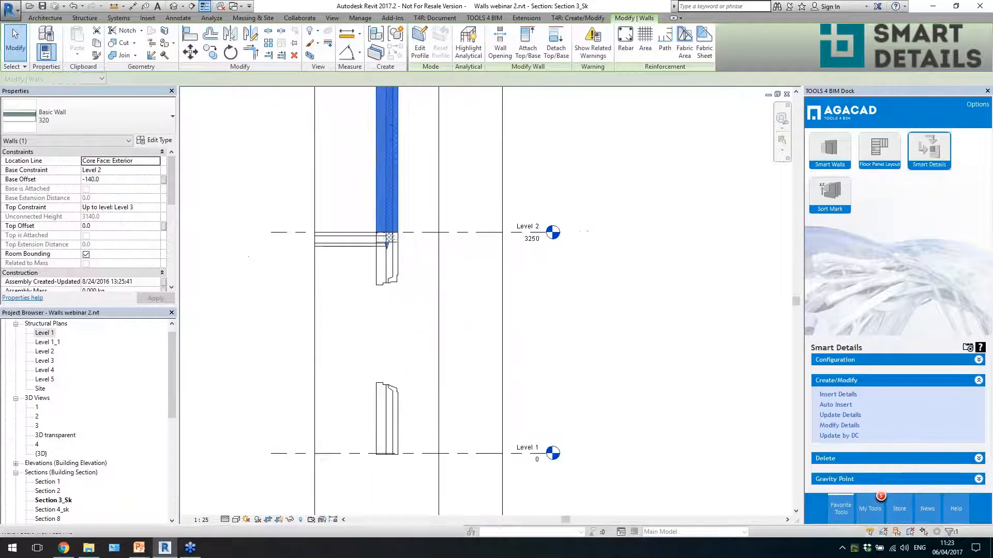
pyautogui.keyDown('ctrl'); pyautogui.click(393, 274); pyautogui.keyUp('ctrl')
pyautogui.scroll(-3, 386, 345)
pyautogui.keyDown('ctrl'); pyautogui.click(393, 152); pyautogui.keyUp('ctrl')
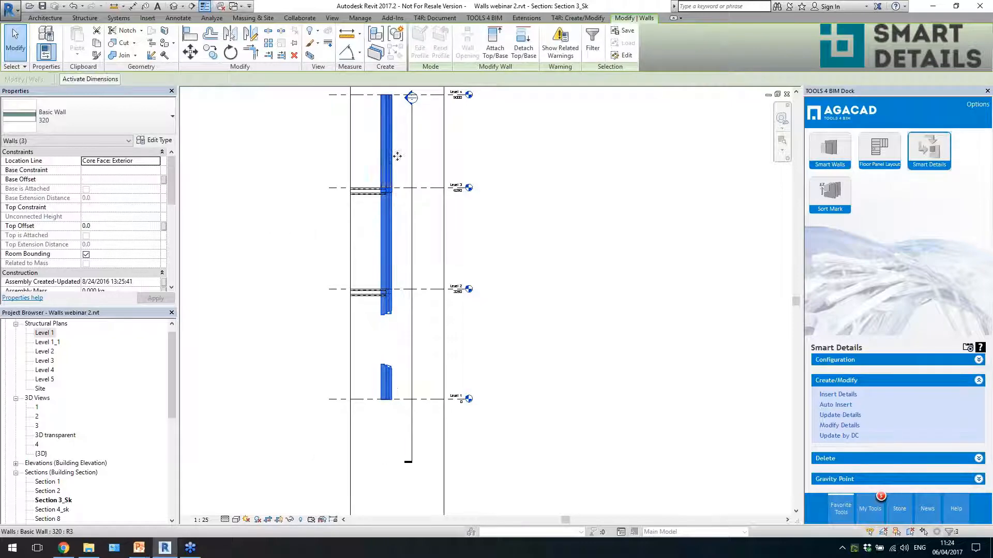
pyautogui.click(824, 407)
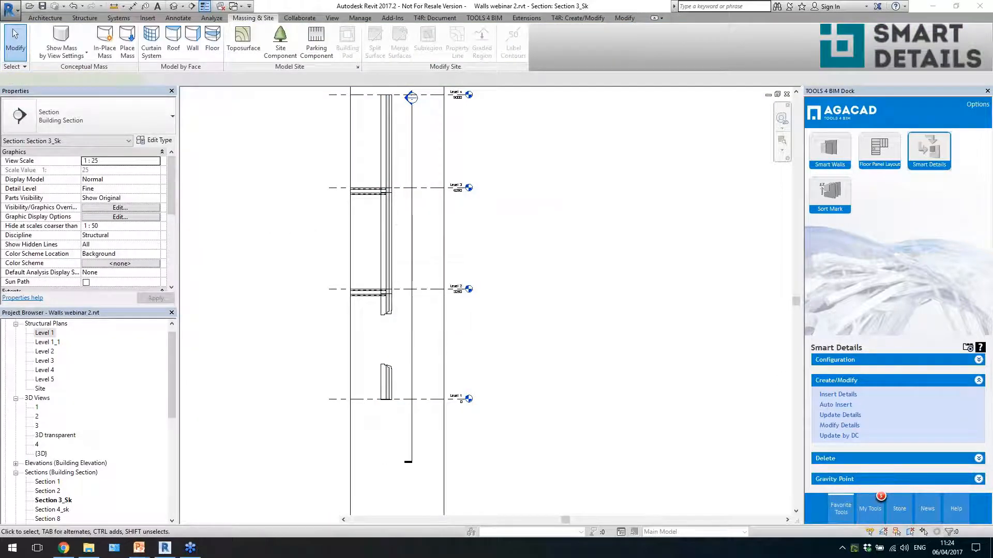
# - Examine the inserted details at the horizontal wall joint and floor slab bearing at Level 2
pyautogui.scroll(5, 398, 310)
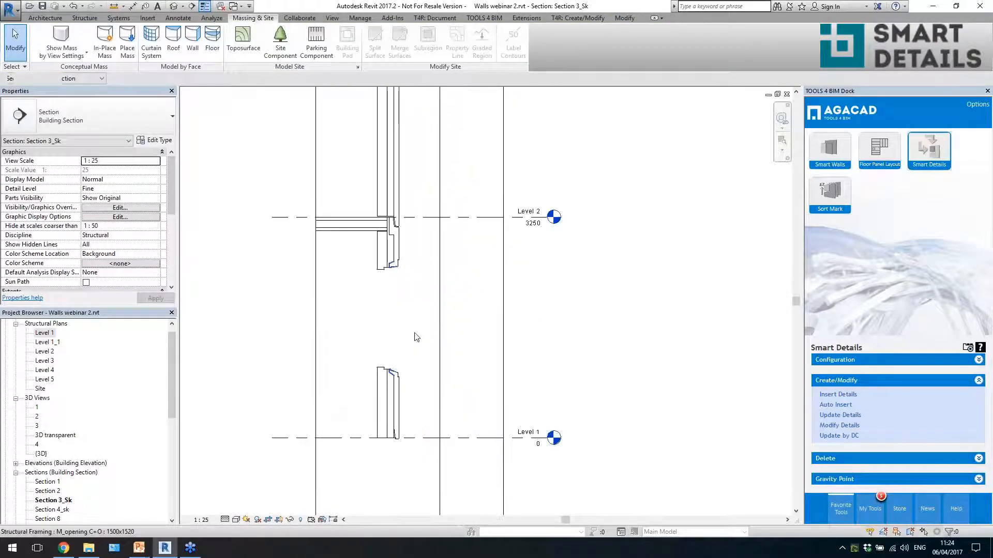
pyautogui.click(394, 256)
pyautogui.scroll(2, 394, 257)
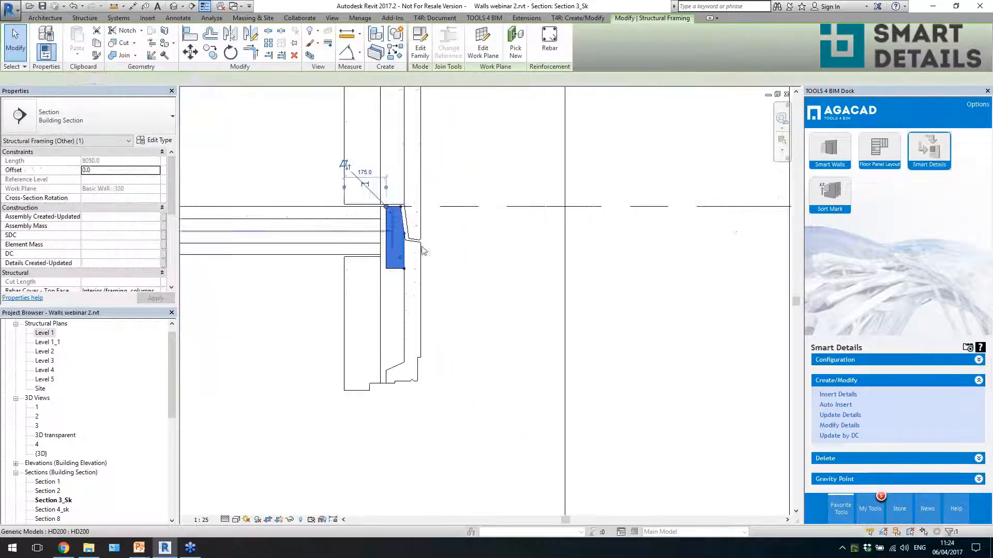
pyautogui.click(438, 268)
pyautogui.scroll(2, 439, 268)
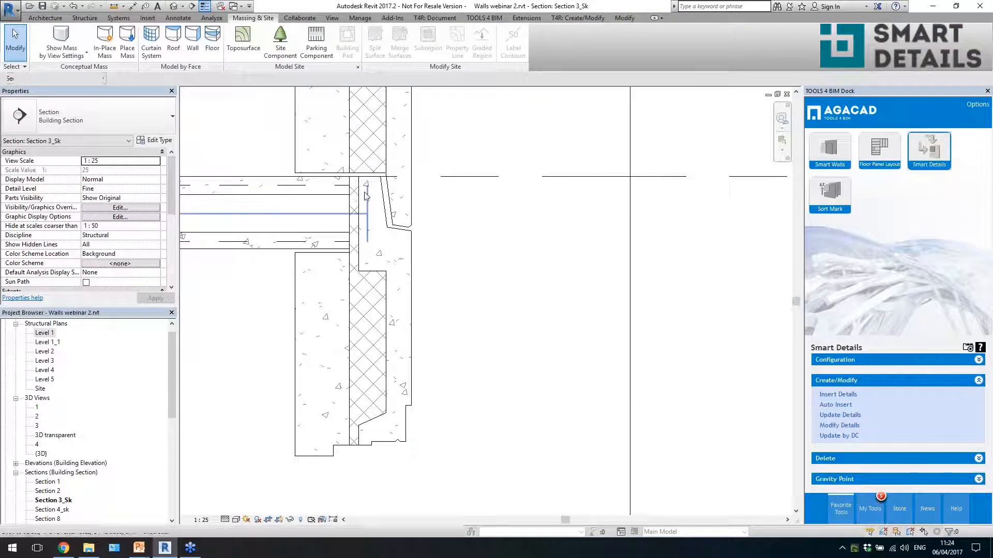
pyautogui.click(396, 231)
pyautogui.click(448, 235)
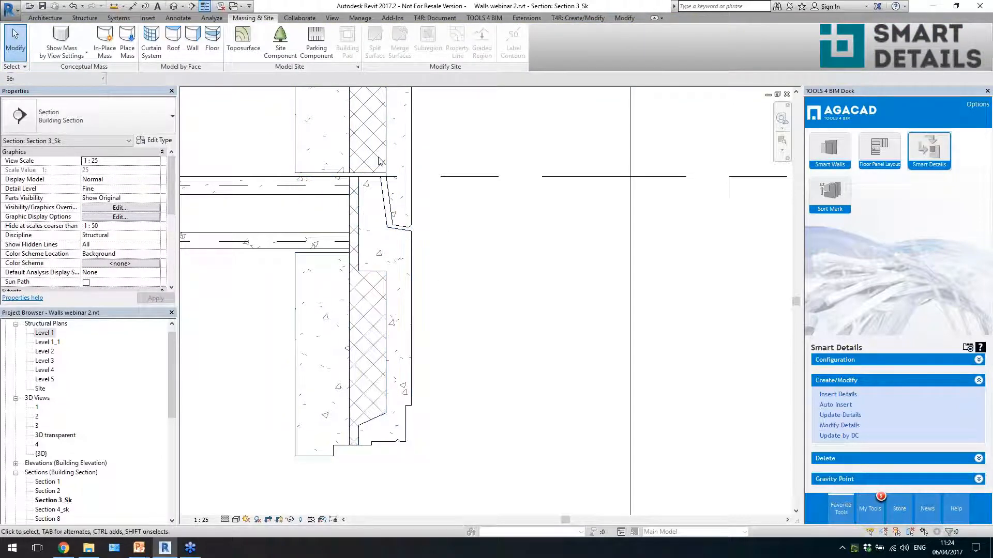
# - Examine the wall's top and bottom cut profiles and the horizontal joint at Level 3 in the section
pyautogui.scroll(-5, 361, 336)
pyautogui.scroll(3, 376, 355)
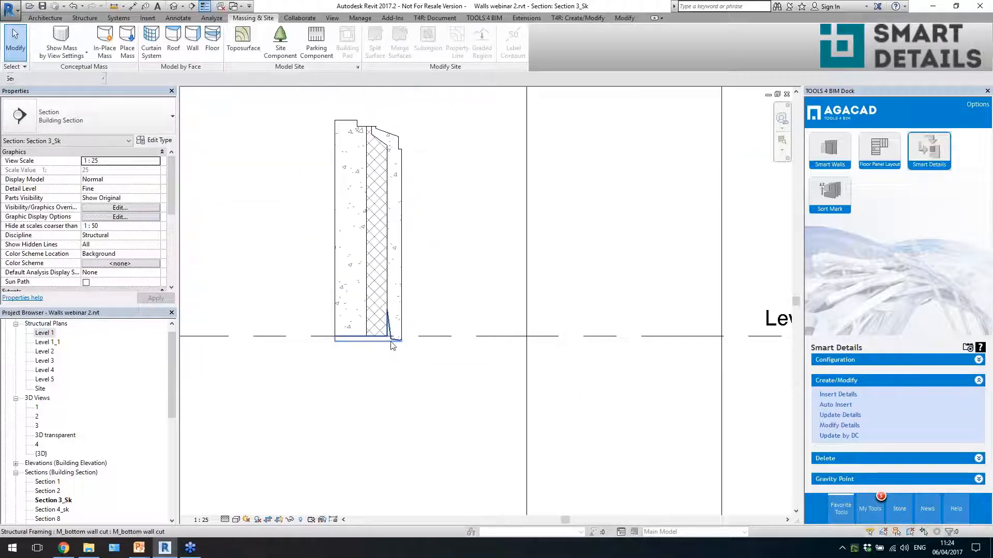
pyautogui.scroll(-4, 380, 411)
pyautogui.scroll(4, 385, 126)
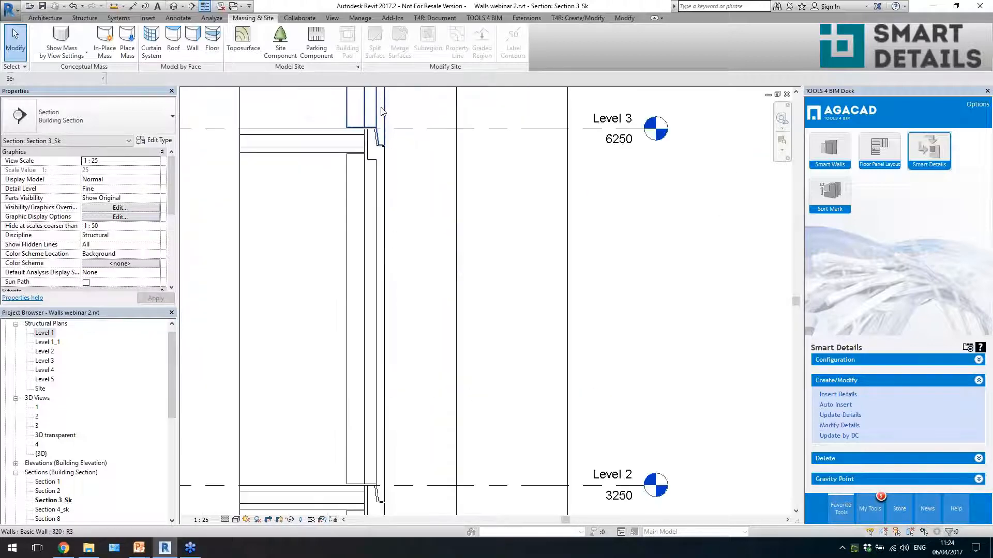
# - Open the Level 1 structural plan and examine the end profiles and opening cuts of the detailed sandwich wall
pyautogui.doubleClick(42, 335)
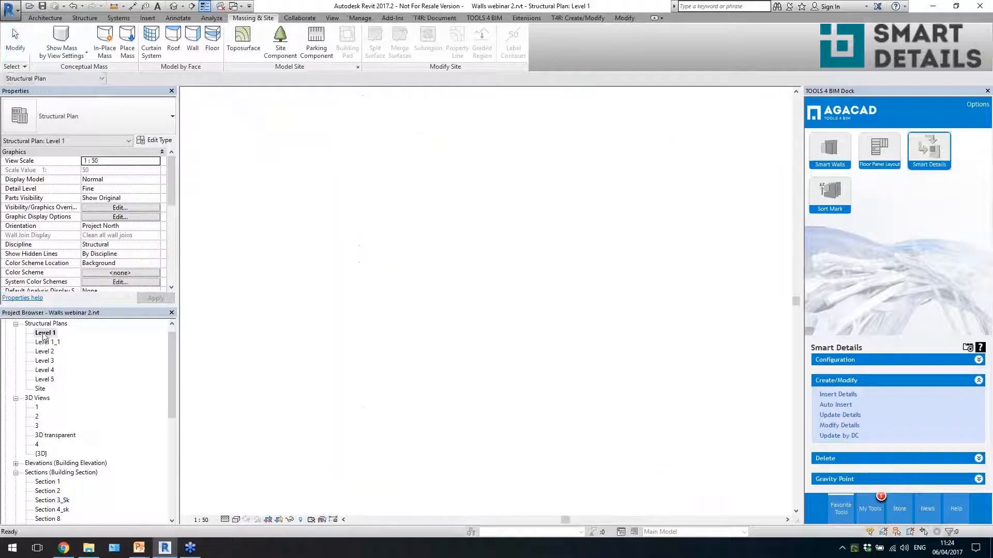
pyautogui.scroll(4, 218, 263)
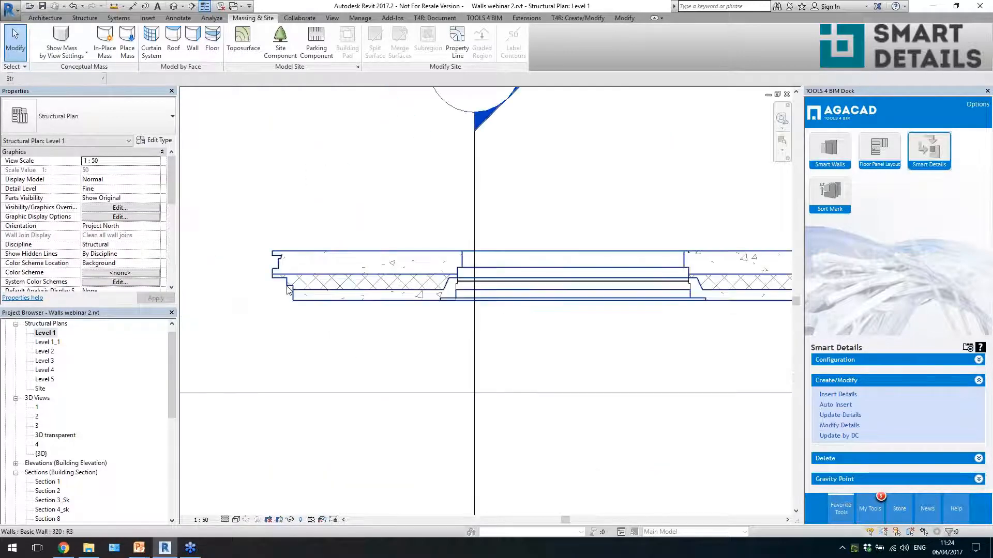
pyautogui.scroll(-4, 222, 301)
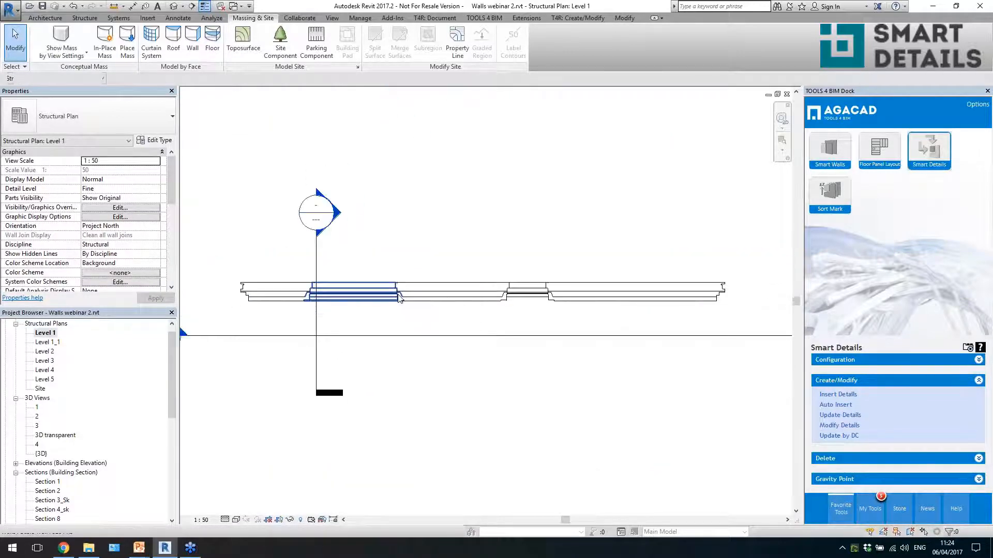
pyautogui.scroll(3, 543, 297)
pyautogui.moveTo(598, 332); pyautogui.dragTo(174, 335, button='middle')
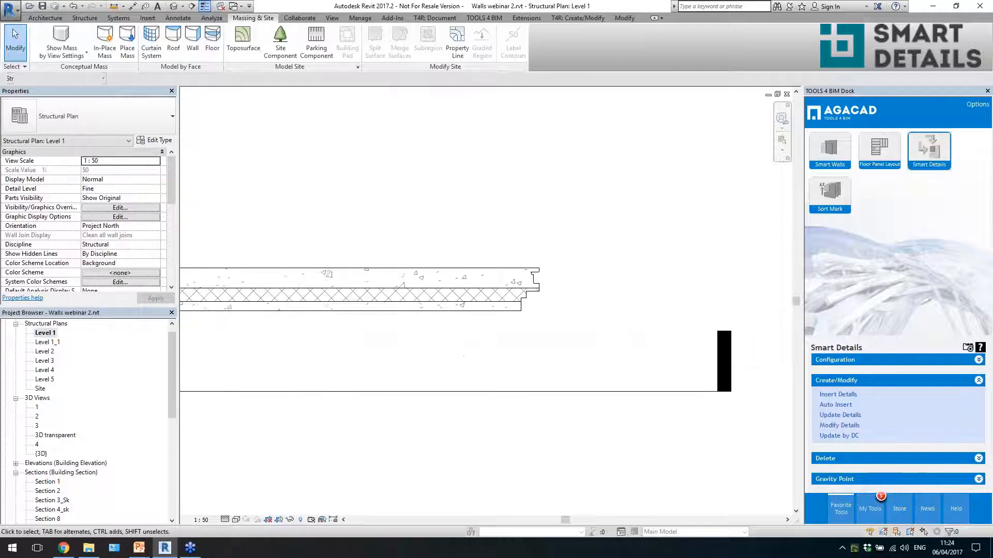
pyautogui.scroll(-3, 627, 248)
pyautogui.scroll(-2, 669, 298)
pyautogui.scroll(1, 538, 278)
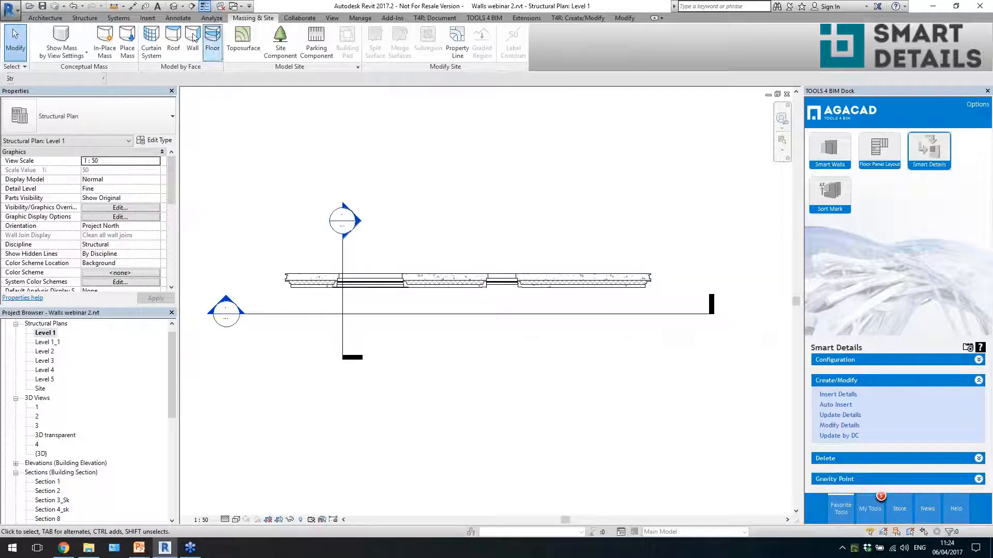
# - Open 3D view 4, select the sandwich wall panels that have no details, and auto-insert their Smart Details
pyautogui.click(174, 6)
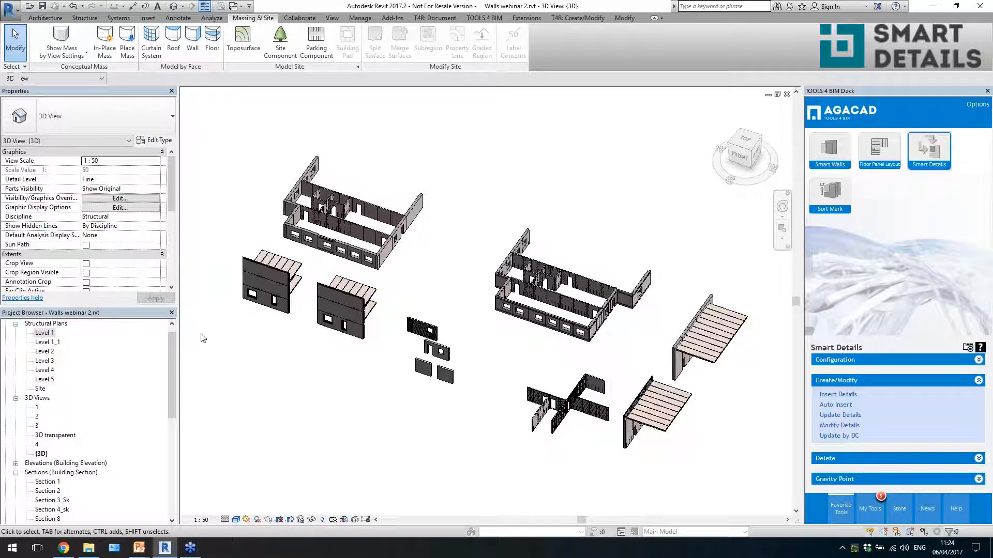
pyautogui.doubleClick(37, 445)
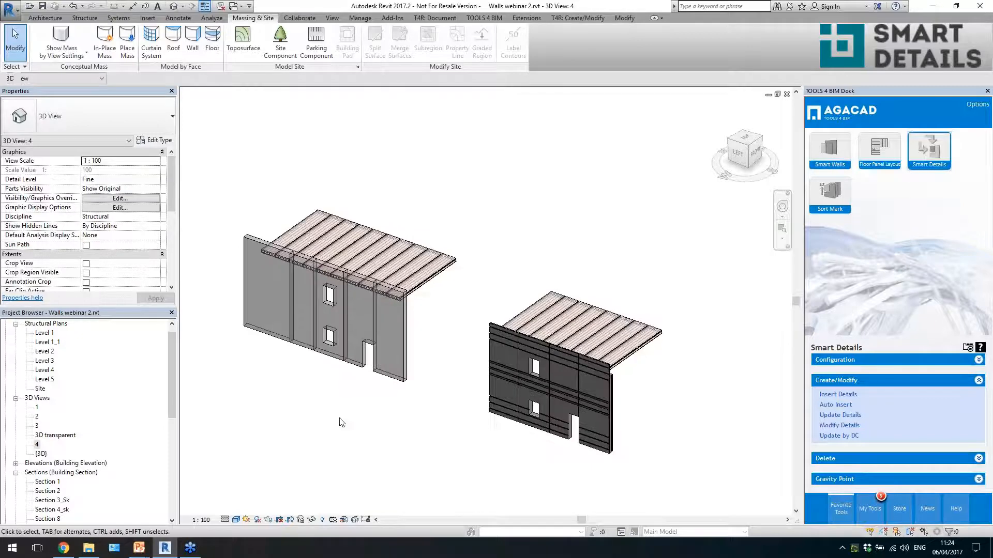
pyautogui.scroll(2, 331, 416)
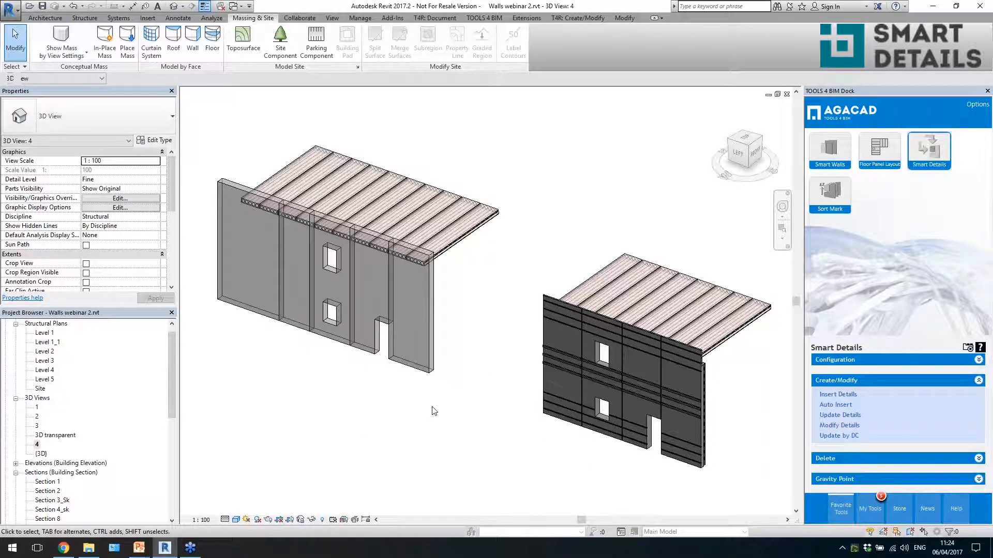
pyautogui.moveTo(432, 407); pyautogui.dragTo(369, 322)
pyautogui.keyDown('ctrl'); pyautogui.moveTo(314, 365); pyautogui.dragTo(250, 313); pyautogui.keyUp('ctrl')
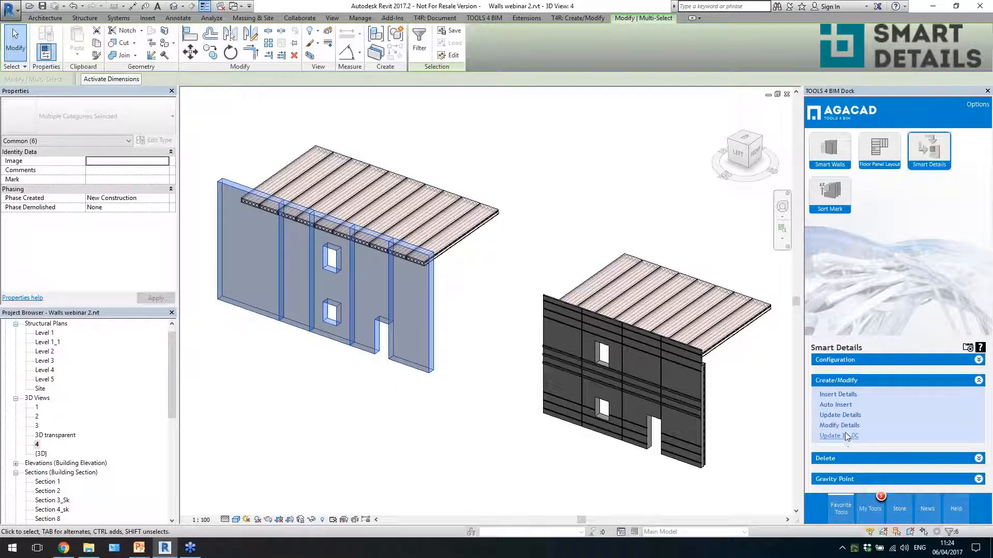
pyautogui.click(838, 405)
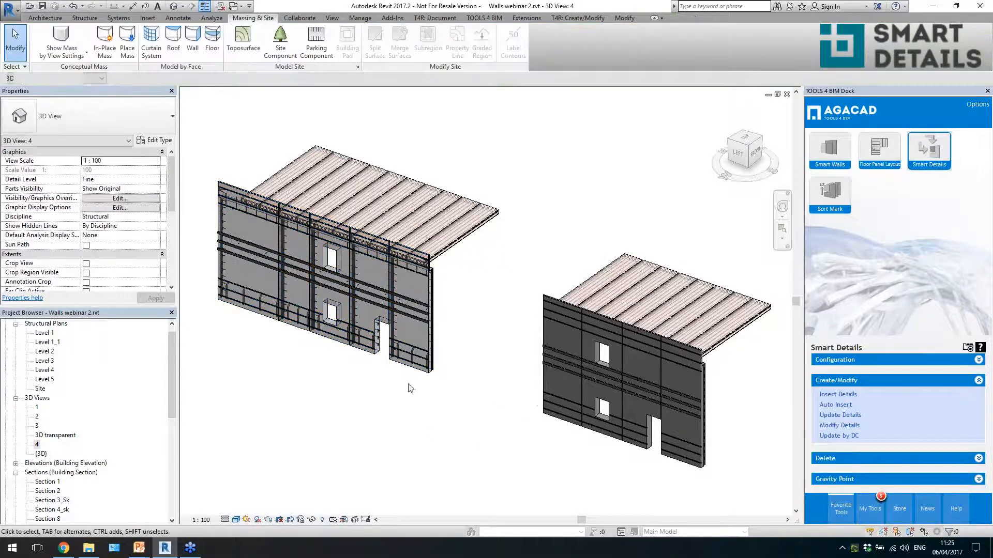
# - Examine the inserted sweeps, end cuts and bottom tubes on the sandwich wall panels
pyautogui.scroll(3, 228, 258)
pyautogui.click(266, 256)
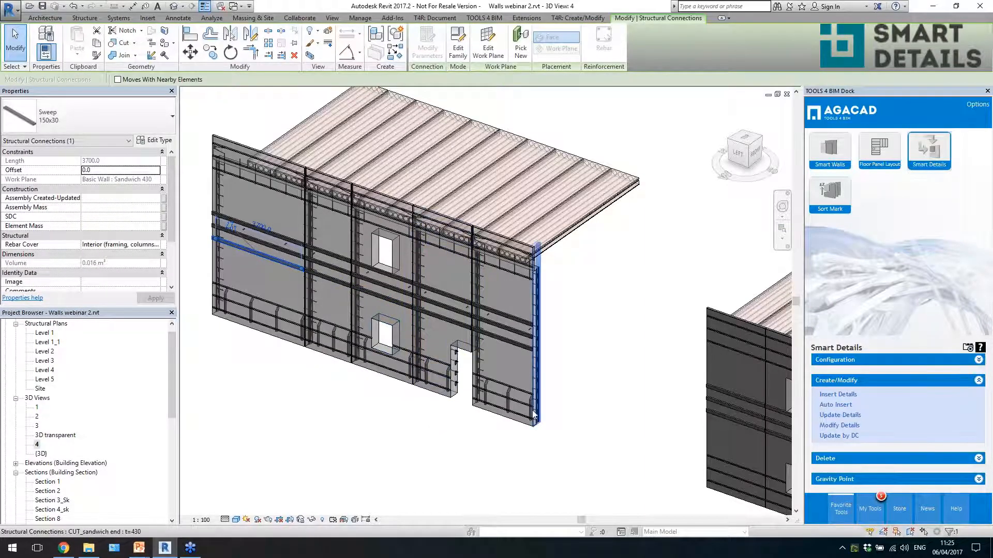
pyautogui.scroll(2, 230, 256)
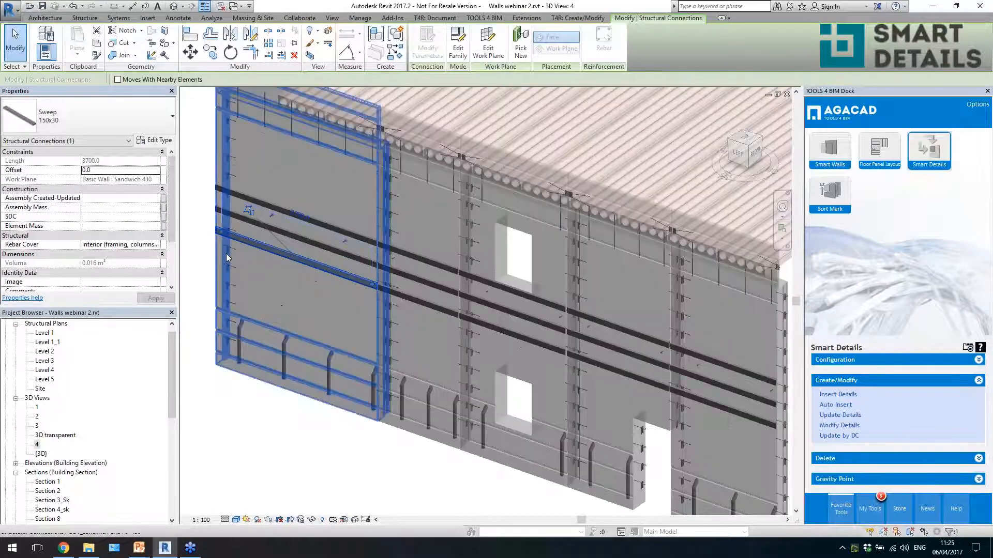
pyautogui.scroll(2, 225, 253)
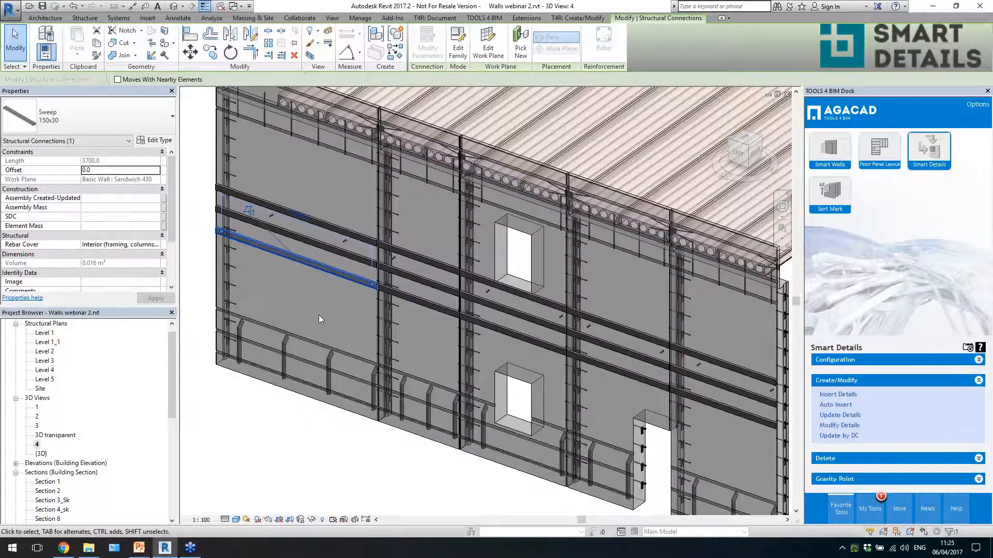
pyautogui.scroll(-2, 319, 315)
pyautogui.scroll(3, 274, 346)
pyautogui.click(282, 402)
pyautogui.click(317, 349)
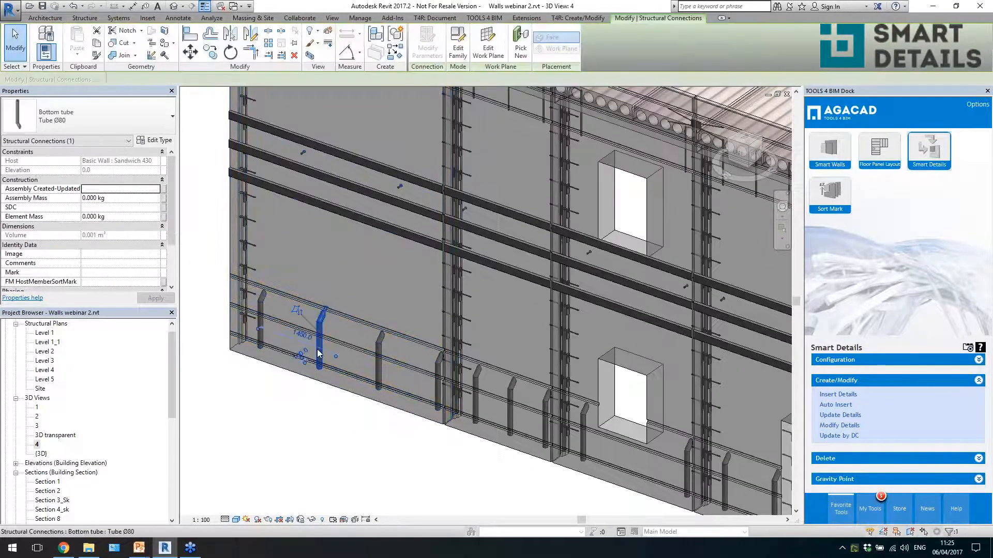
pyautogui.press('Escape')
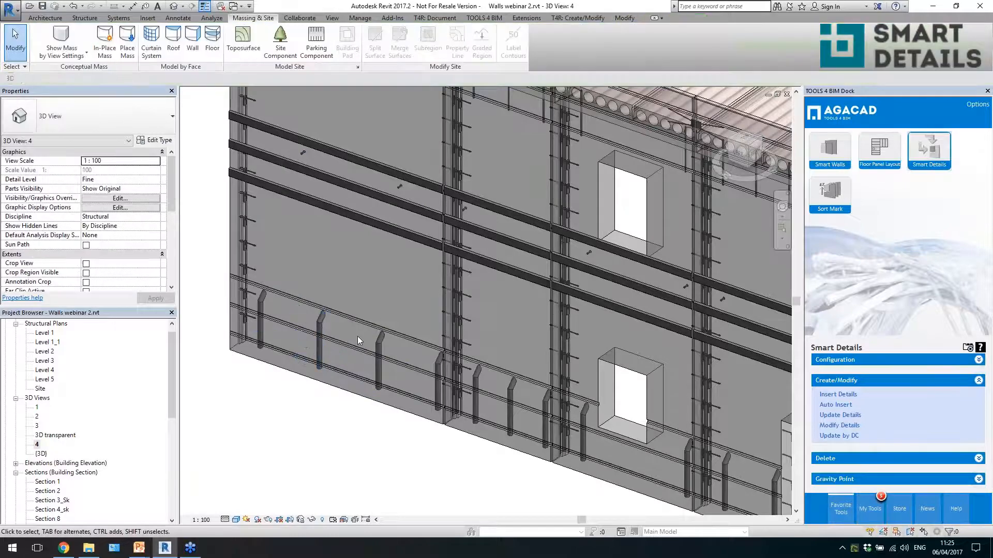
pyautogui.scroll(-4, 302, 331)
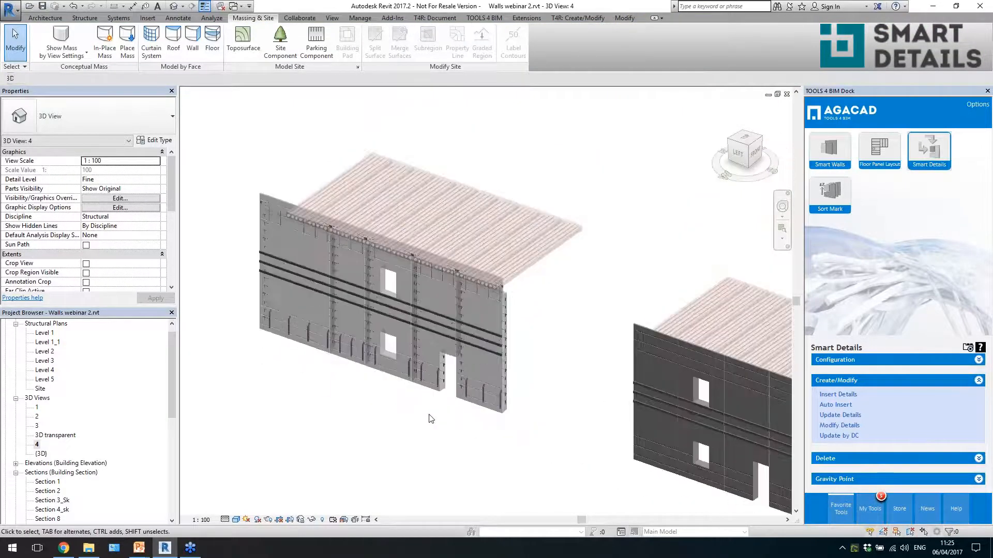
pyautogui.scroll(2, 342, 349)
pyautogui.click(261, 332)
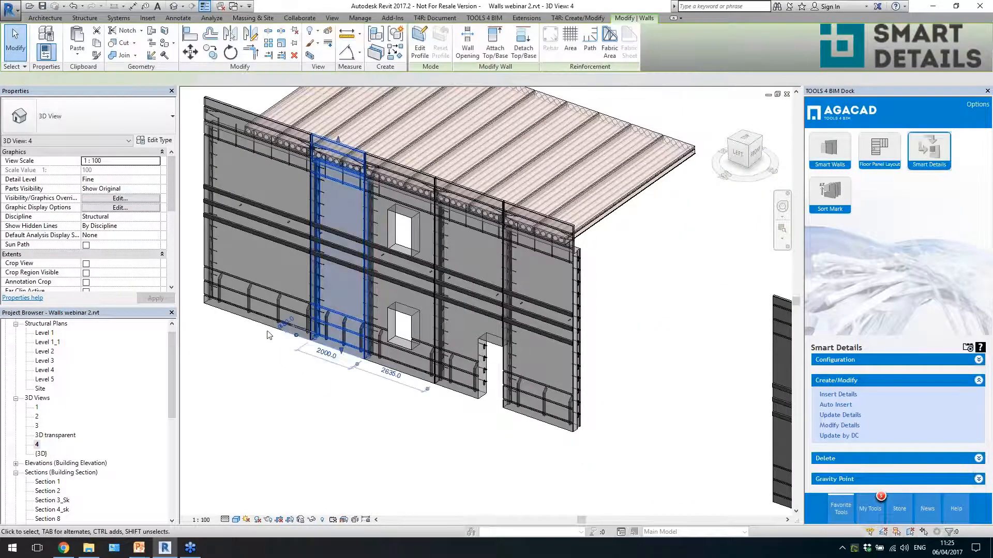
pyautogui.scroll(-3, 290, 352)
pyautogui.press('Escape')
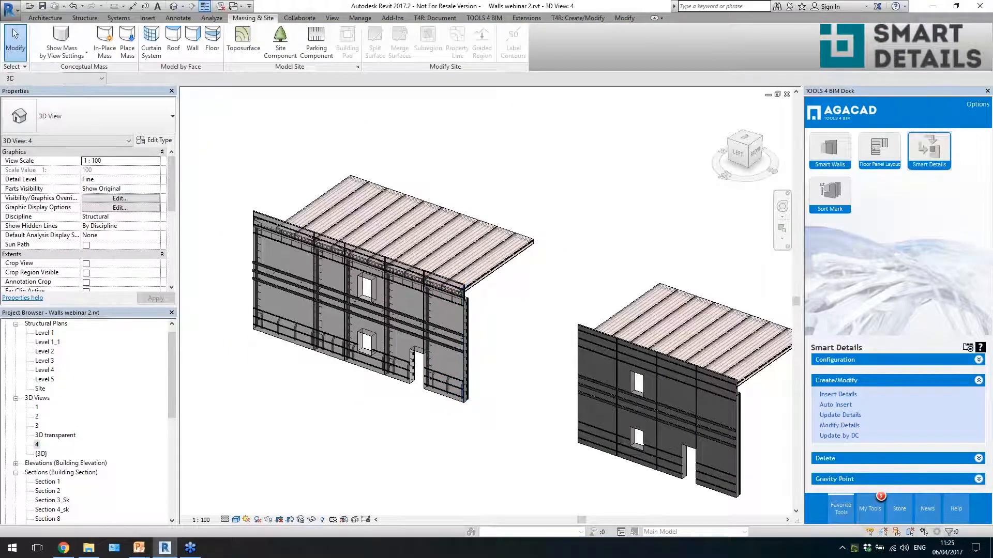
# - Temporarily hide the ribbed floor slabs attached to the detailed wall and turn the view to the wall's inner face
pyautogui.keyDown('shift'); pyautogui.moveTo(464, 362); pyautogui.dragTo(410, 355, button='middle'); pyautogui.keyUp('shift')
pyautogui.moveTo(598, 273); pyautogui.dragTo(551, 150)
pyautogui.press('h')
pyautogui.press('h')
pyautogui.keyDown('shift'); pyautogui.moveTo(553, 176); pyautogui.dragTo(486, 303, button='middle'); pyautogui.keyUp('shift')
pyautogui.scroll(5, 413, 174)
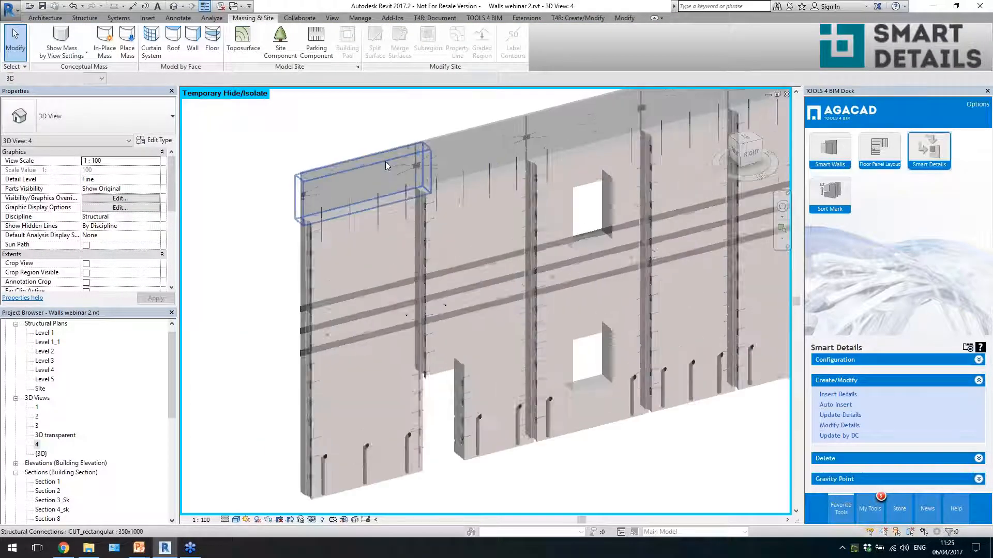
pyautogui.scroll(4, 423, 175)
pyautogui.click(298, 206)
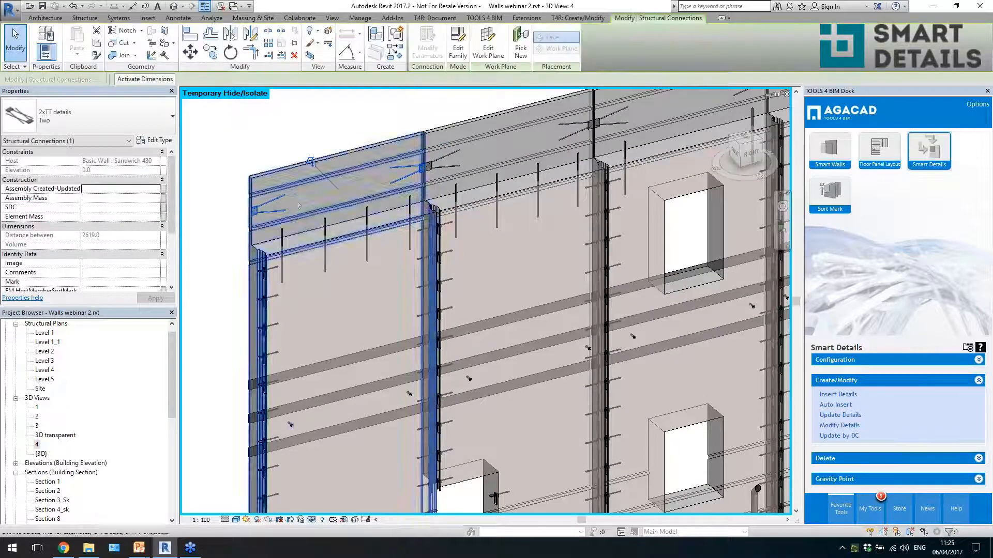
pyautogui.scroll(-2, 310, 208)
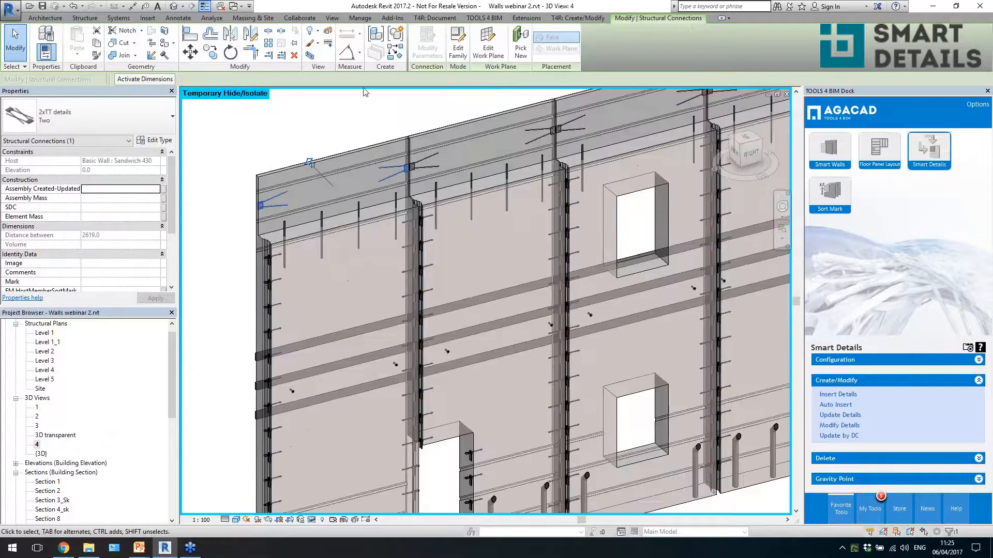
pyautogui.click(395, 51)
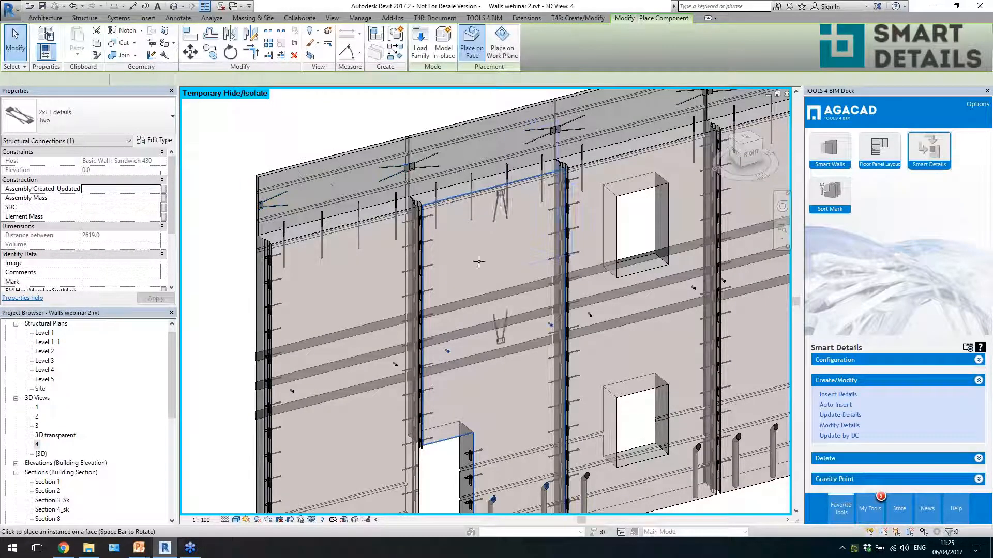
pyautogui.scroll(-2, 291, 295)
pyautogui.scroll(-1, 331, 243)
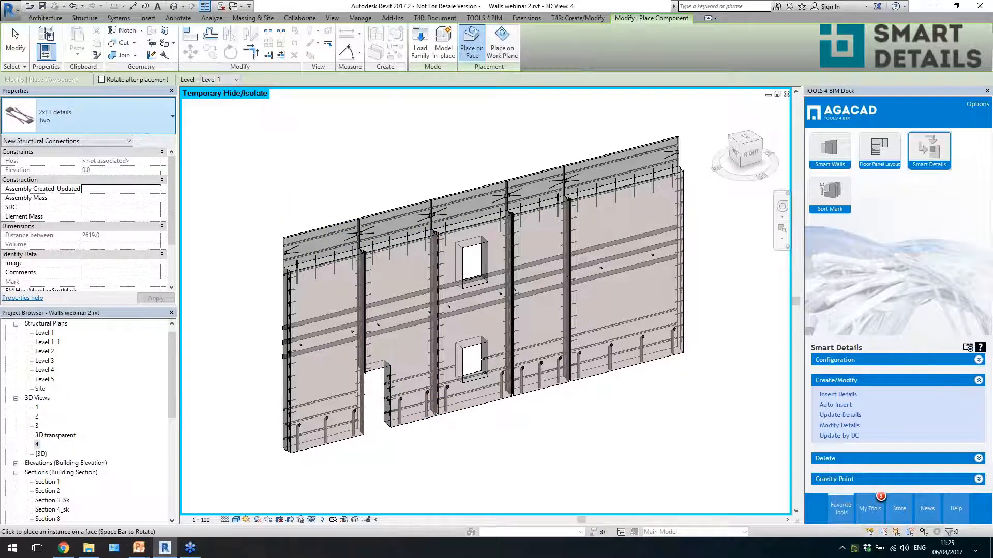
pyautogui.scroll(3, 341, 248)
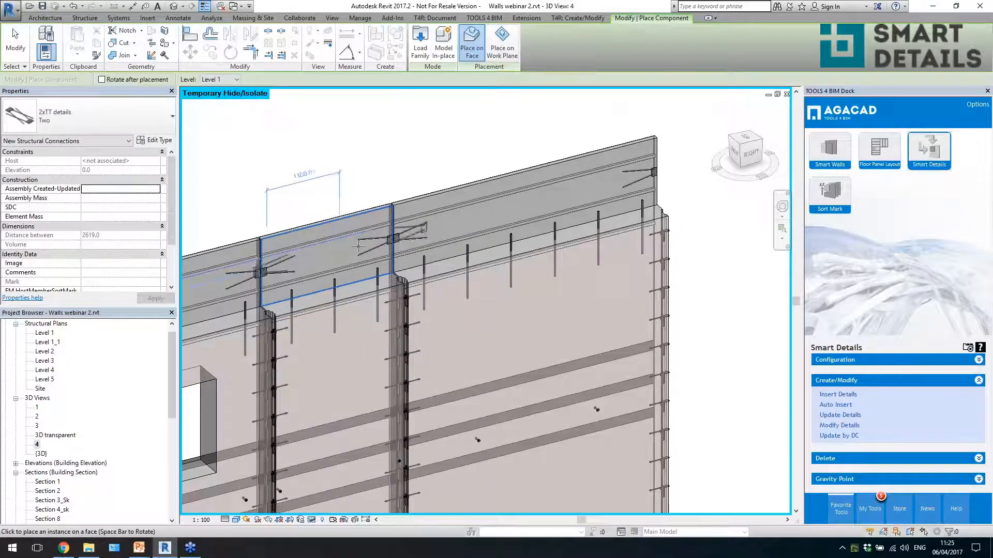
pyautogui.moveTo(359, 247); pyautogui.dragTo(468, 233, button='middle')
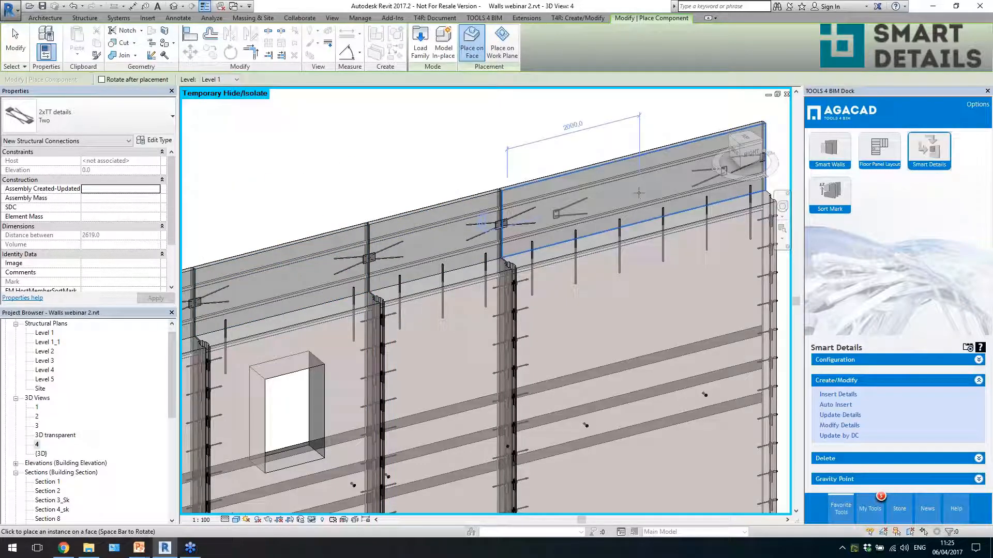
pyautogui.press('Escape')
pyautogui.press('Escape')
# - Select the 2xTT details connection at the top of the widest end panel and examine its distance and length properties
pyautogui.scroll(-3, 535, 278)
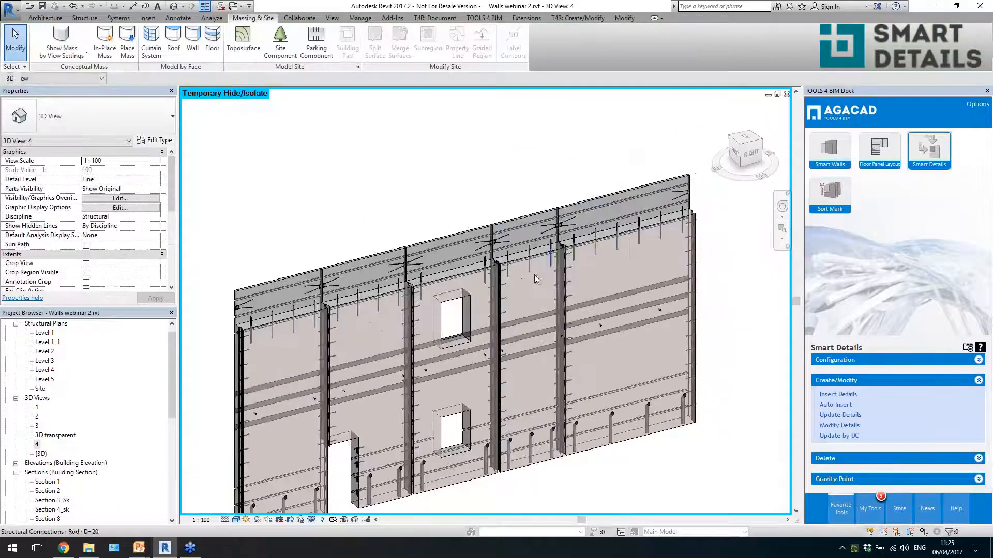
pyautogui.scroll(2, 411, 320)
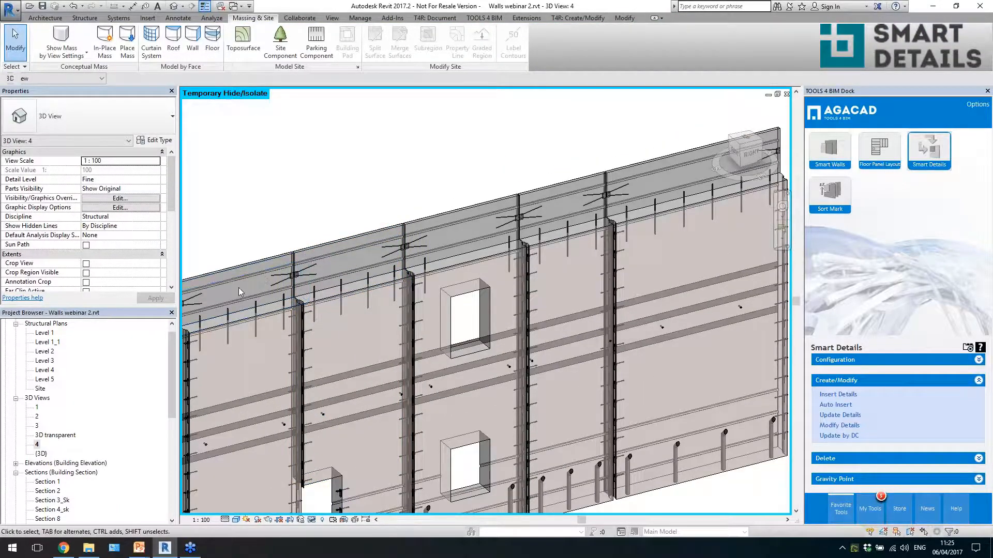
pyautogui.scroll(-2, 561, 226)
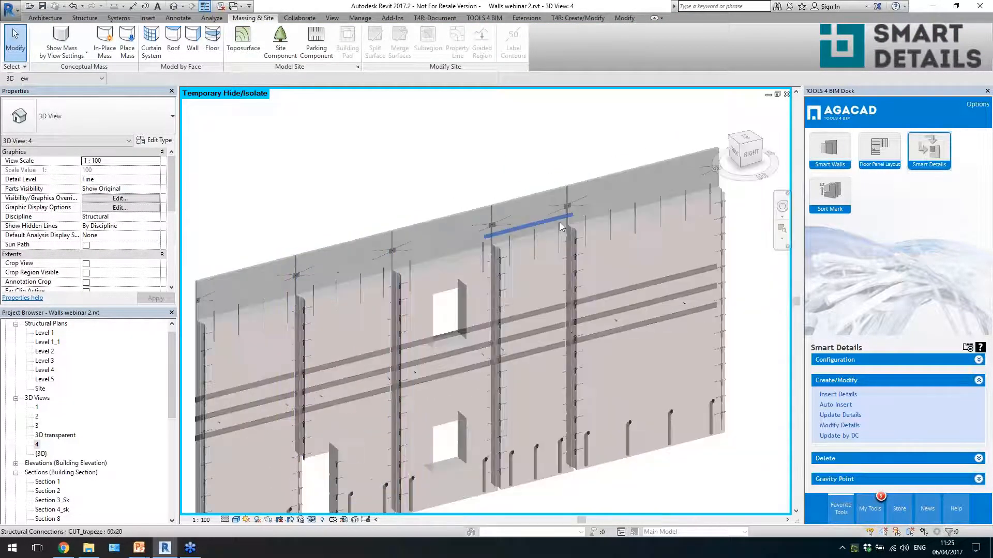
pyautogui.scroll(3, 586, 205)
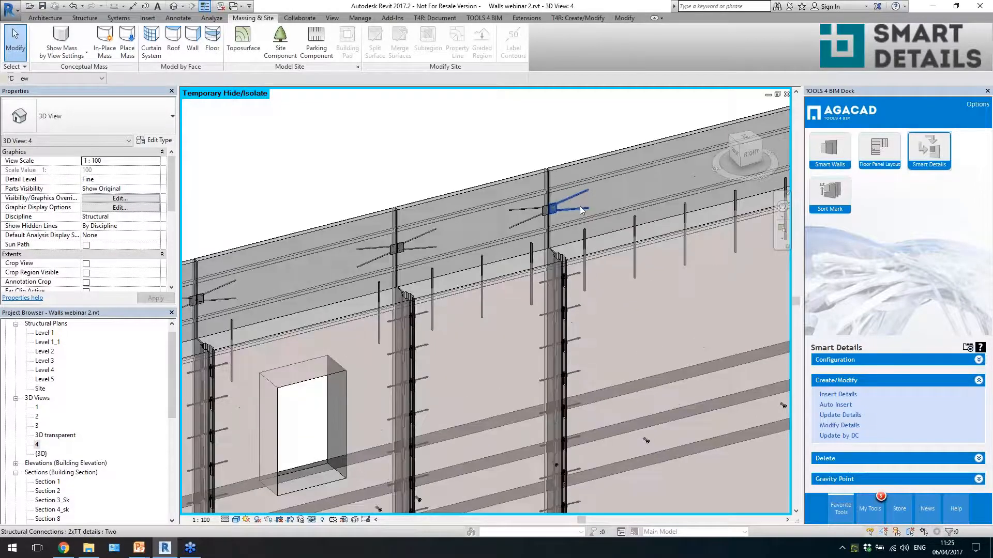
pyautogui.click(579, 206)
pyautogui.scroll(-3, 584, 222)
pyautogui.moveTo(584, 222); pyautogui.dragTo(460, 260, button='middle')
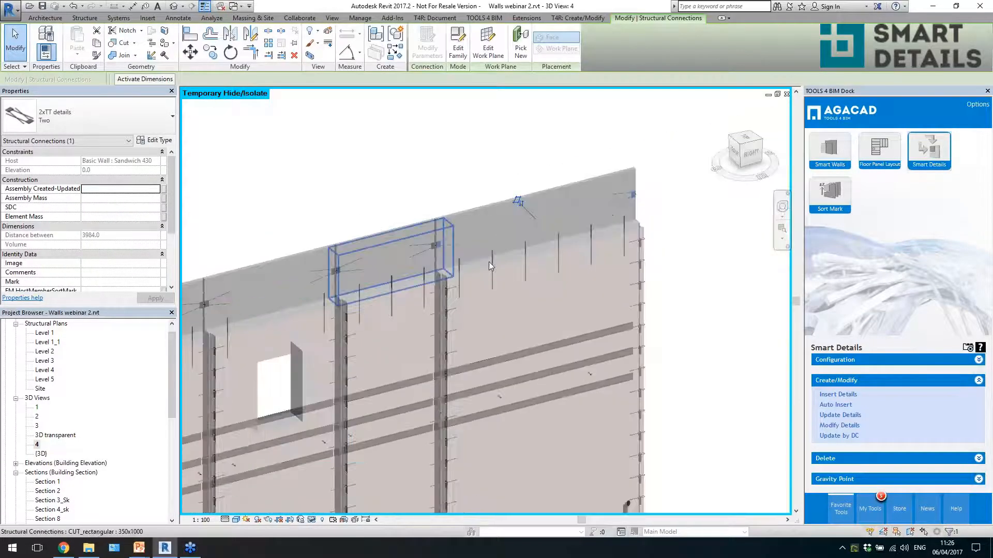
pyautogui.scroll(1, 601, 258)
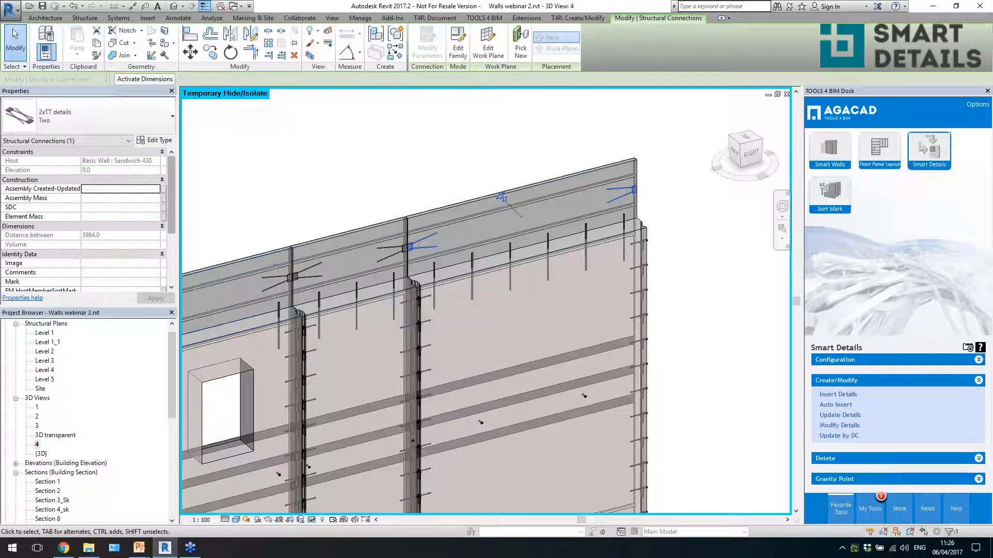
pyautogui.scroll(-3, 160, 279)
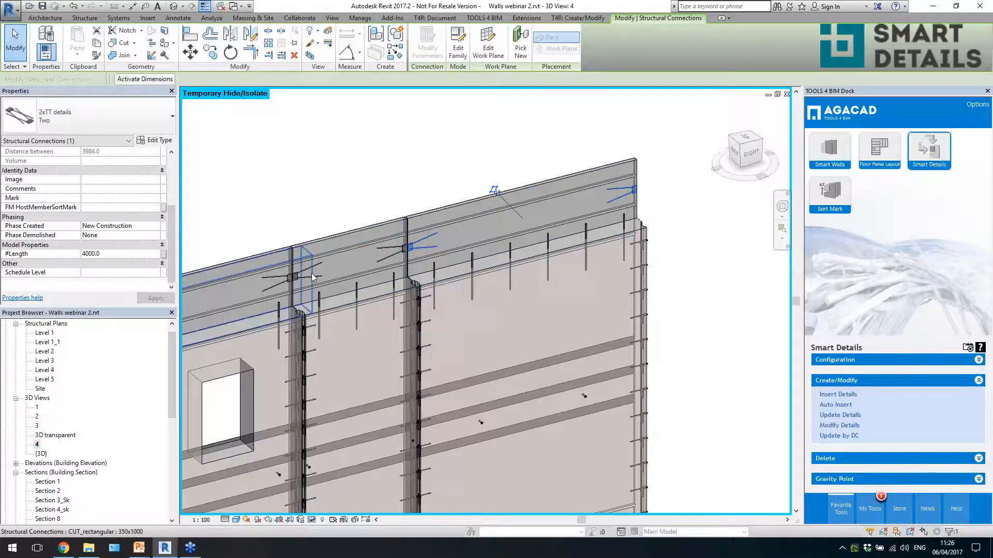
# - Open the 2xTT details family in its Ref. Level floor plan and review the family type parameters and formulas
pyautogui.click(457, 48)
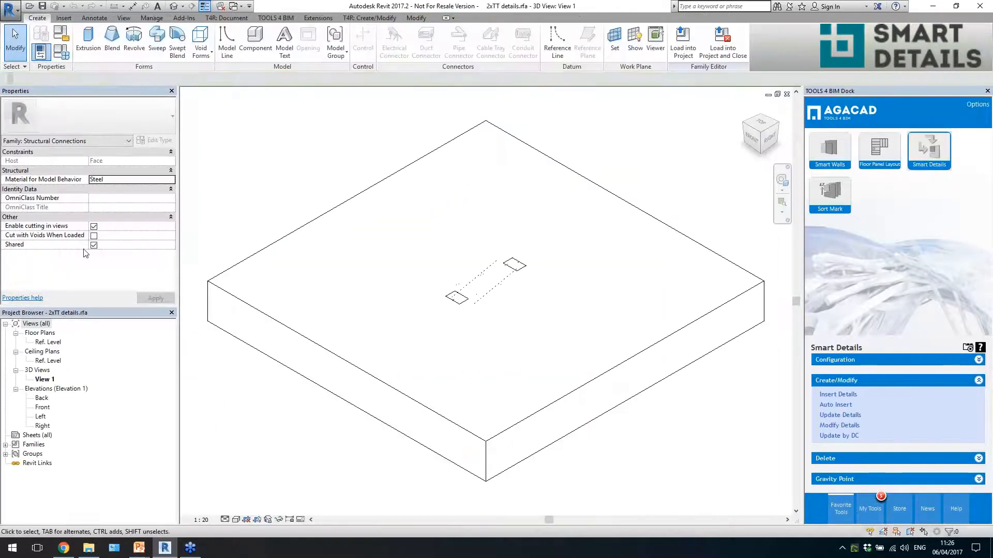
pyautogui.doubleClick(52, 342)
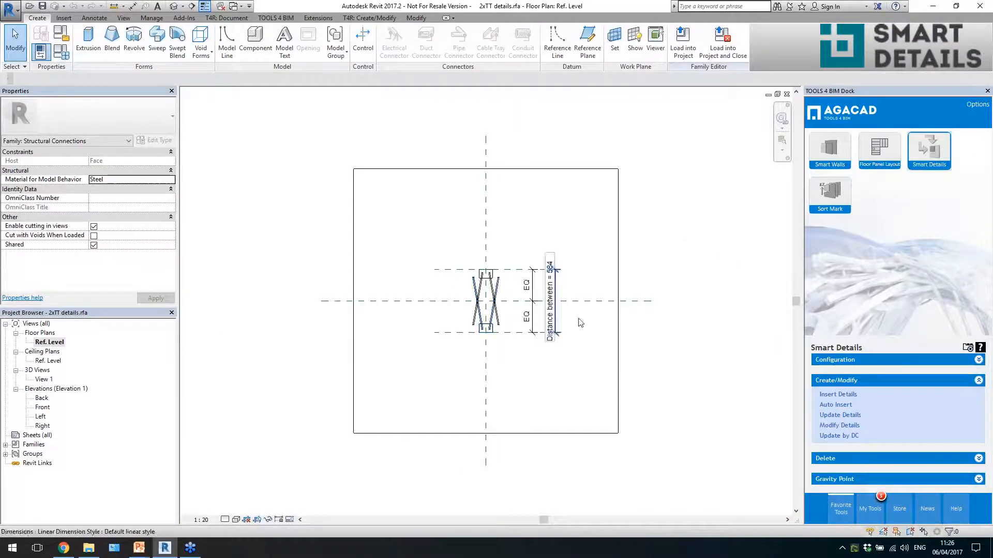
pyautogui.click(66, 57)
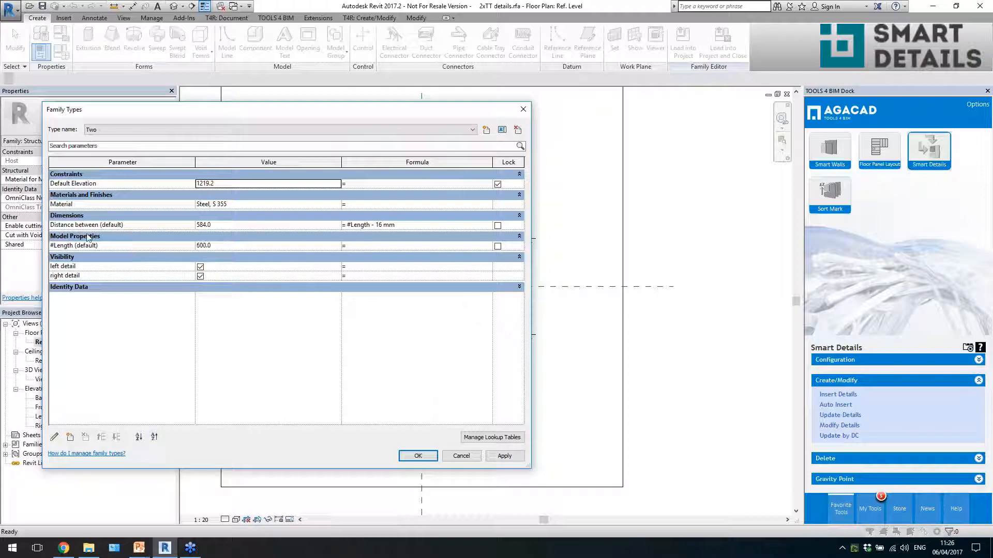
pyautogui.click(455, 458)
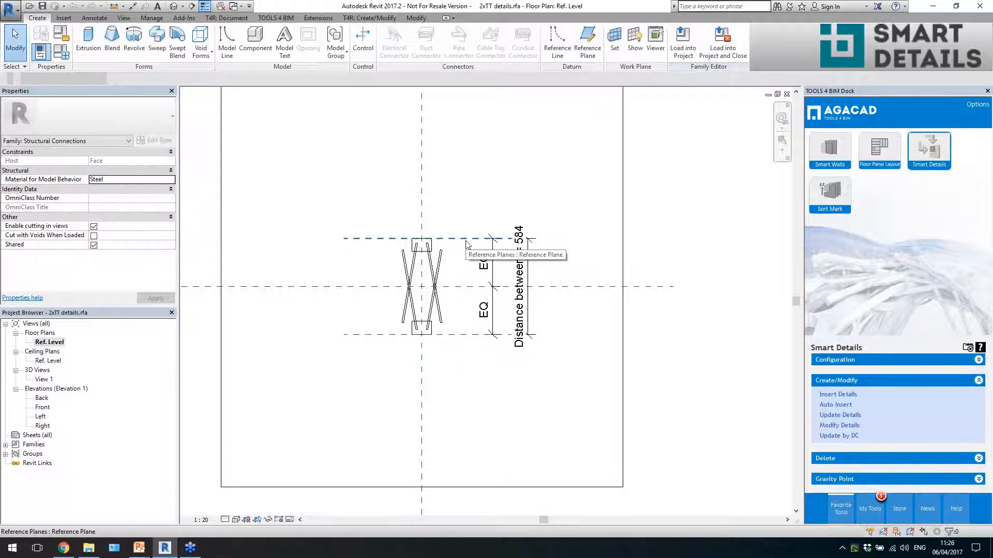
# - Move the upper reference plane to spread the two details about 1920 mm apart, and close the family
pyautogui.moveTo(466, 241); pyautogui.dragTo(482, 125)
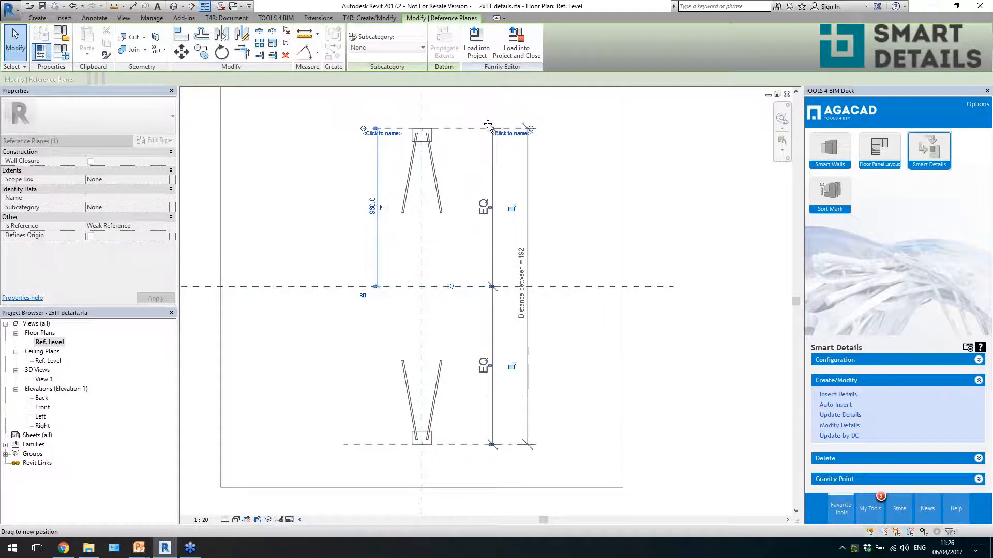
pyautogui.click(787, 94)
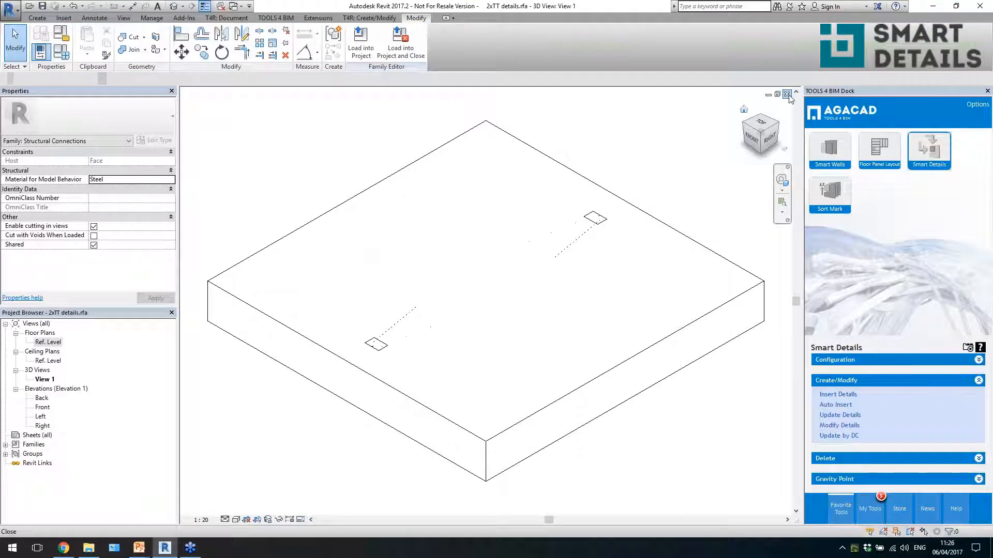
pyautogui.click(786, 94)
pyautogui.click(514, 279)
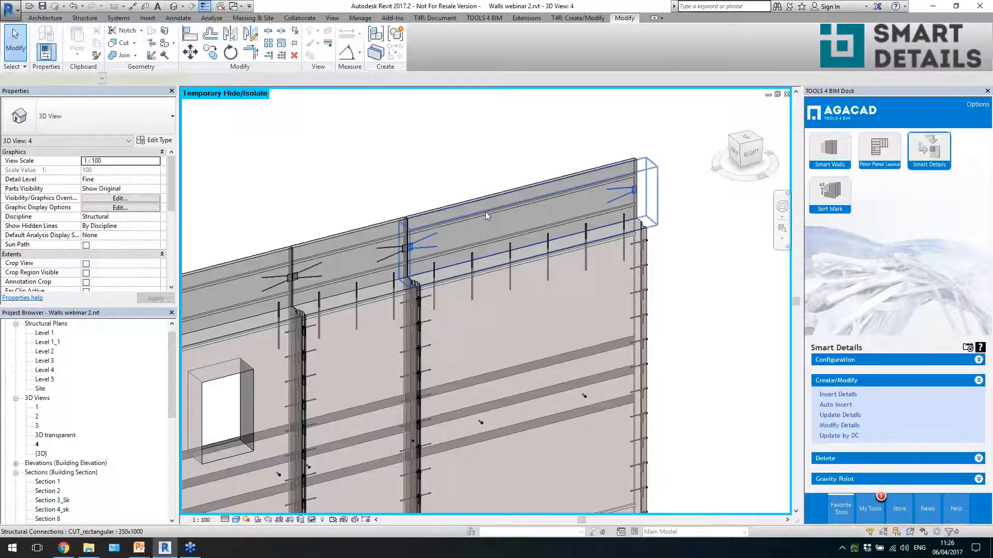
pyautogui.click(485, 212)
pyautogui.press('Escape')
pyautogui.scroll(-2, 615, 232)
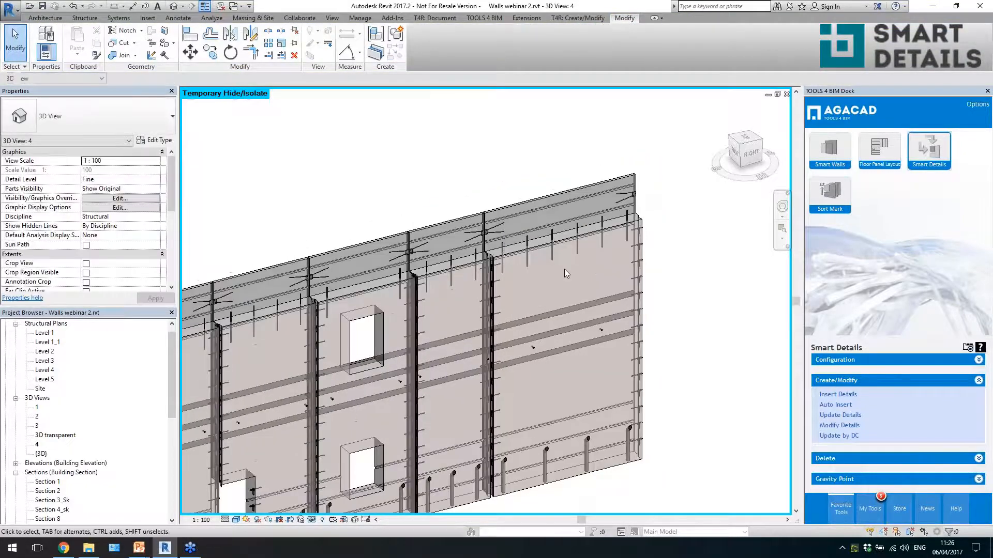
pyautogui.scroll(-2, 621, 277)
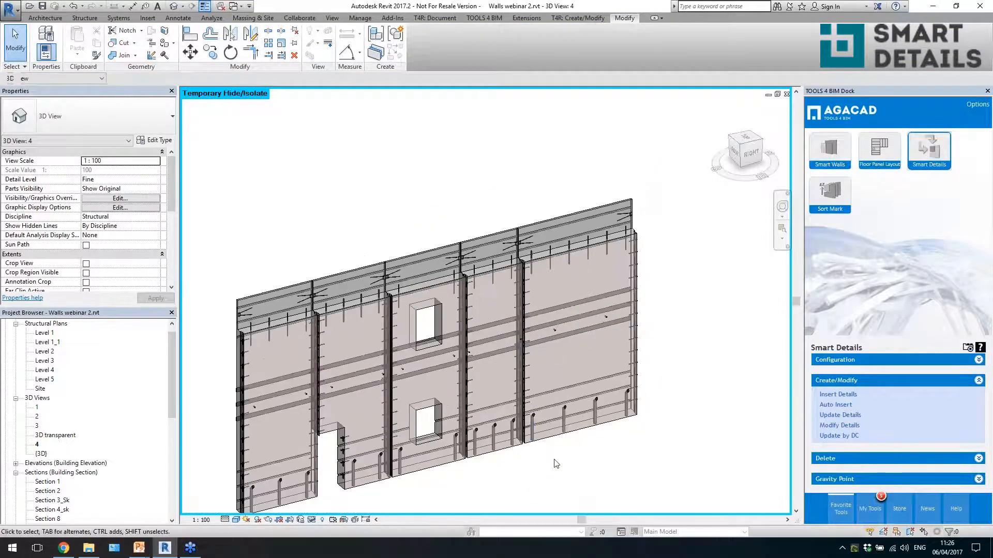
pyautogui.moveTo(555, 464); pyautogui.dragTo(605, 359, button='middle')
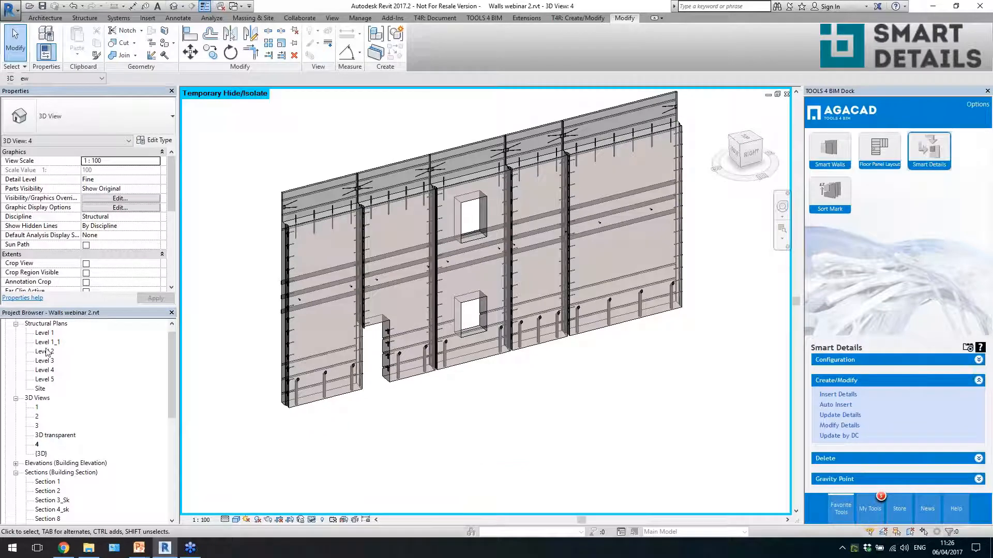
# - Open 3D view 2, select the Cut_wall end_massive element at a panel joint near the door, and examine its properties
pyautogui.doubleClick(37, 417)
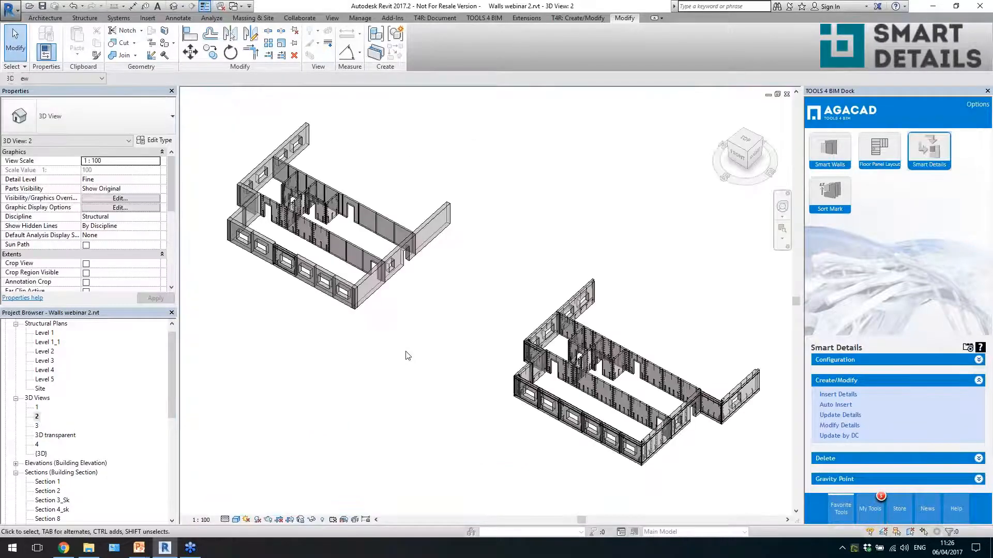
pyautogui.scroll(10, 631, 448)
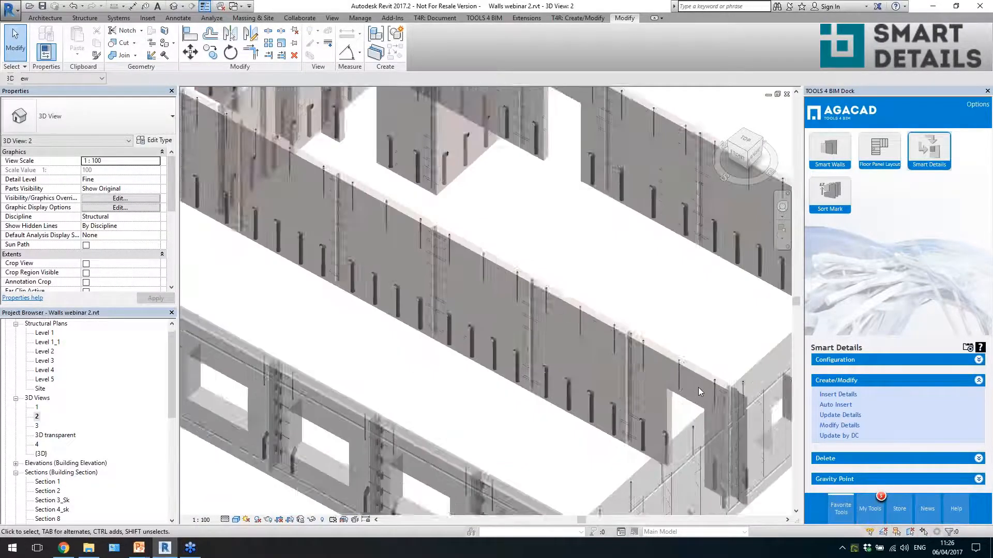
pyautogui.scroll(-3, 564, 281)
pyautogui.click(574, 315)
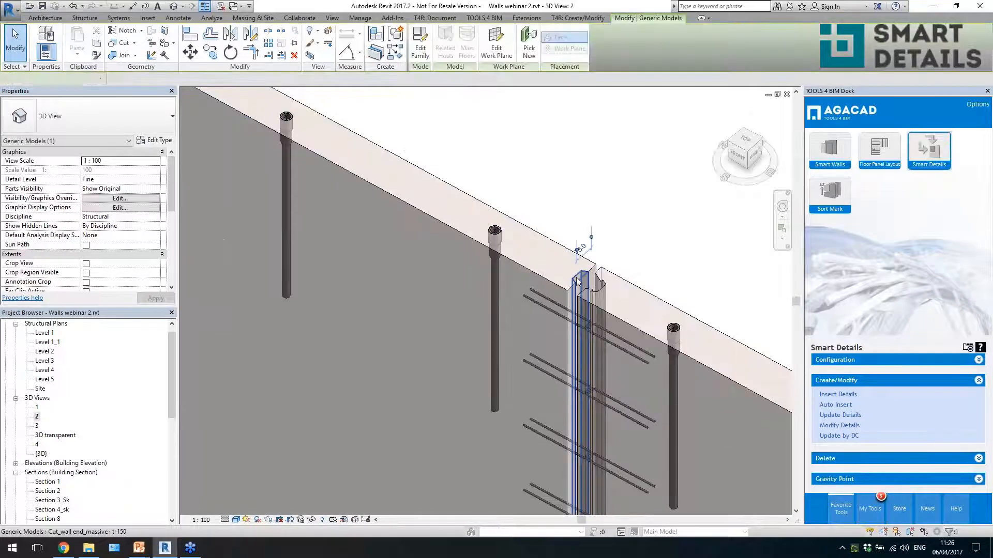
pyautogui.keyDown('shift'); pyautogui.moveTo(563, 332); pyautogui.dragTo(535, 331, button='middle'); pyautogui.keyUp('shift')
pyautogui.scroll(6, 546, 505)
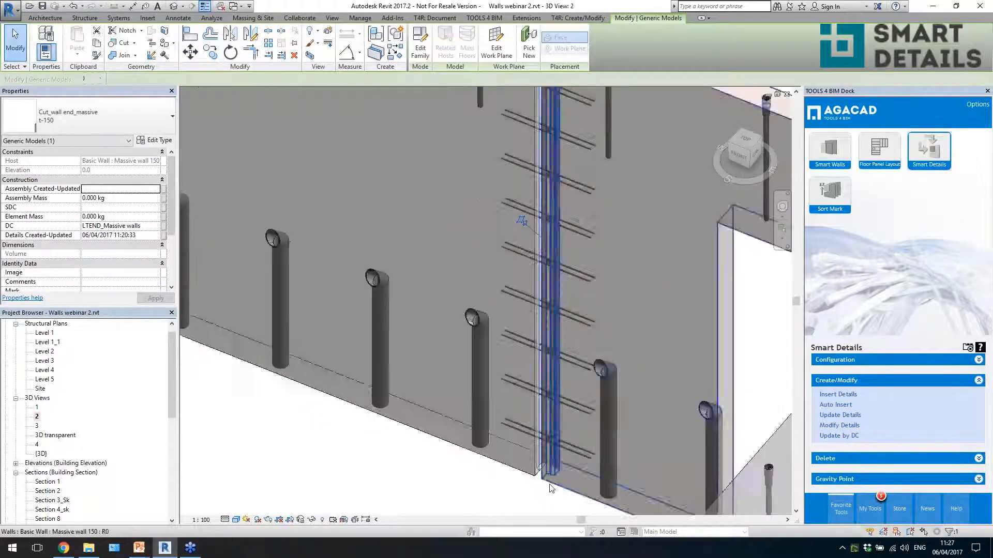
pyautogui.scroll(-6, 491, 227)
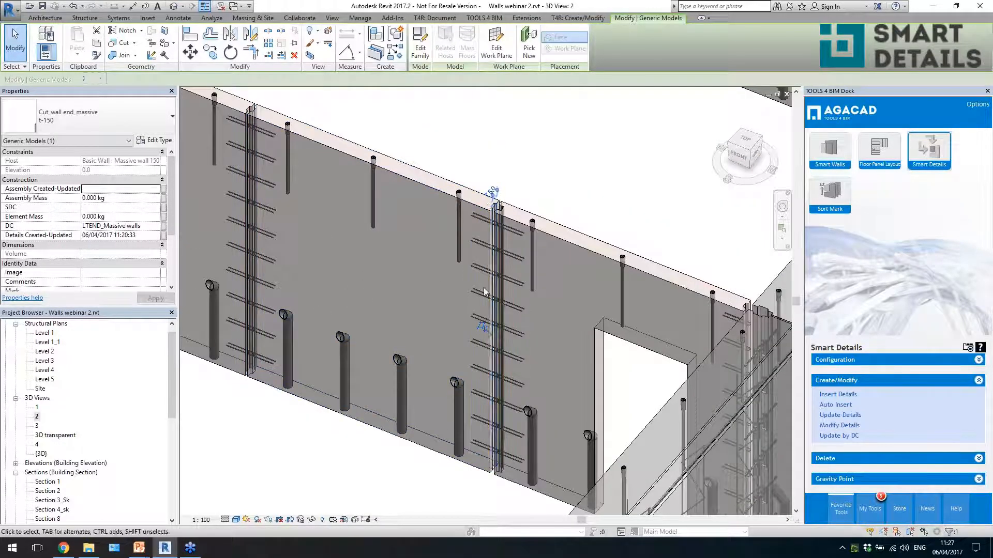
pyautogui.scroll(-5, 170, 223)
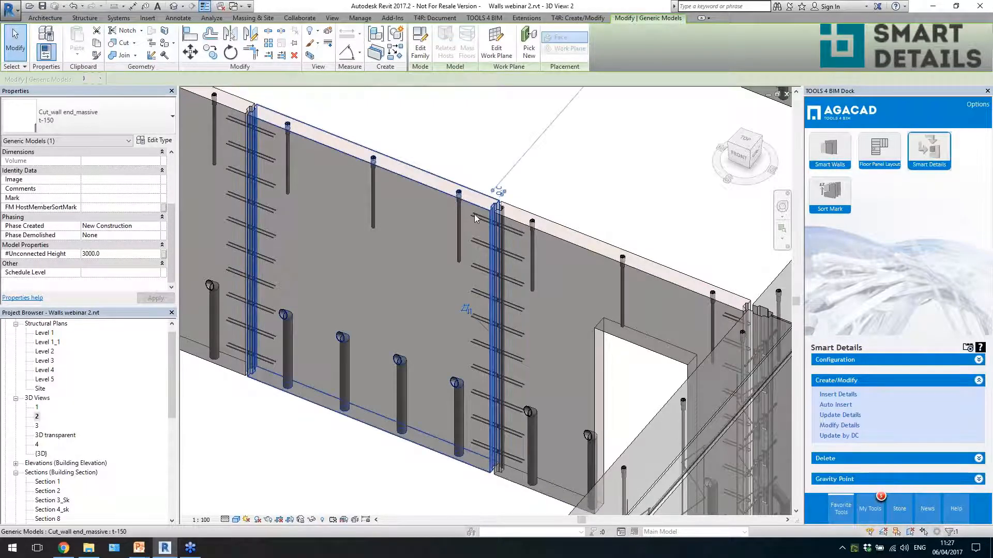
# - Check the construction properties of the adjoining Massive wall 150 panel and reselect the wall end cut at its joint
pyautogui.click(464, 200)
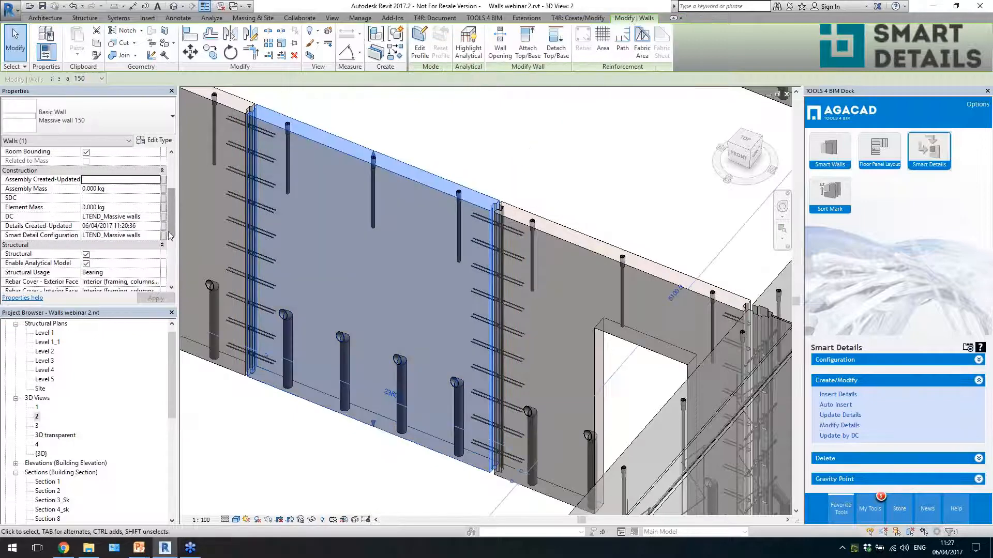
pyautogui.moveTo(170, 231)
pyautogui.mouseDown()
pyautogui.moveTo(175, 190)
pyautogui.moveTo(176, 266)
pyautogui.moveTo(176, 234)
pyautogui.mouseUp()
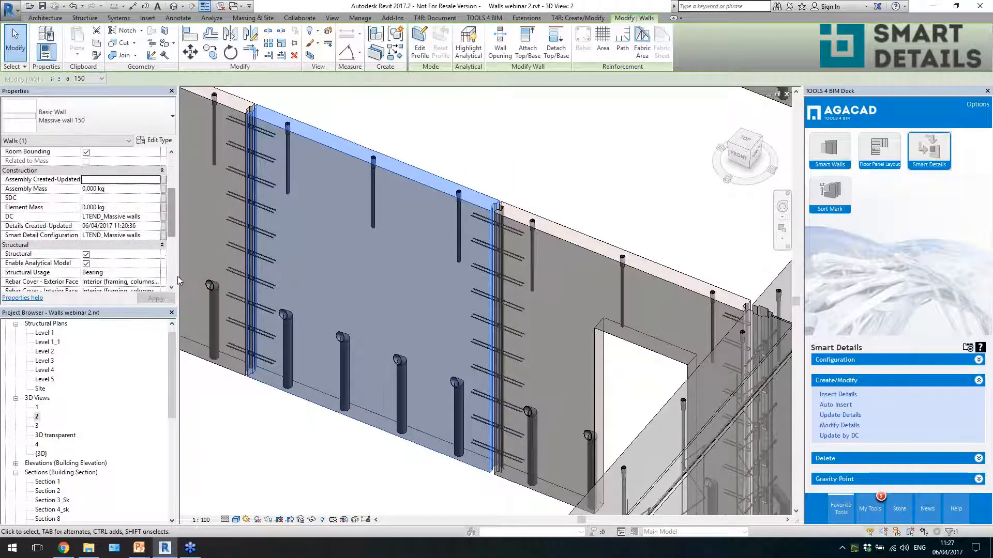
pyautogui.click(494, 208)
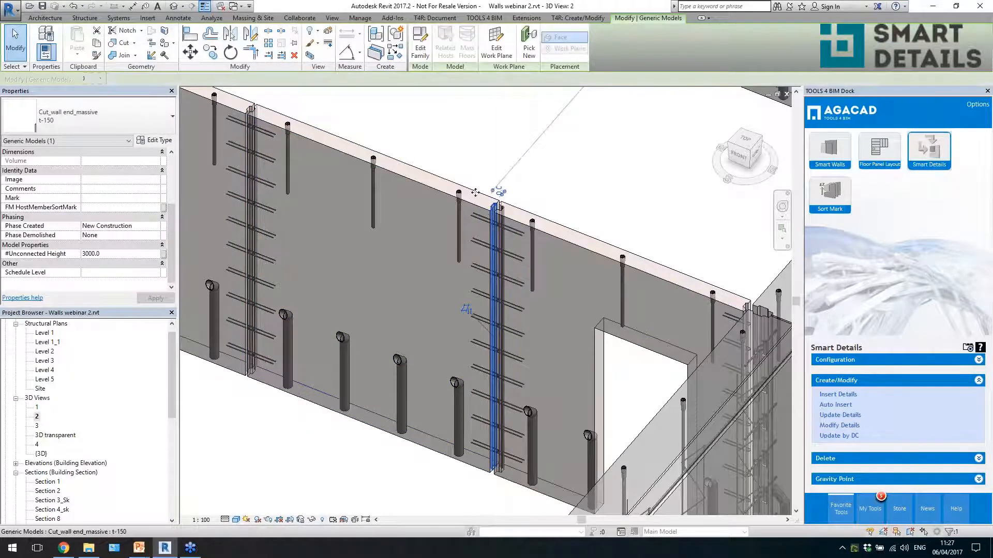
# - Open the Cut_wall end_massive family, inspect the #Unconnected Height dimension in its Ref. Level floor plan, and close the family
pyautogui.click(420, 51)
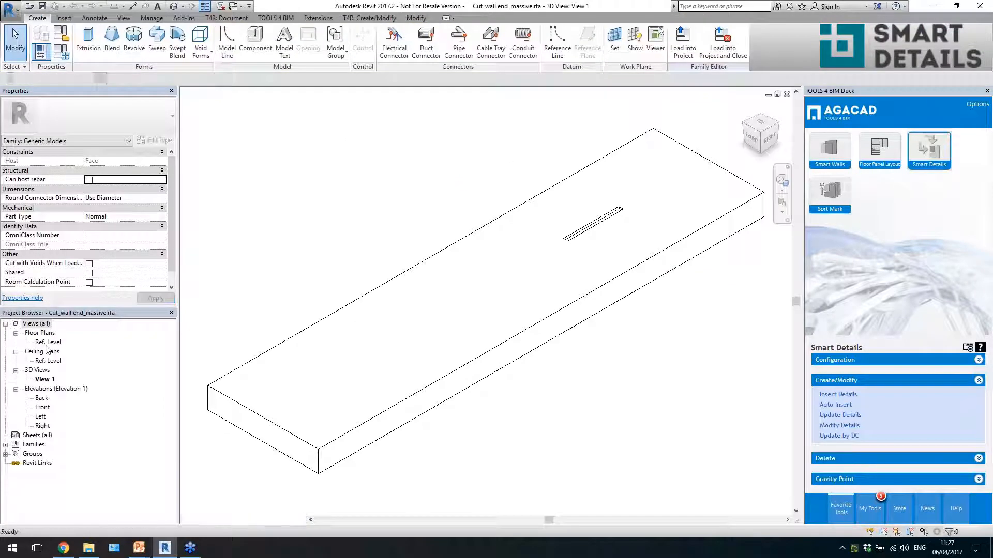
pyautogui.doubleClick(48, 342)
pyautogui.scroll(4, 515, 237)
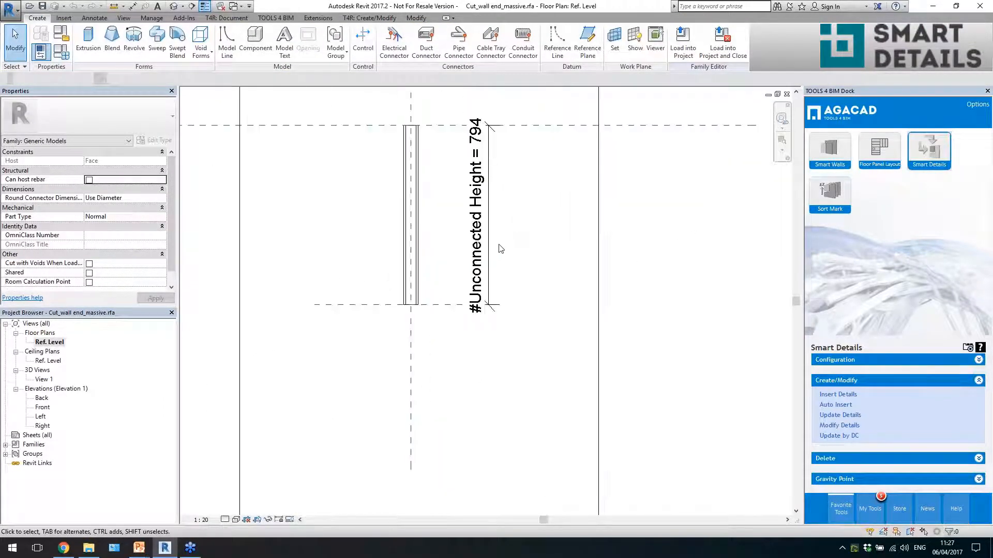
pyautogui.click(489, 243)
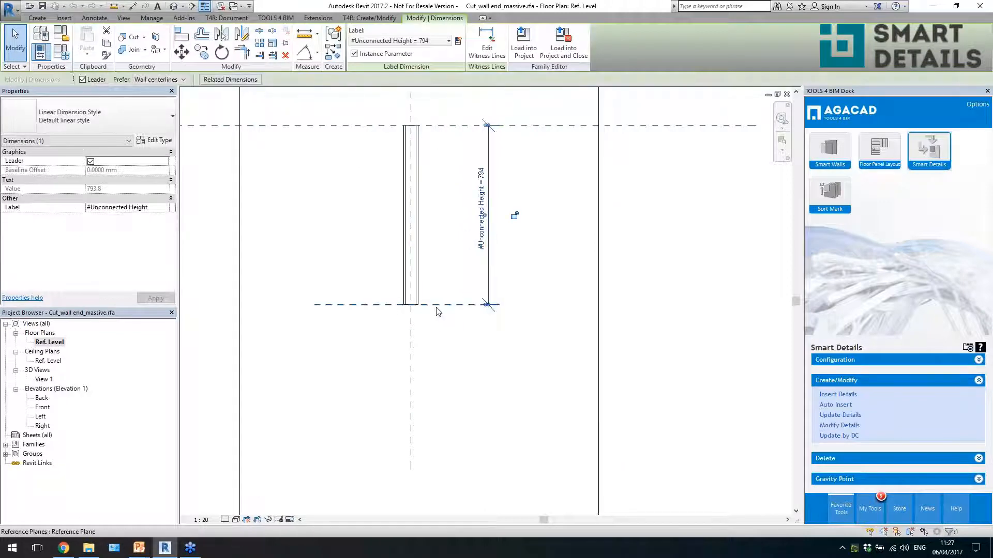
pyautogui.click(442, 279)
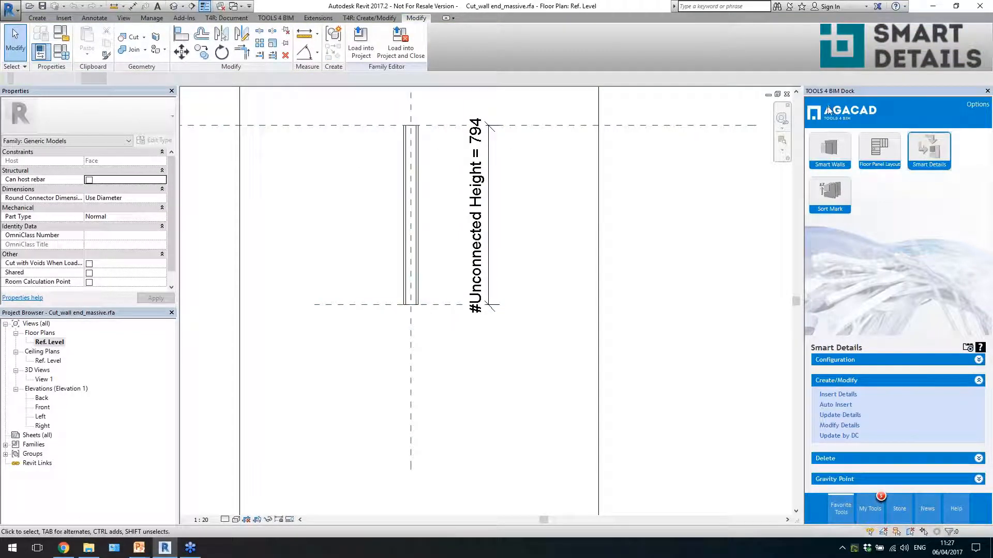
pyautogui.click(787, 94)
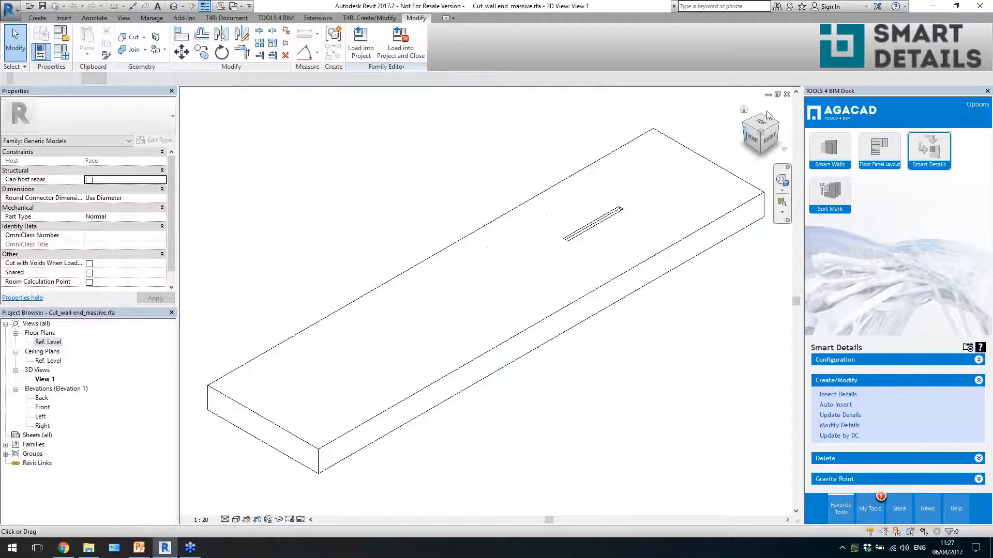
pyautogui.click(786, 94)
pyautogui.click(518, 278)
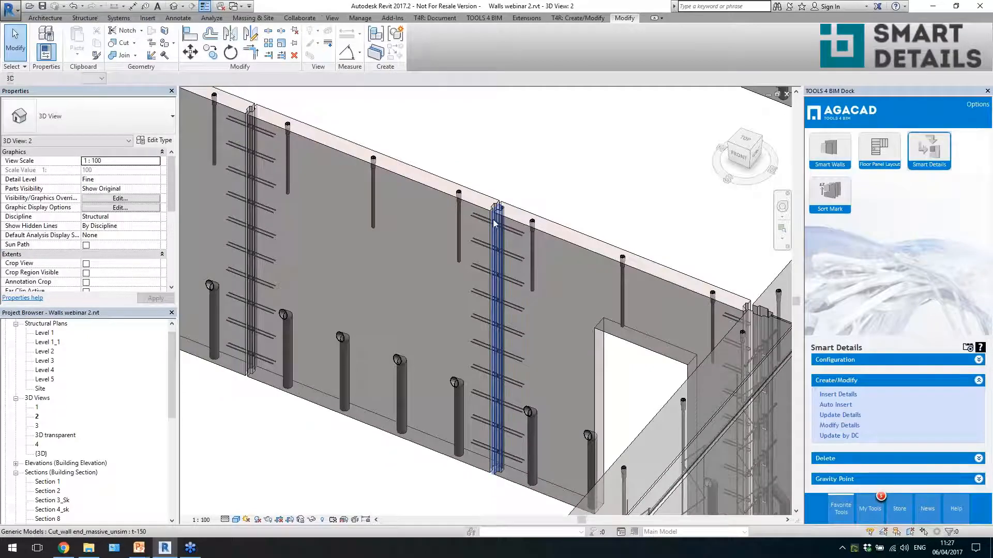
# - View the whole wall model, and open 3D view 4
pyautogui.scroll(-8, 446, 256)
pyautogui.scroll(3, 414, 244)
pyautogui.scroll(-6, 414, 244)
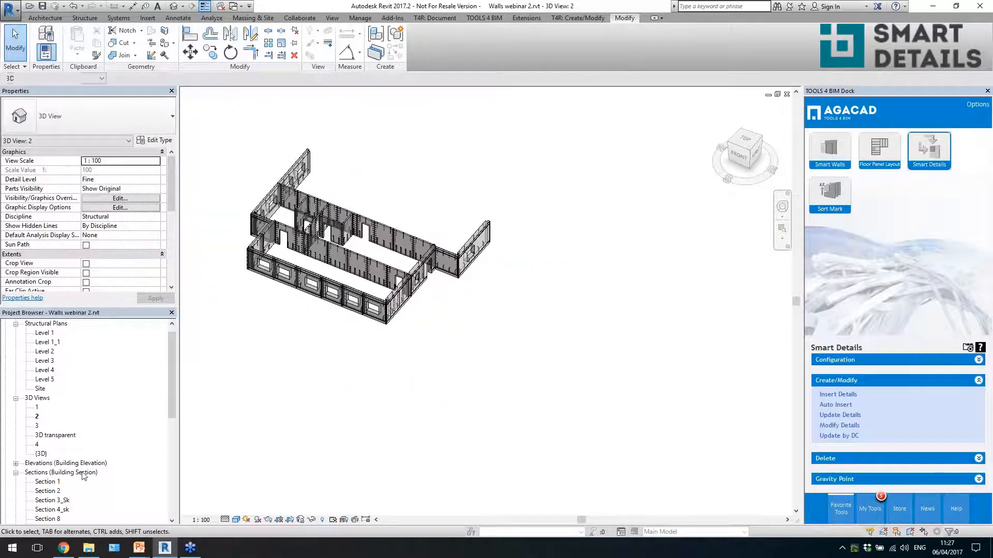
pyautogui.doubleClick(37, 445)
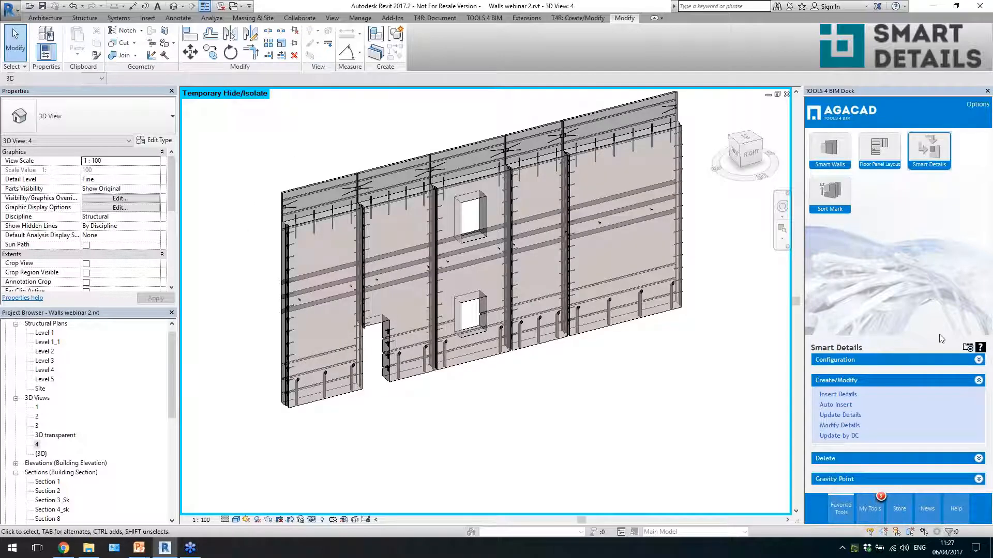
# - Open the Smart Details online help, review its technical documentation and sample projects, and return to Revit
pyautogui.click(980, 348)
pyautogui.scroll(-5, 578, 178)
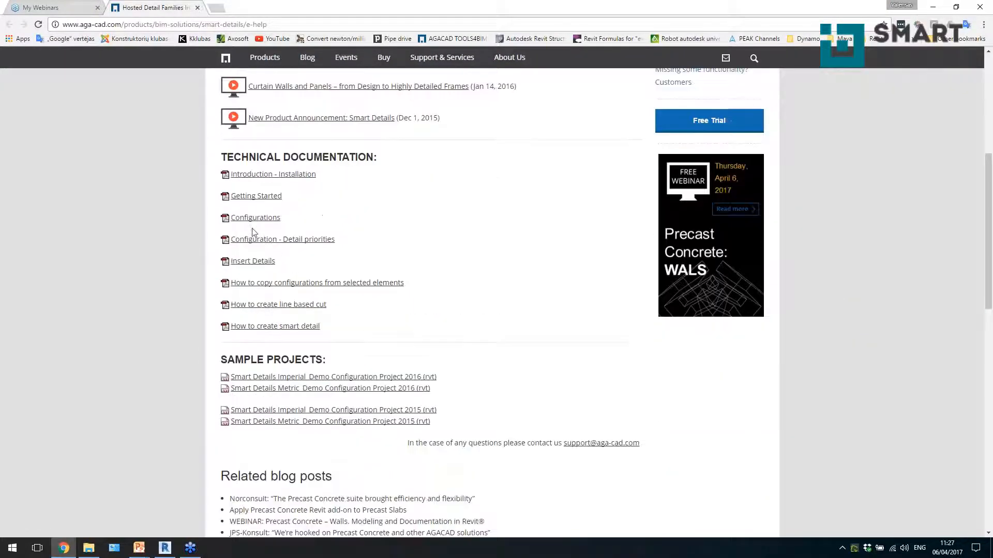
pyautogui.scroll(-5, 250, 228)
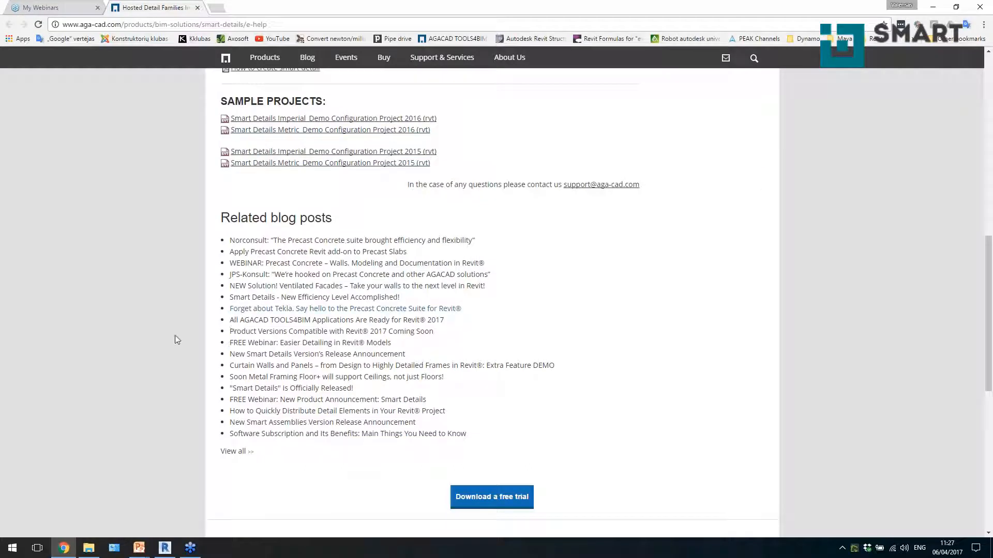
pyautogui.click(164, 547)
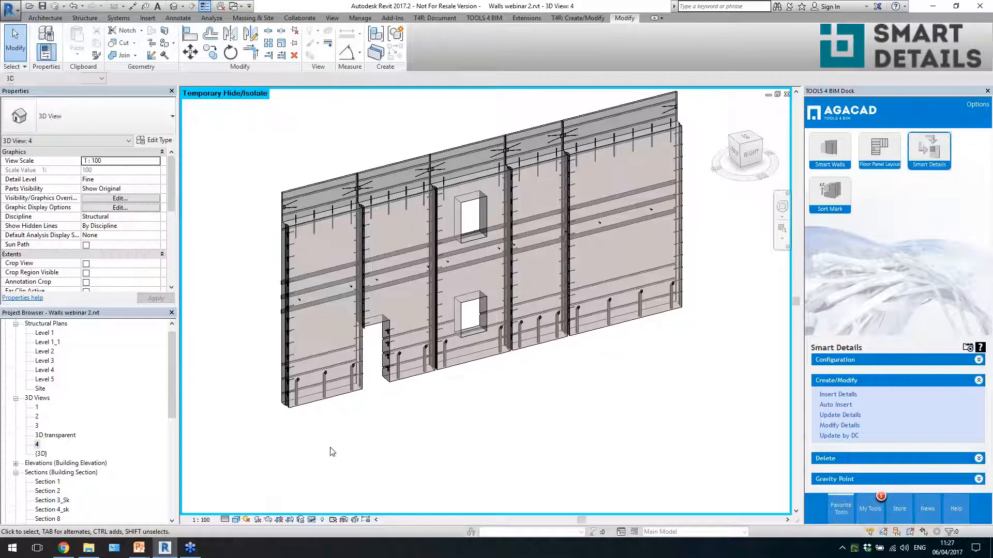
# - Examine the detailed wall panels and the adjoining floor slabs from several sides in 3D view 4
pyautogui.keyDown('shift'); pyautogui.moveTo(586, 390); pyautogui.dragTo(381, 358, button='middle'); pyautogui.keyUp('shift')
pyautogui.keyDown('shift'); pyautogui.moveTo(408, 410); pyautogui.dragTo(400, 424, button='middle'); pyautogui.keyUp('shift')
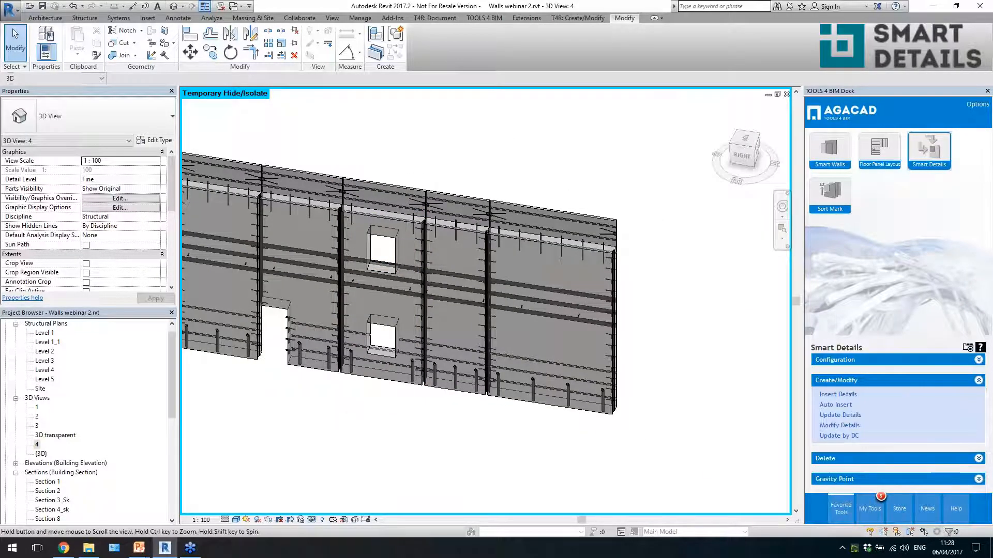
pyautogui.moveTo(342, 415); pyautogui.dragTo(664, 385, button='middle')
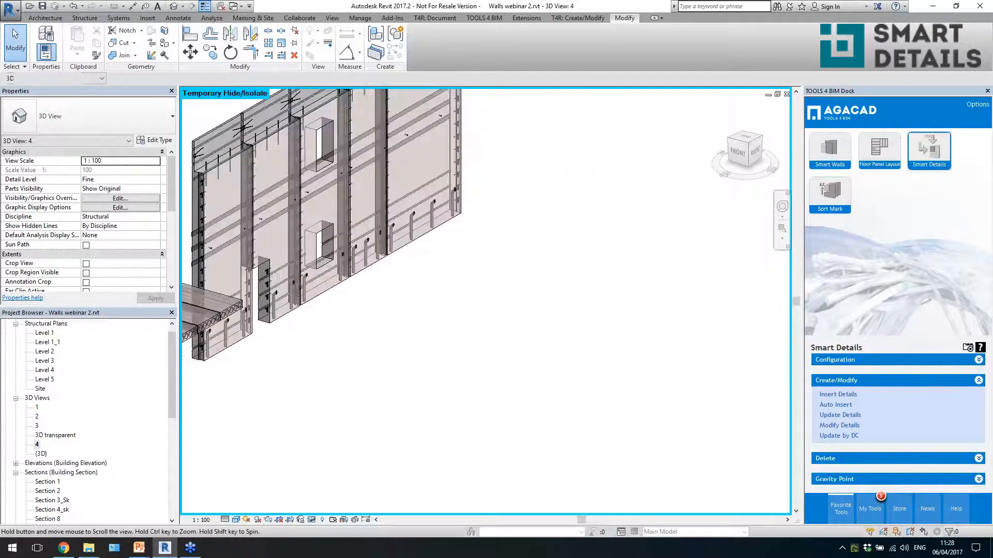
pyautogui.moveTo(447, 347); pyautogui.dragTo(636, 416, button='middle')
pyautogui.moveTo(534, 427); pyautogui.dragTo(756, 303, button='middle')
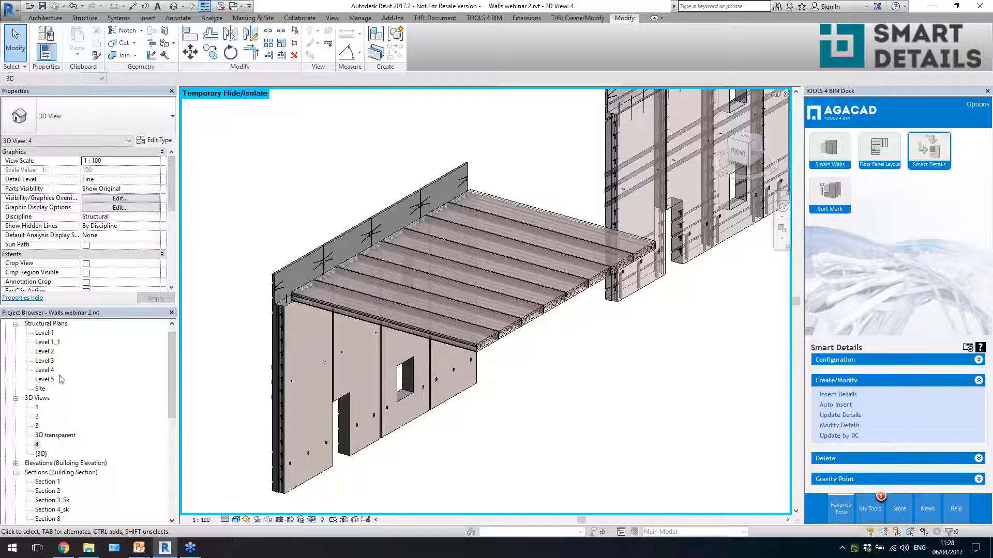
# - Open 3D view 2 and check the Mark and dimension properties of a Massive wall 150 panel in the model without details
pyautogui.doubleClick(39, 416)
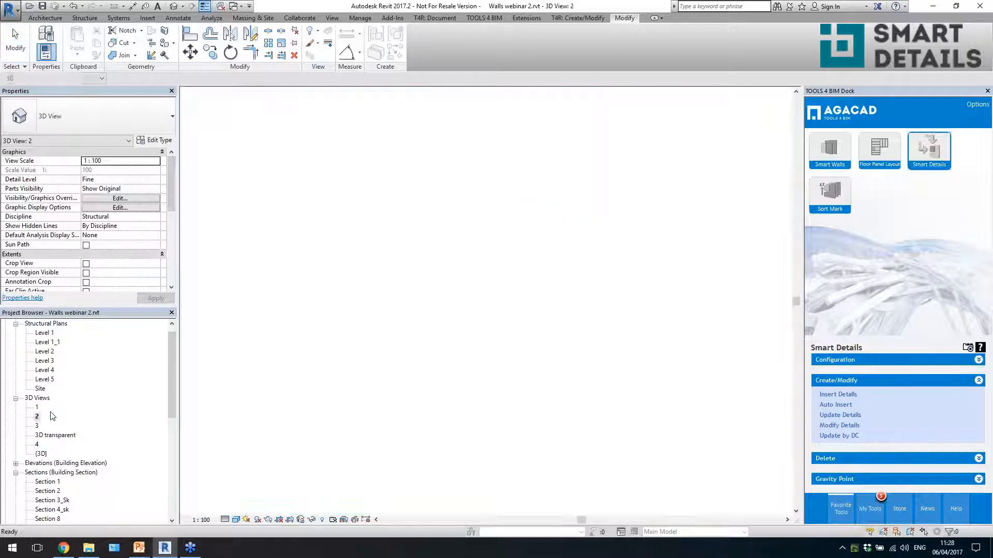
pyautogui.keyDown('shift'); pyautogui.moveTo(444, 331); pyautogui.dragTo(705, 405, button='middle'); pyautogui.keyUp('shift')
pyautogui.moveTo(488, 404)
pyautogui.keyDown('shift'); pyautogui.mouseDown(button='middle')
pyautogui.moveTo(506, 405)
pyautogui.moveTo(495, 404)
pyautogui.mouseUp(button='middle'); pyautogui.keyUp('shift')
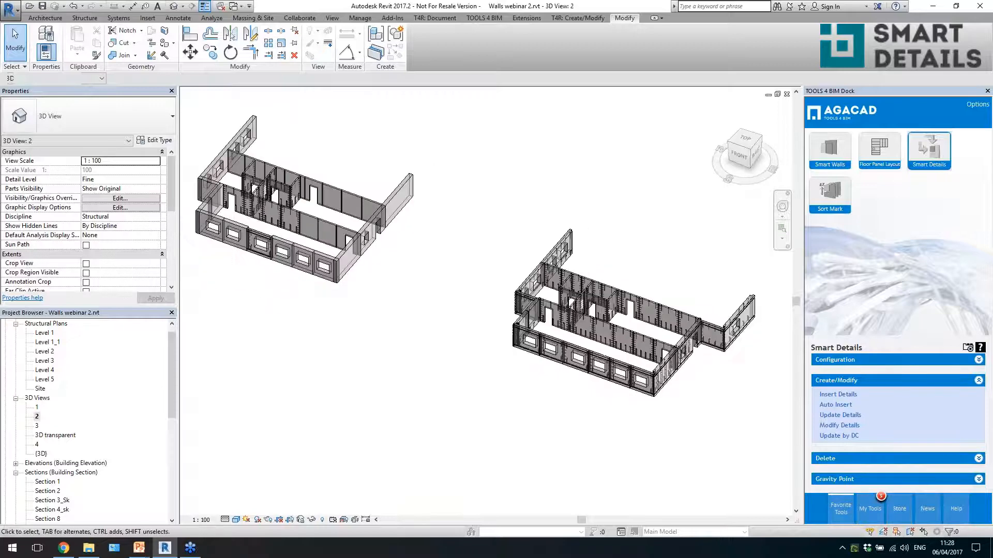
pyautogui.click(321, 228)
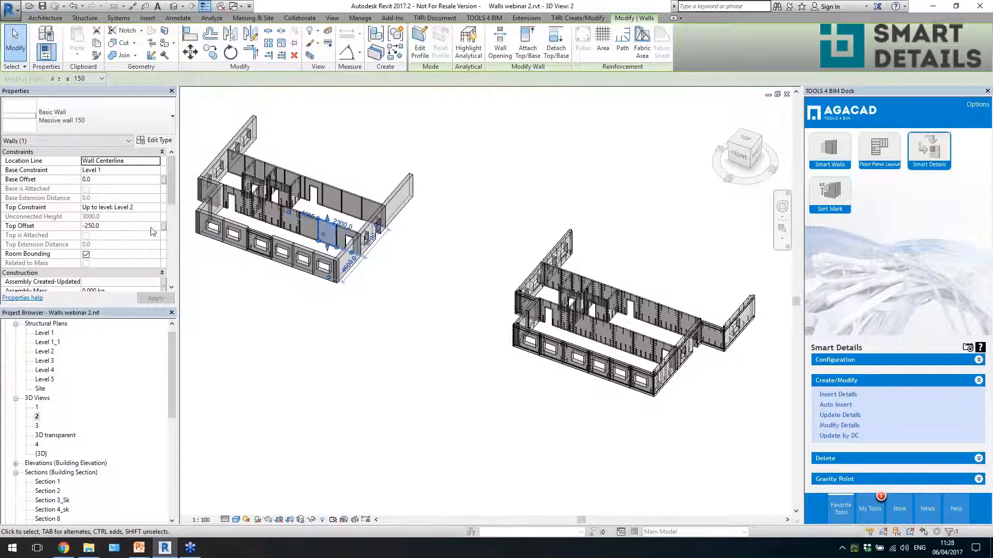
pyautogui.scroll(-5, 163, 275)
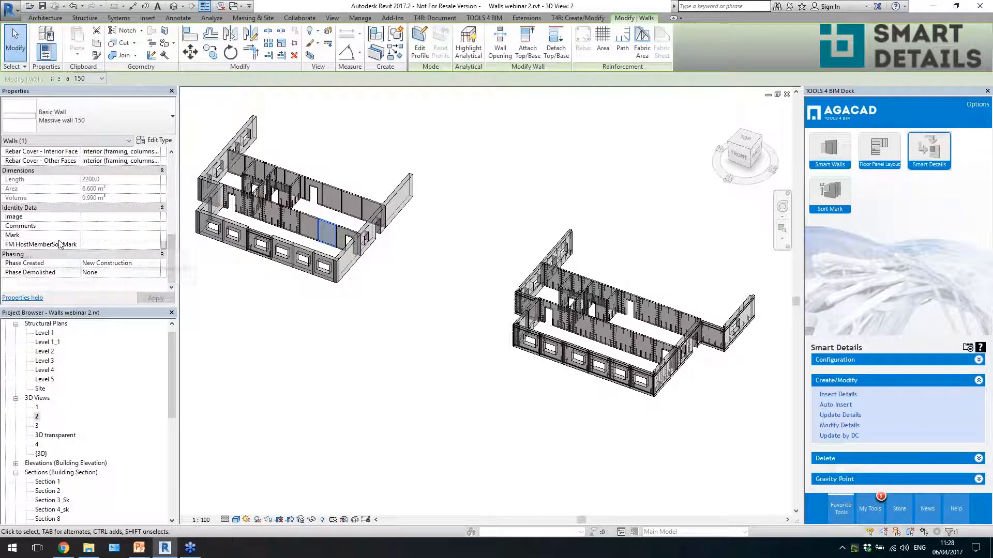
pyautogui.click(288, 314)
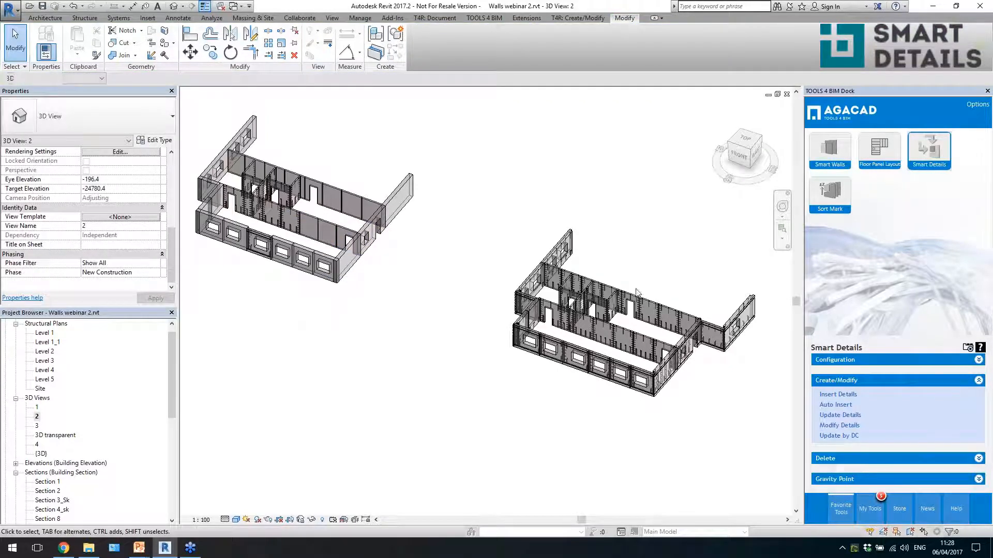
# - Start Sort Mark element numbering for the Walls category, writing the calculated values to the Mark parameter
pyautogui.click(843, 200)
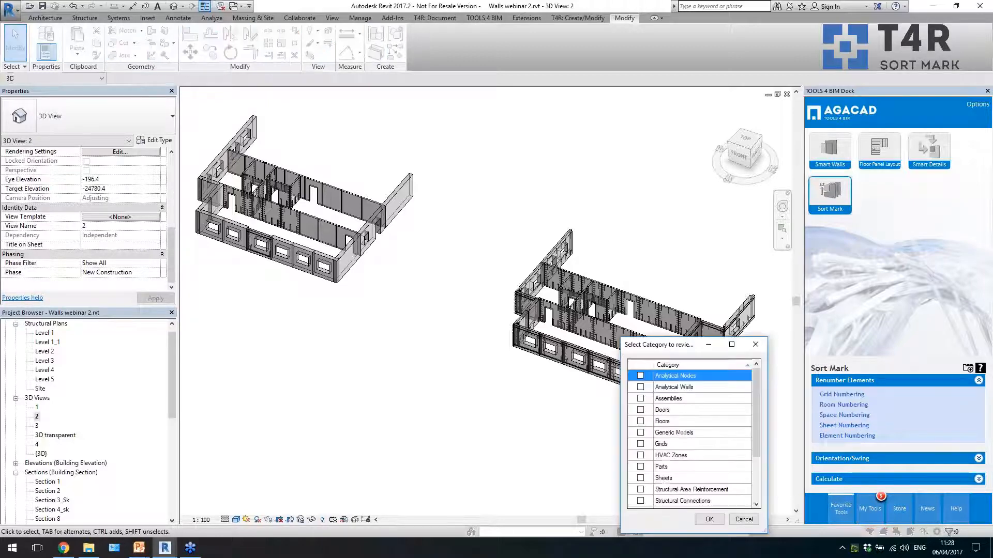
pyautogui.moveTo(754, 404); pyautogui.dragTo(756, 478)
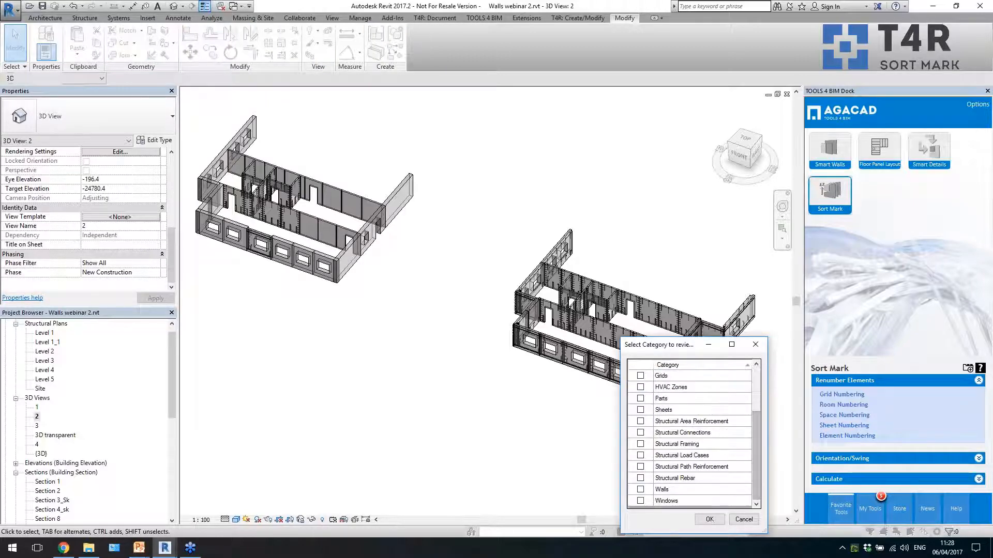
pyautogui.click(640, 489)
pyautogui.click(709, 519)
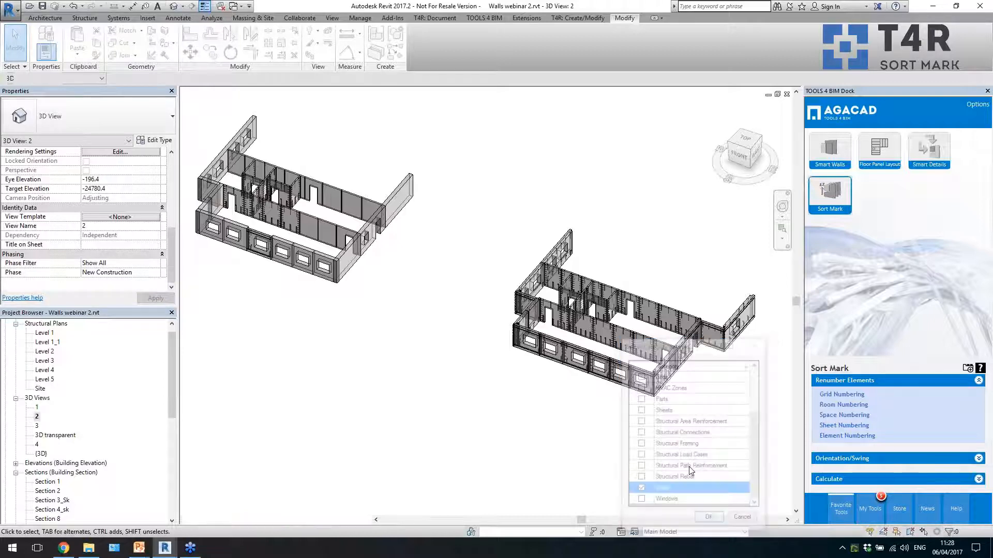
pyautogui.click(637, 445)
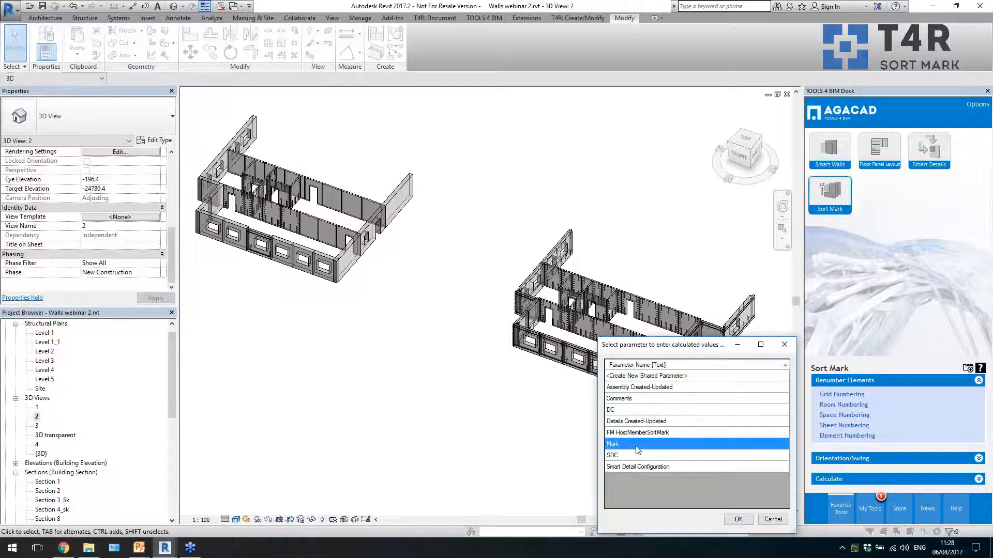
pyautogui.click(736, 520)
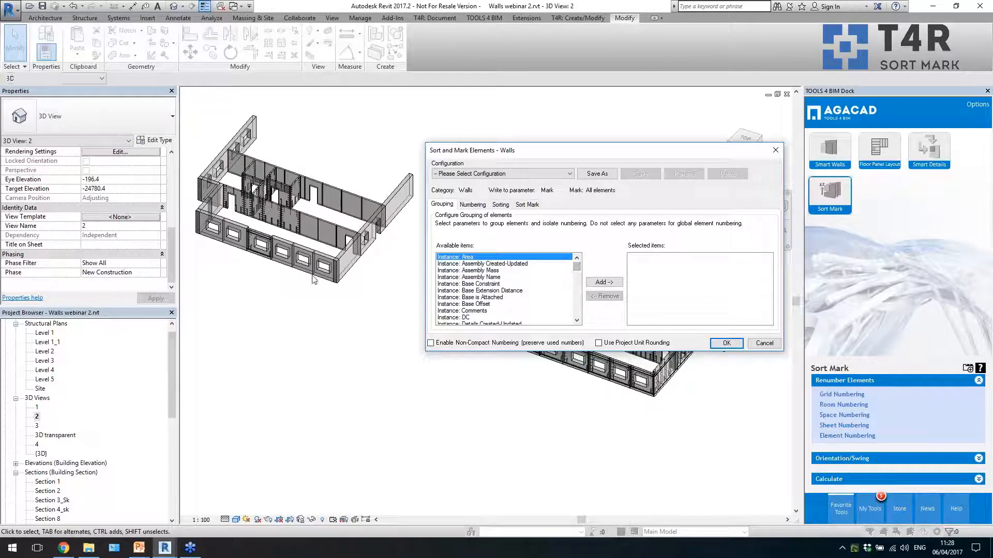
# - Add the instance parameters Volume and Length as numbering criteria for the walls
pyautogui.click(473, 206)
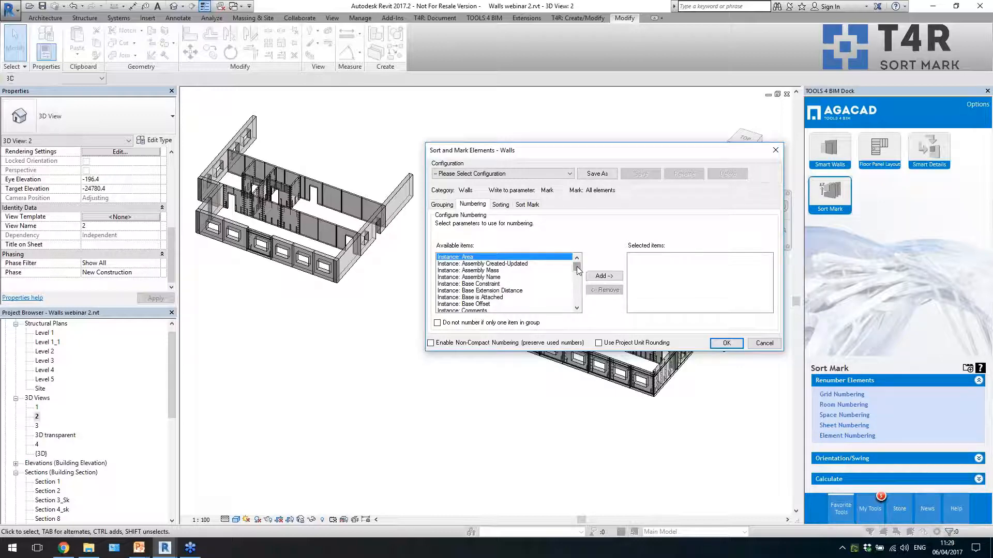
pyautogui.moveTo(578, 270); pyautogui.dragTo(578, 287)
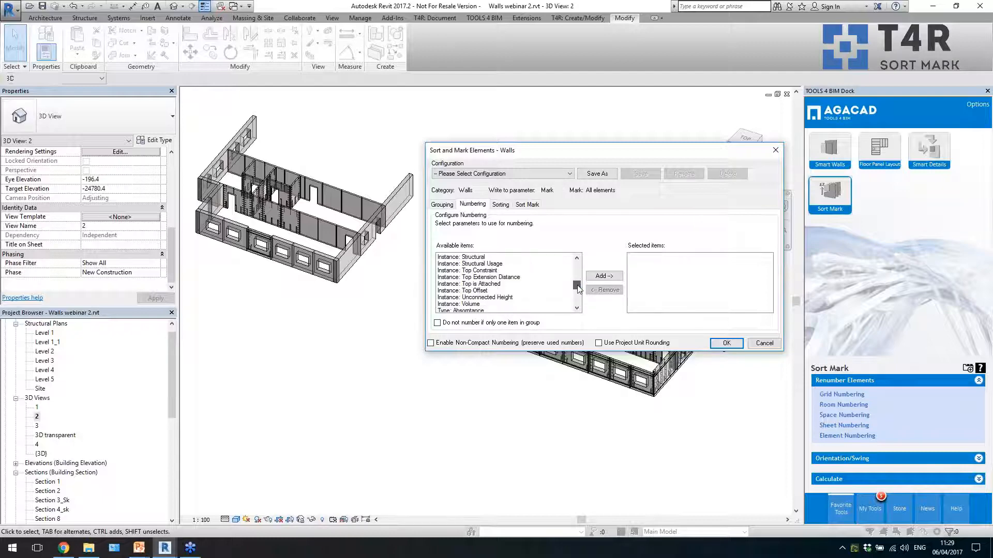
pyautogui.click(472, 304)
pyautogui.click(604, 275)
pyautogui.moveTo(579, 288); pyautogui.dragTo(577, 275)
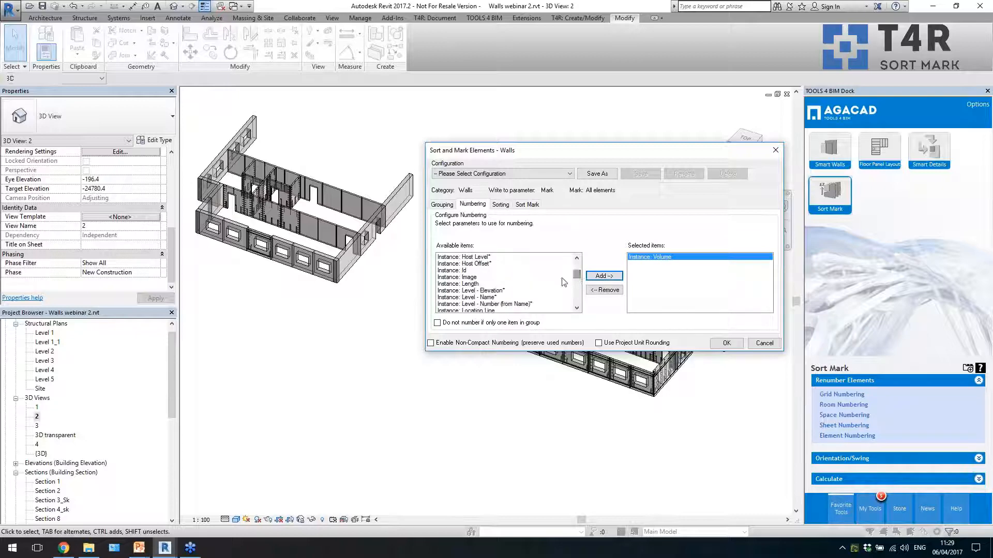
pyautogui.click(475, 279)
pyautogui.click(470, 283)
pyautogui.click(604, 276)
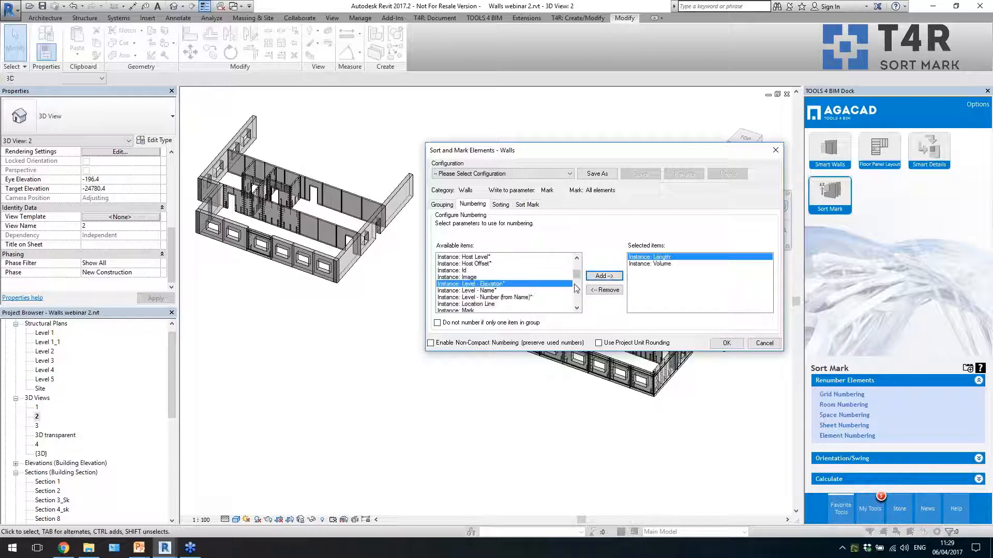
# - Add the Type Name parameter to the wall numbering criteria
pyautogui.click(468, 270)
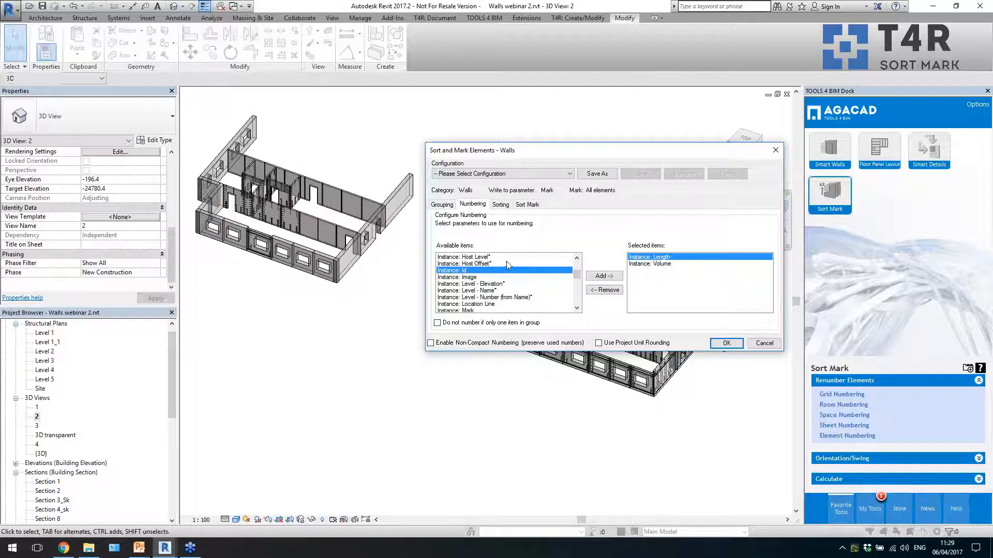
pyautogui.scroll(2, 507, 262)
pyautogui.moveTo(577, 271); pyautogui.dragTo(576, 300)
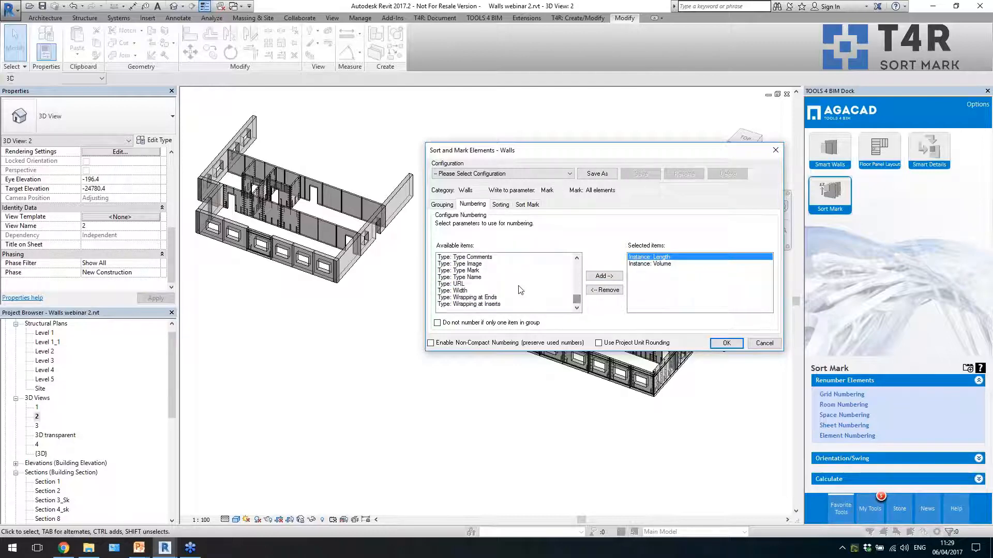
pyautogui.click(479, 277)
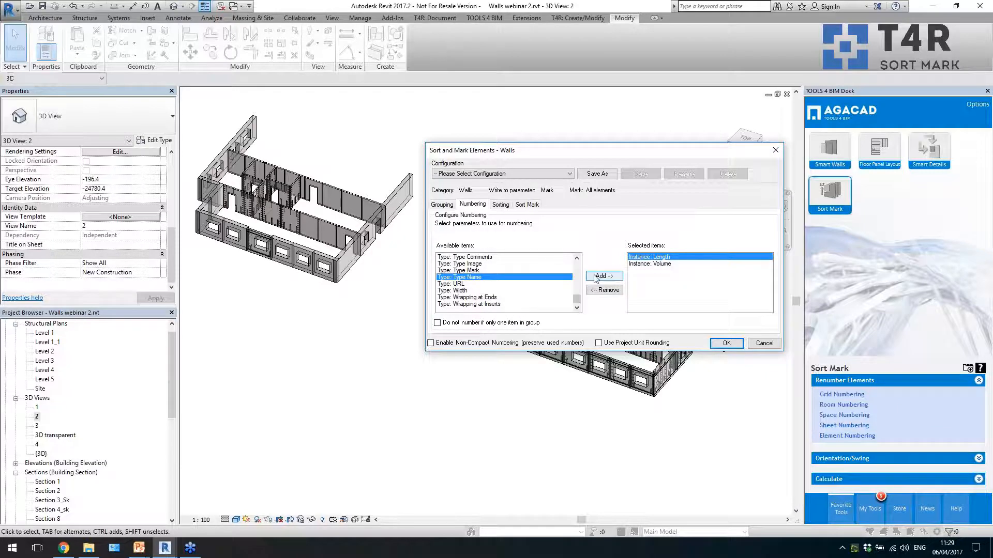
pyautogui.click(596, 277)
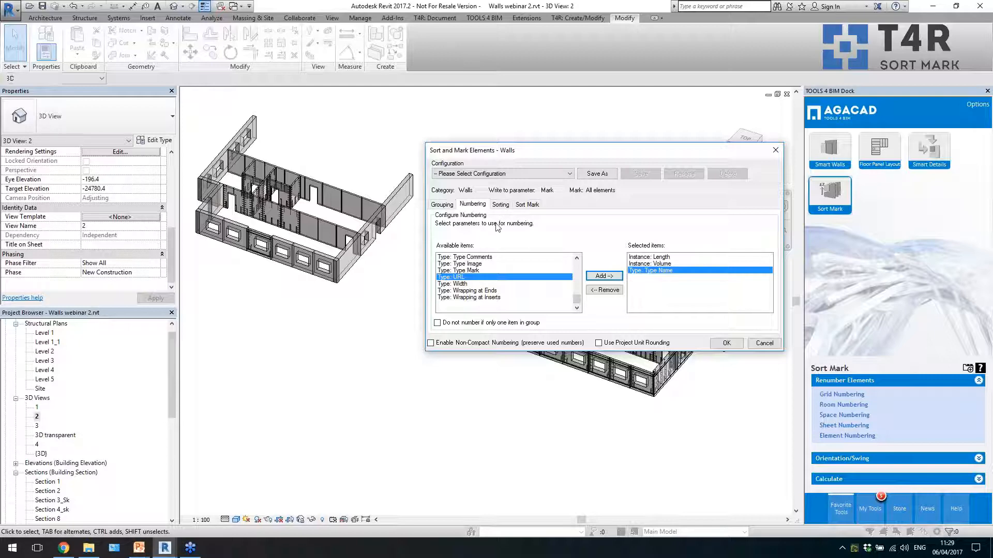
# - Add the Type Name type parameter to the sorting criteria for the walls
pyautogui.click(500, 205)
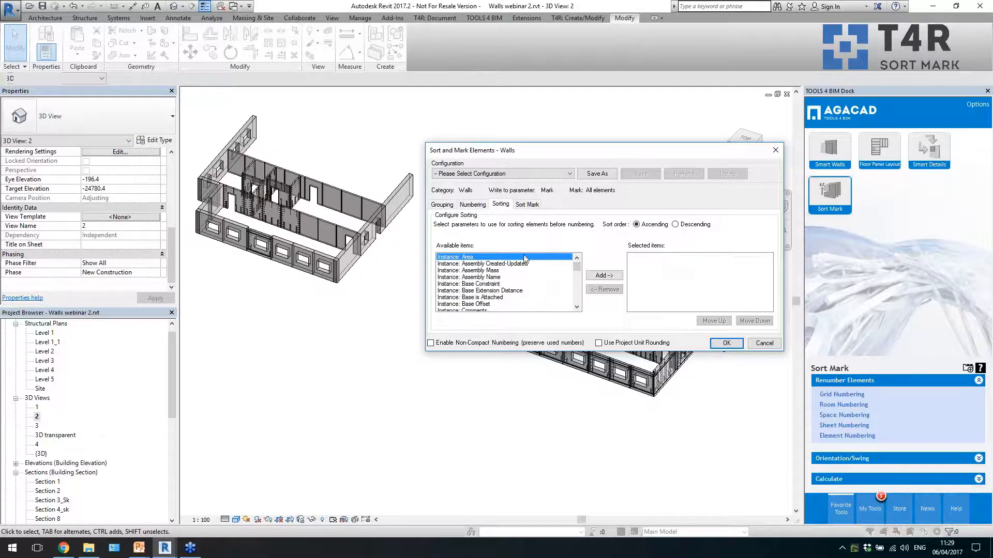
pyautogui.moveTo(577, 266); pyautogui.dragTo(579, 296)
pyautogui.click(480, 285)
pyautogui.click(480, 297)
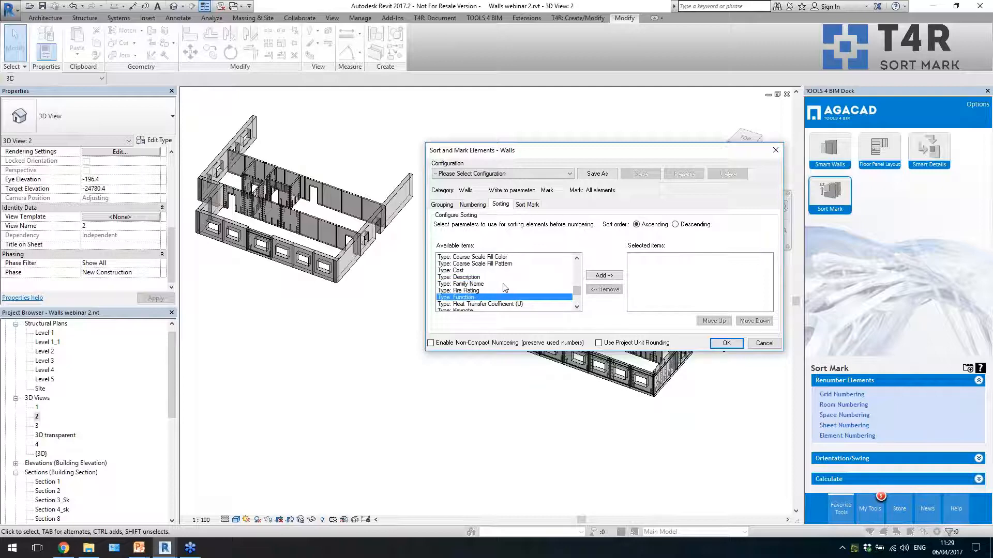
pyautogui.scroll(-1, 502, 290)
pyautogui.click(494, 298)
pyautogui.scroll(-1, 493, 299)
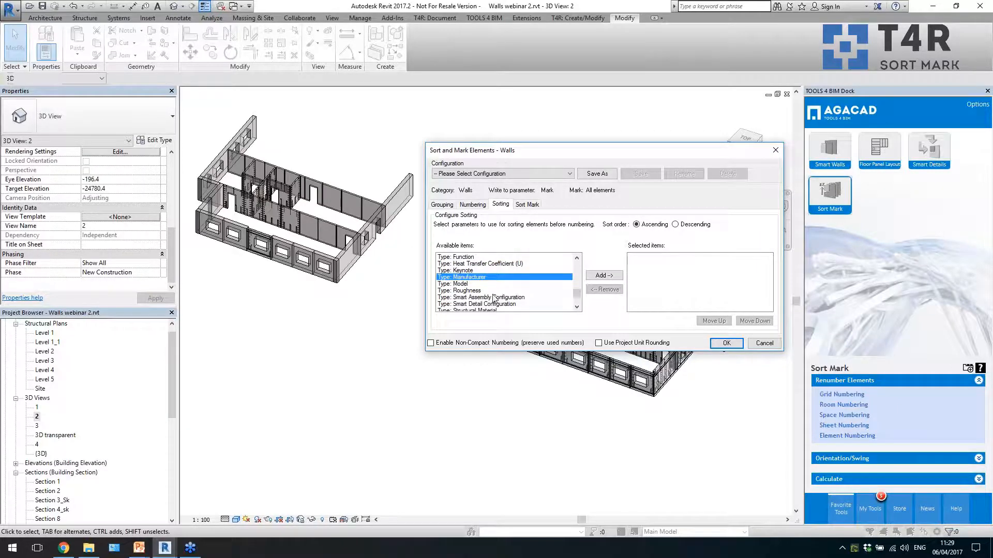
pyautogui.scroll(-3, 494, 299)
pyautogui.click(495, 291)
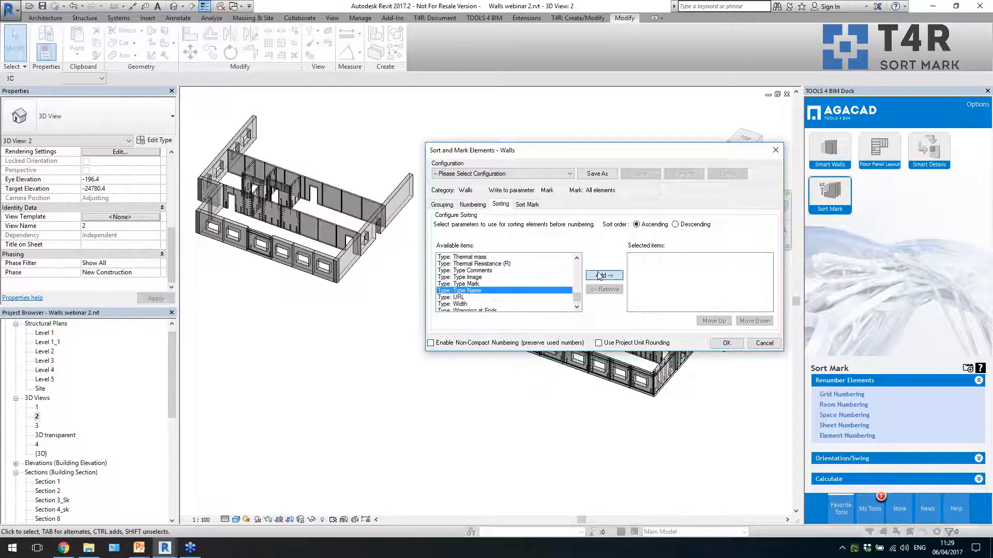
pyautogui.click(599, 276)
# - Compose the Mark value from the calculated Sort Mark number and give it the prefix W-
pyautogui.click(527, 205)
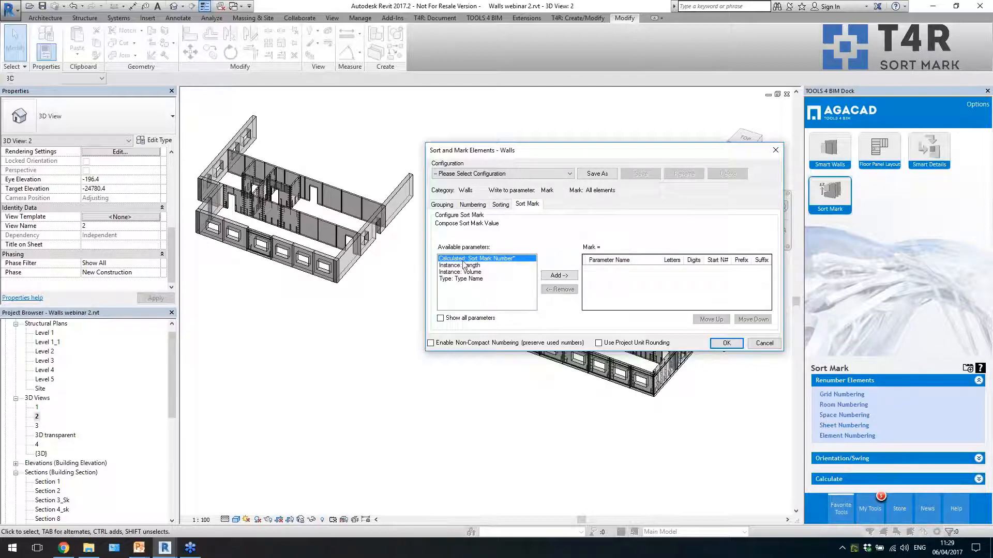
pyautogui.click(559, 275)
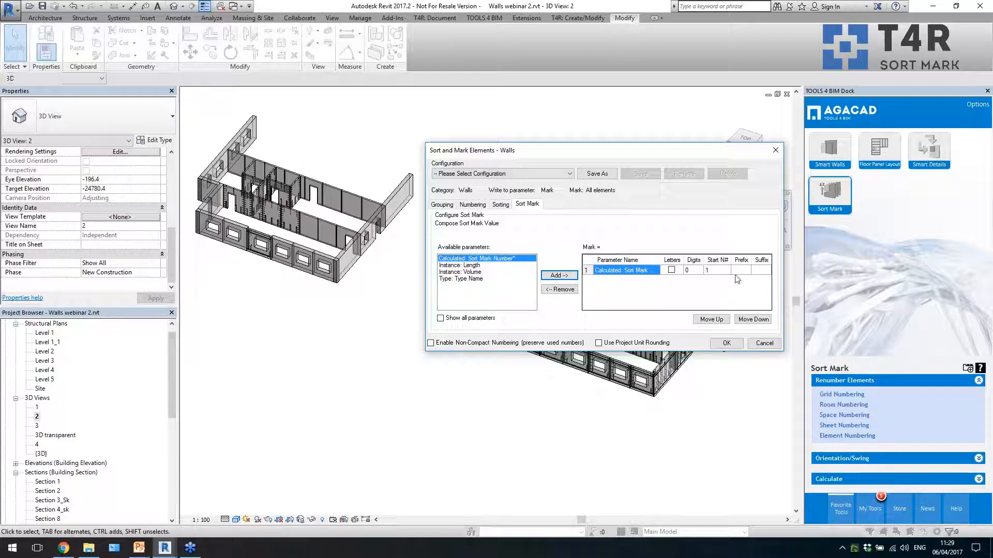
pyautogui.click(740, 270)
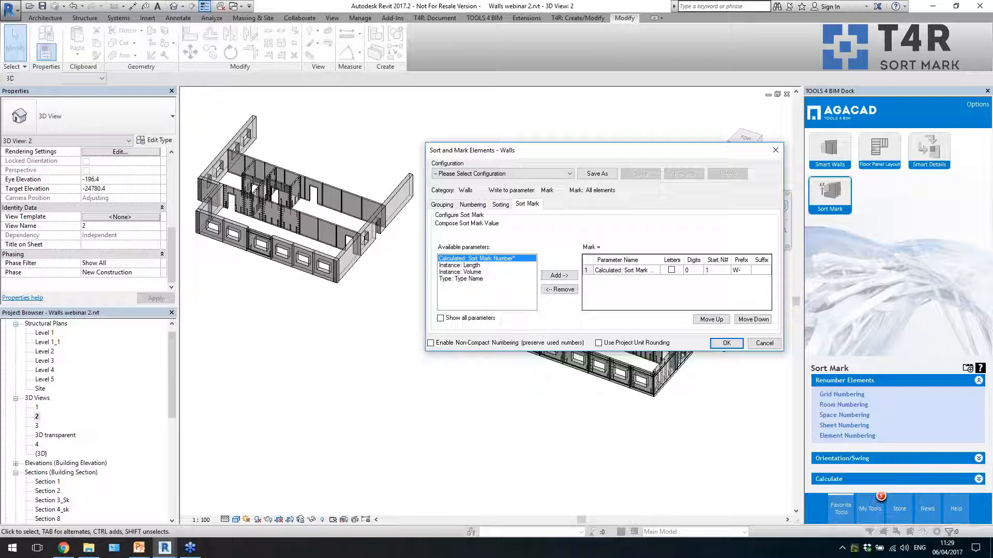
# - Save the numbering settings as a new configuration named Wall_geometry
pyautogui.click(597, 173)
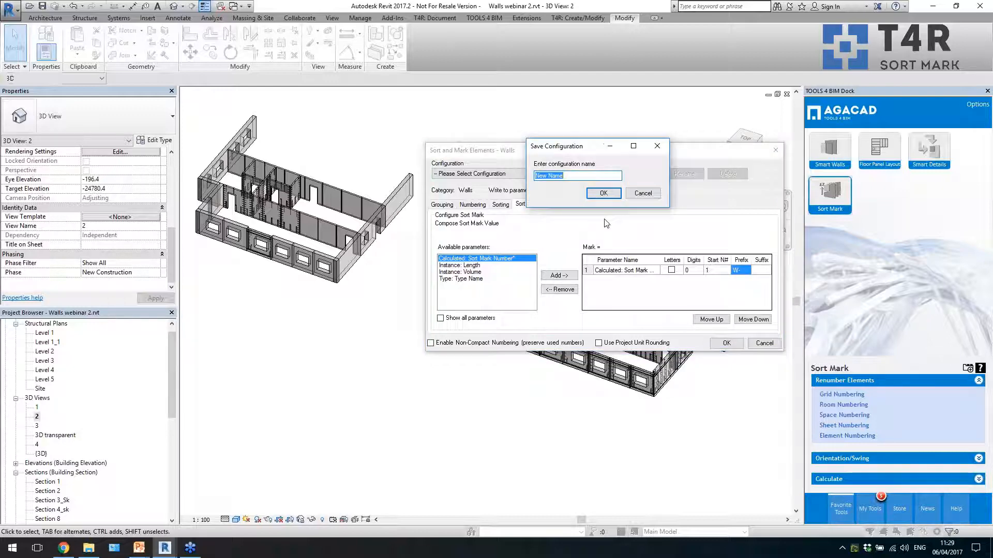
pyautogui.write('L')
pyautogui.press('BackSpace')
pyautogui.press('BackSpace')
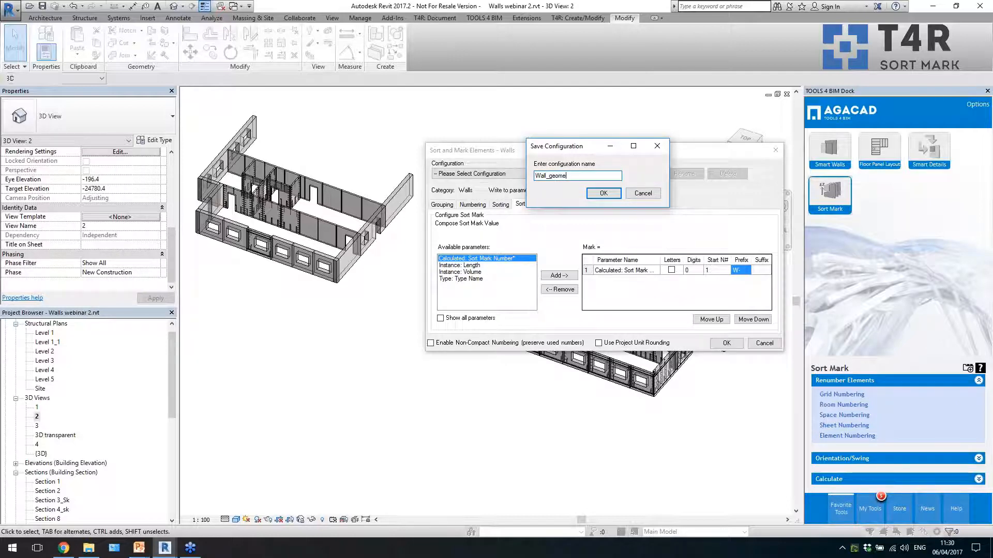
pyautogui.click(603, 193)
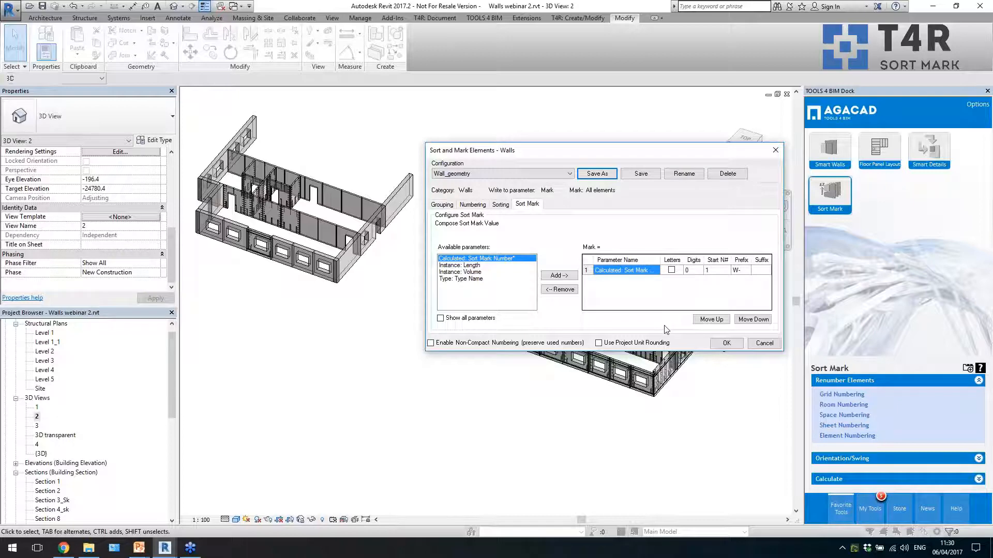
# - Run the wall numbering with the current configuration and accept the duplicate Mark value warnings
pyautogui.click(727, 343)
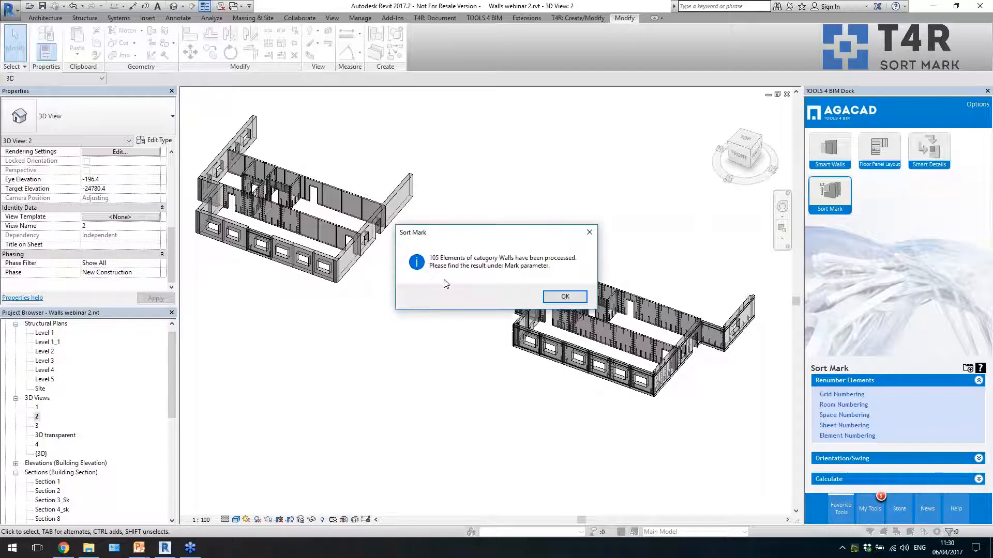
pyautogui.click(567, 293)
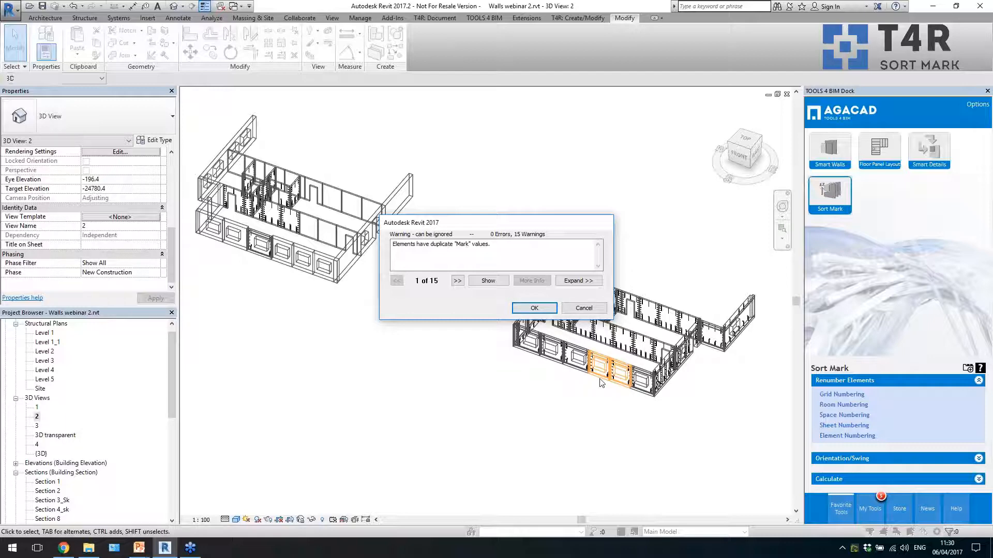
pyautogui.click(534, 308)
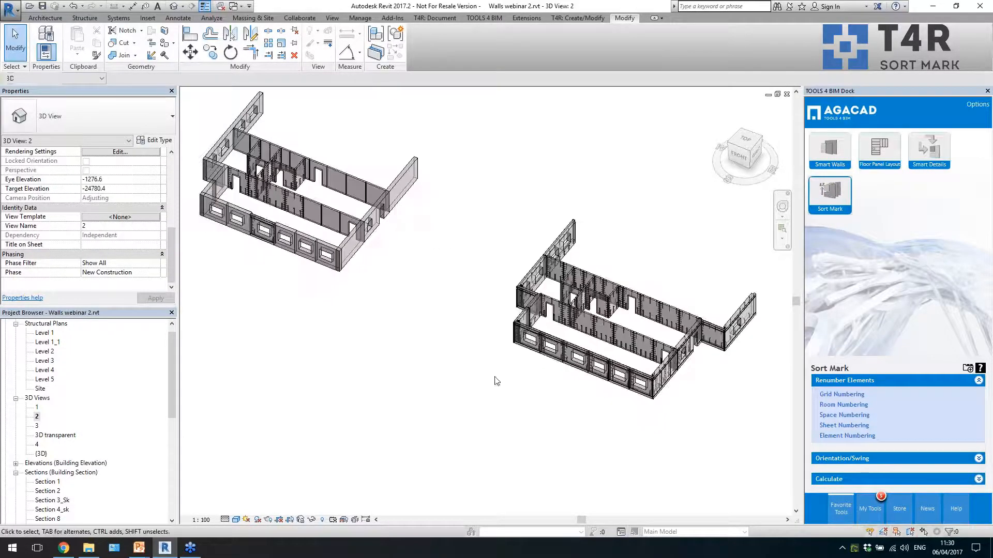
# - Open structural plan Level 1_1, window-select most of the building with details, and filter the selection down to the Walls category
pyautogui.doubleClick(46, 343)
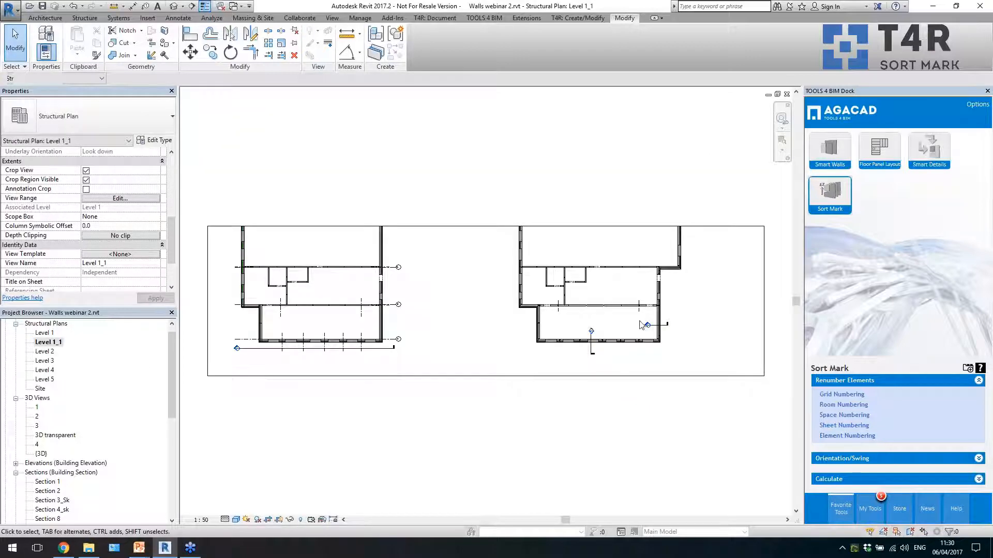
pyautogui.scroll(3, 644, 323)
pyautogui.moveTo(616, 213); pyautogui.dragTo(305, 413)
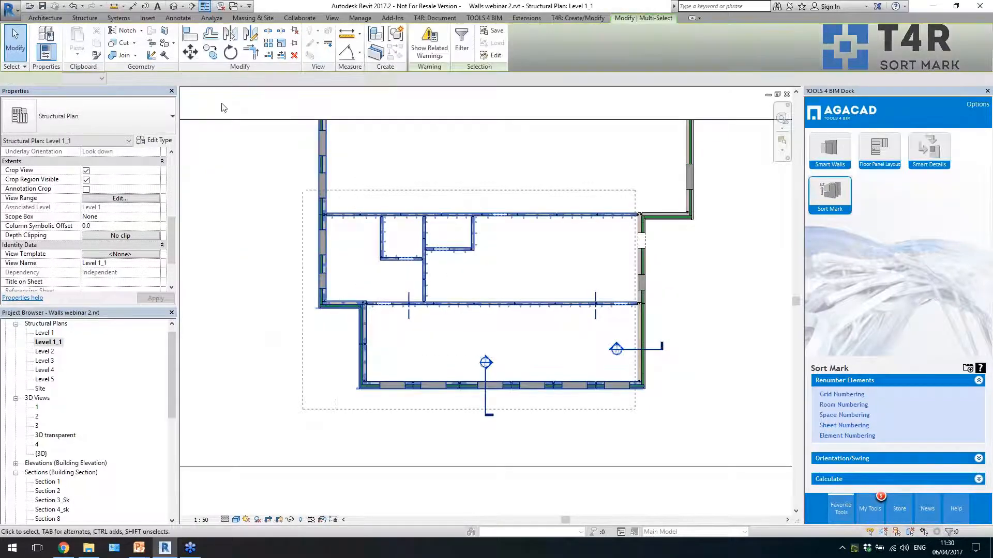
pyautogui.click(188, 18)
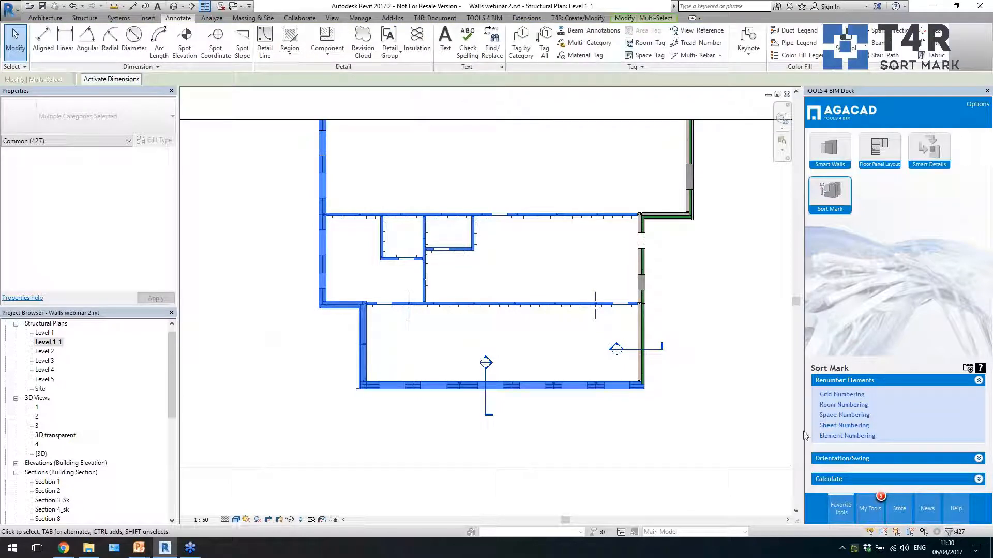
pyautogui.click(950, 532)
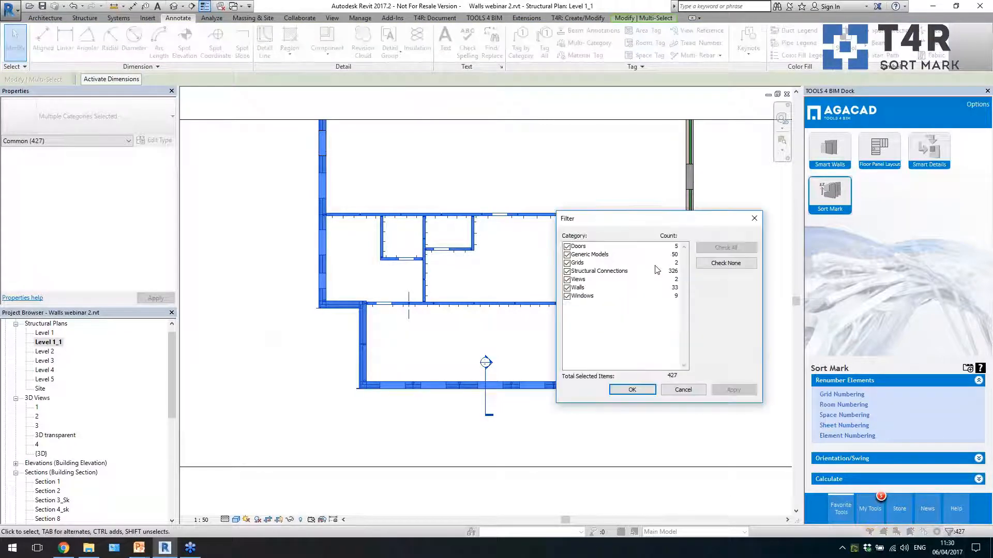
pyautogui.click(726, 263)
pyautogui.click(567, 288)
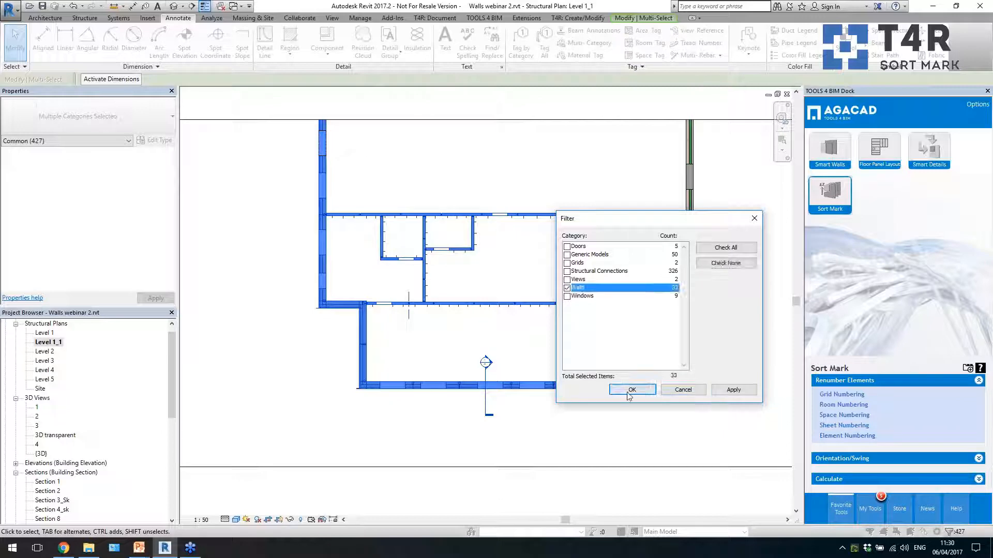
pyautogui.click(631, 390)
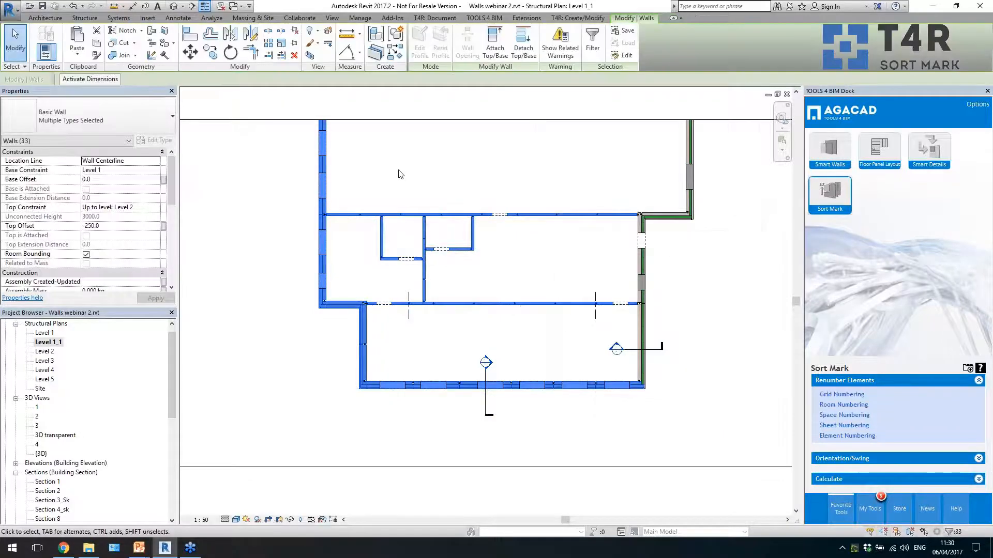
# - Tag all the selected walls with M_Wall Tag : 12mm, in horizontal orientation and without leaders
pyautogui.click(178, 19)
pyautogui.click(544, 50)
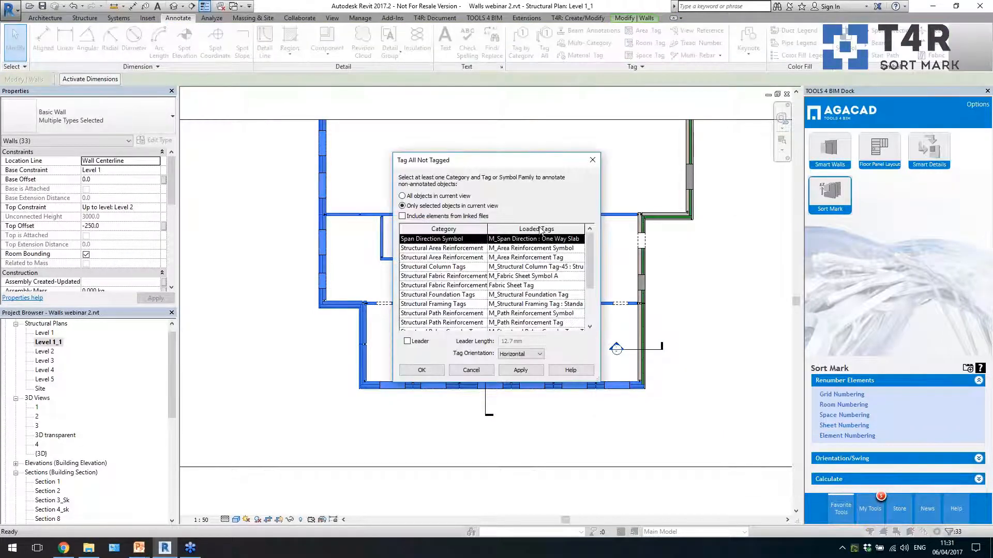
pyautogui.scroll(-2, 588, 265)
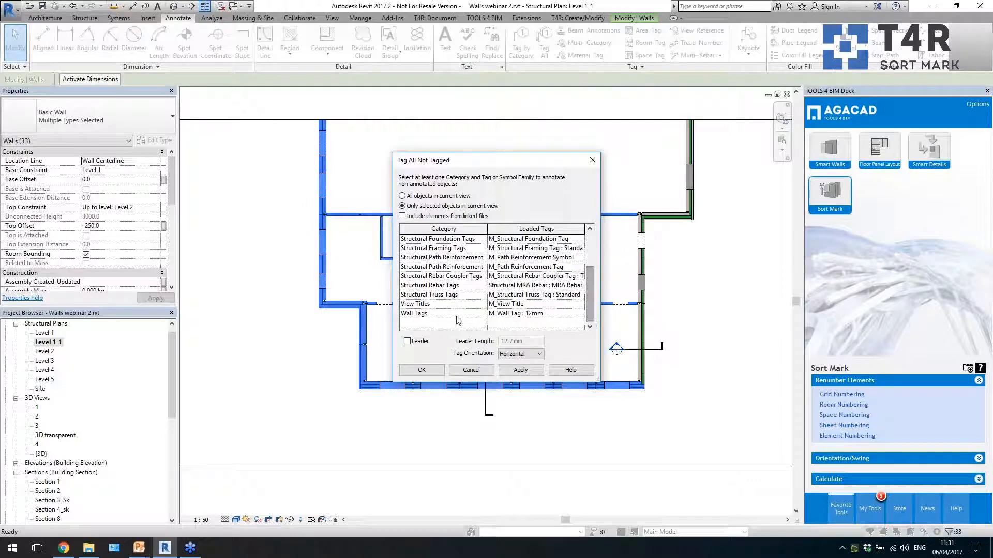
pyautogui.click(542, 314)
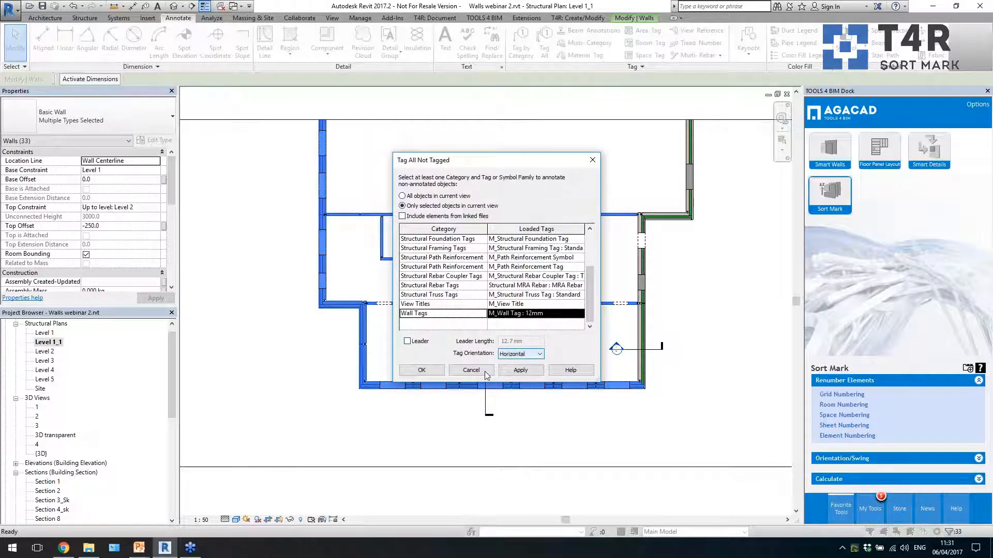
pyautogui.click(422, 370)
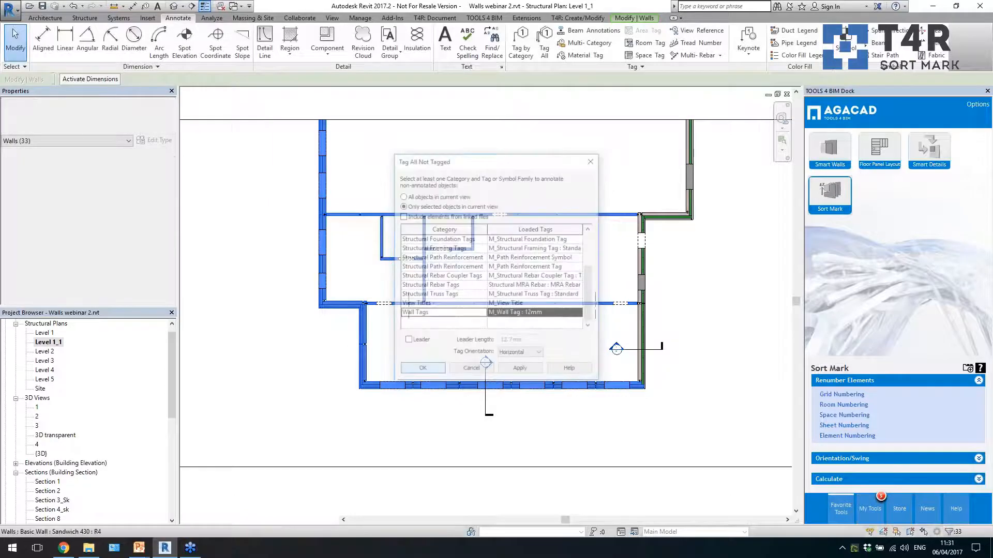
pyautogui.click(520, 321)
# - Review the wall tags in the plan and compare the marks with wall type, volume and length in the Wall Schedule
pyautogui.scroll(4, 502, 279)
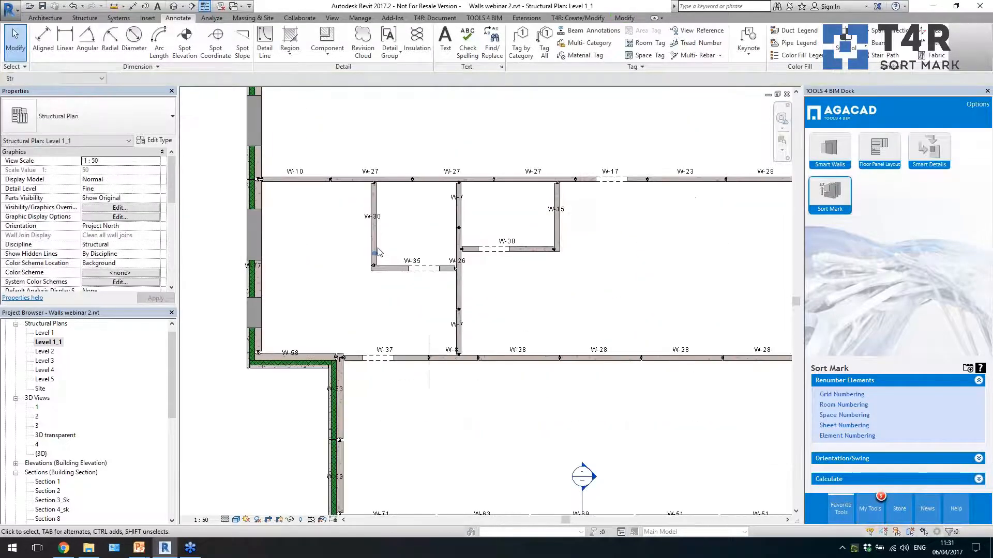
pyautogui.scroll(-1, 496, 235)
pyautogui.scroll(-2, 501, 236)
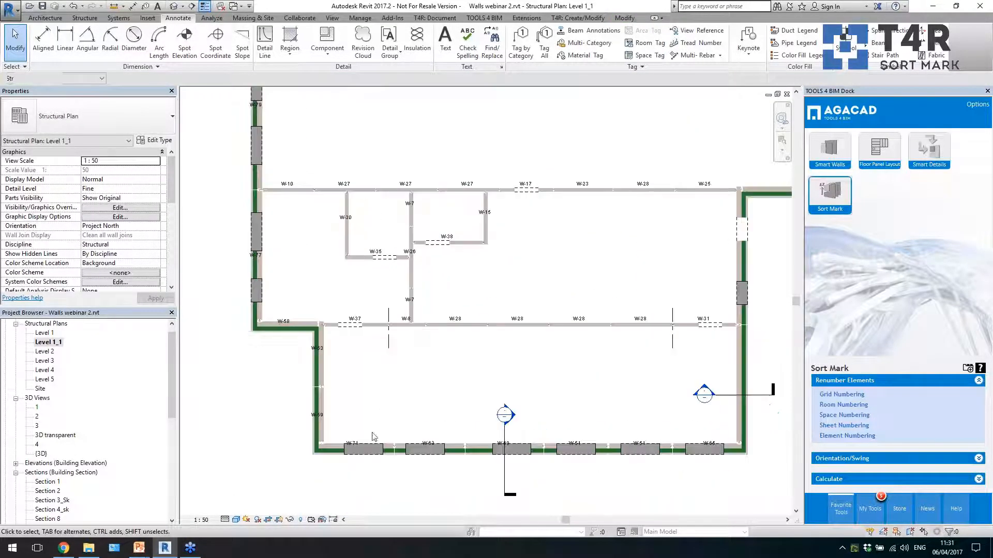
pyautogui.scroll(3, 401, 480)
pyautogui.moveTo(167, 405); pyautogui.dragTo(166, 480)
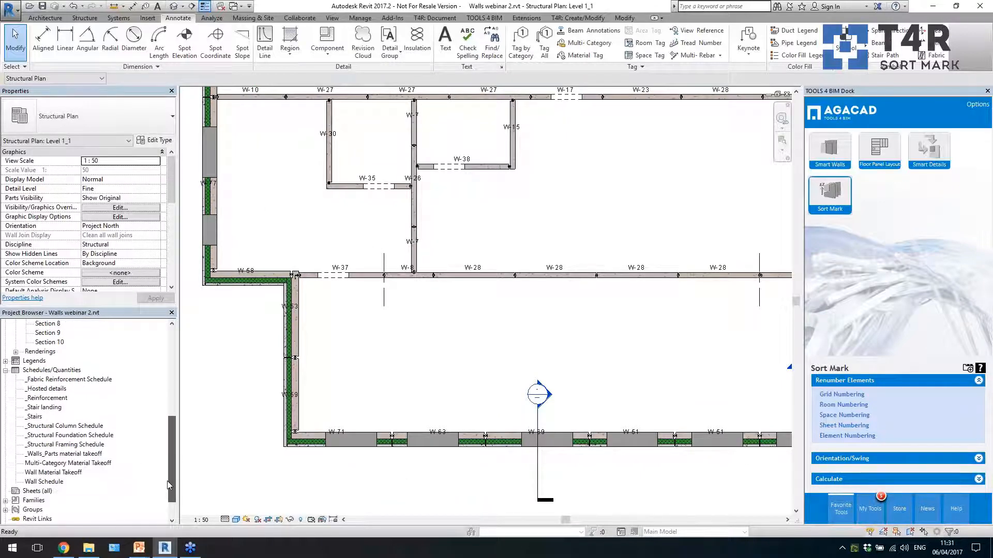
pyautogui.doubleClick(54, 481)
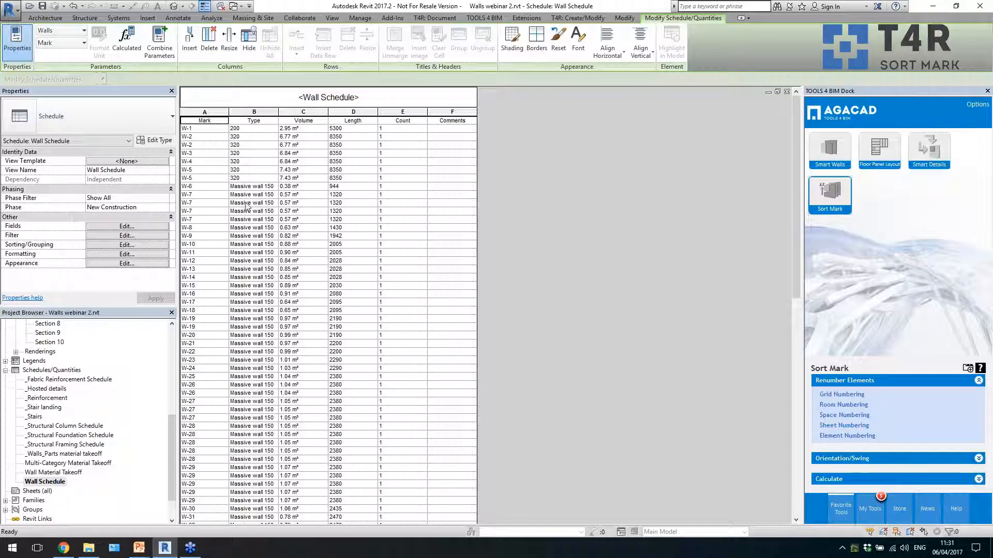
pyautogui.click(214, 194)
pyautogui.scroll(-10, 231, 234)
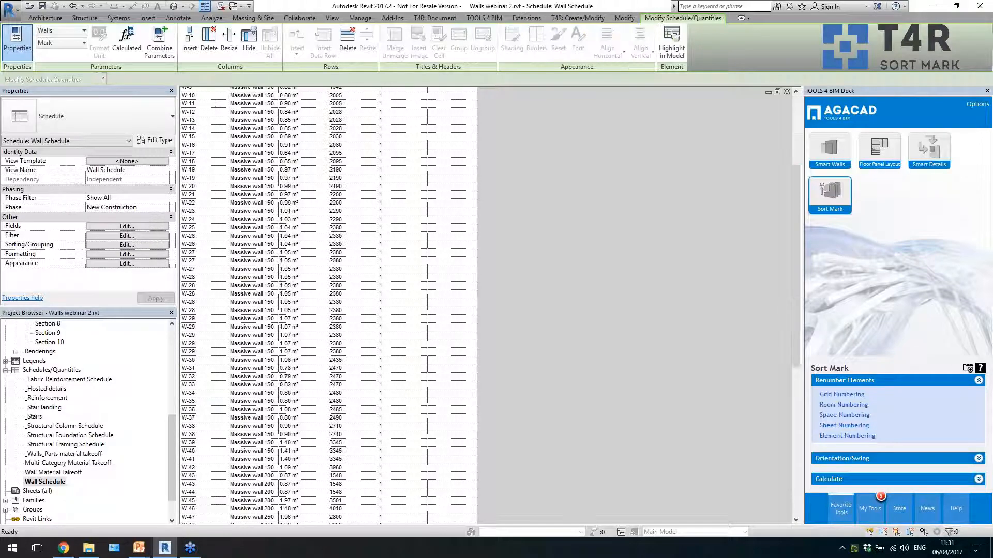
pyautogui.scroll(-1, 207, 304)
pyautogui.click(213, 286)
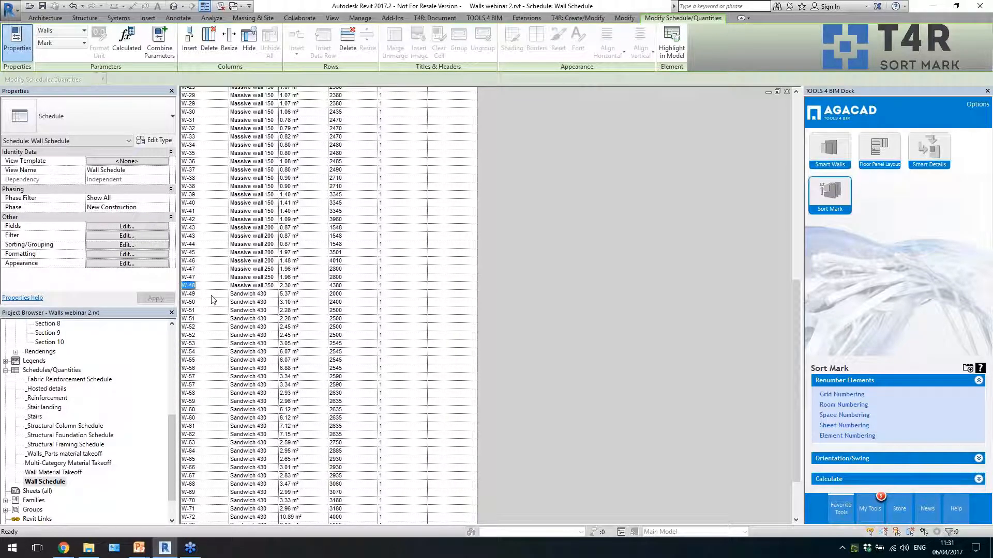
pyautogui.click(214, 294)
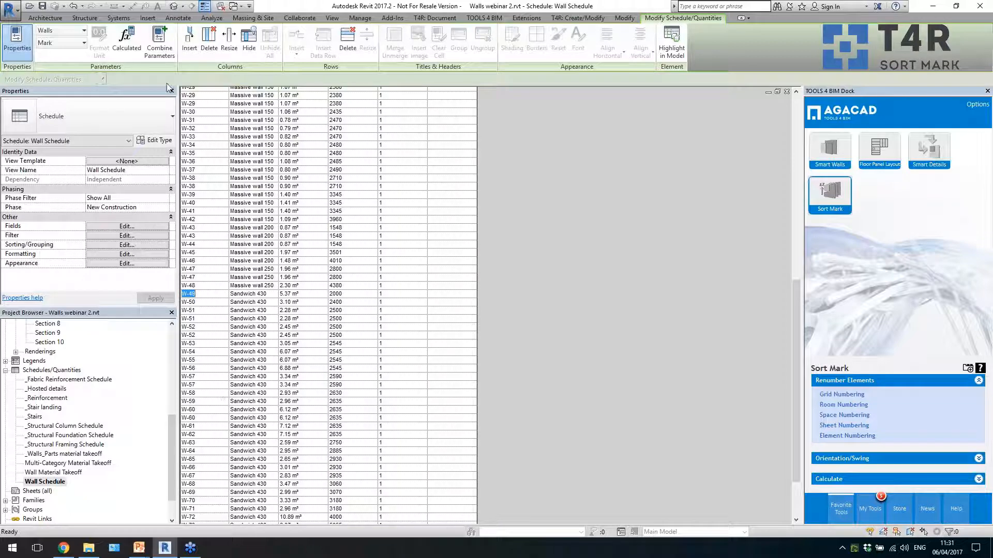
# - Leave the Wall Schedule for the 3D view and open structural plan Level 1_1
pyautogui.click(221, 8)
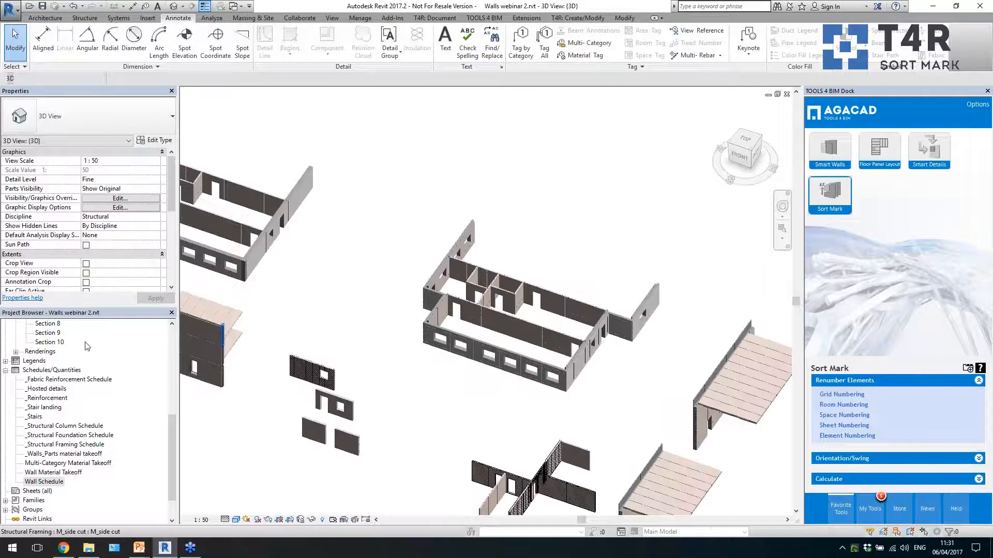
pyautogui.moveTo(173, 481); pyautogui.dragTo(202, 347)
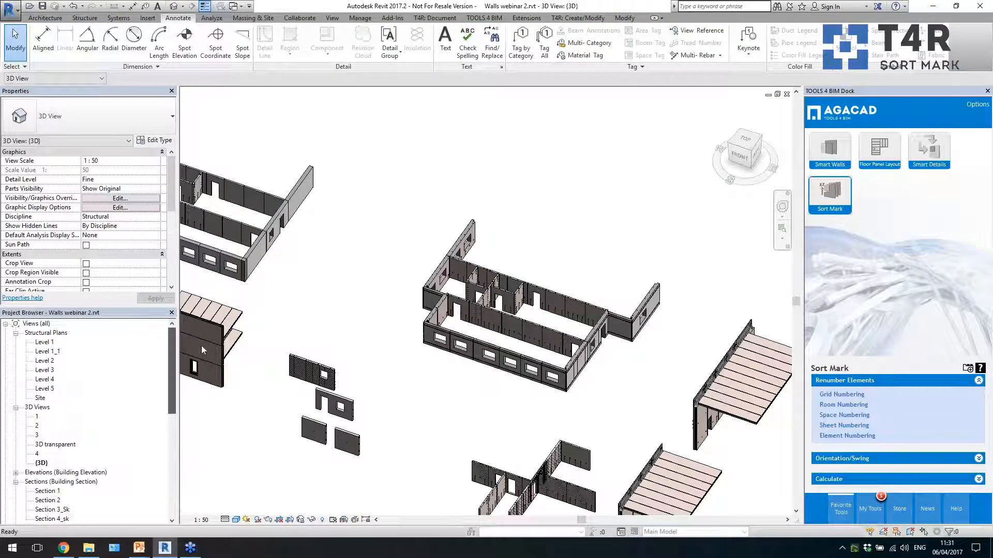
pyautogui.doubleClick(48, 352)
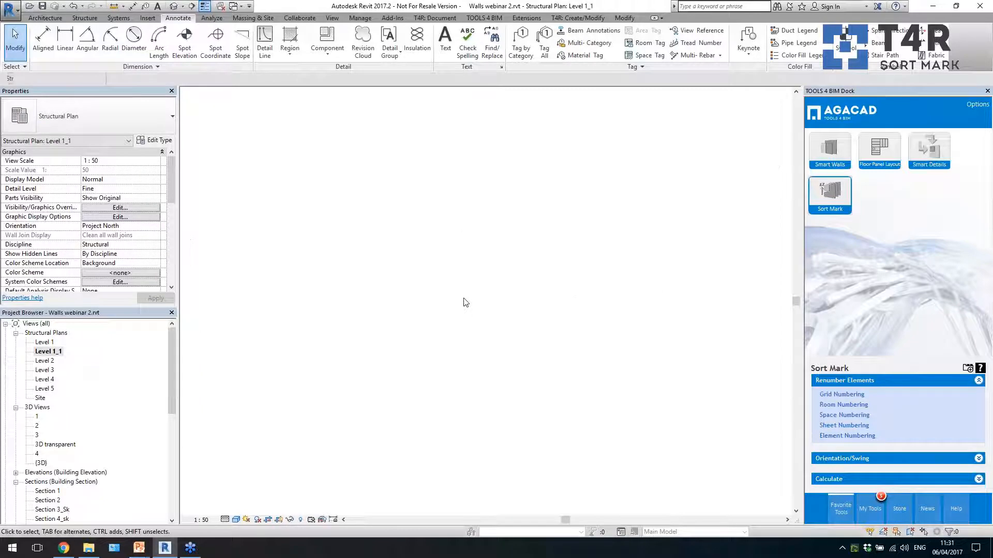
pyautogui.scroll(4, 649, 277)
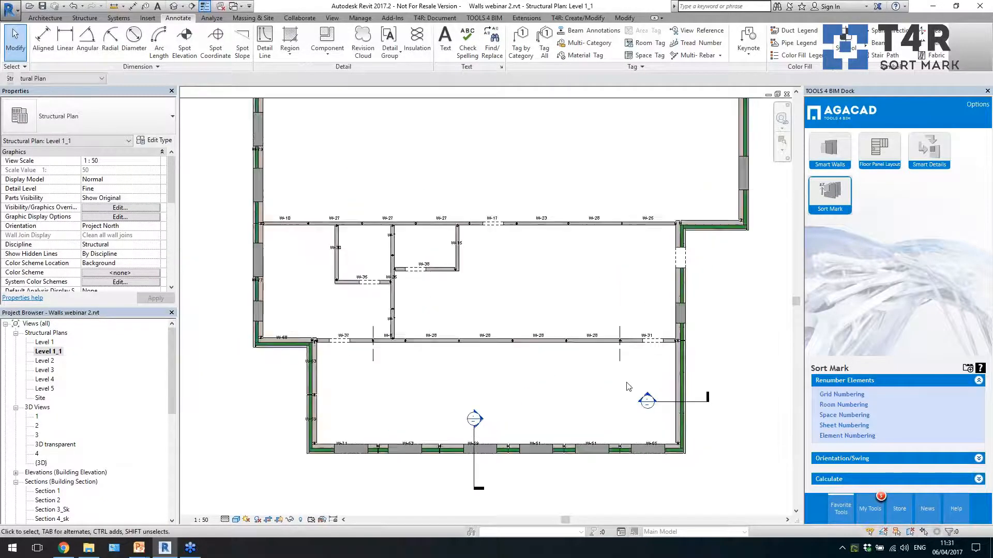
# - Window-select the lower horizontal row of interior walls and filter the selection down to the Walls category
pyautogui.moveTo(635, 321); pyautogui.dragTo(342, 352)
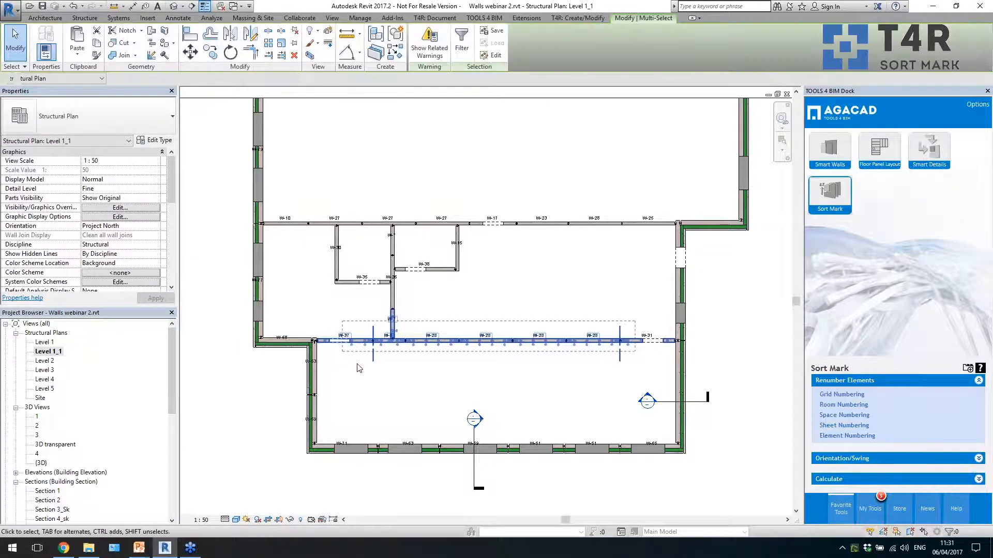
pyautogui.click(462, 40)
pyautogui.click(706, 265)
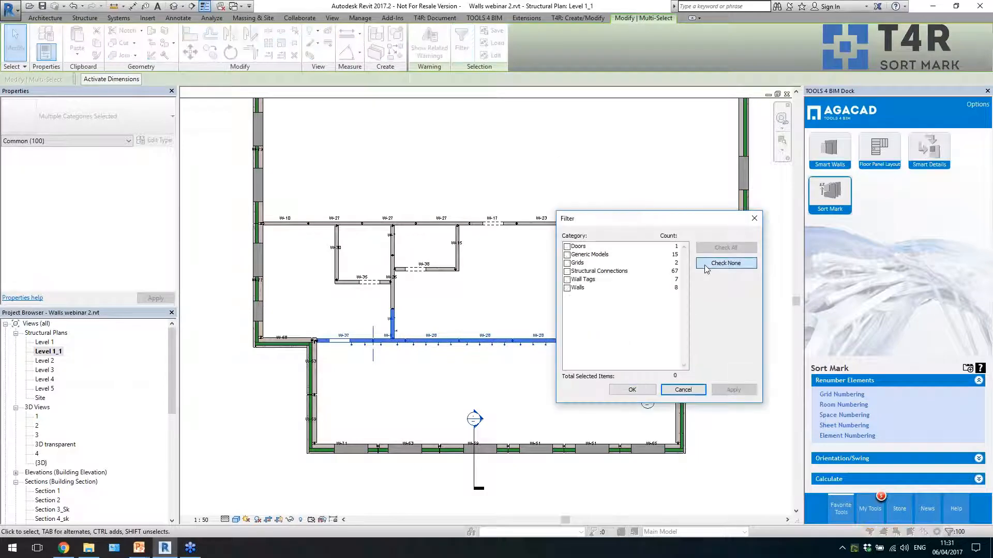
pyautogui.click(568, 288)
pyautogui.click(631, 389)
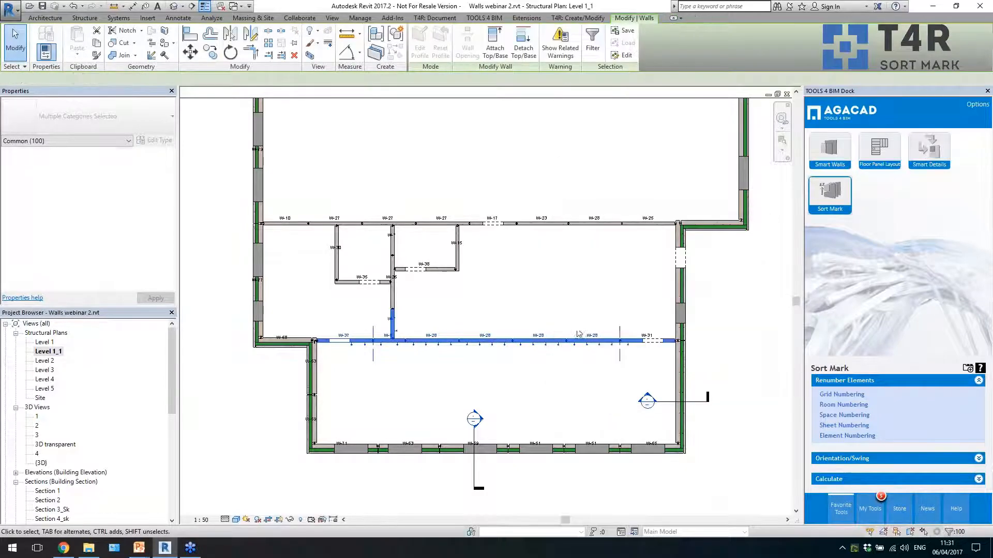
# - Start Element Numbering for the selected walls with Mark as the target parameter, and review the Wall_geometry numbering and grouping settings
pyautogui.click(829, 437)
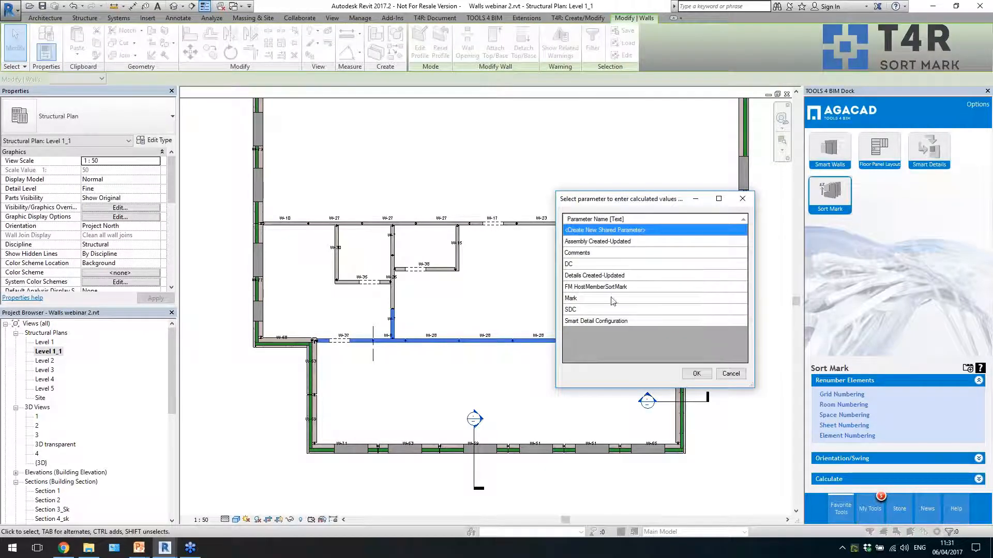
pyautogui.click(611, 299)
pyautogui.click(696, 373)
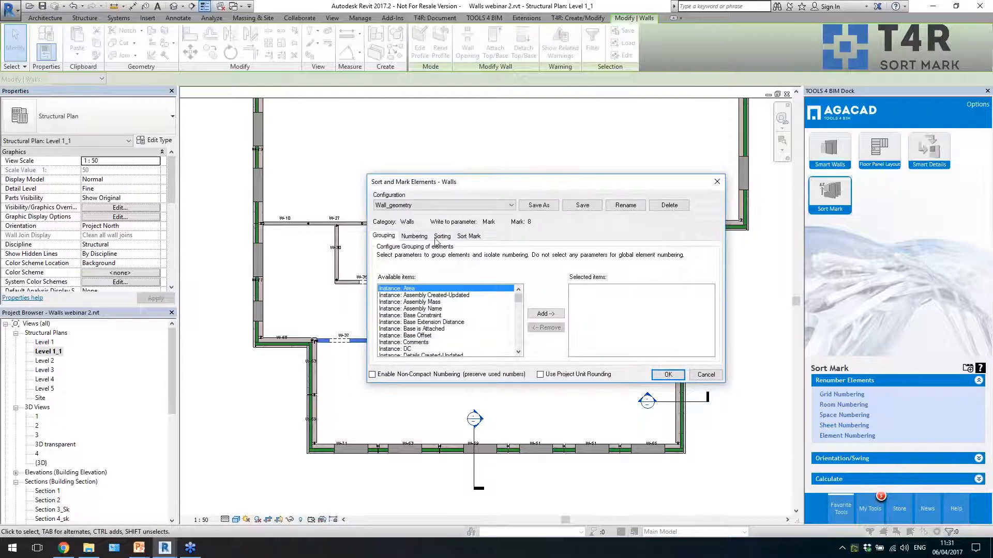
pyautogui.click(415, 237)
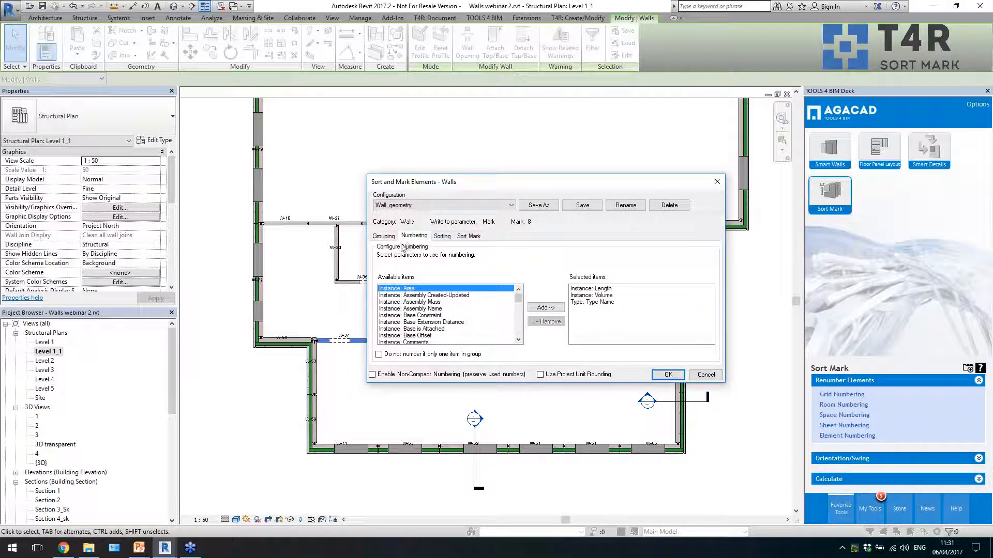
pyautogui.click(384, 236)
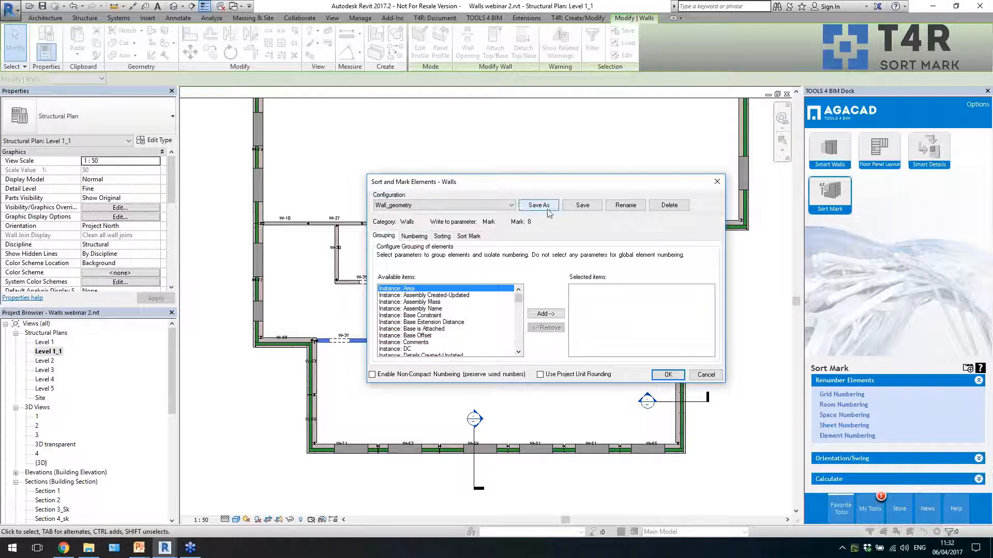
# - Save the Wall_geometry configuration under the new name Wall_ID_xdire
pyautogui.click(538, 205)
pyautogui.moveTo(496, 208); pyautogui.dragTo(553, 217)
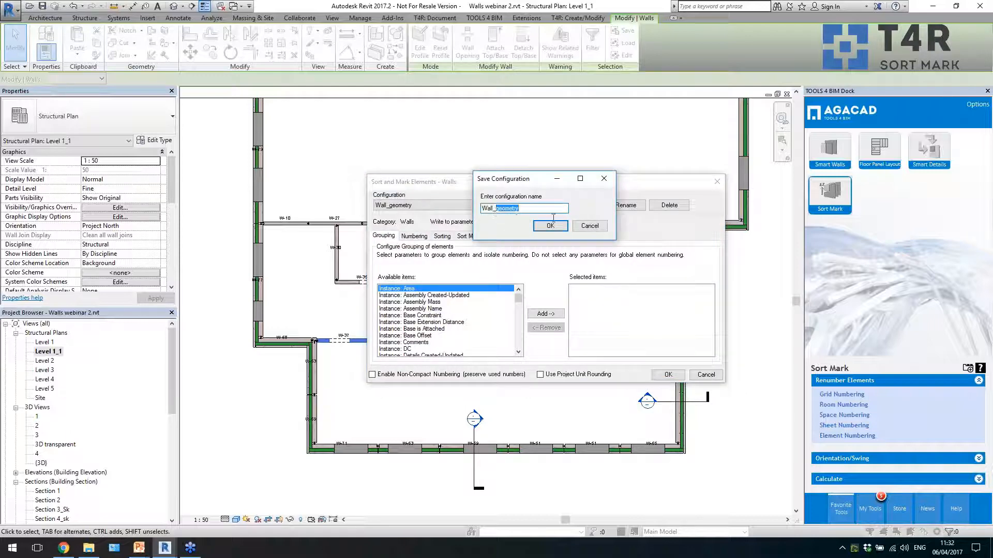
pyautogui.press('BackSpace')
pyautogui.write('ID_xdire')
pyautogui.click(550, 226)
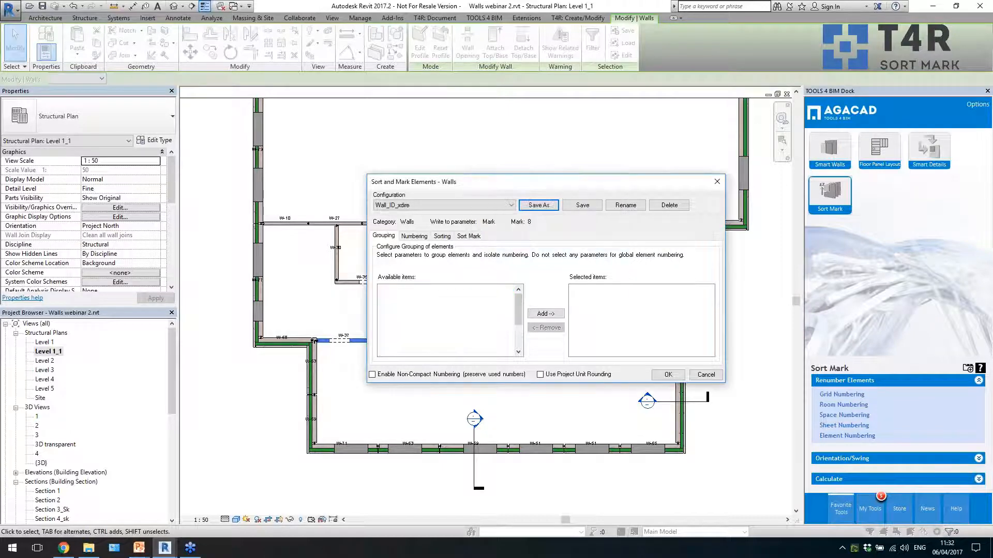
# - Replace the Length, Volume and Type Name numbering parameters with Instance: Id
pyautogui.click(427, 237)
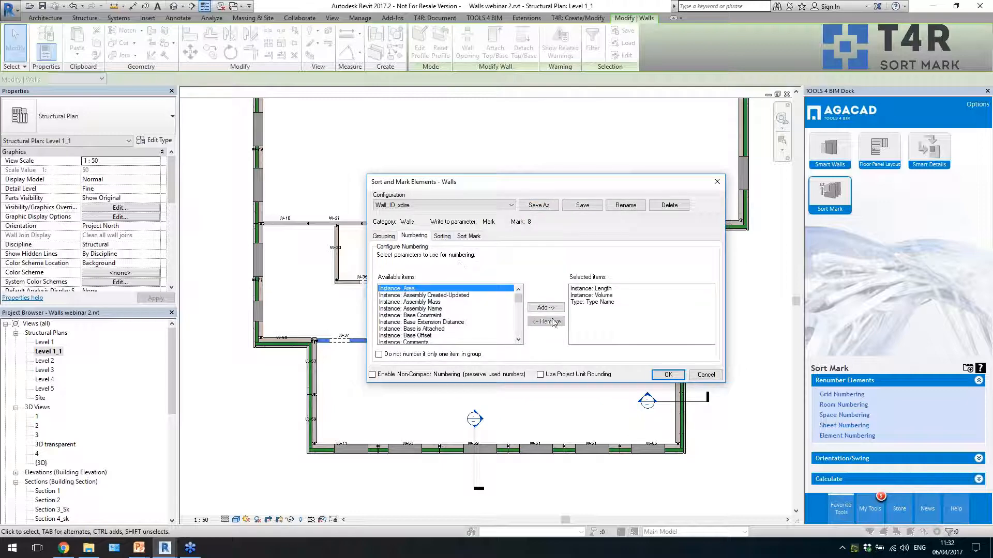
pyautogui.click(592, 289)
pyautogui.keyDown('shift'); pyautogui.click(592, 303); pyautogui.keyUp('shift')
pyautogui.click(546, 322)
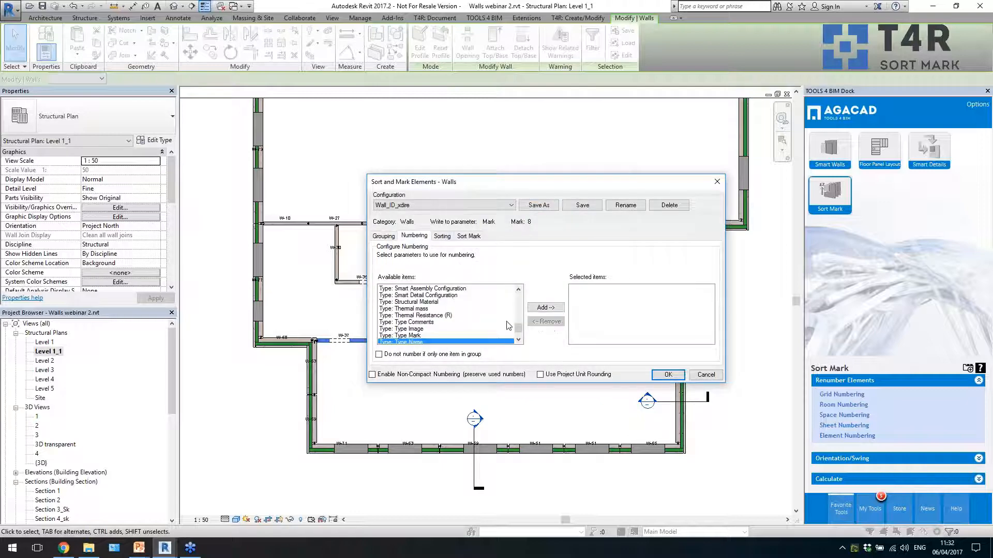
pyautogui.scroll(9, 486, 320)
pyautogui.click(467, 322)
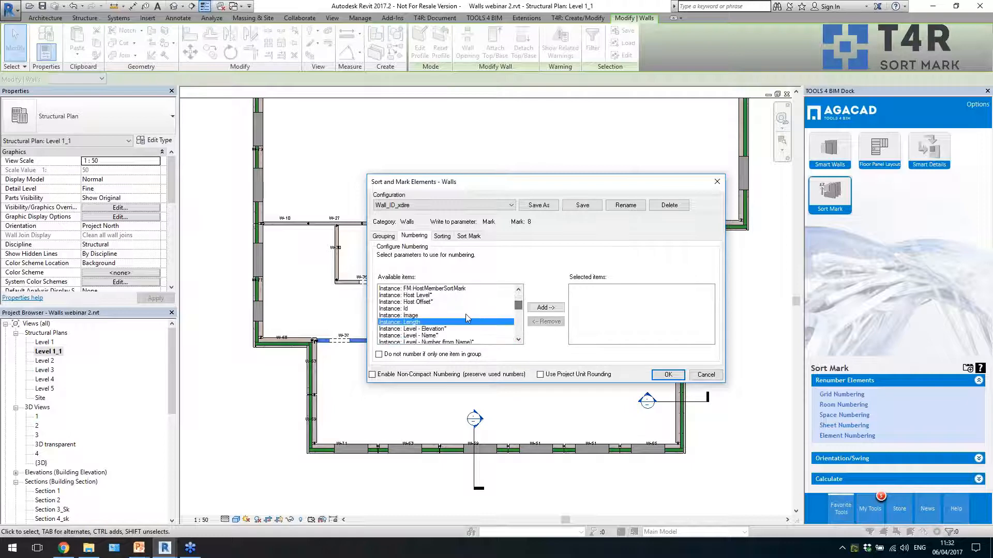
pyautogui.click(464, 309)
pyautogui.click(546, 307)
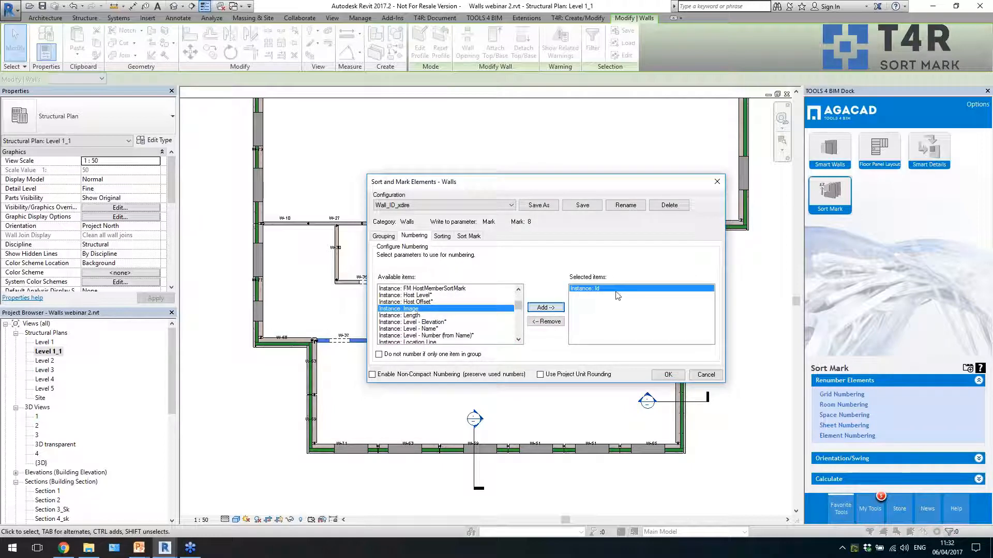
# - Replace the Type Name sorting parameter with Instance: Element position X, in ascending order
pyautogui.click(443, 237)
pyautogui.click(578, 289)
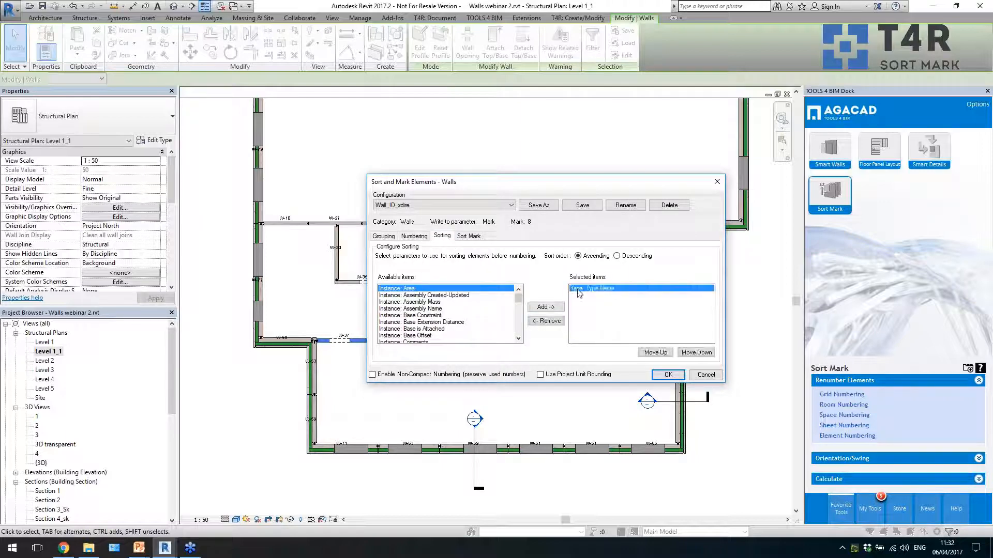
pyautogui.click(553, 321)
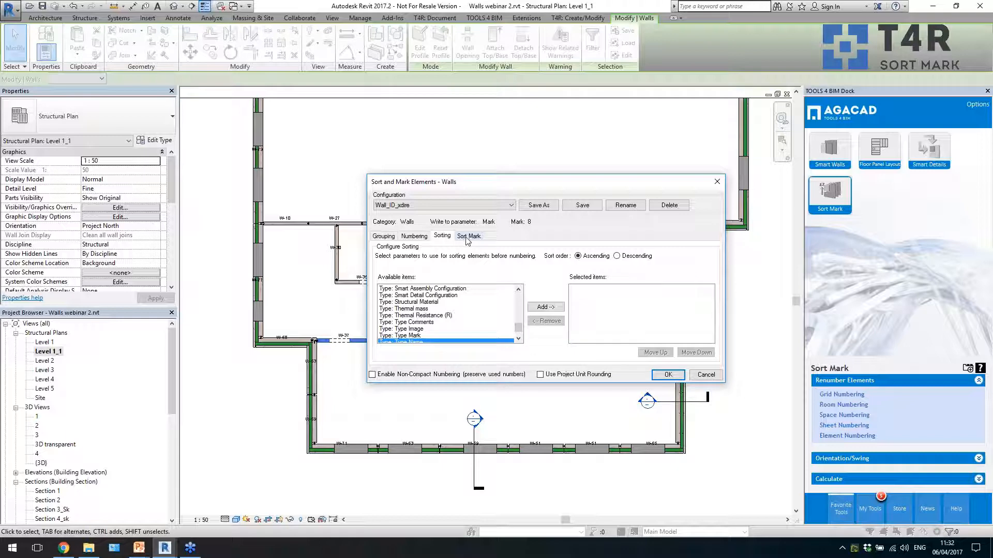
pyautogui.moveTo(518, 328); pyautogui.dragTo(518, 305)
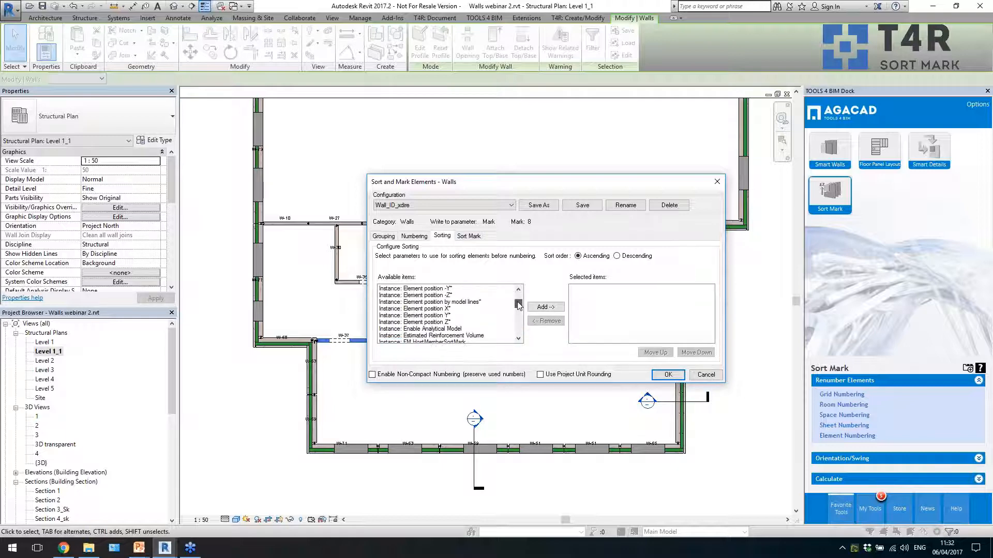
pyautogui.click(468, 309)
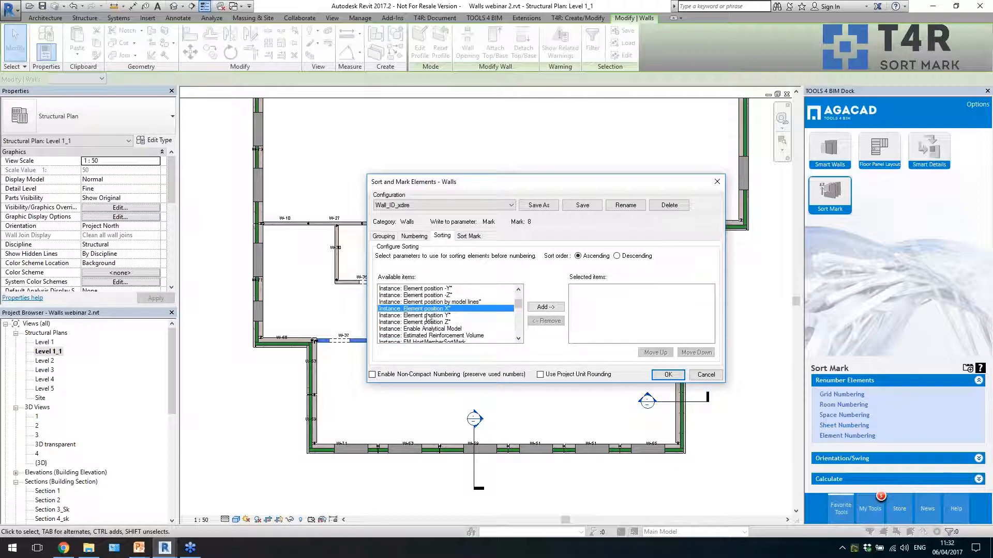
pyautogui.click(536, 308)
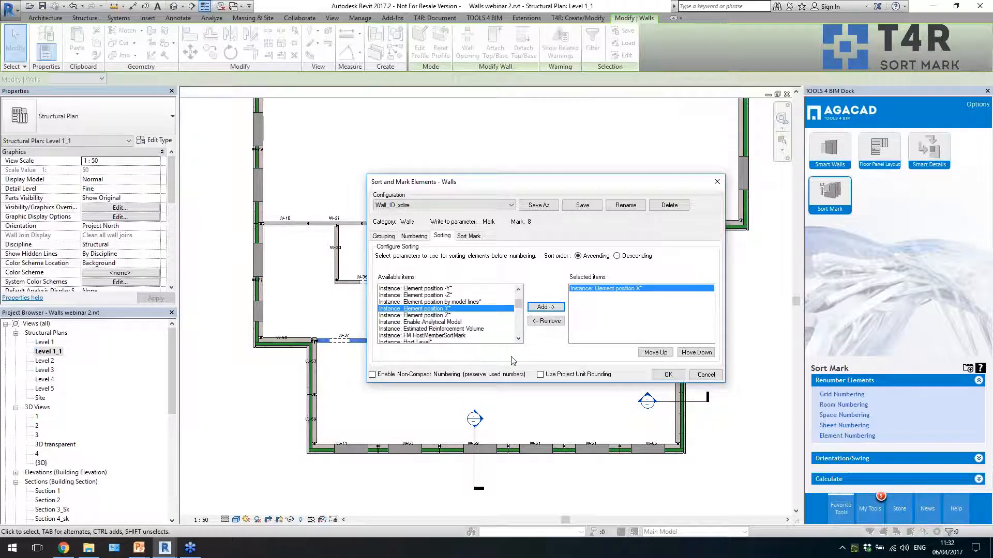
# - Change the sort mark prefix to PW-, run the numbering, and accept the duplicate Mark value warning
pyautogui.click(468, 236)
pyautogui.click(681, 303)
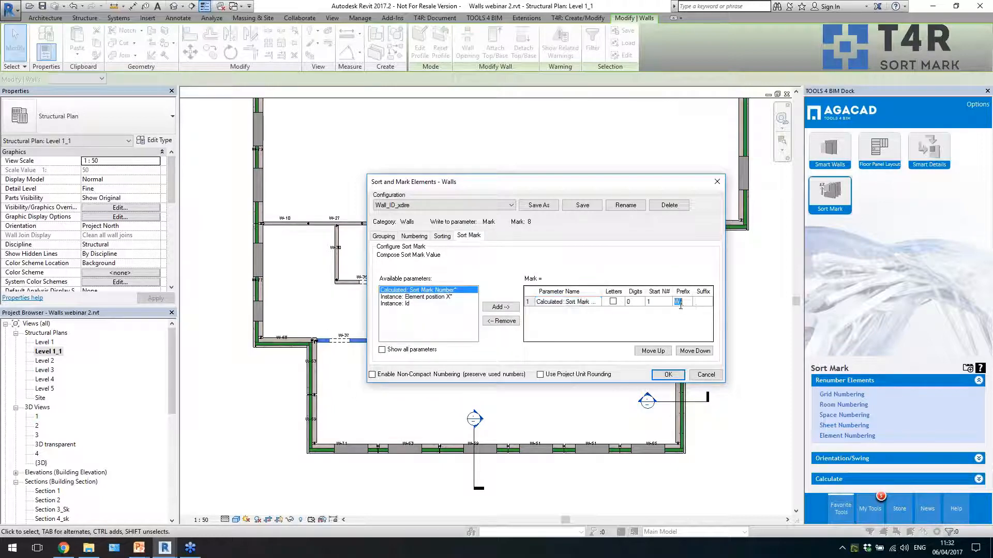
pyautogui.write('P')
pyautogui.click(667, 375)
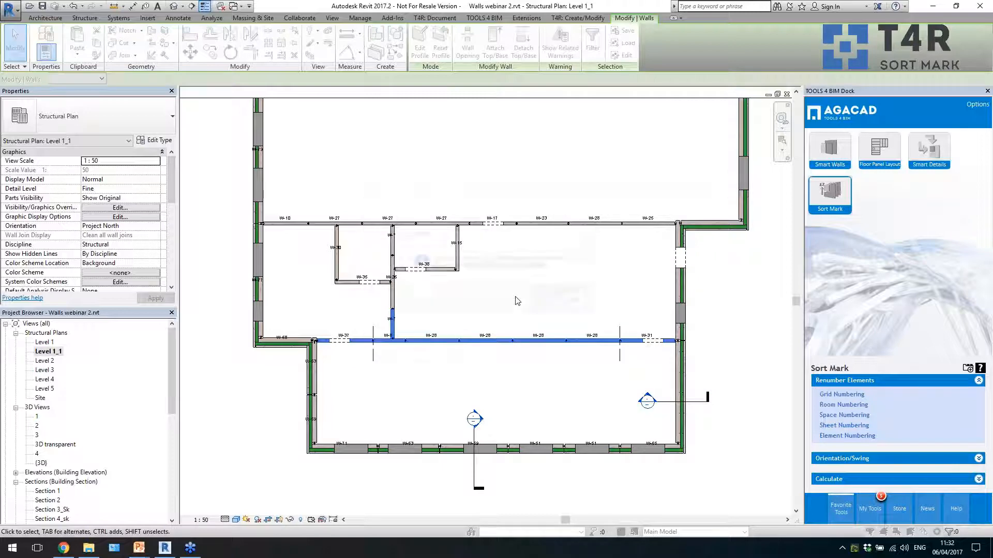
pyautogui.click(559, 297)
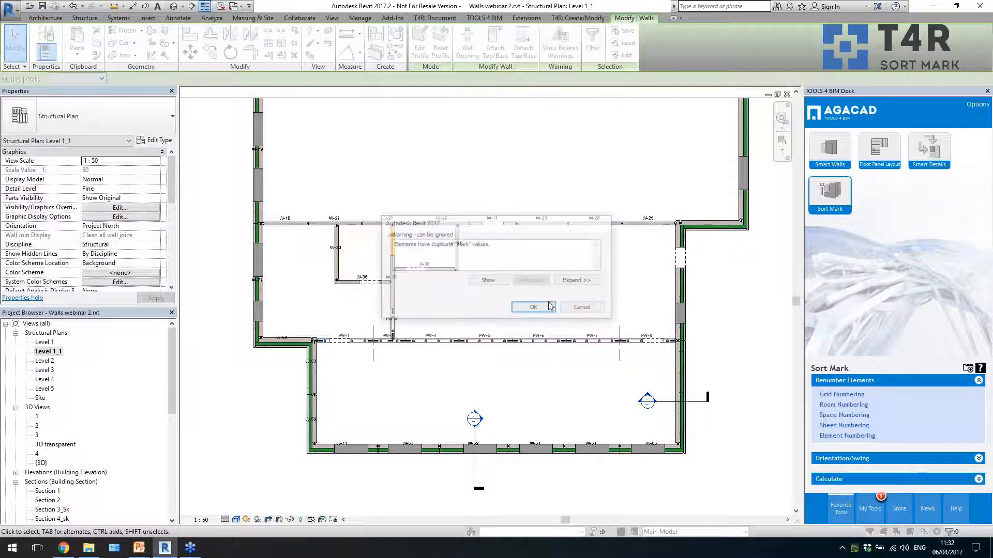
pyautogui.click(542, 311)
pyautogui.click(490, 364)
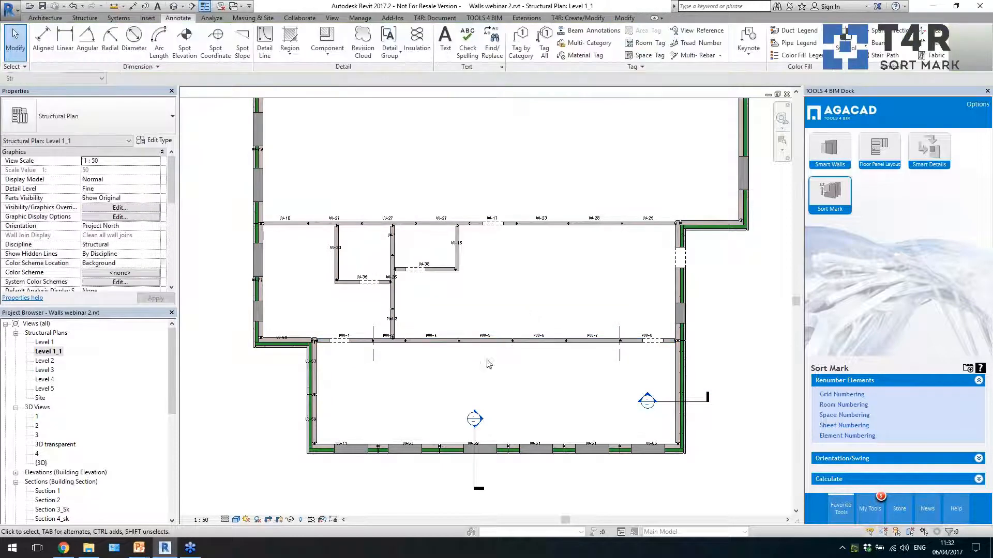
# - Examine the new PW- marks along the interior wall row and check that their order follows the X direction
pyautogui.scroll(4, 394, 402)
pyautogui.scroll(-3, 307, 337)
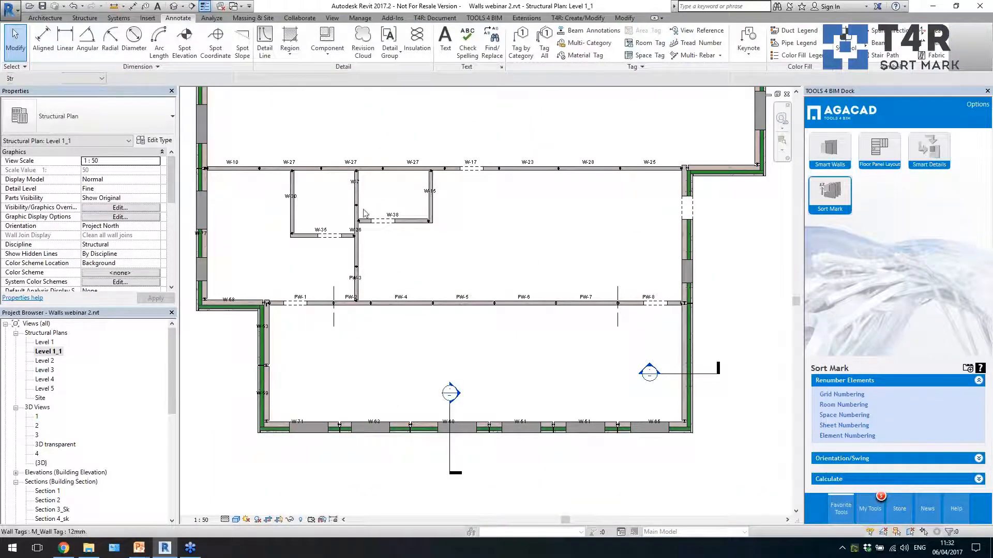
pyautogui.scroll(2, 339, 308)
pyautogui.scroll(1, 319, 325)
pyautogui.click(311, 296)
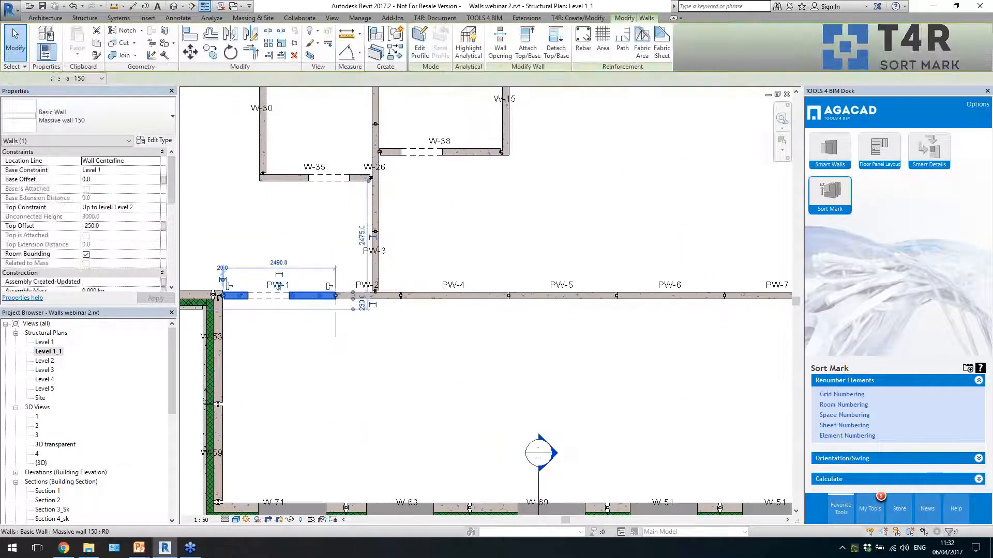
pyautogui.scroll(-3, 531, 296)
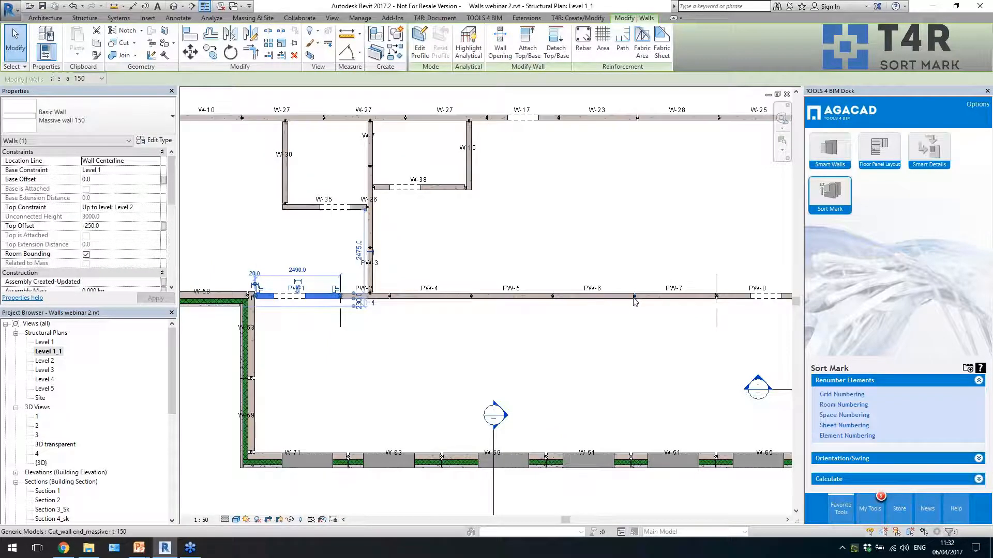
pyautogui.scroll(3, 644, 320)
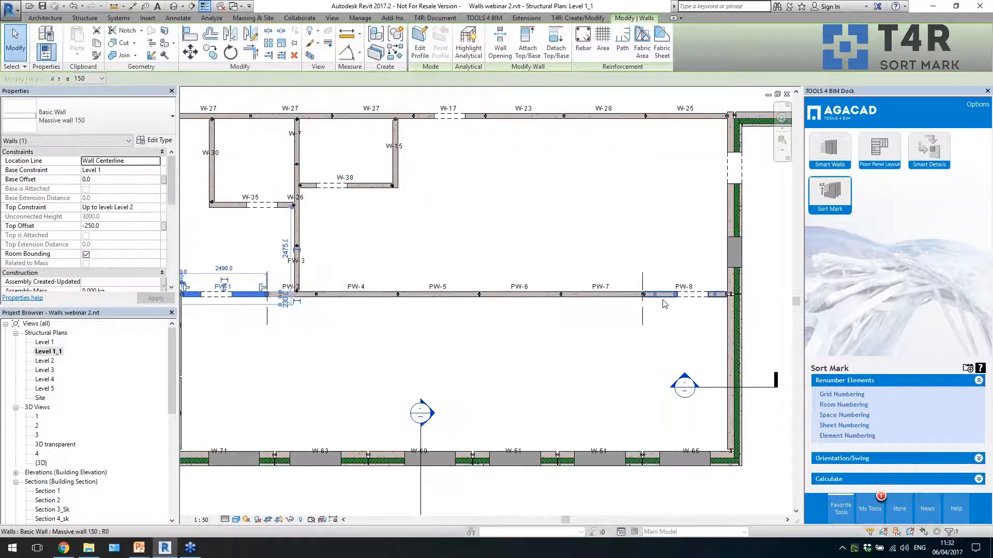
pyautogui.click(667, 294)
pyautogui.click(262, 332)
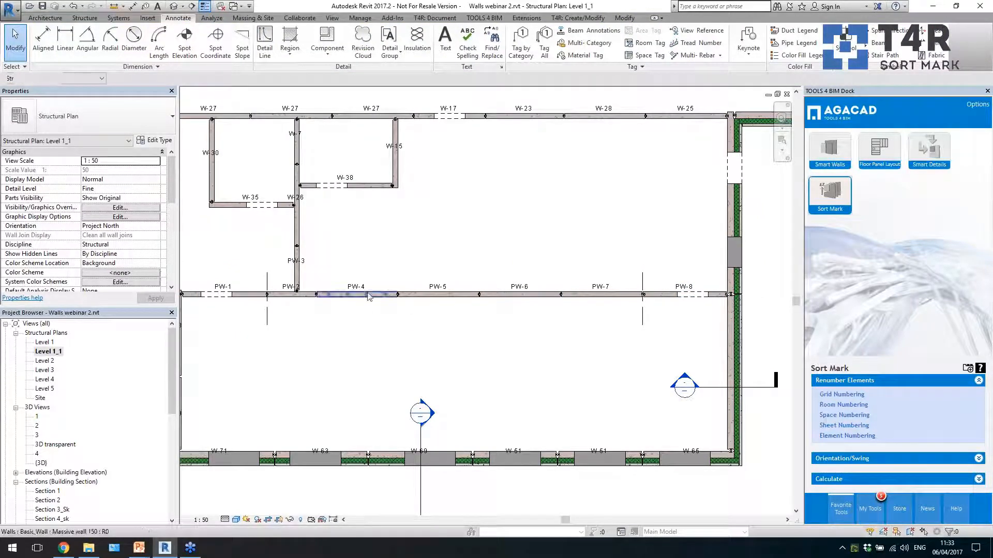
pyautogui.scroll(-3, 539, 305)
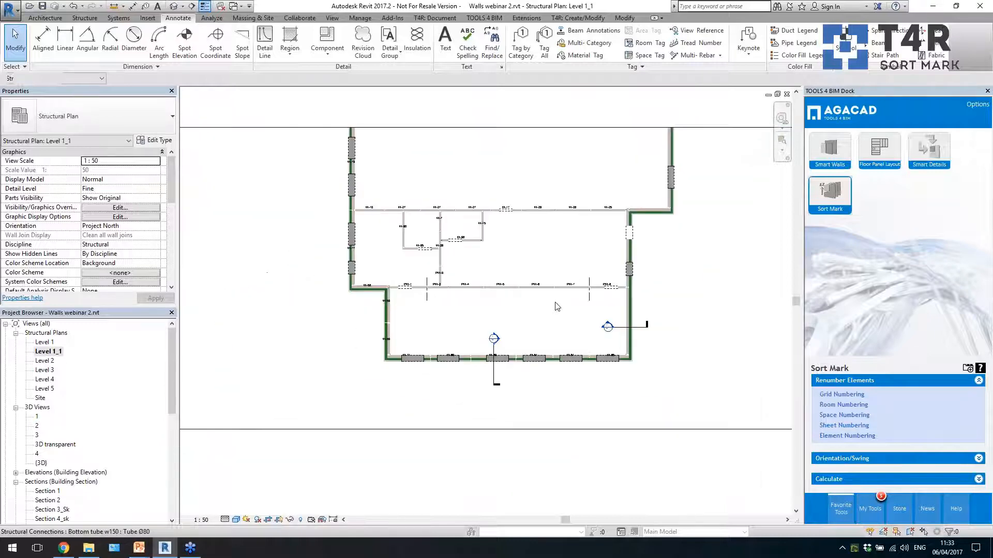
pyautogui.scroll(1, 561, 325)
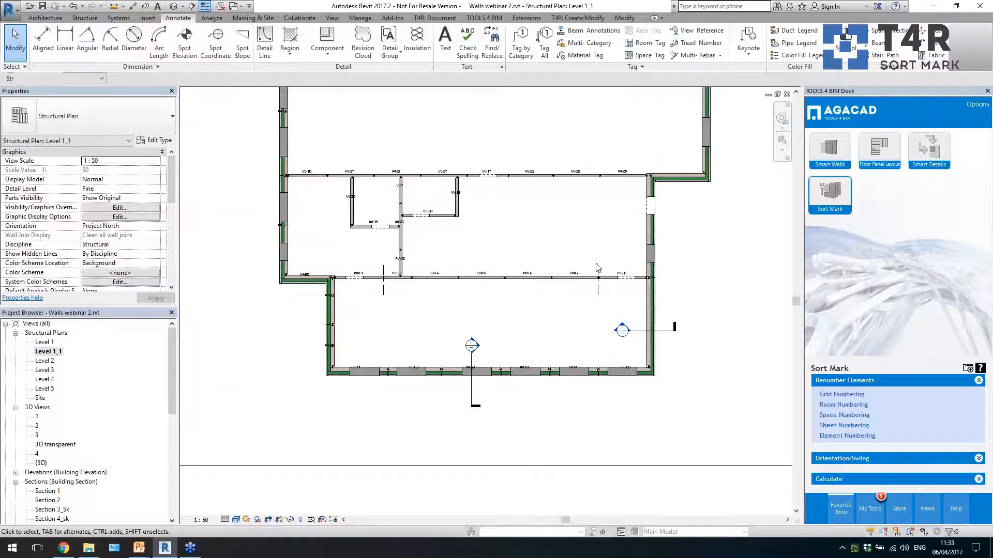
# - Open the default 3D view showing all the wall groups
pyautogui.click(178, 6)
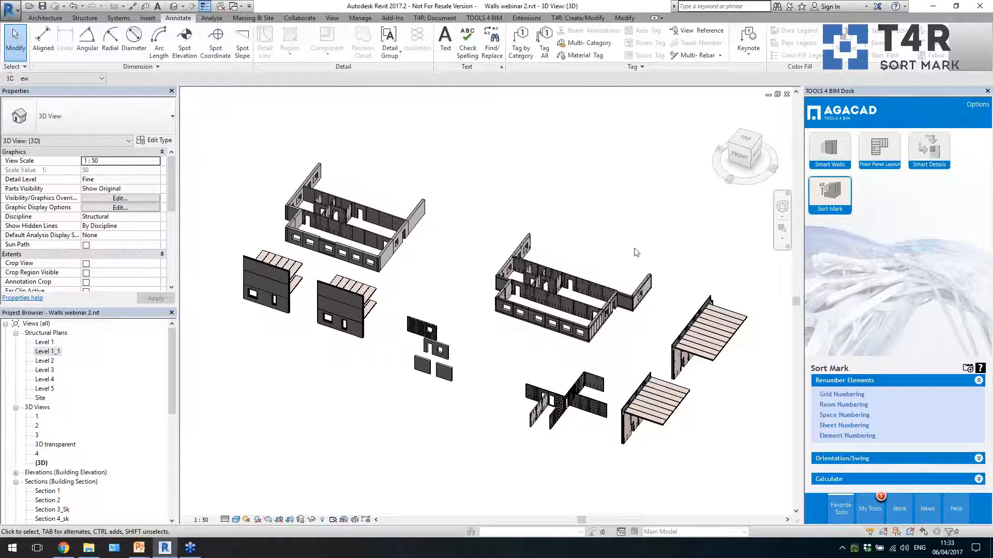
pyautogui.scroll(1, 679, 288)
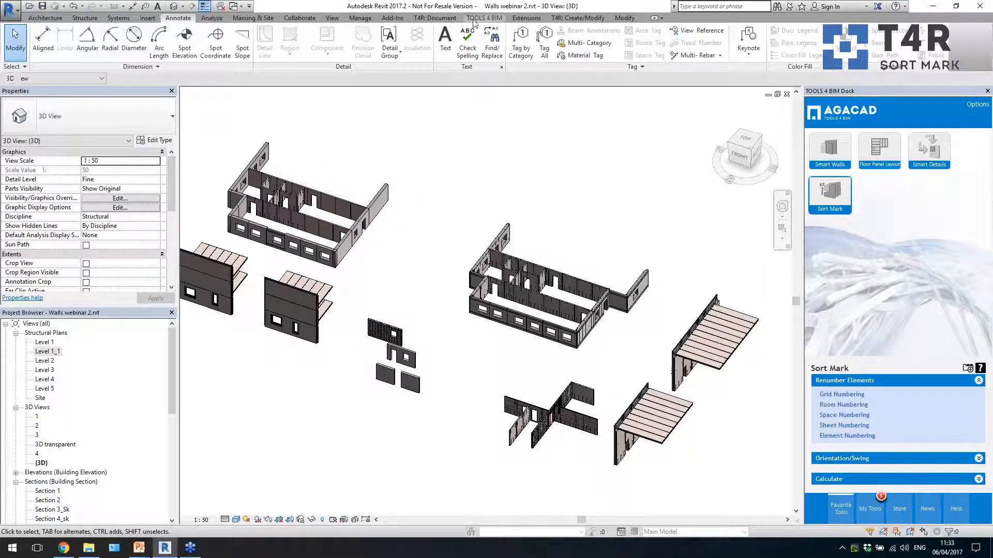
# - Detach the Smart Assemblies tools from the ribbon as a floating panel and open the Shop Drawing Configurations (SDC)
pyautogui.click(435, 18)
pyautogui.moveTo(330, 66); pyautogui.dragTo(414, 148)
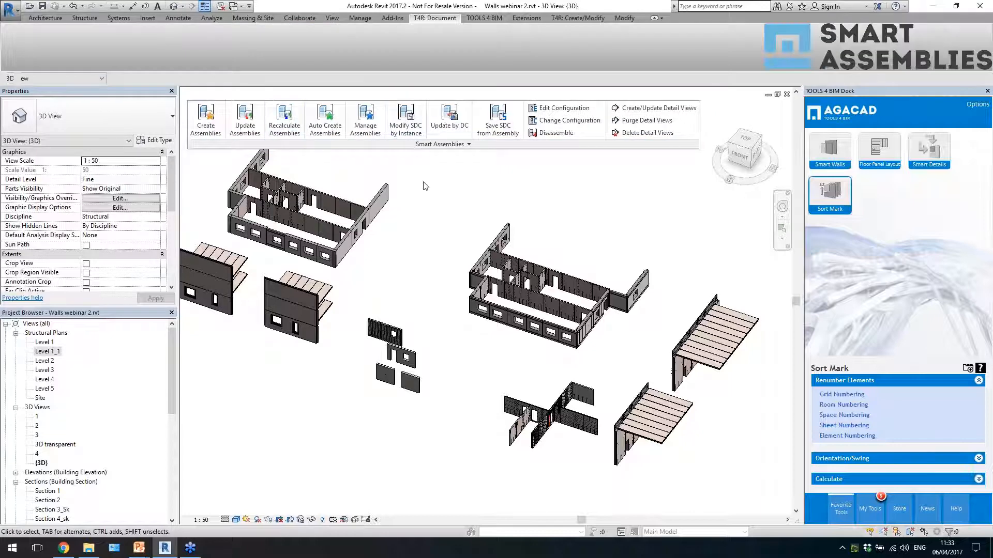
pyautogui.scroll(-1, 425, 225)
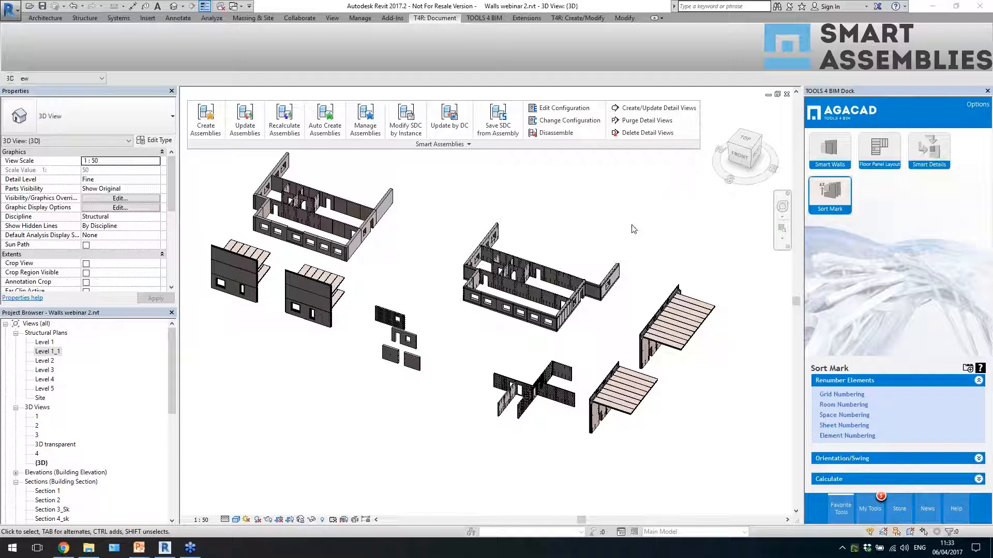
pyautogui.click(584, 251)
pyautogui.keyDown('shift'); pyautogui.moveTo(420, 261); pyautogui.dragTo(428, 254, button='middle'); pyautogui.keyUp('shift')
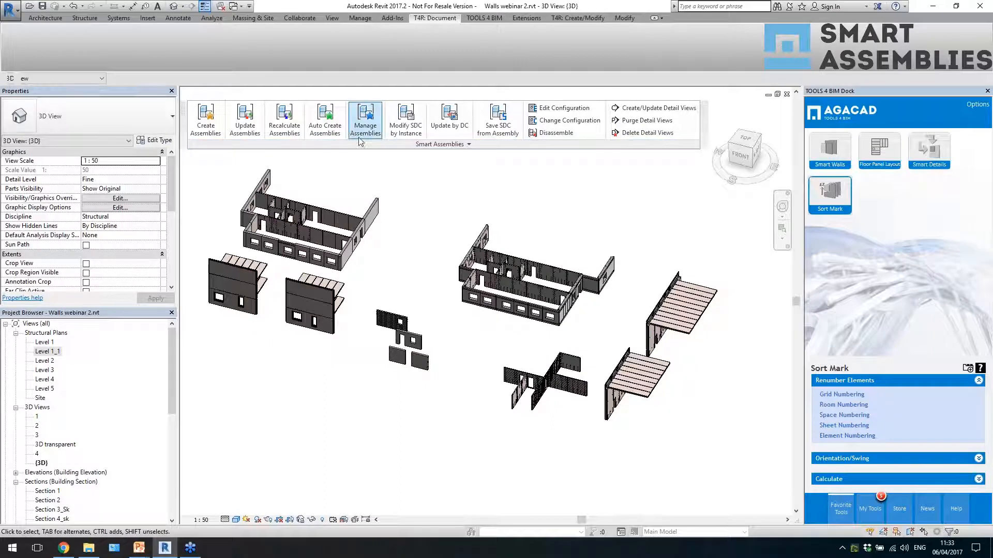
pyautogui.click(345, 146)
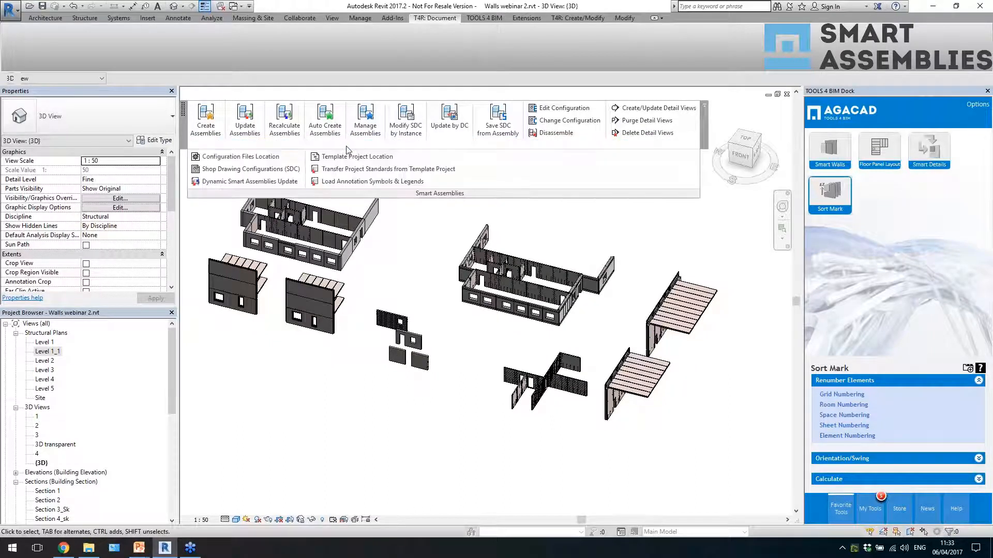
pyautogui.click(220, 170)
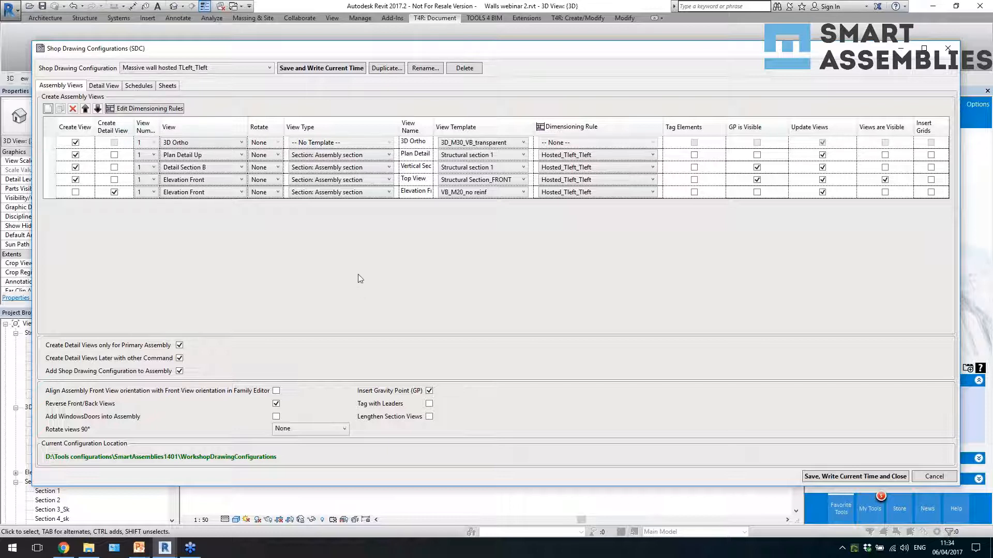
# - Review the available view and rotation choices for Detail Section B and the view number choices for the Top View row
pyautogui.click(199, 170)
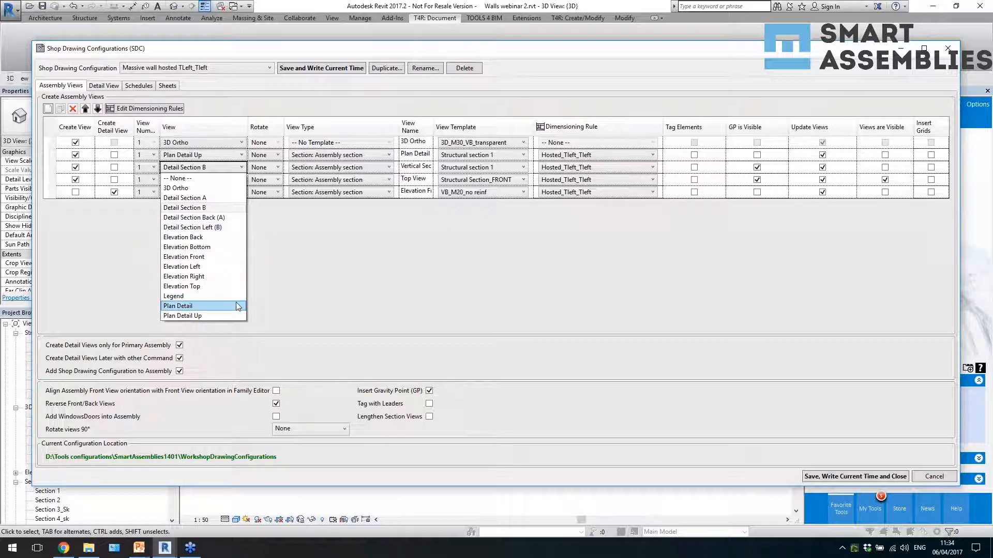
pyautogui.click(357, 259)
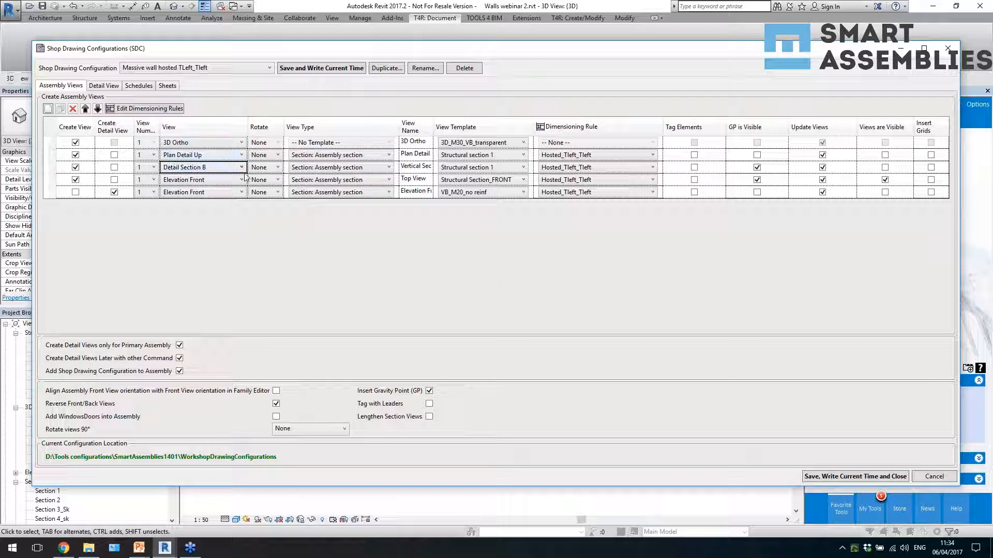
pyautogui.click(276, 170)
pyautogui.click(266, 174)
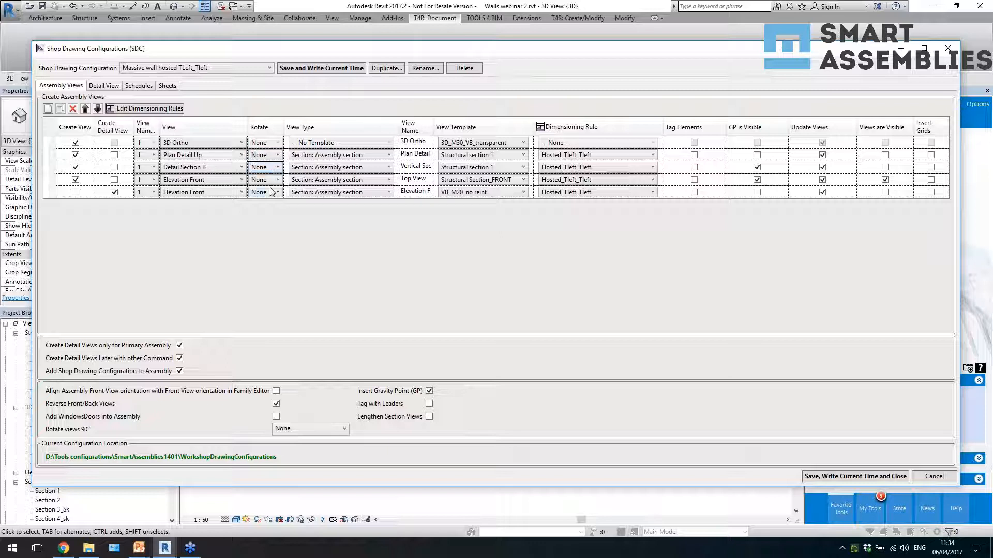
pyautogui.click(272, 169)
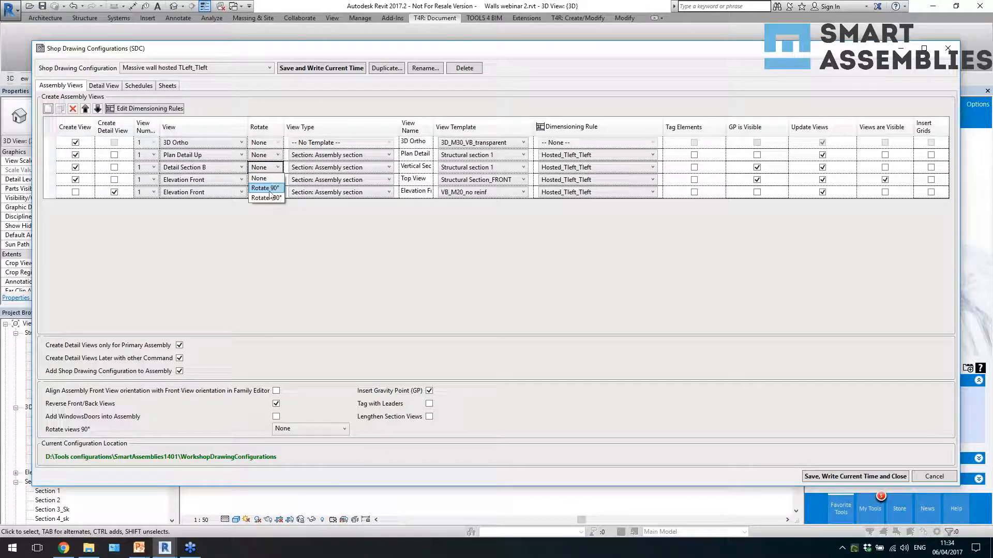
pyautogui.click(380, 249)
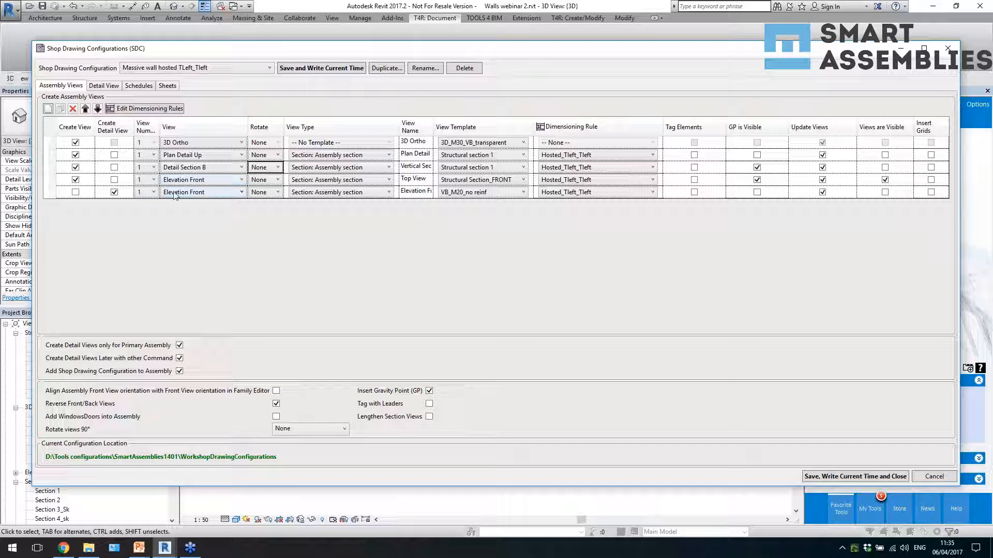
pyautogui.click(153, 180)
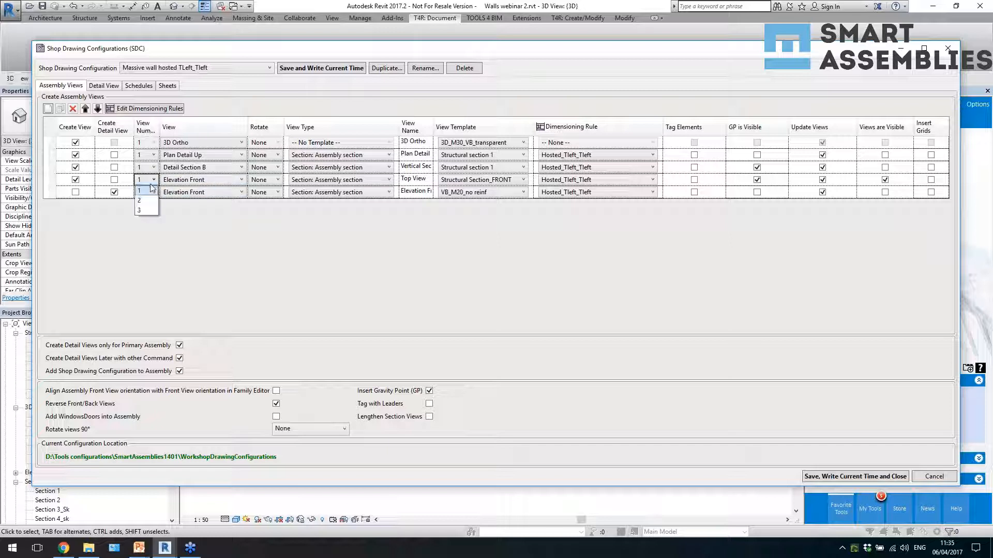
pyautogui.click(155, 191)
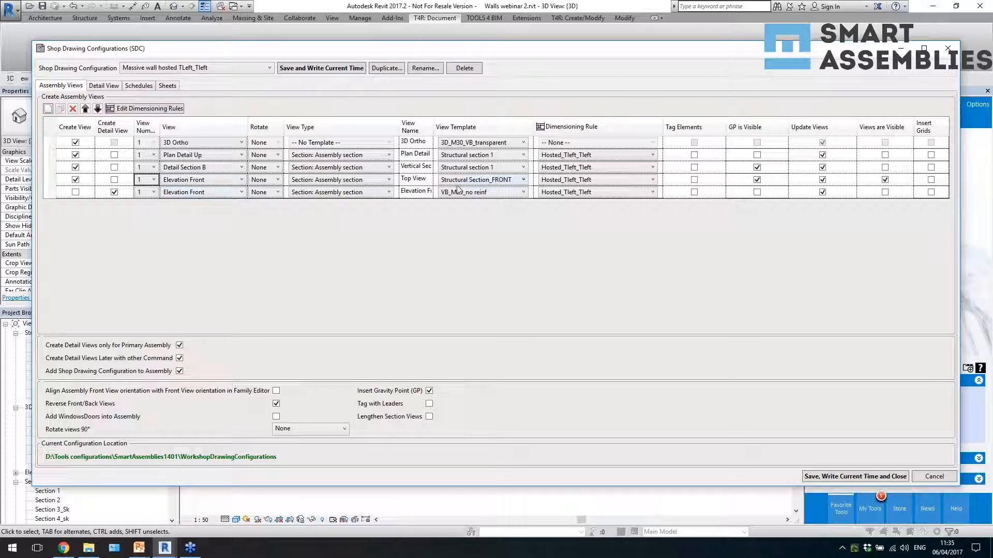
# - Set the last Elevation Front row's view number to 2 and its view template to Structural Section_FRONT
pyautogui.click(153, 180)
pyautogui.click(152, 192)
pyautogui.click(151, 211)
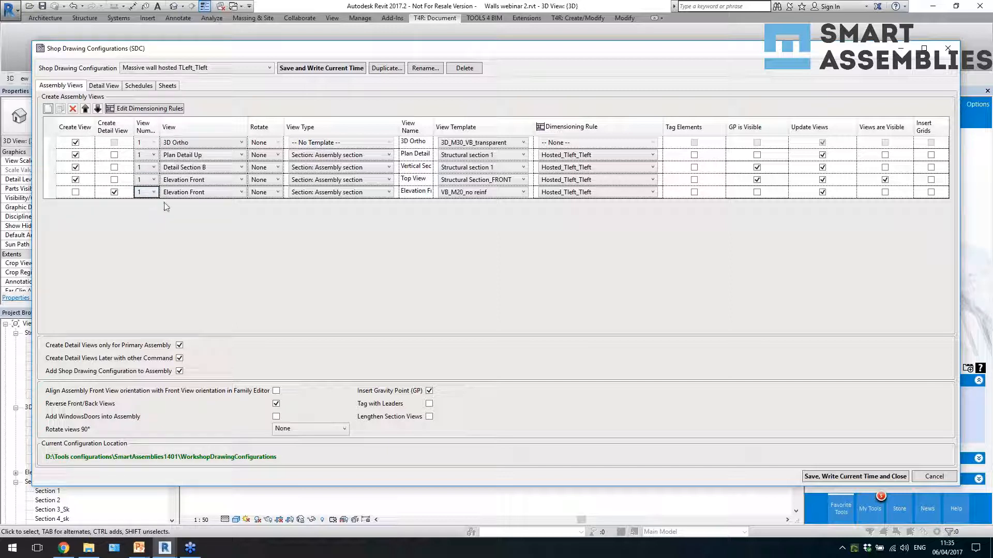
pyautogui.click(459, 192)
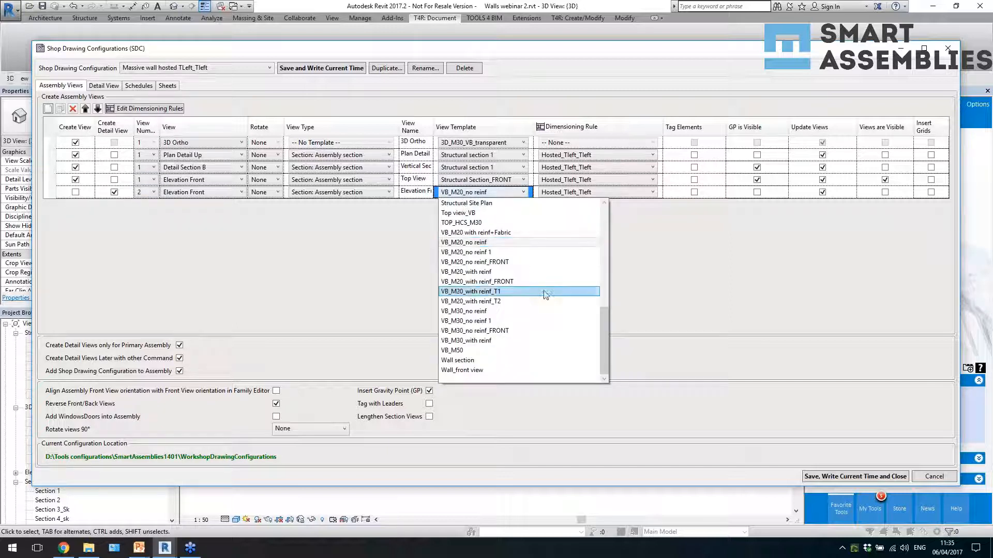
pyautogui.scroll(2, 520, 282)
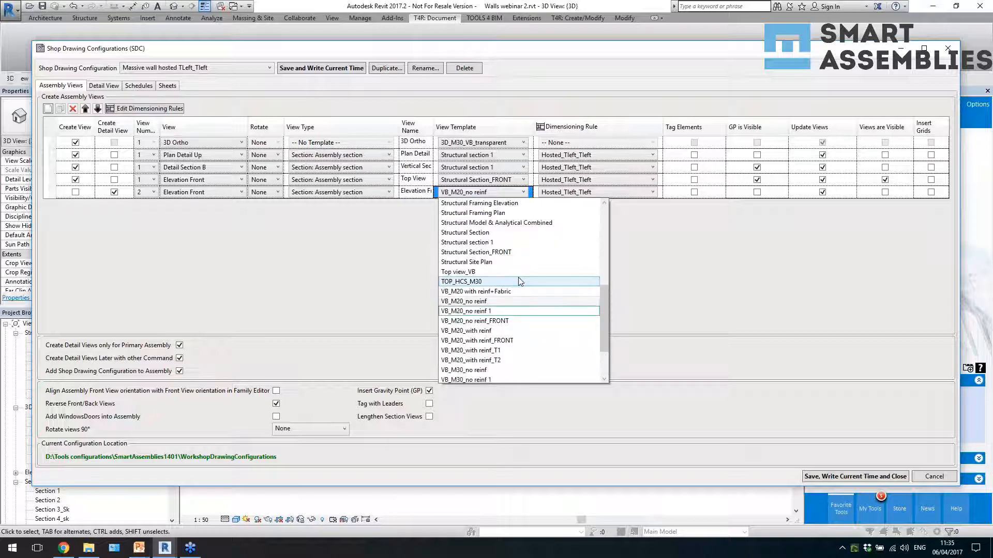
pyautogui.click(507, 252)
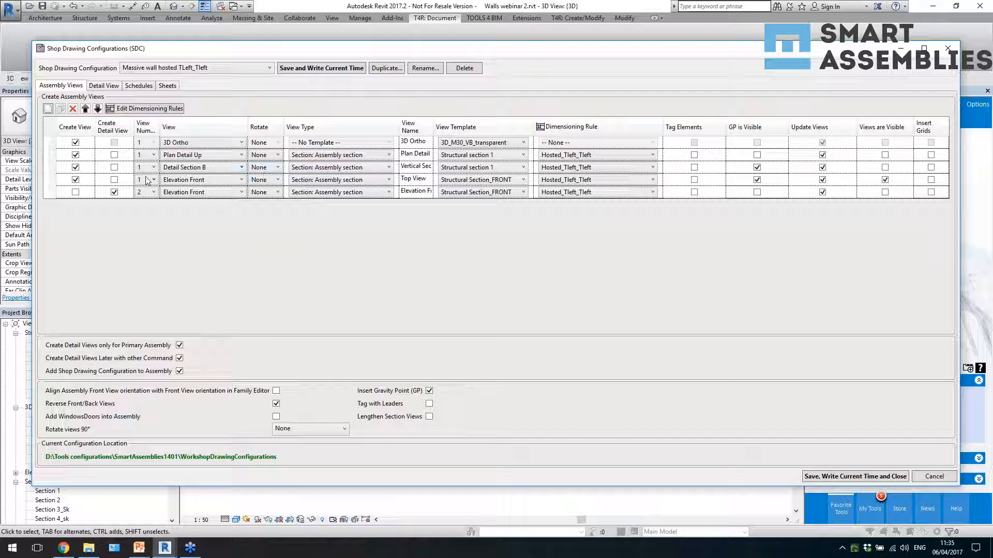
# - Check the Top View row's view and template choices, and widen the View Name column to fit the full names
pyautogui.click(170, 180)
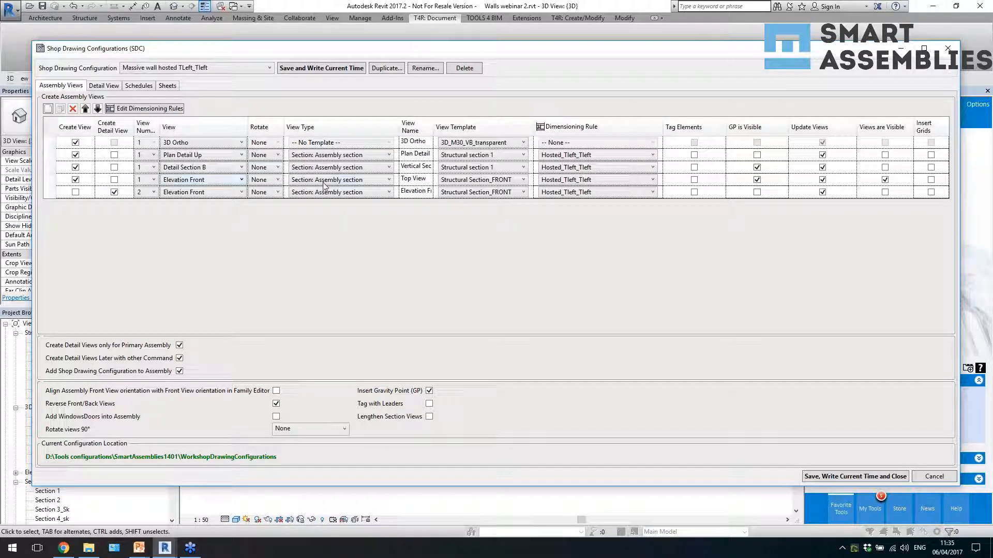
pyautogui.click(476, 181)
pyautogui.click(455, 186)
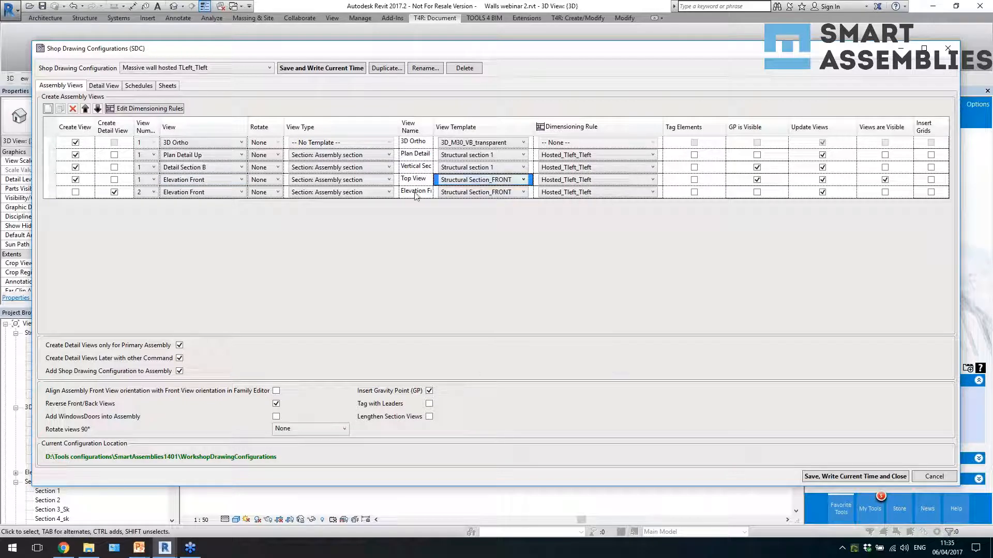
pyautogui.moveTo(397, 129); pyautogui.dragTo(380, 130)
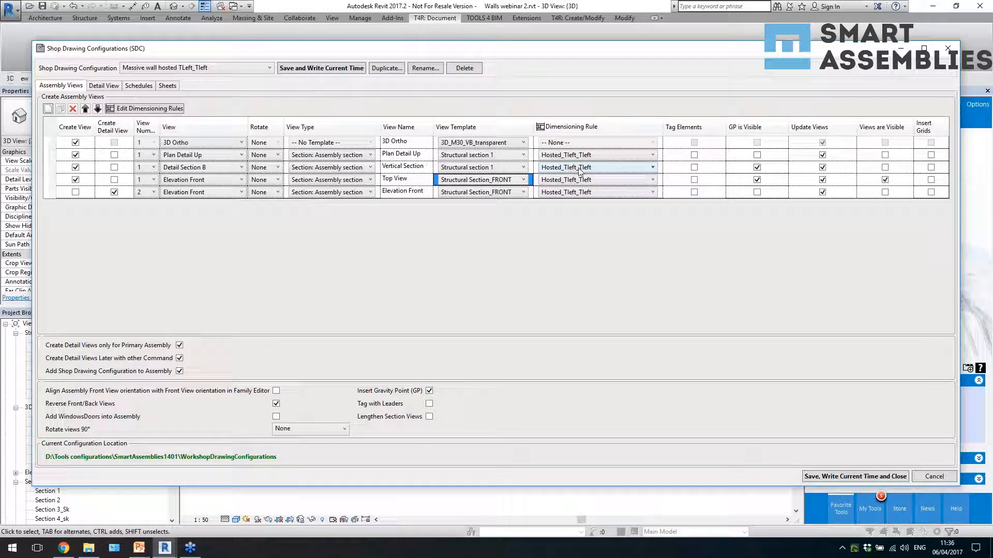
# - Open the dimensioning rules and examine the Main Element Geometry settings, from general rules through cuts, openings, equal splitting and crop region split
pyautogui.click(170, 109)
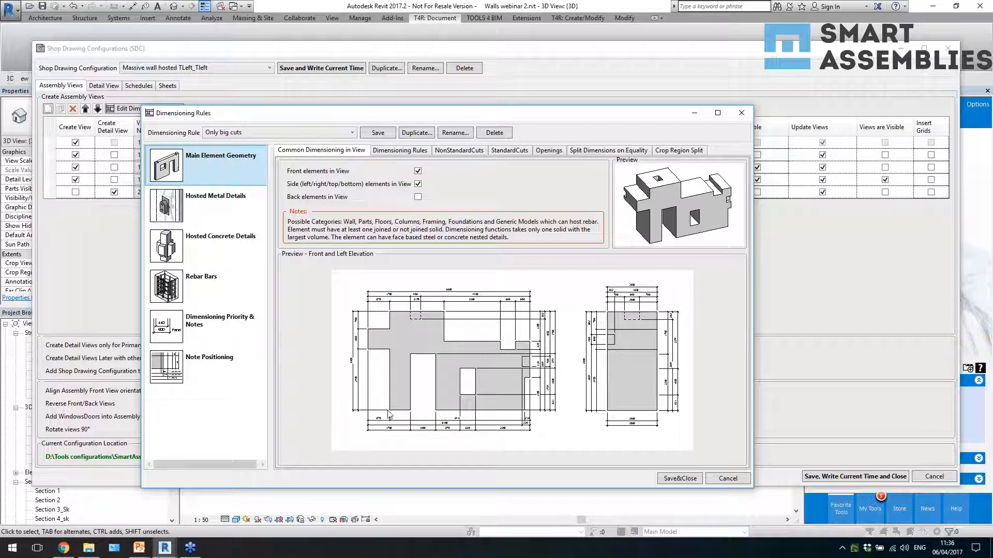
pyautogui.click(408, 150)
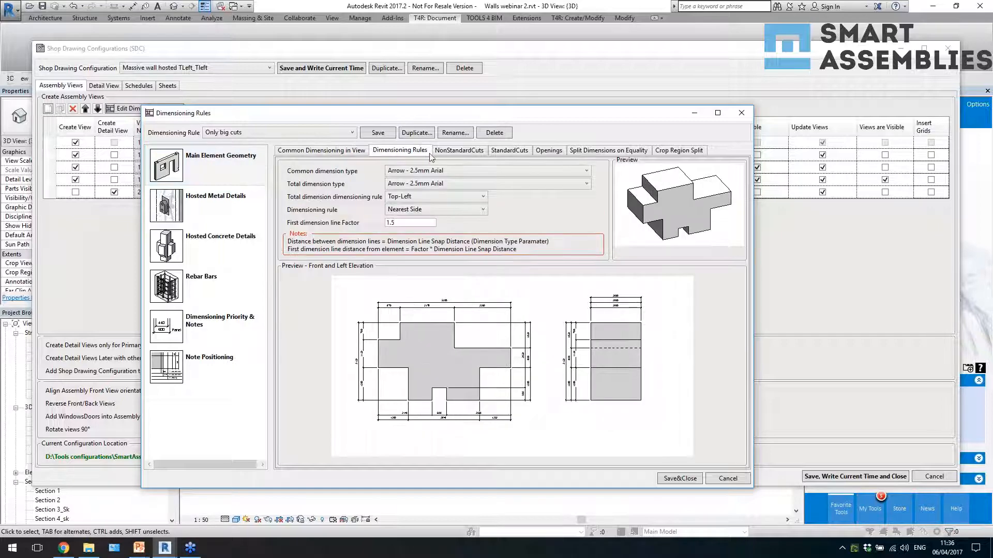
pyautogui.click(419, 197)
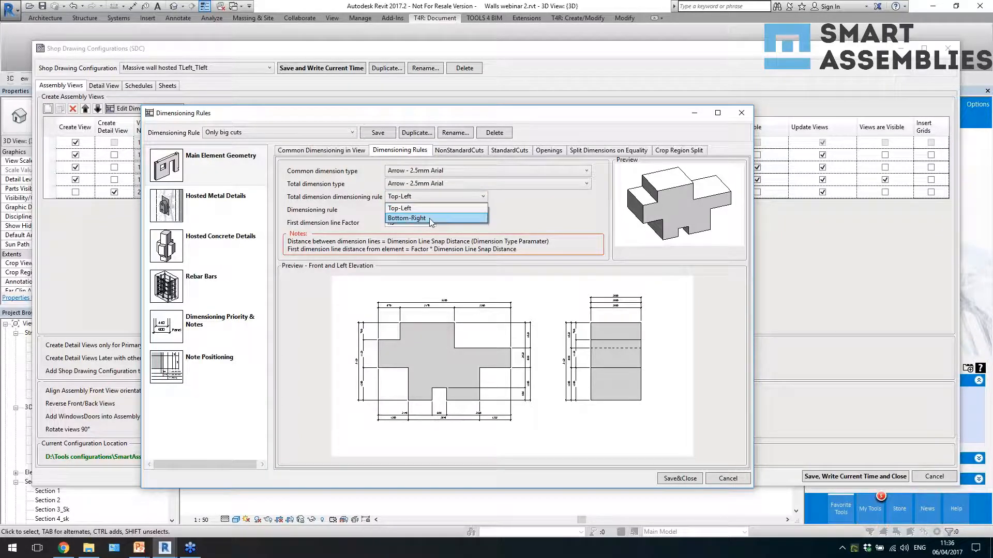
pyautogui.click(539, 211)
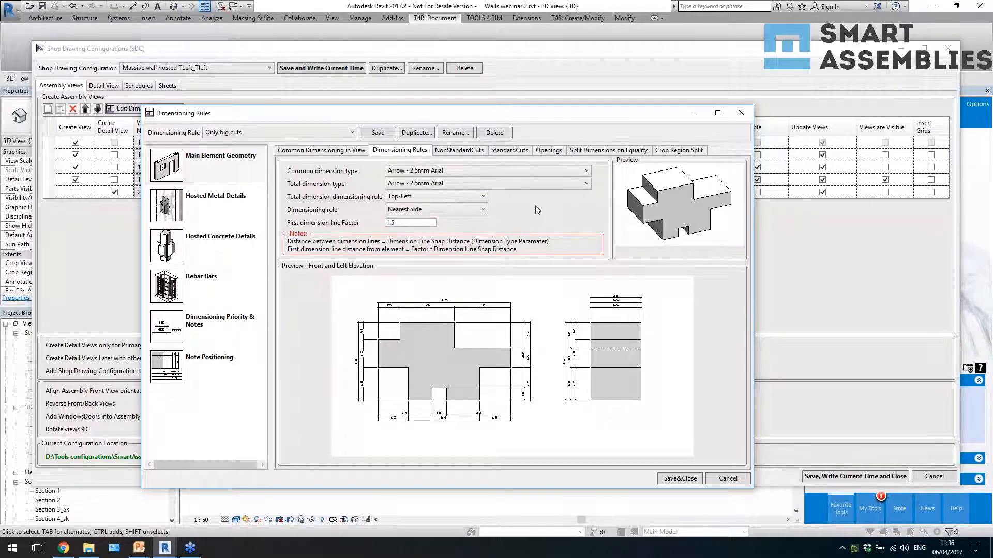
pyautogui.click(464, 150)
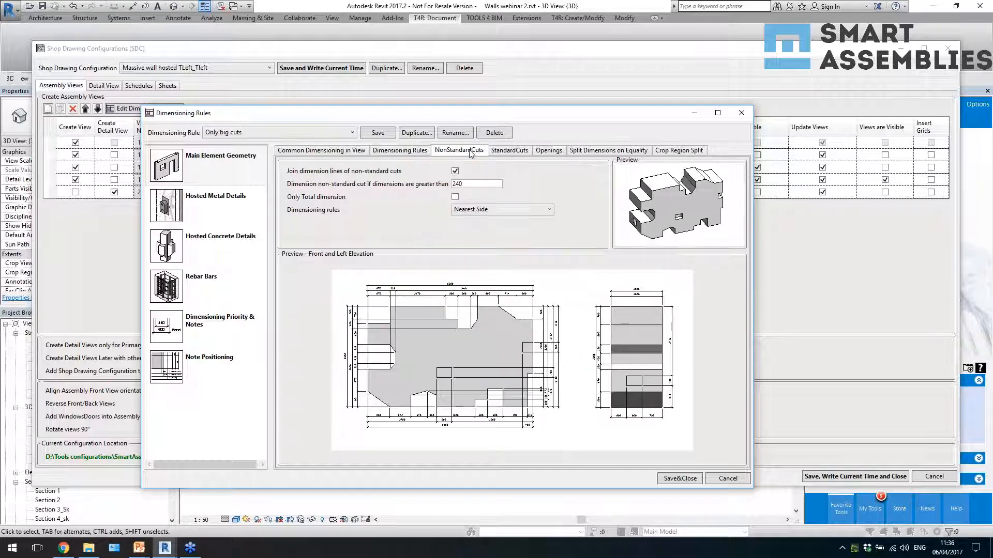
pyautogui.click(500, 151)
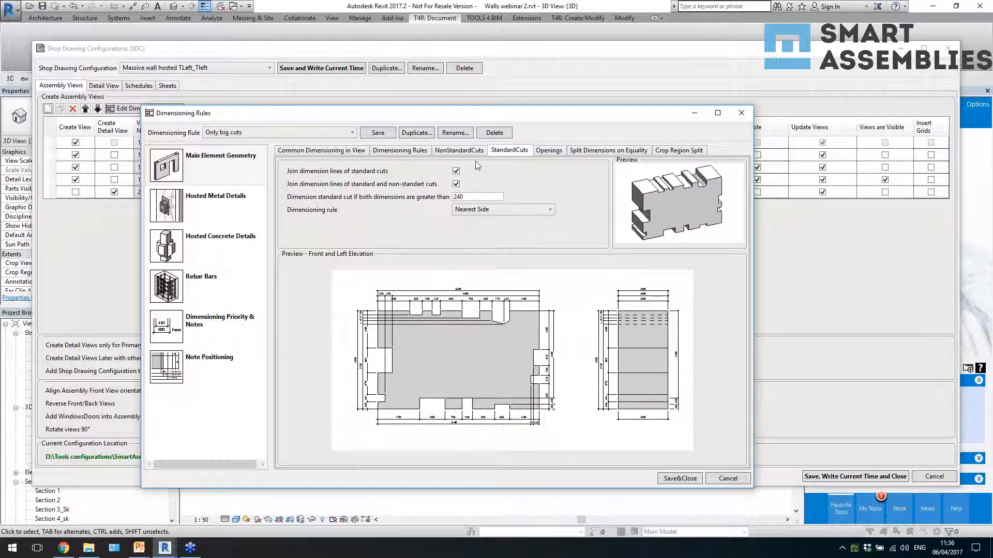
pyautogui.click(548, 152)
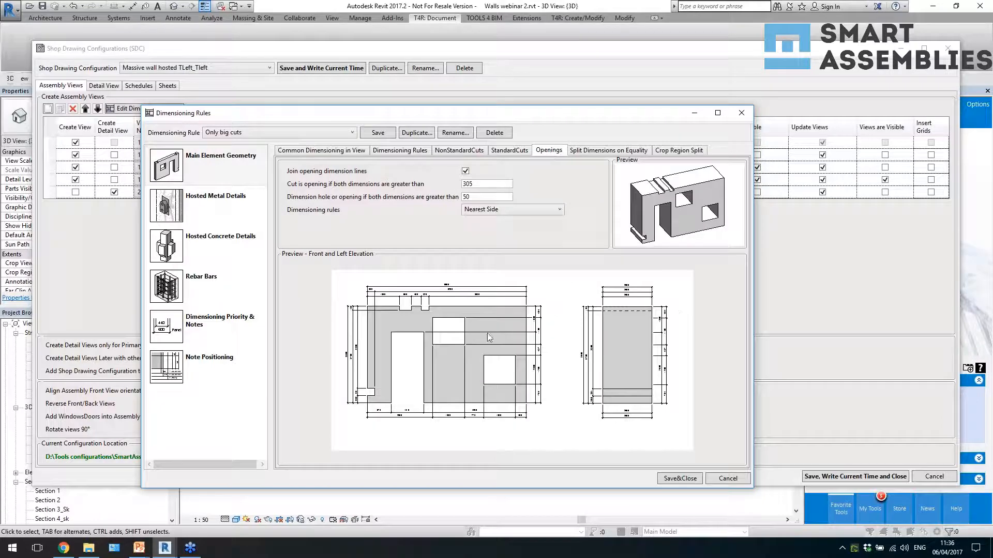
pyautogui.click(599, 152)
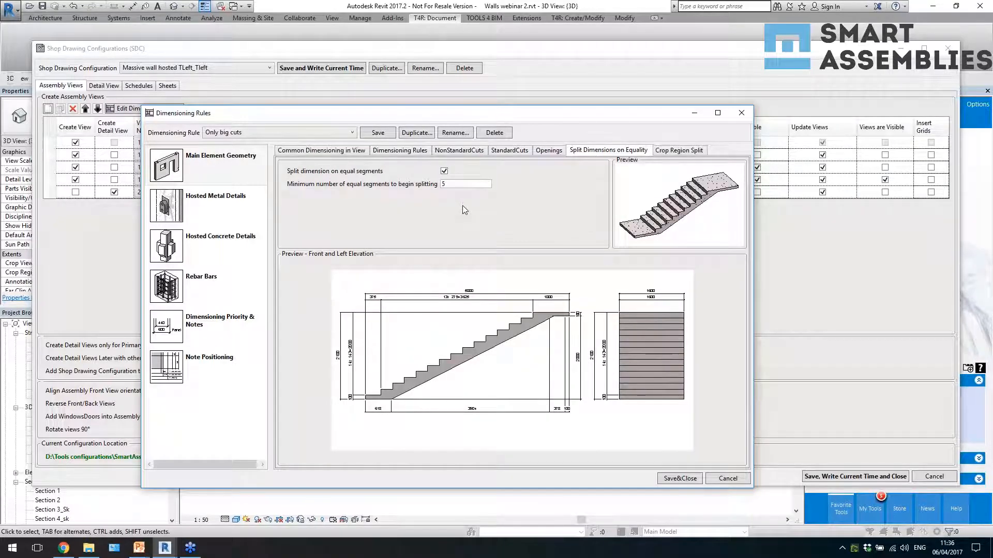
pyautogui.click(678, 151)
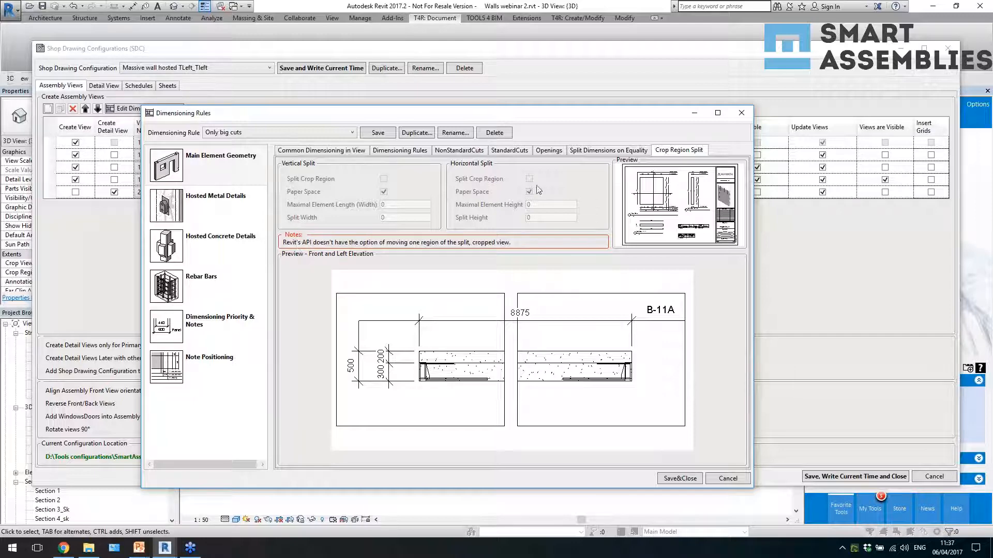
# - Enable Lines in Geometry is Priority for side elements of hosted metal details, and review the front/back dimensioning rule choices
pyautogui.click(219, 207)
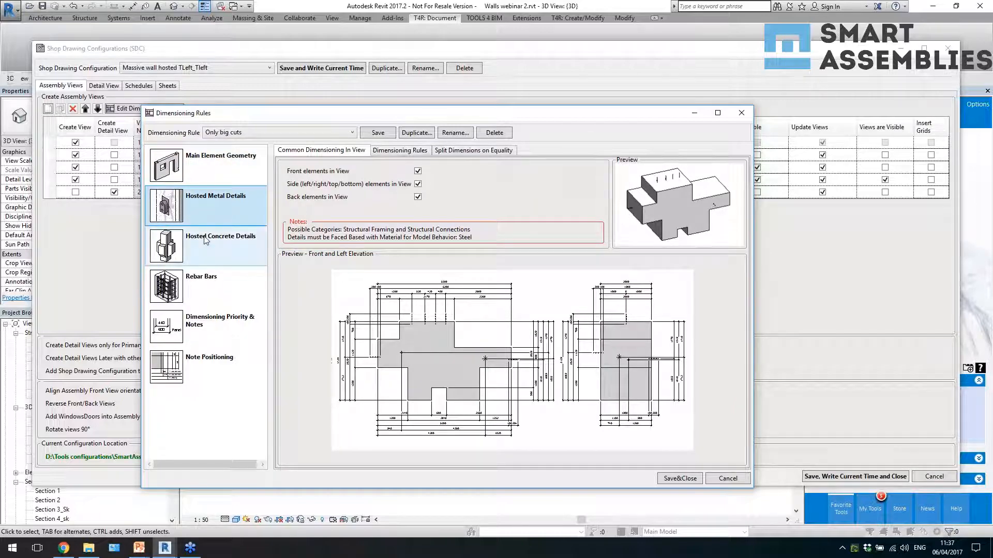
pyautogui.click(212, 243)
pyautogui.click(216, 209)
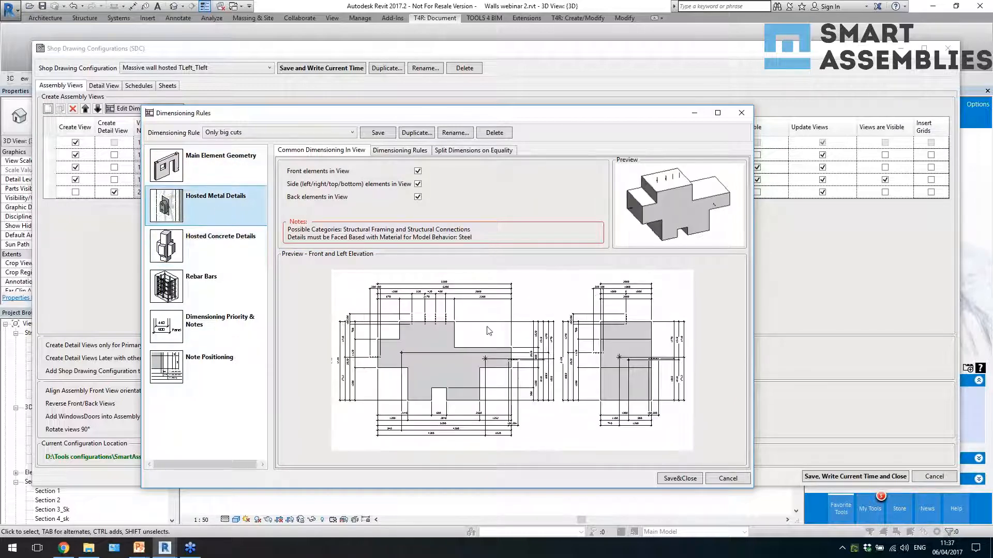
pyautogui.click(401, 151)
pyautogui.click(376, 237)
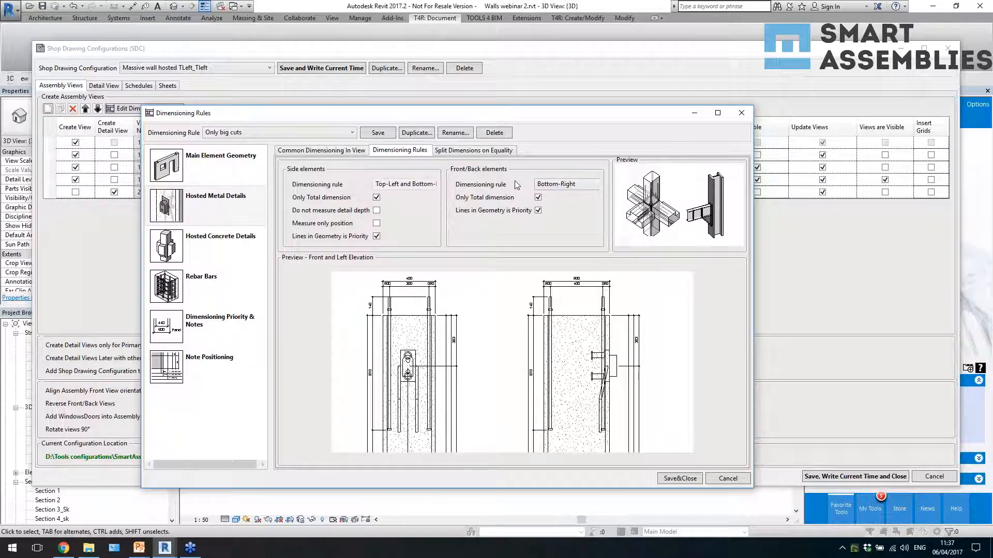
pyautogui.click(548, 185)
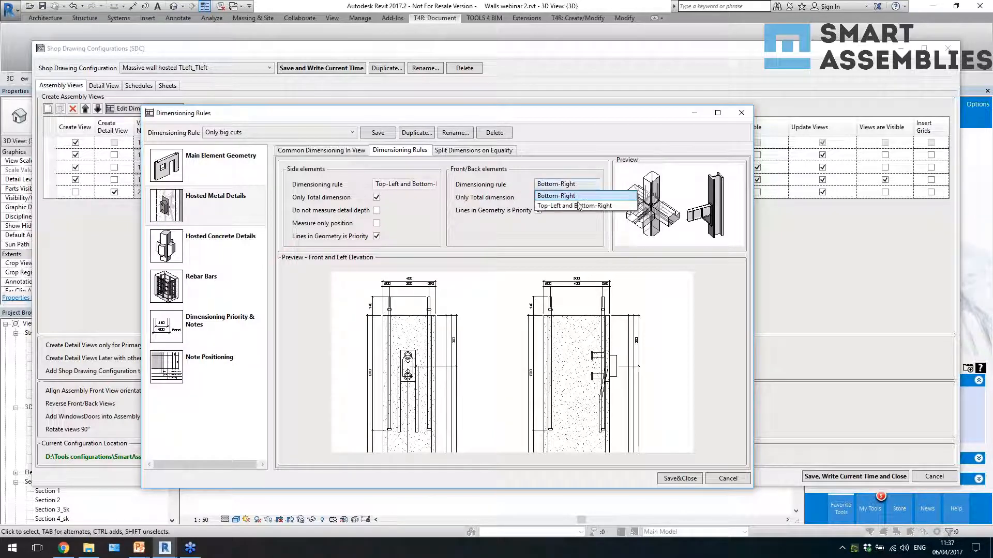
pyautogui.click(576, 230)
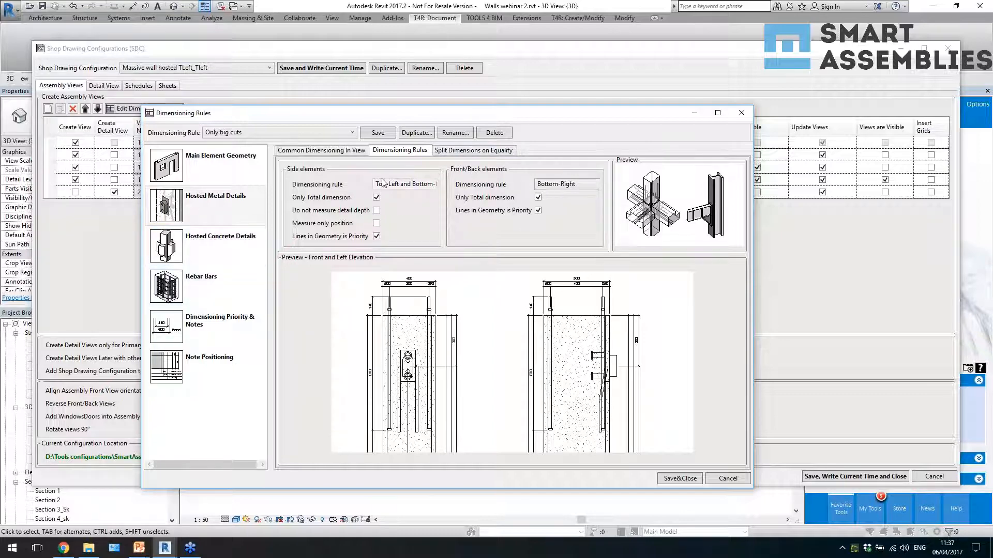
# - Examine the Hosted Concrete Details front/back dimensioning rule choices, plus the Rebar Bars common dimensioning and parallel bar set rules
pyautogui.click(217, 237)
pyautogui.click(399, 151)
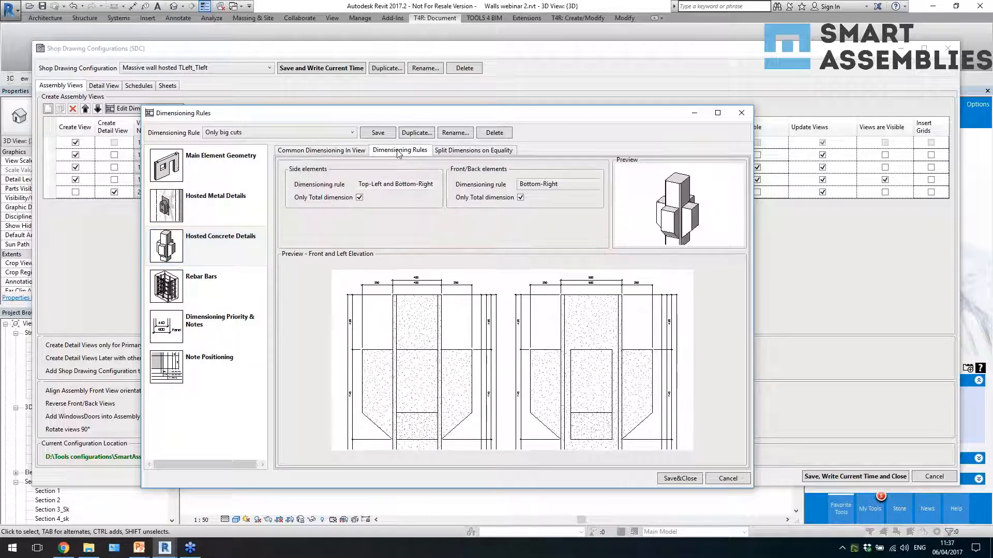
pyautogui.click(531, 186)
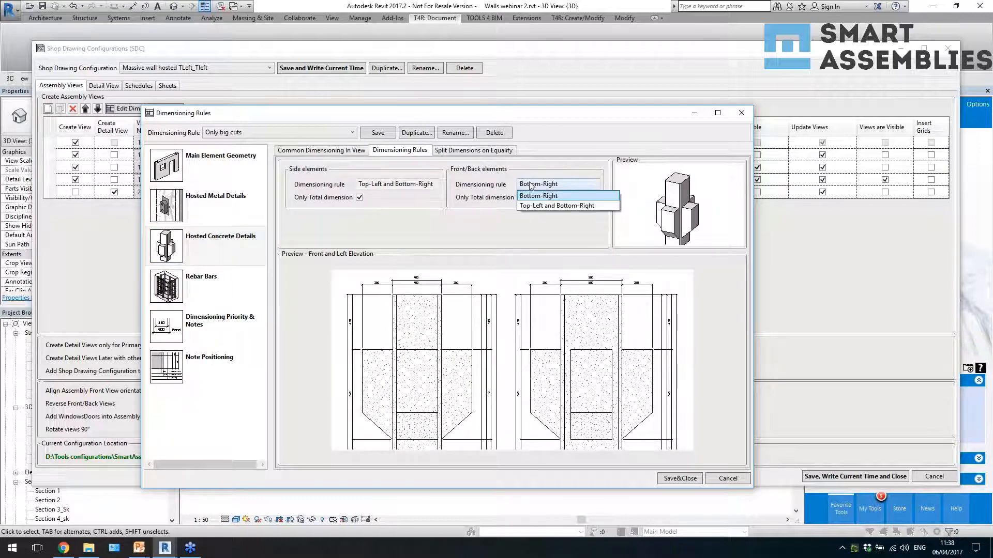
pyautogui.click(531, 186)
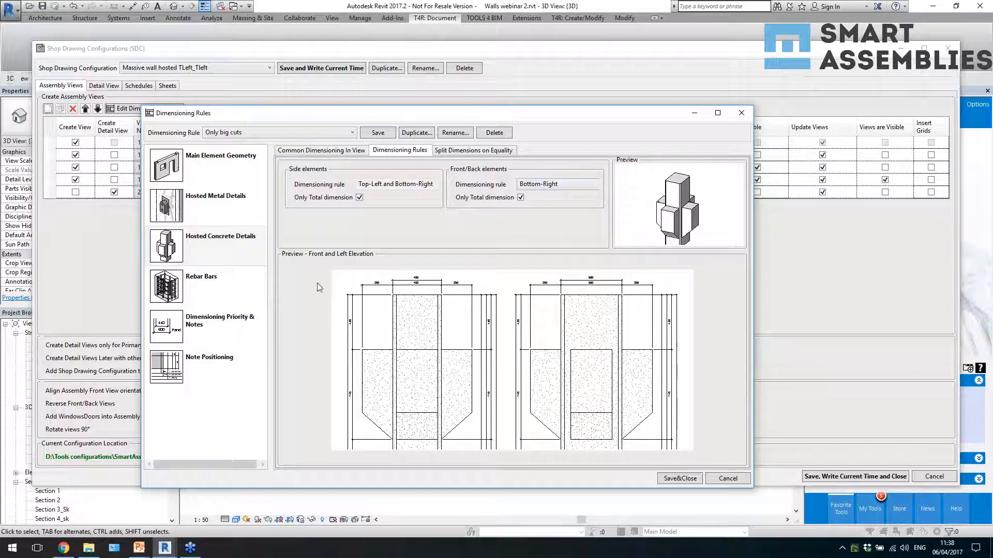
pyautogui.click(225, 293)
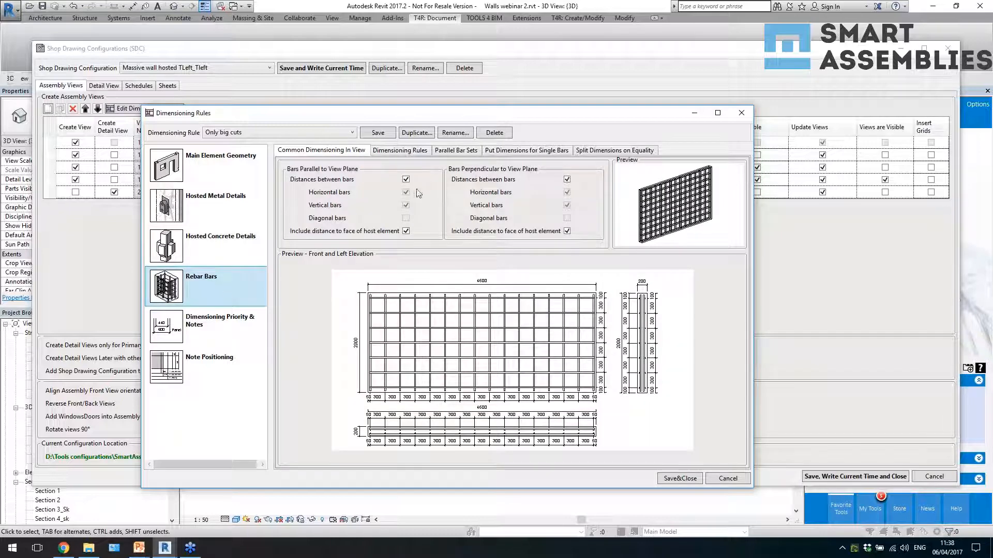
pyautogui.click(457, 150)
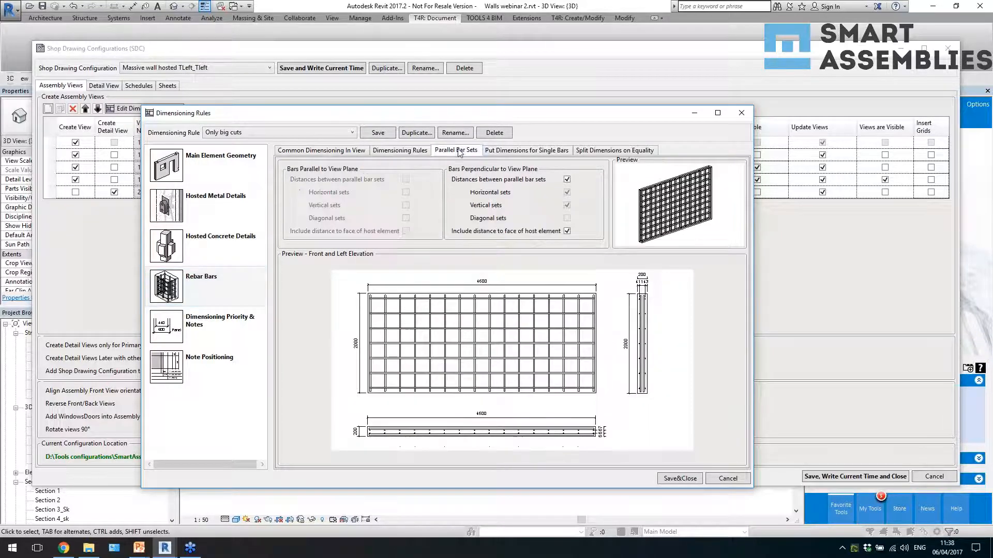
# - Review the Dimensioning Priority & Notes table, focusing on the hosted metal and hosted concrete element rows
pyautogui.click(210, 319)
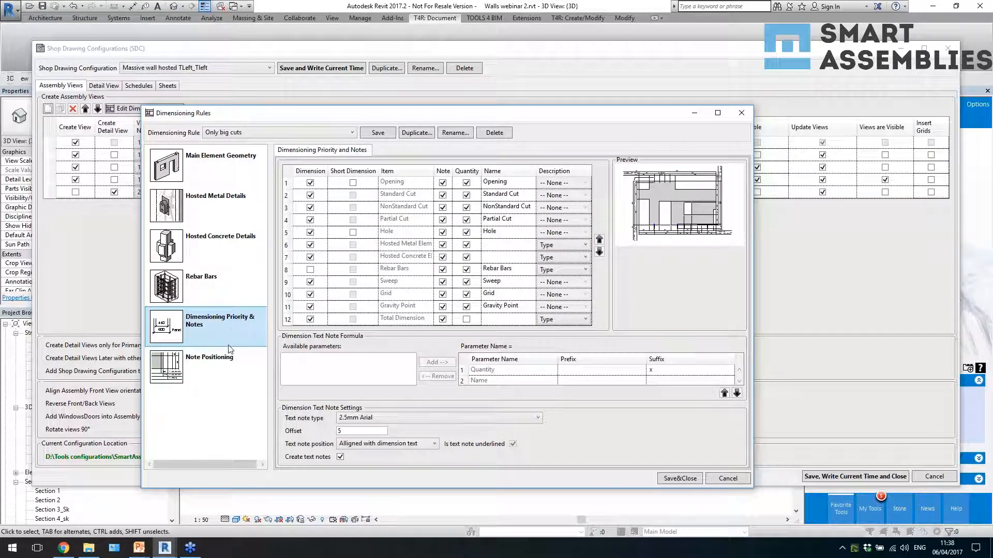
pyautogui.click(405, 246)
pyautogui.click(405, 258)
pyautogui.click(405, 246)
pyautogui.click(405, 260)
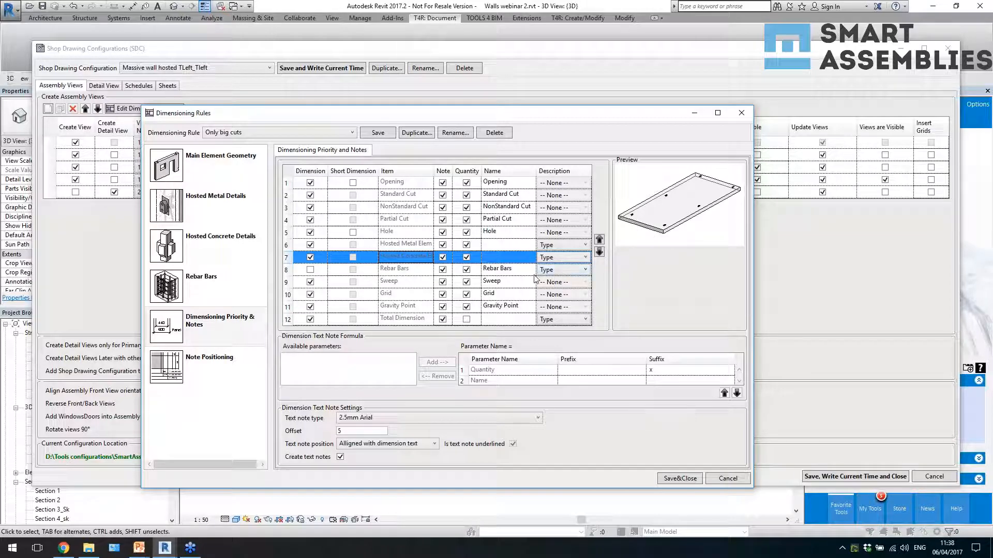
# - Try Connect dimension lines in Note Positioning, look through the saved dimensioning rules, and close the dimensioning rules without saving
pyautogui.click(220, 358)
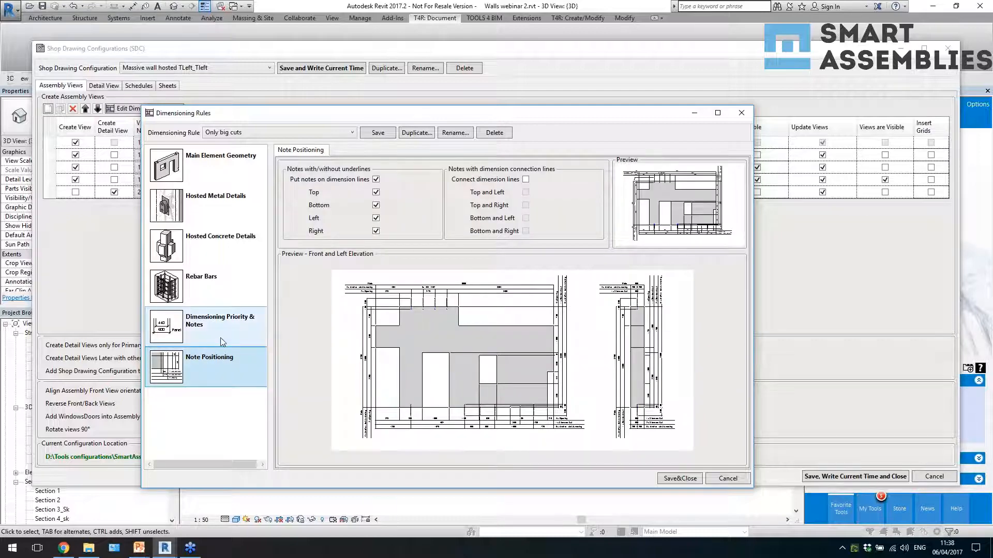
pyautogui.click(222, 341)
pyautogui.click(217, 370)
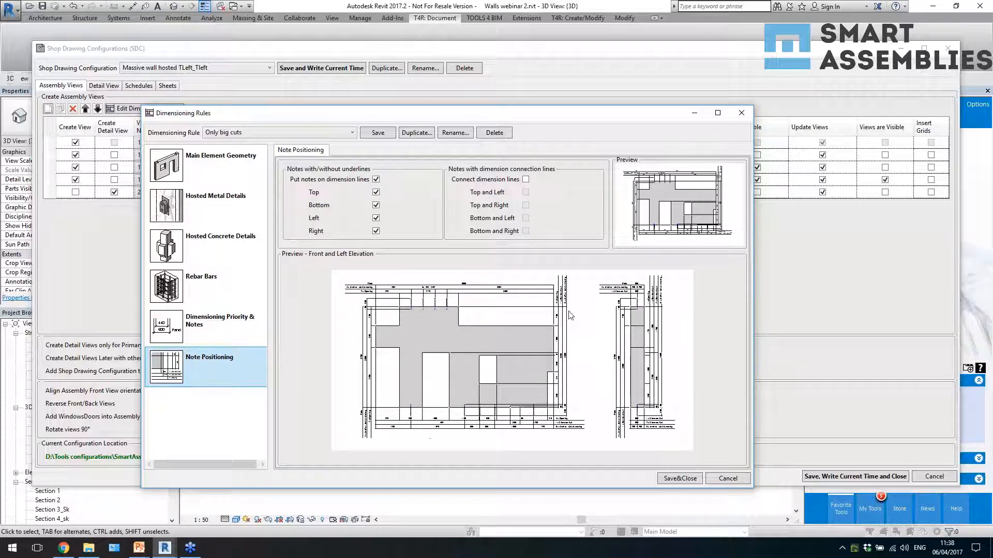
pyautogui.click(526, 179)
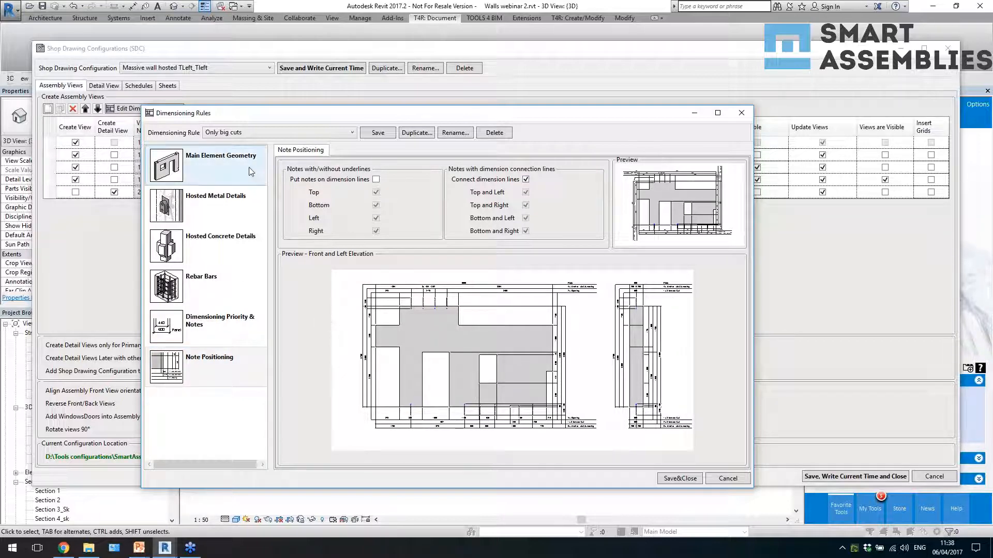
pyautogui.click(310, 133)
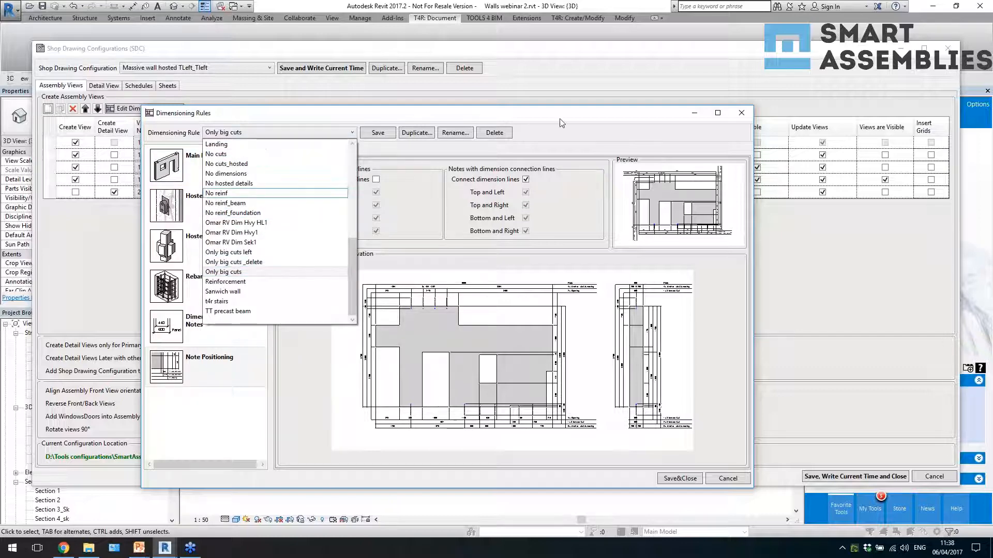
pyautogui.click(297, 193)
pyautogui.click(741, 114)
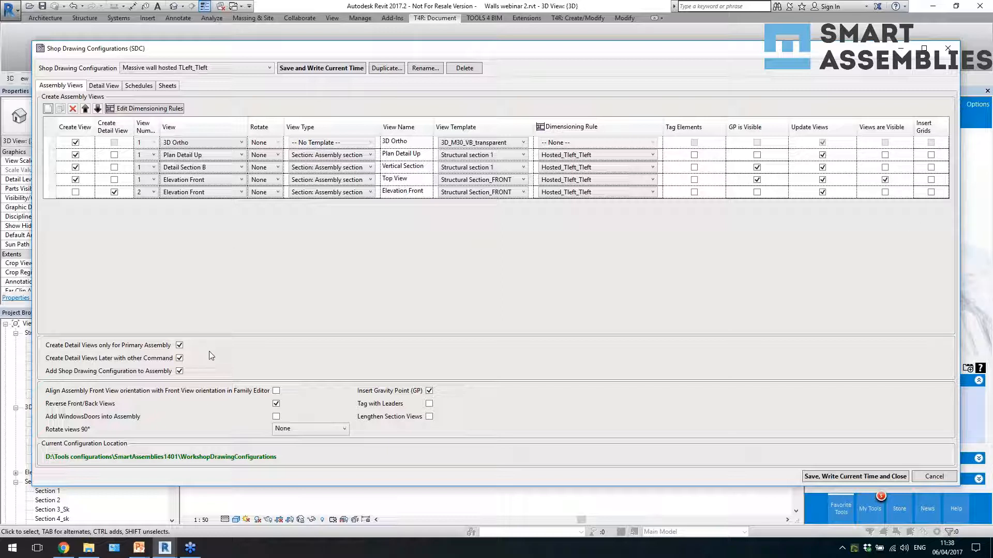
# - Review the 90° view rotation choices and the Reverse Front/Back Views option, leaving rotation at None and the reversal enabled
pyautogui.click(280, 429)
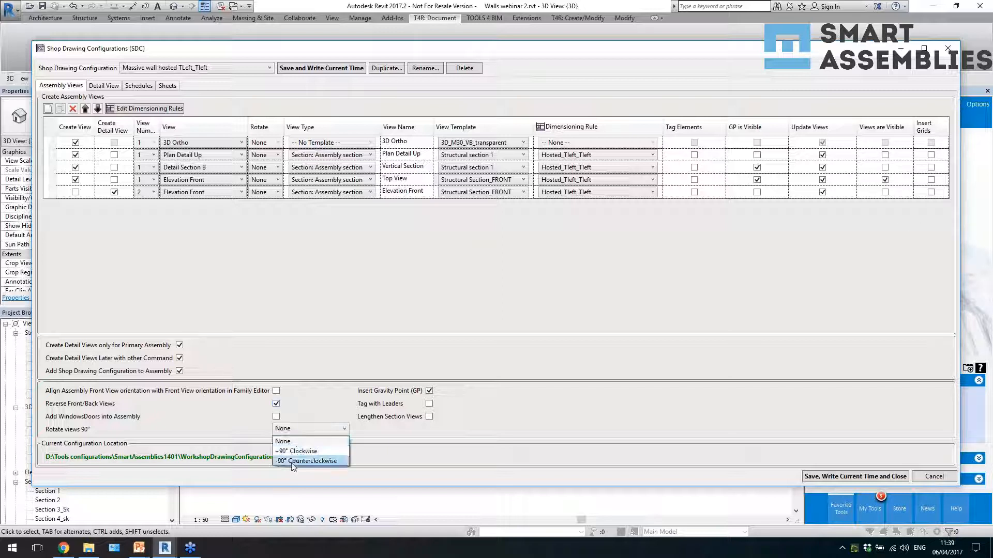
pyautogui.click(319, 400)
pyautogui.click(276, 403)
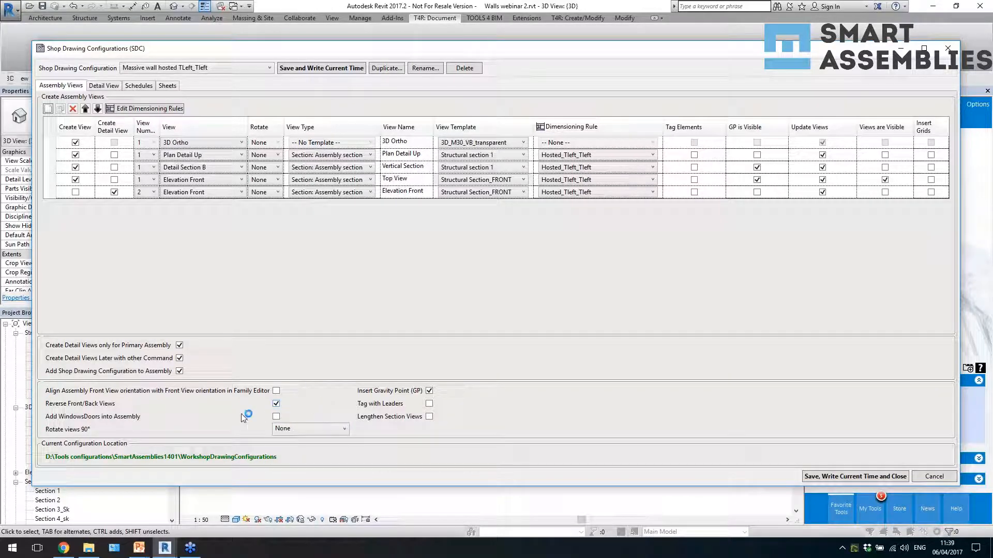
pyautogui.click(276, 403)
# - Review the configuration's detail view naming, schedules and sheet template settings, and close the shop drawing configurations without saving
pyautogui.click(109, 87)
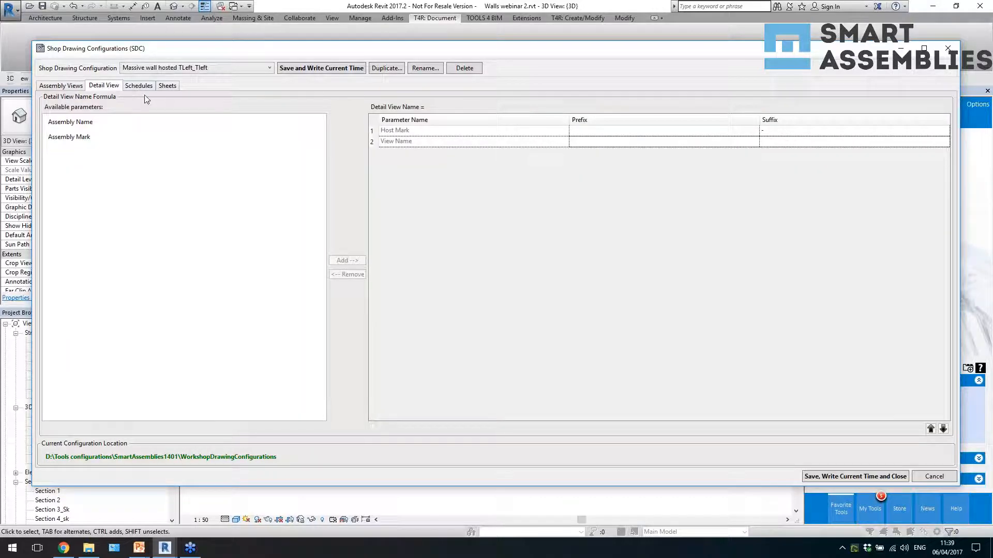
pyautogui.click(71, 86)
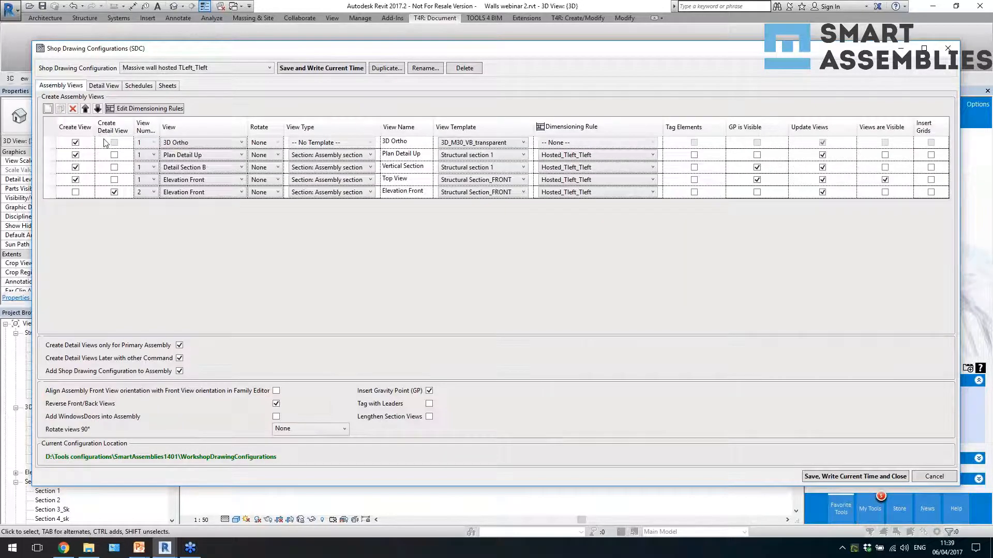
pyautogui.click(139, 88)
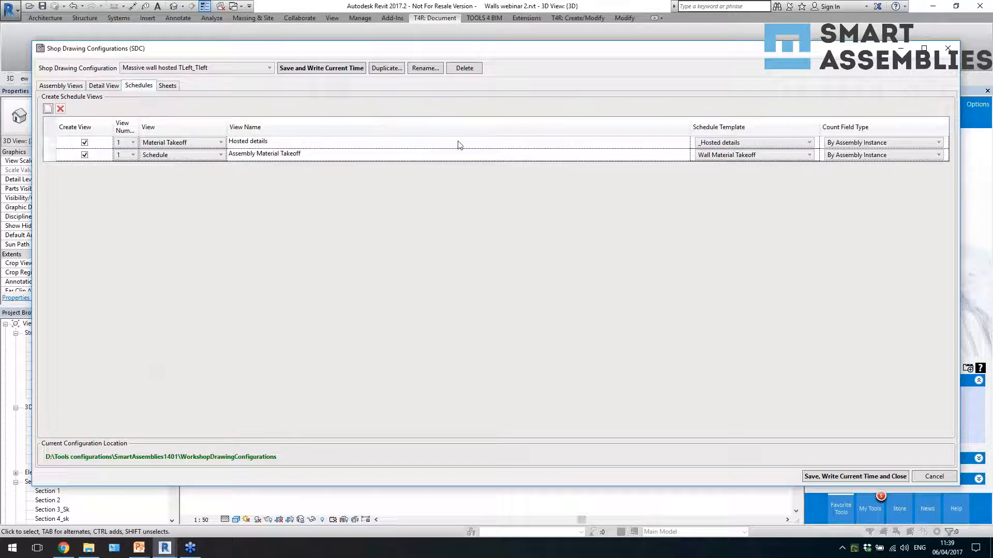
pyautogui.click(183, 145)
pyautogui.click(201, 173)
pyautogui.click(167, 85)
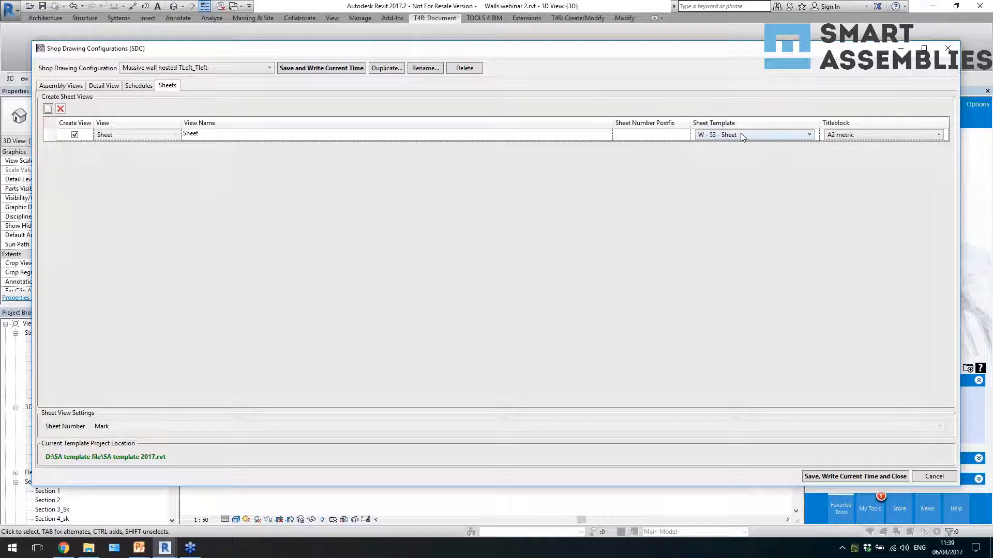
pyautogui.click(948, 49)
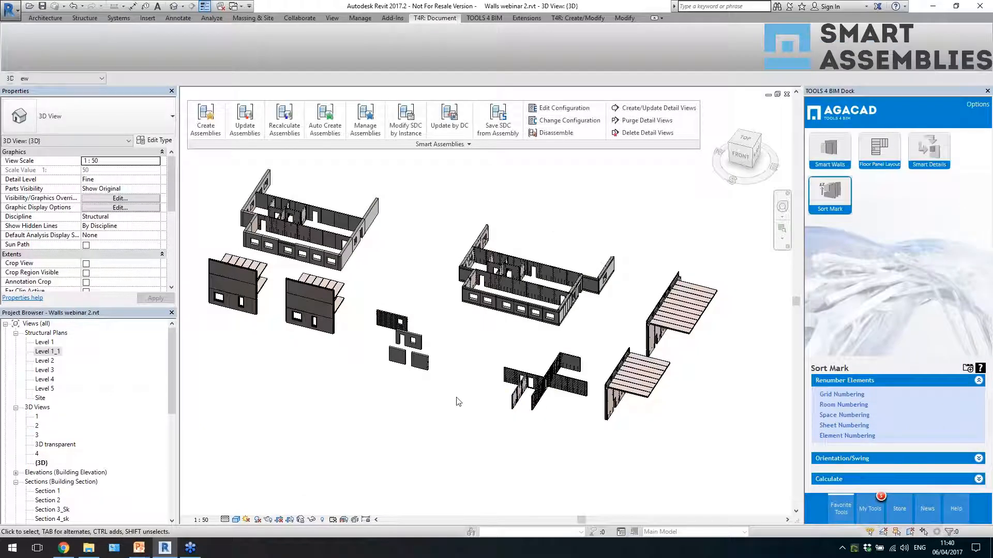
# - Create assemblies for four adjacent Massive wall 150 panels in the long interior wall using the Massive wall hosted TLeft_Tleft configuration, and dismiss the report
pyautogui.scroll(2, 458, 402)
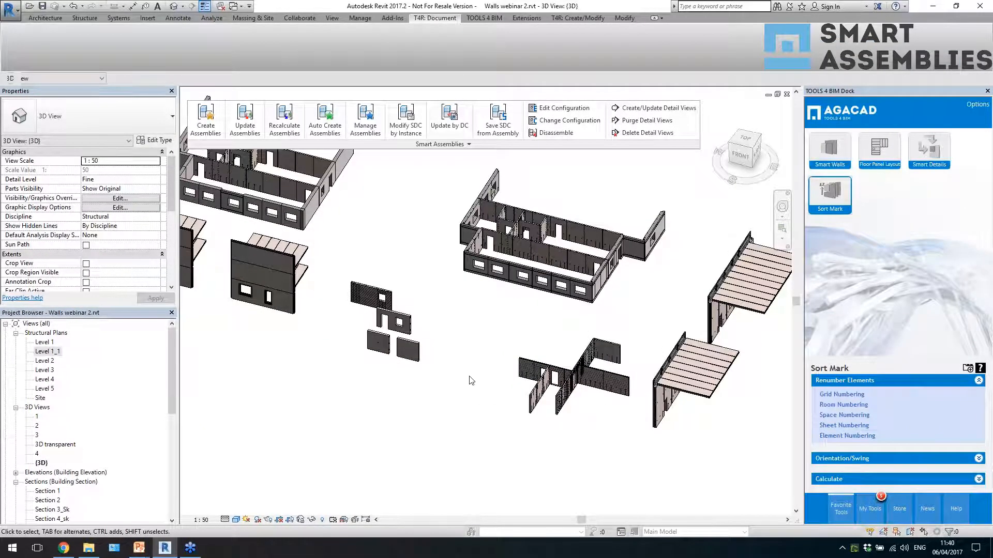
pyautogui.scroll(6, 525, 243)
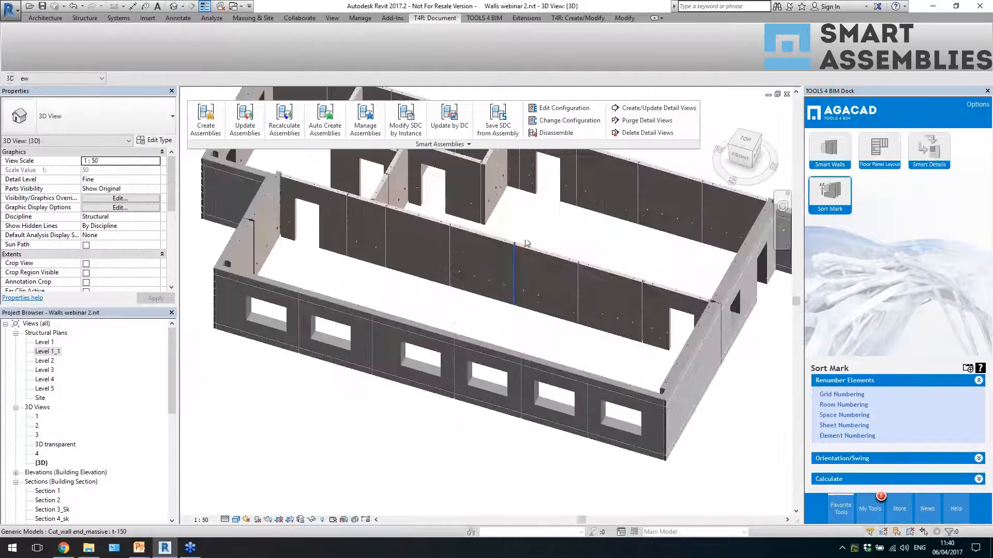
pyautogui.click(531, 250)
pyautogui.scroll(3, 500, 228)
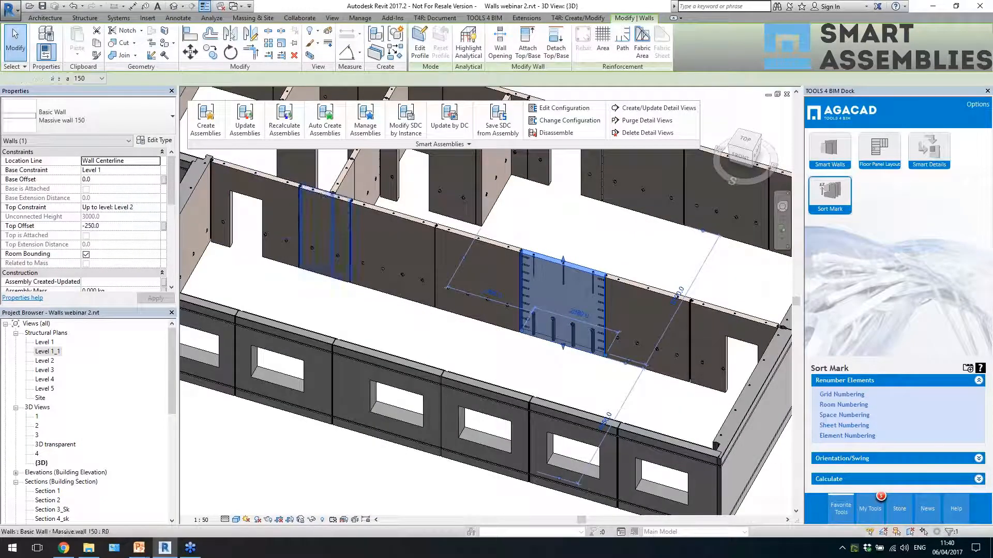
pyautogui.keyDown('ctrl'); pyautogui.click(329, 238); pyautogui.keyUp('ctrl')
pyautogui.keyDown('ctrl'); pyautogui.click(367, 228); pyautogui.keyUp('ctrl')
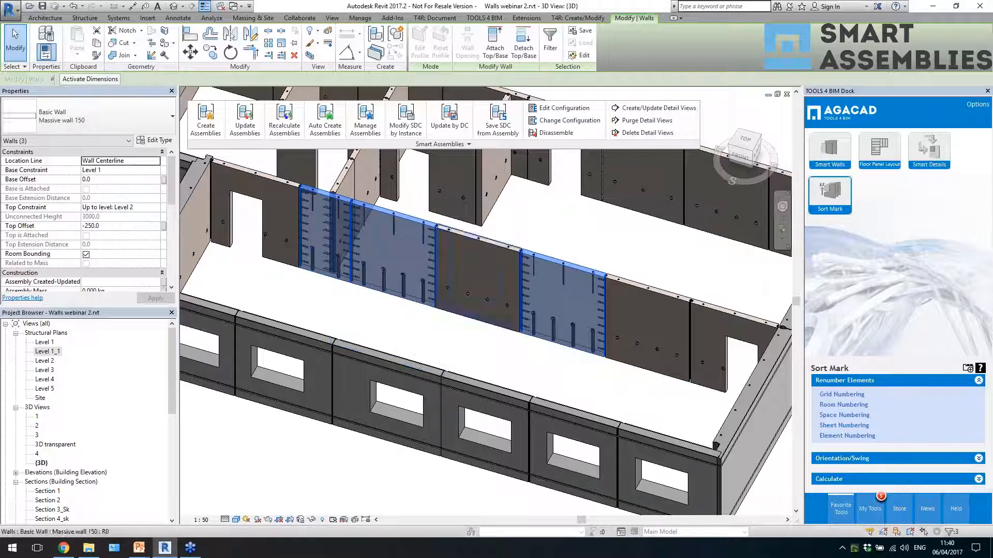
pyautogui.keyDown('ctrl'); pyautogui.click(465, 240); pyautogui.keyUp('ctrl')
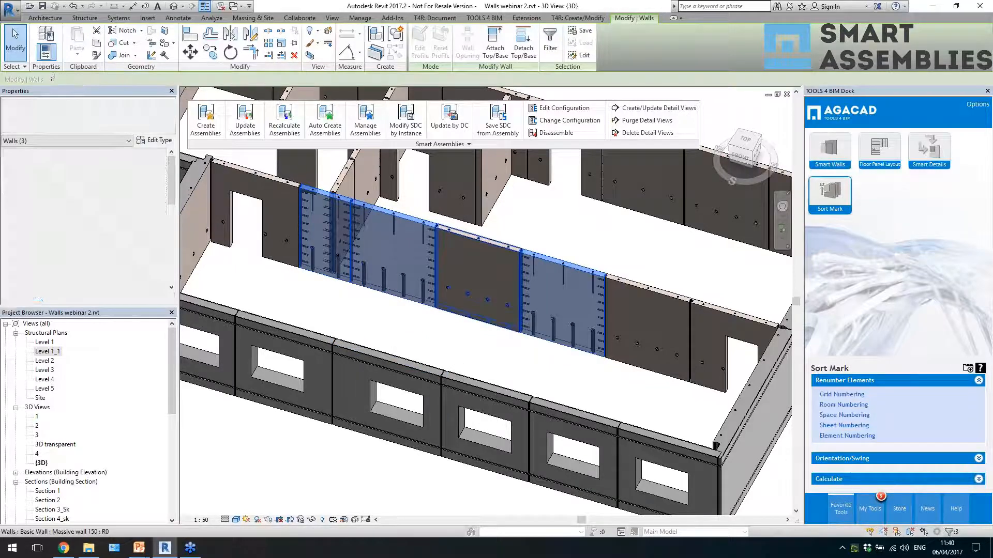
pyautogui.click(205, 120)
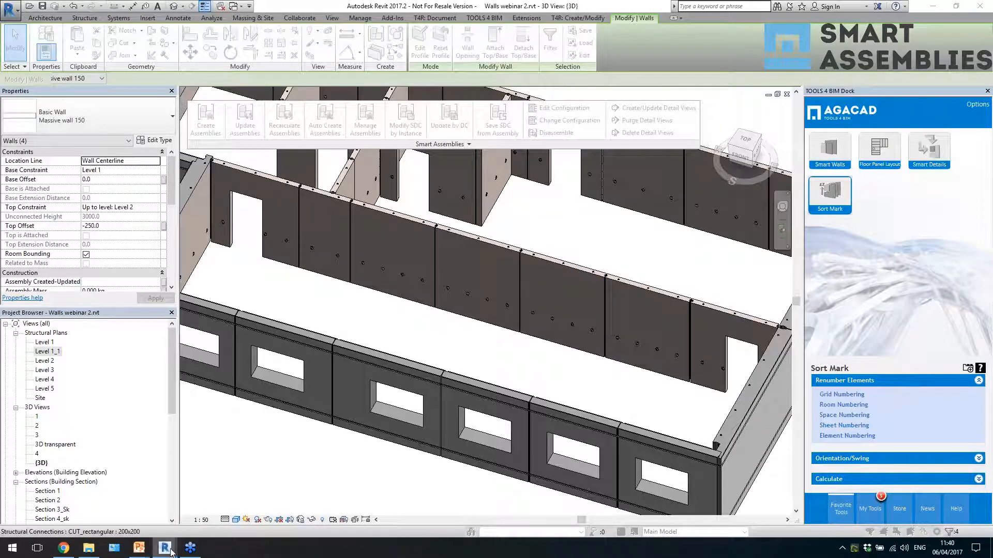
pyautogui.moveTo(165, 548)
pyautogui.click(128, 511)
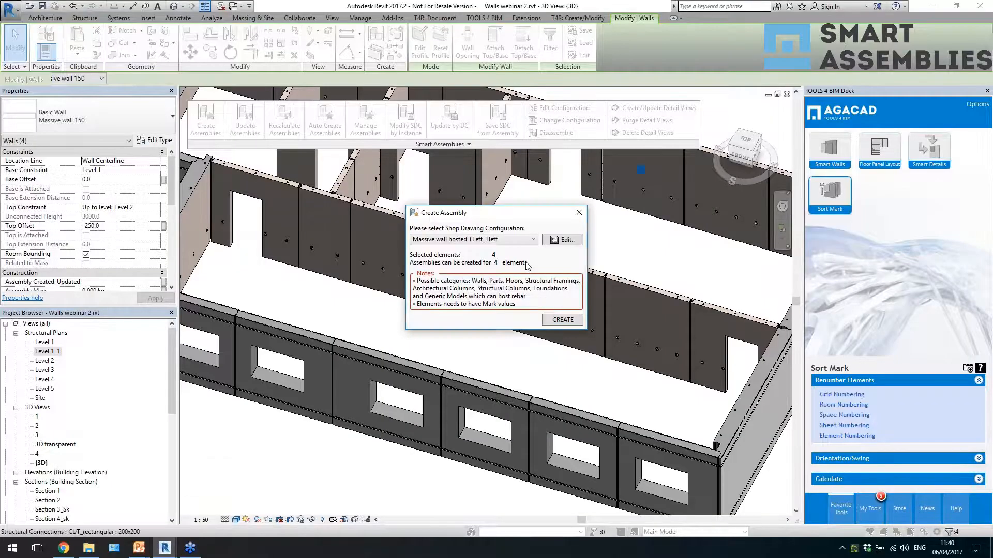
pyautogui.click(453, 244)
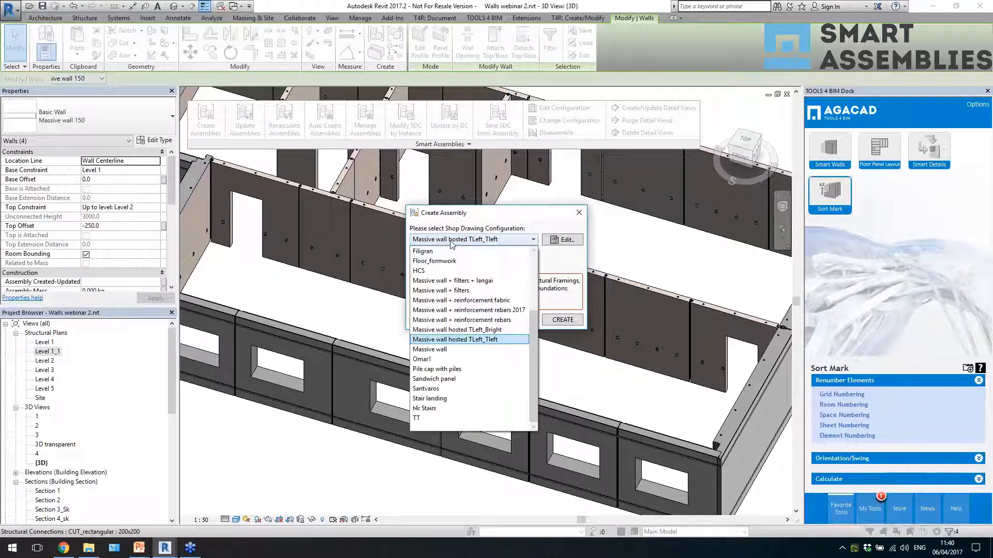
pyautogui.click(559, 266)
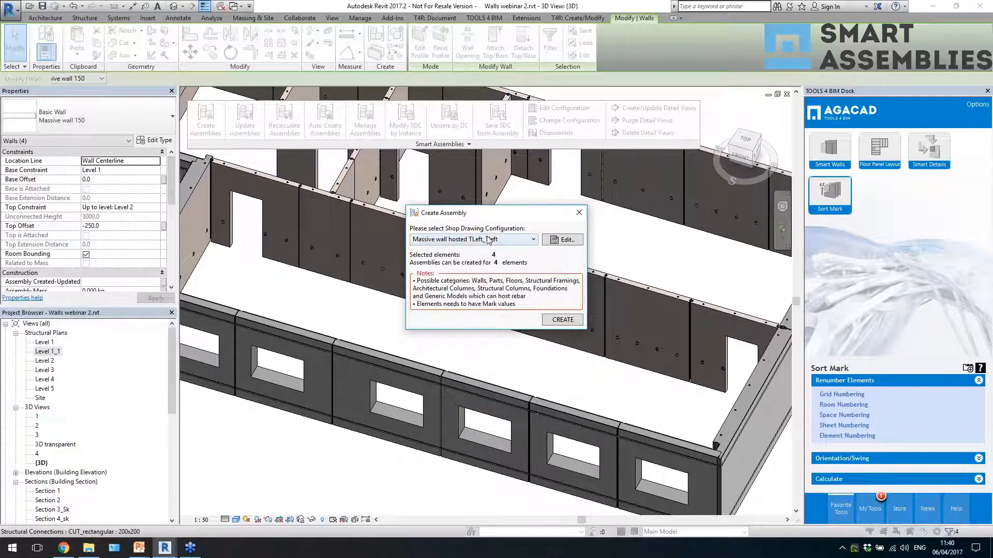
pyautogui.click(557, 320)
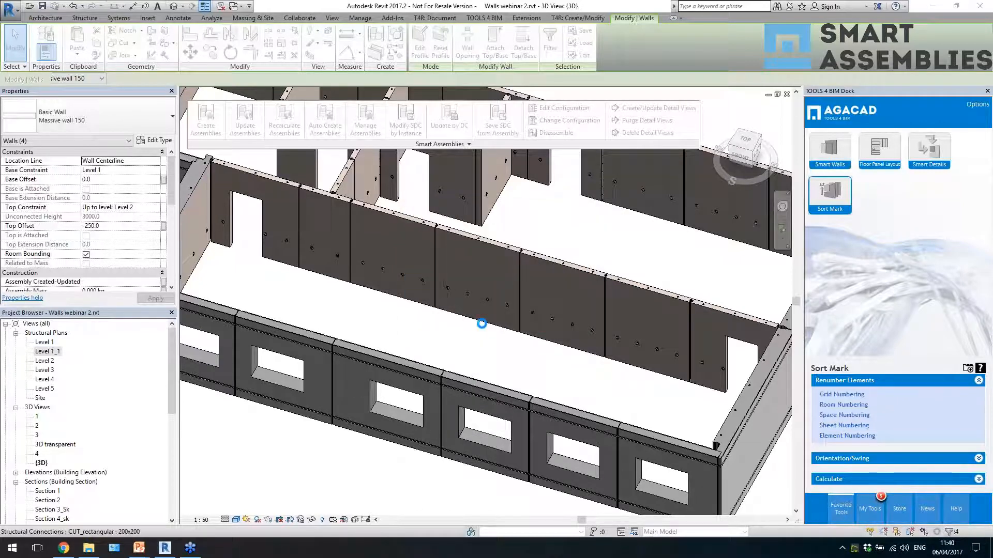
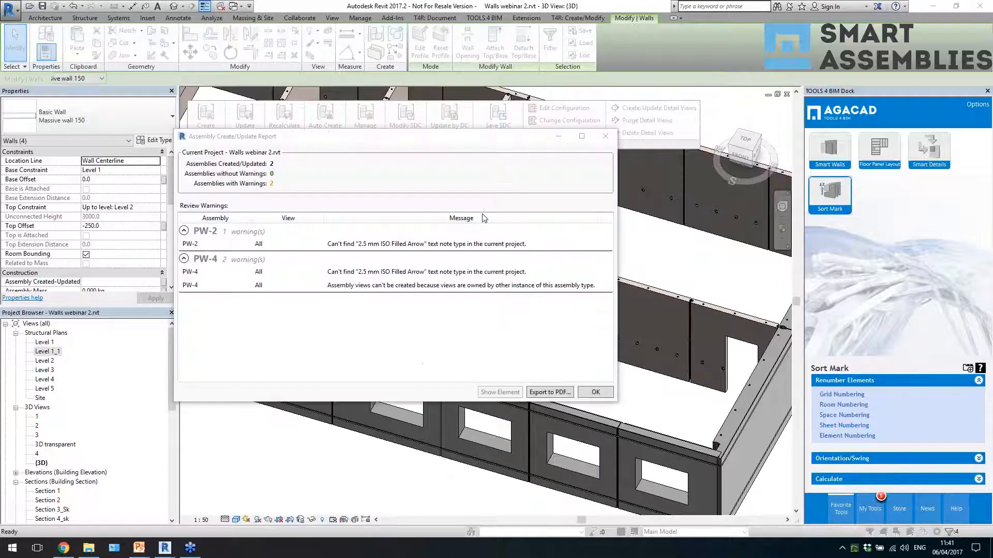
pyautogui.click(595, 392)
# - Inspect the four new wall assemblies one by one in the model, and expand assembly PW-2 in the project's assemblies list
pyautogui.click(546, 337)
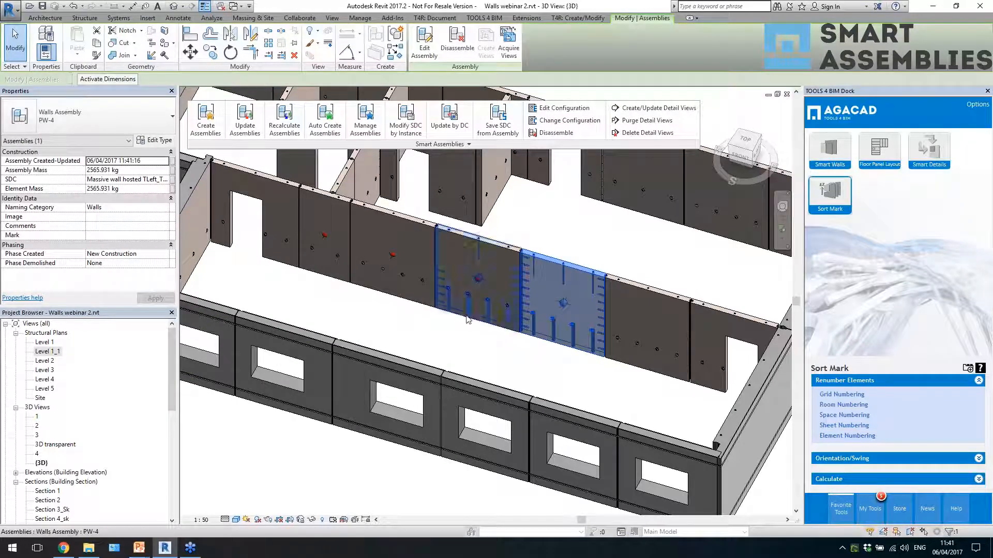
pyautogui.click(487, 293)
pyautogui.click(393, 283)
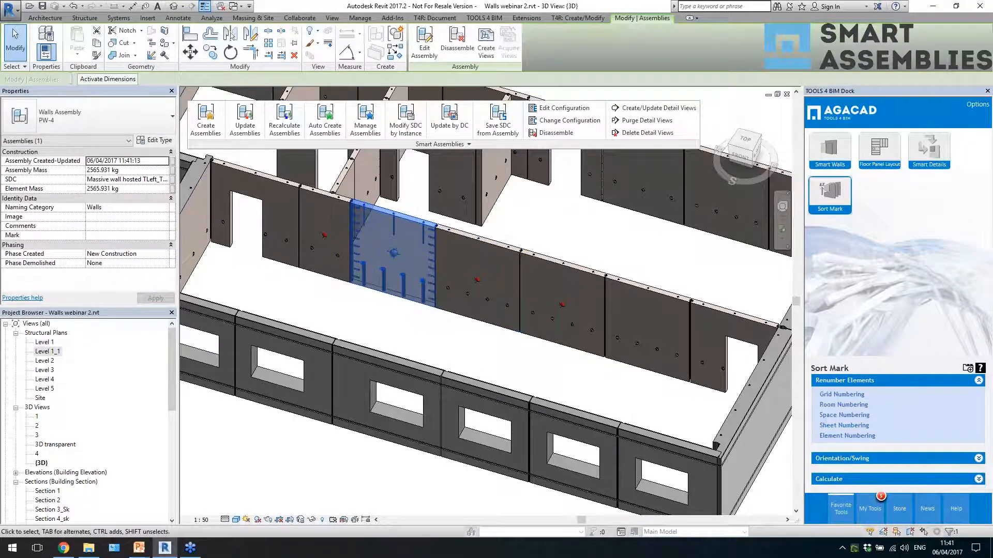
pyautogui.click(320, 274)
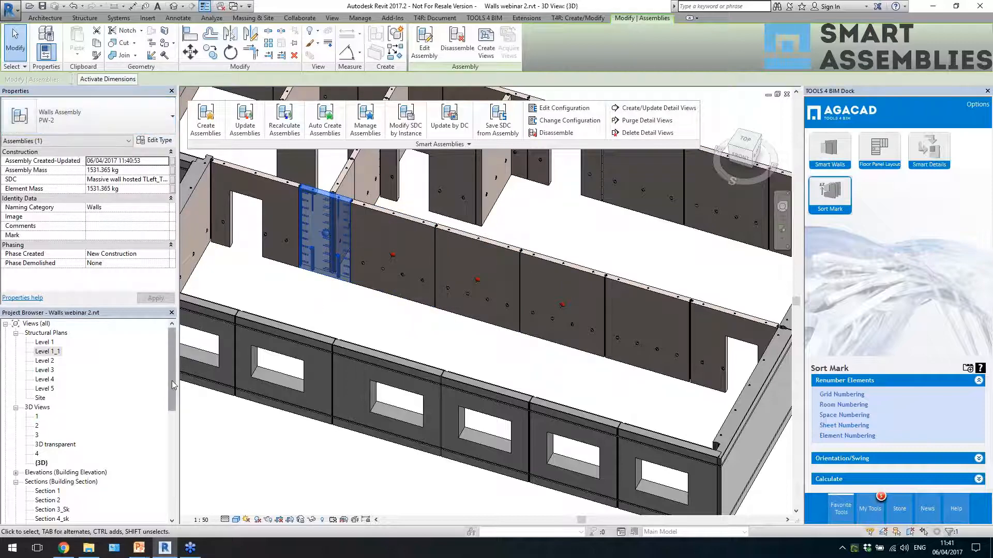
pyautogui.moveTo(173, 403); pyautogui.dragTo(160, 518)
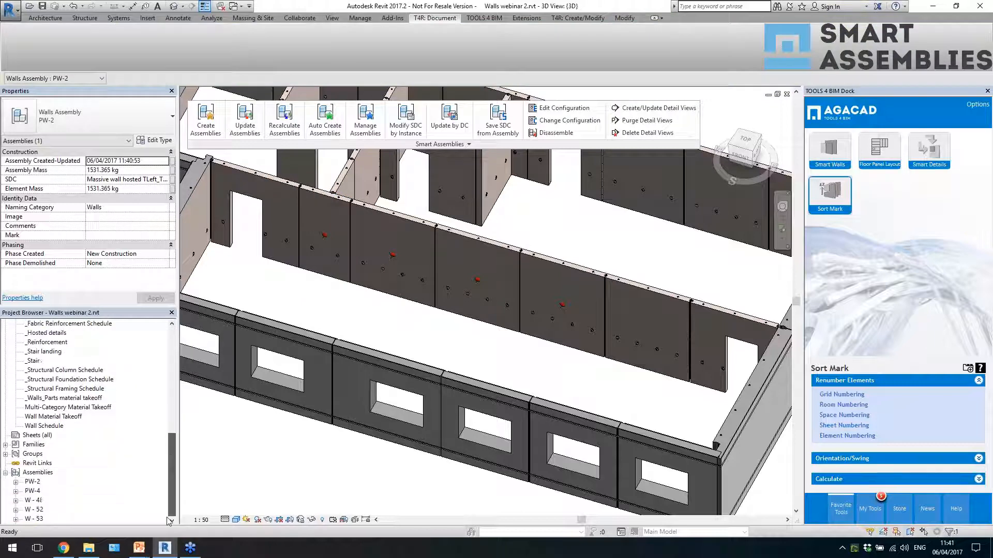
pyautogui.doubleClick(32, 482)
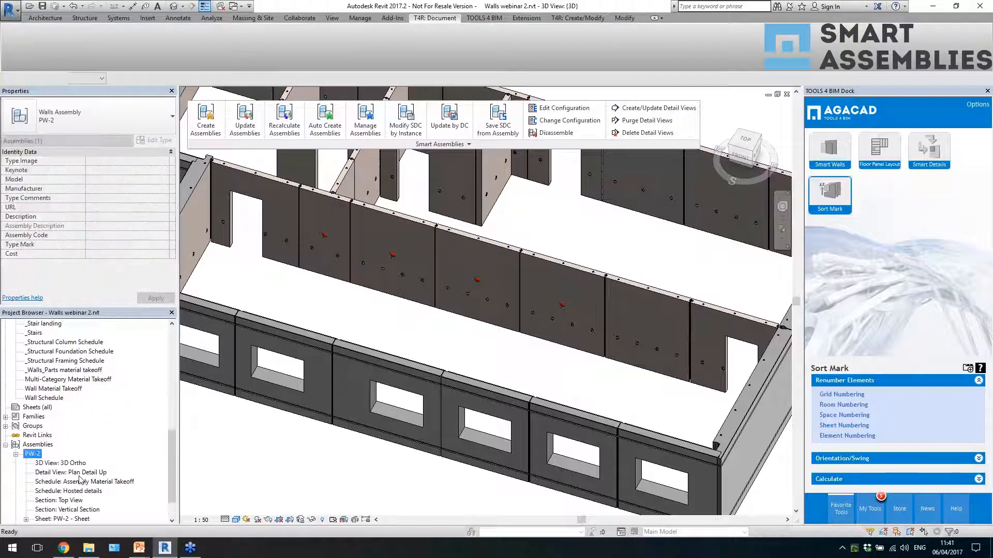
# - Open the sheet of assembly PW-2 and examine its views, dimension strings and hosted element labels
pyautogui.scroll(-2, 106, 455)
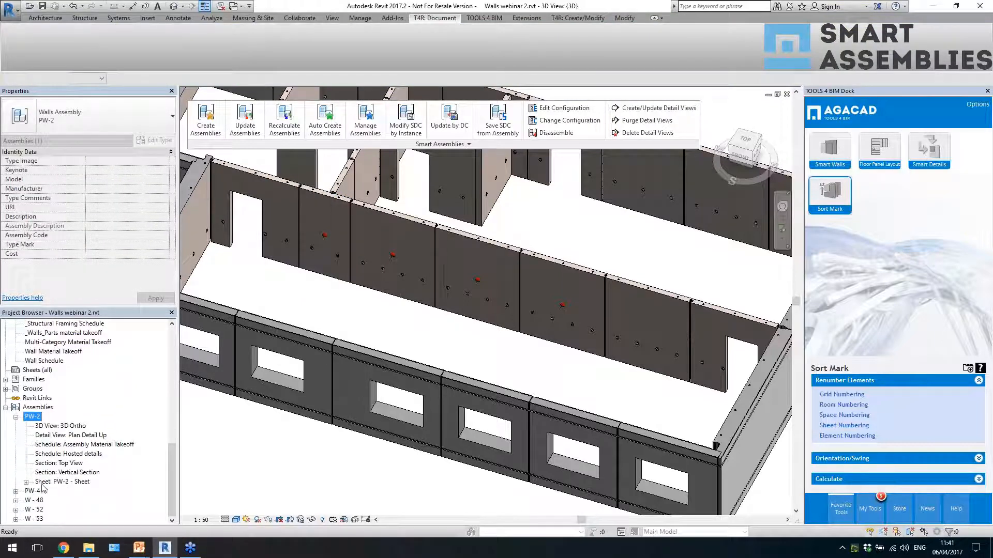
pyautogui.doubleClick(61, 482)
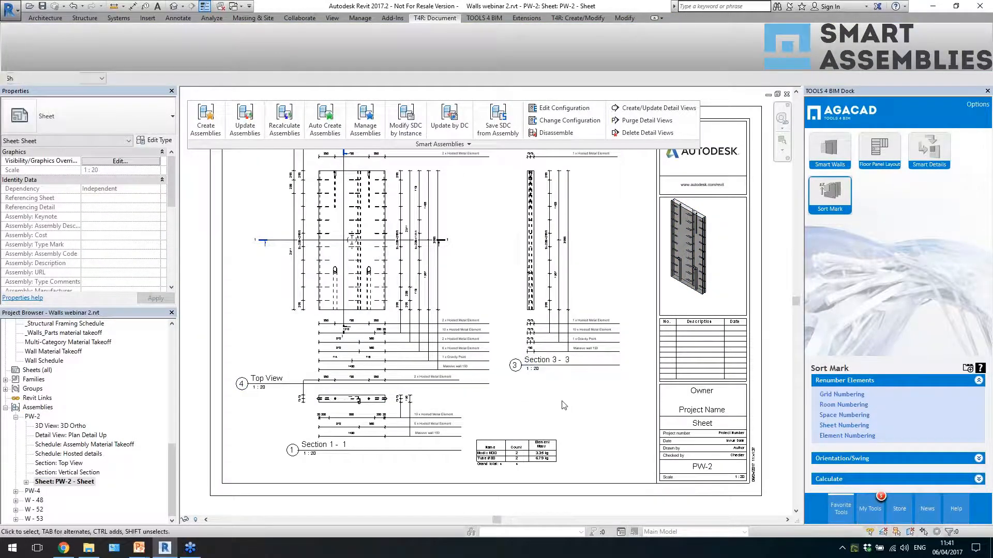
pyautogui.scroll(-2, 584, 362)
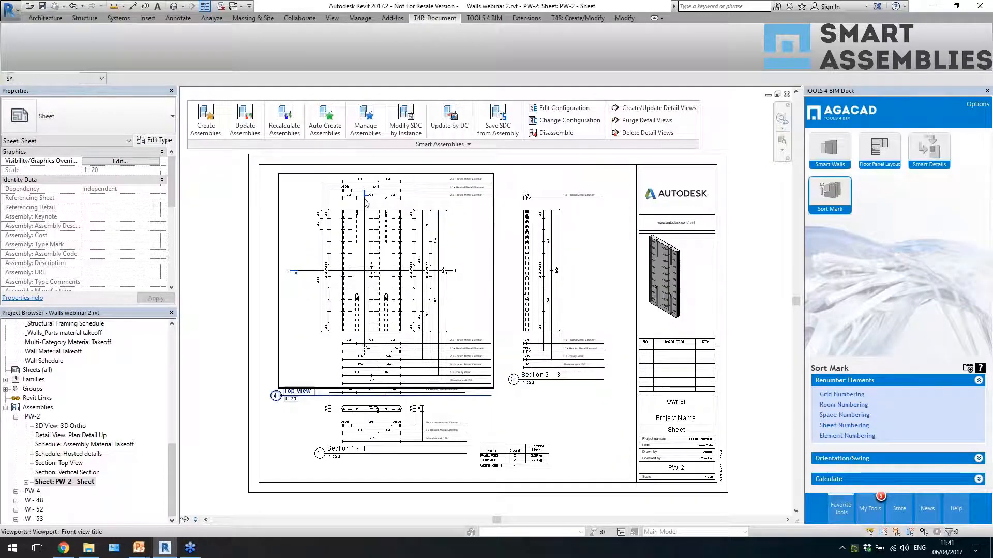
pyautogui.scroll(3, 366, 203)
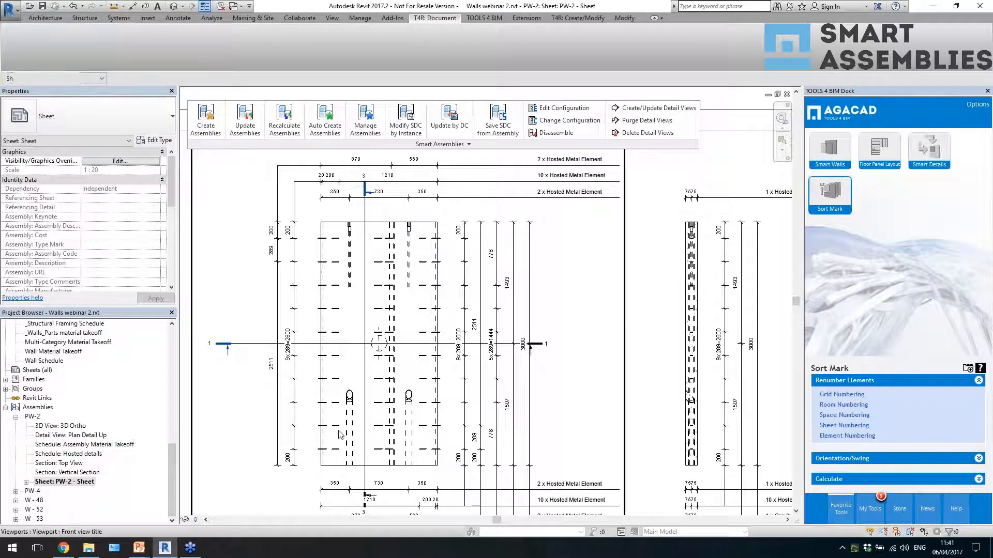
pyautogui.scroll(1, 339, 434)
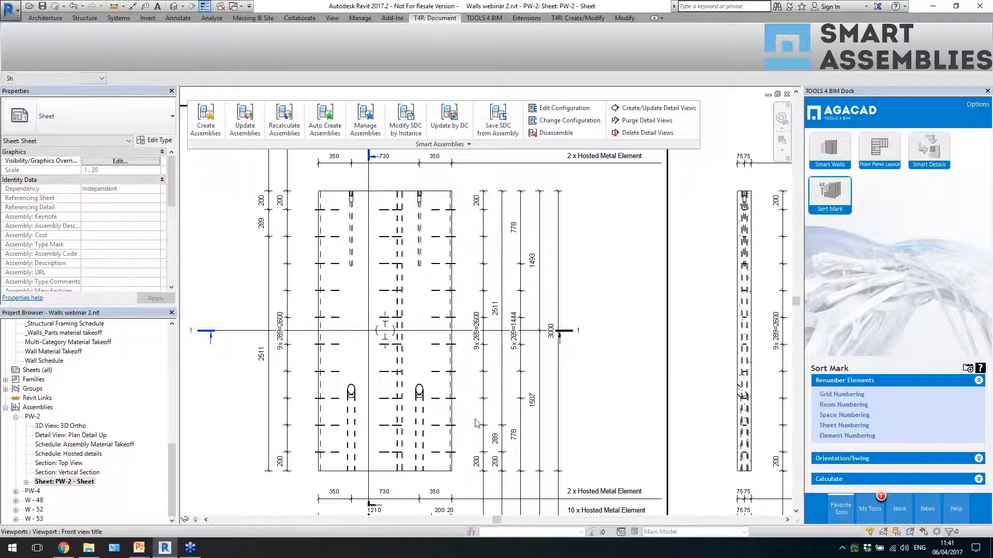
pyautogui.keyDown('ctrl'); pyautogui.scroll(-3, 476, 422); pyautogui.keyUp('ctrl')
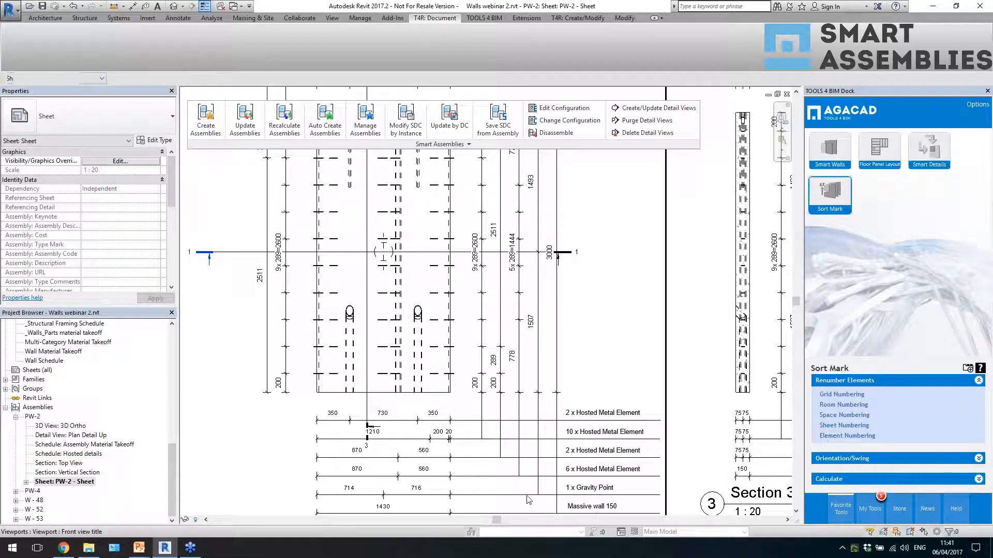
pyautogui.scroll(-2, 353, 442)
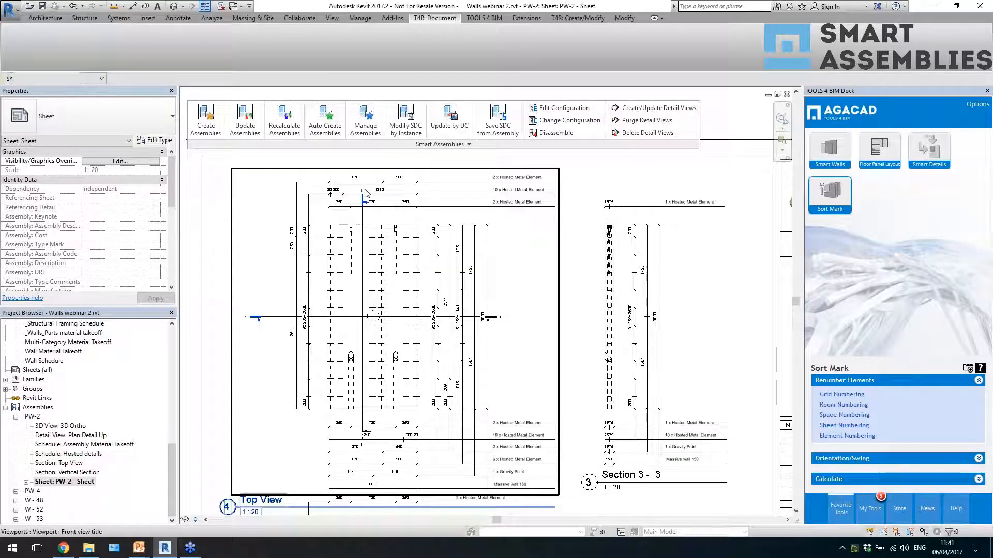
# - Activate the Top View on the PW-2 sheet and inspect the horizontal dimension strings above the panel for the hosted metal elements
pyautogui.scroll(2, 361, 187)
pyautogui.doubleClick(395, 222)
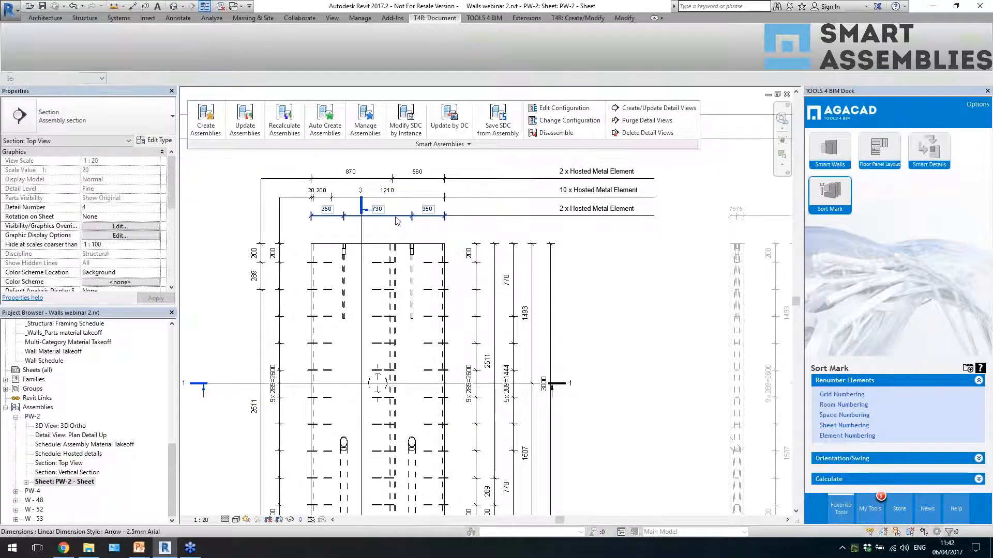
pyautogui.click(397, 216)
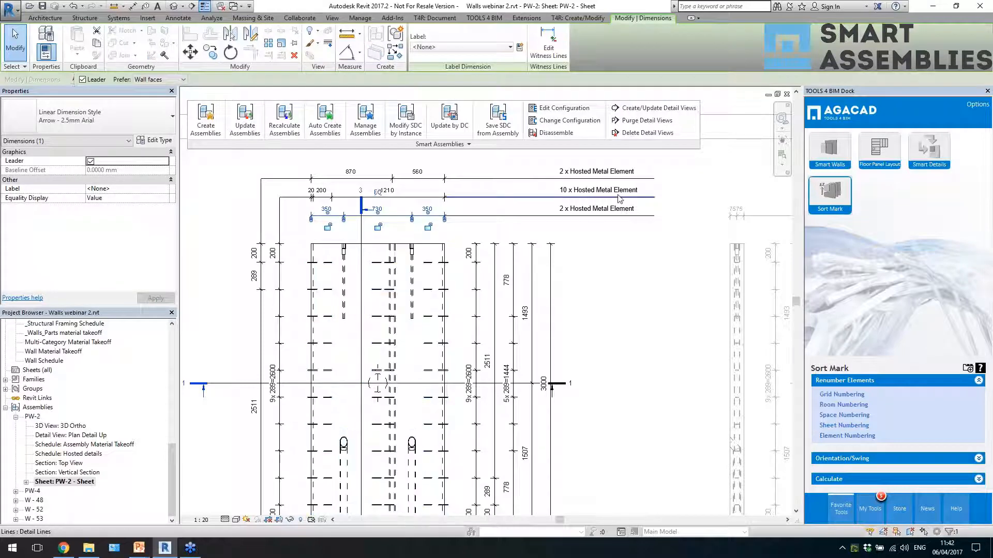
pyautogui.click(606, 244)
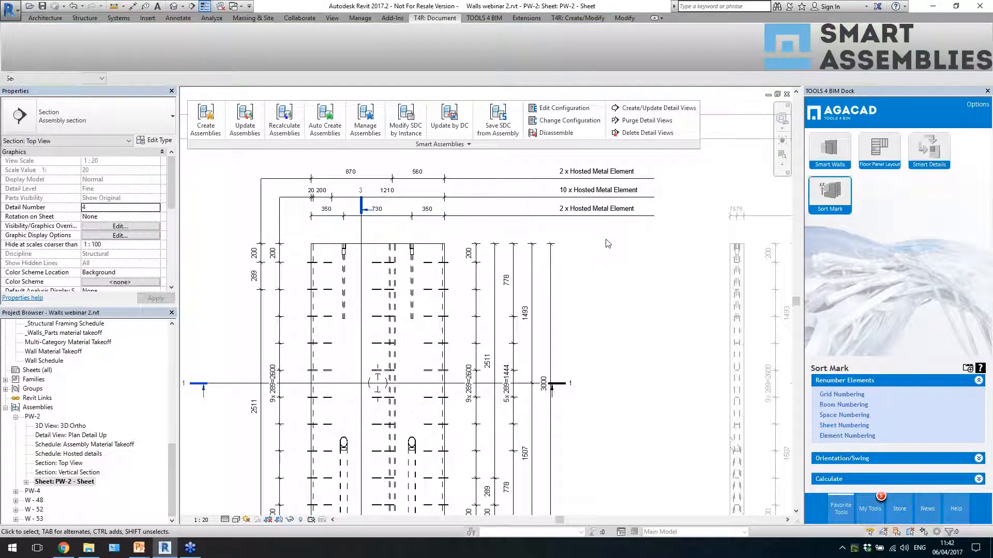
pyautogui.click(403, 197)
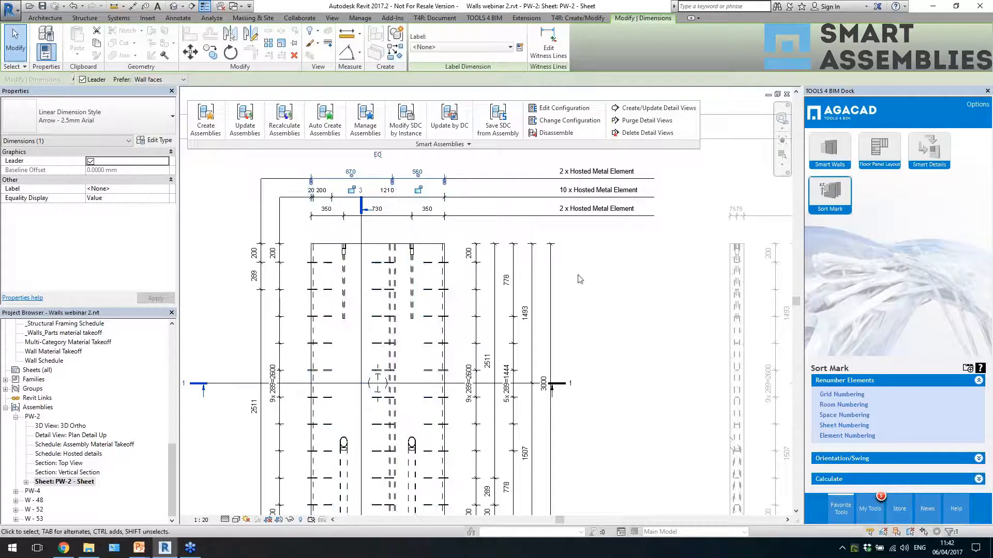
pyautogui.click(599, 284)
# - Inspect the vertical equality-formula dimension string beside the panel, deactivate the Top View and look over the whole PW-2 sheet
pyautogui.scroll(-2, 517, 300)
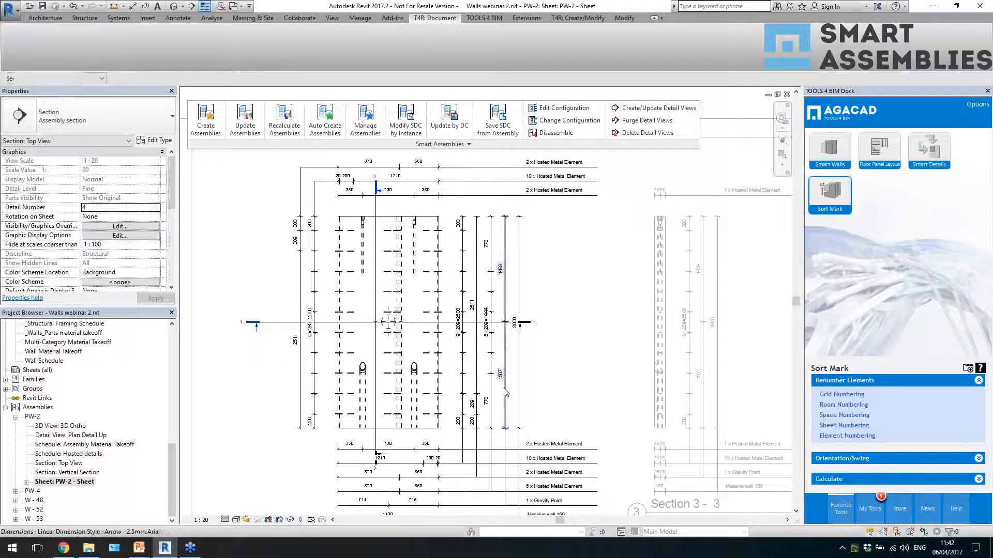
pyautogui.scroll(2, 329, 331)
pyautogui.click(313, 318)
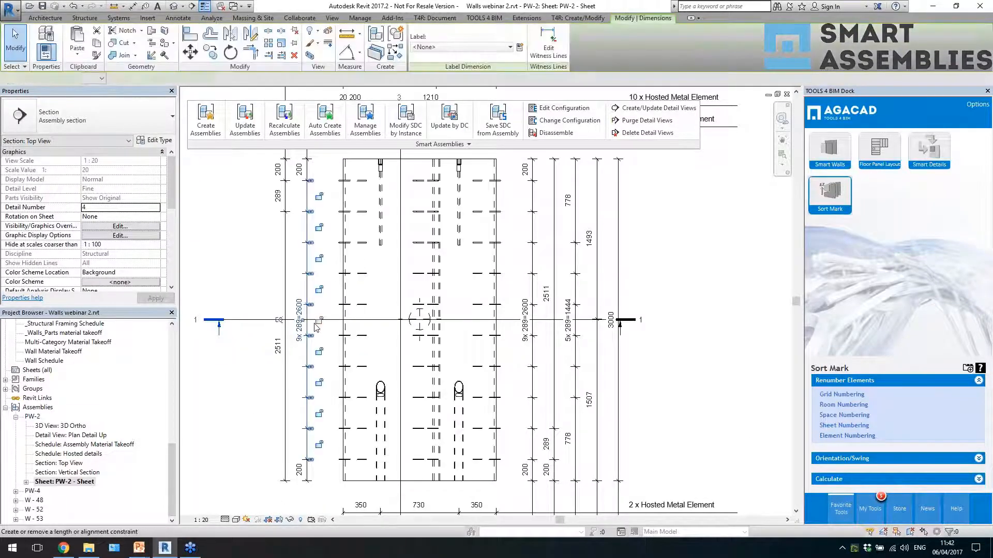
pyautogui.scroll(3, 325, 323)
pyautogui.scroll(-5, 343, 285)
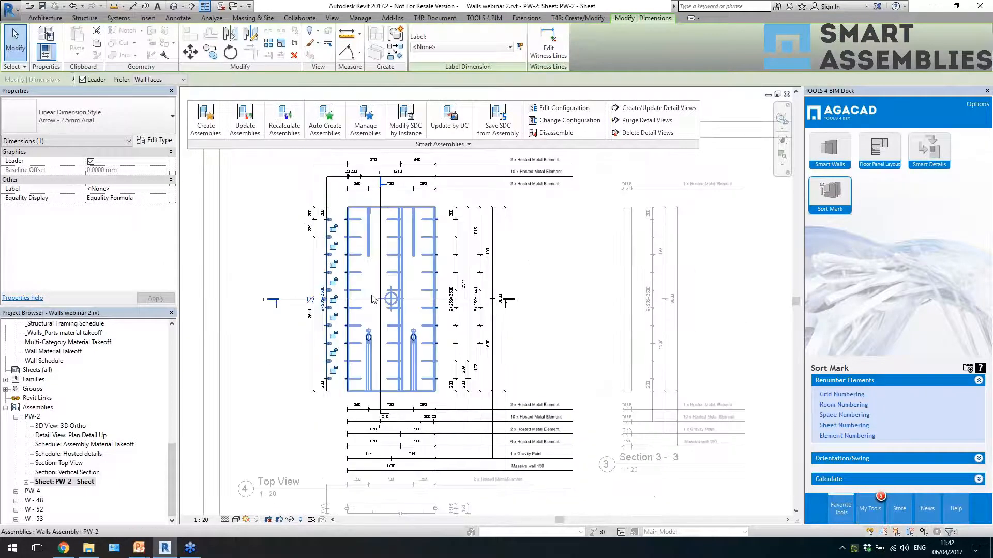
pyautogui.click(235, 289)
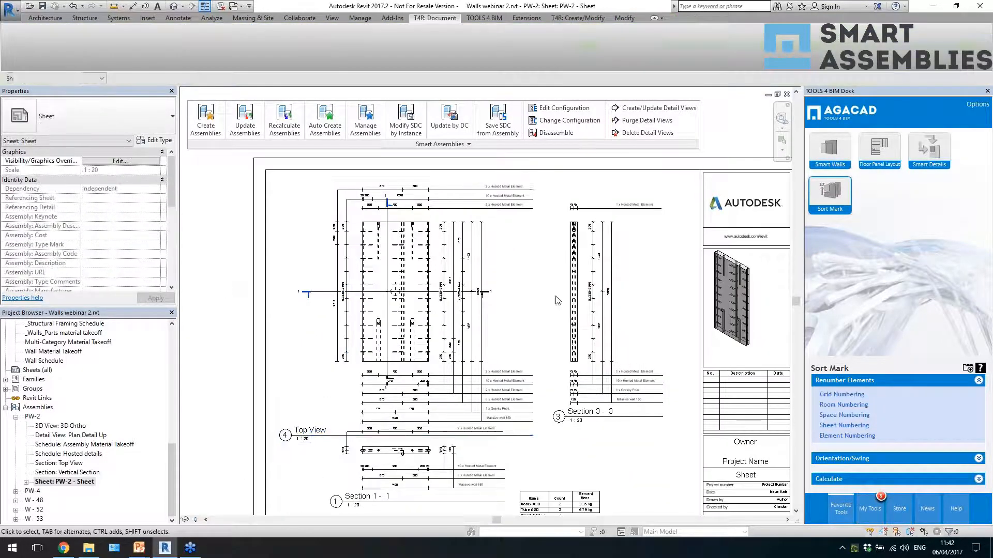
pyautogui.scroll(-4, 544, 234)
pyautogui.scroll(3, 635, 330)
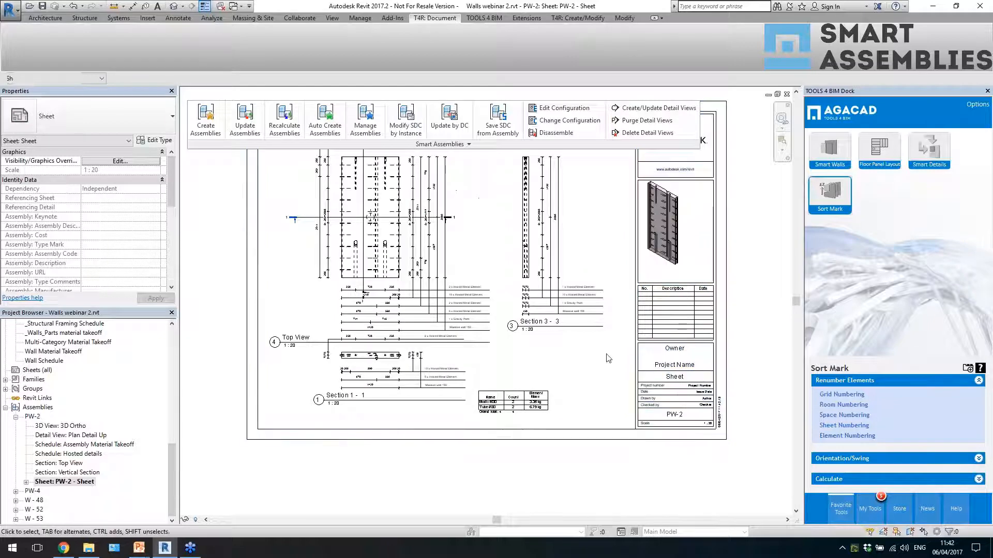
# - Expand assembly PW-4 in the project's assemblies list, open its sheet and review the generated views
pyautogui.doubleClick(33, 492)
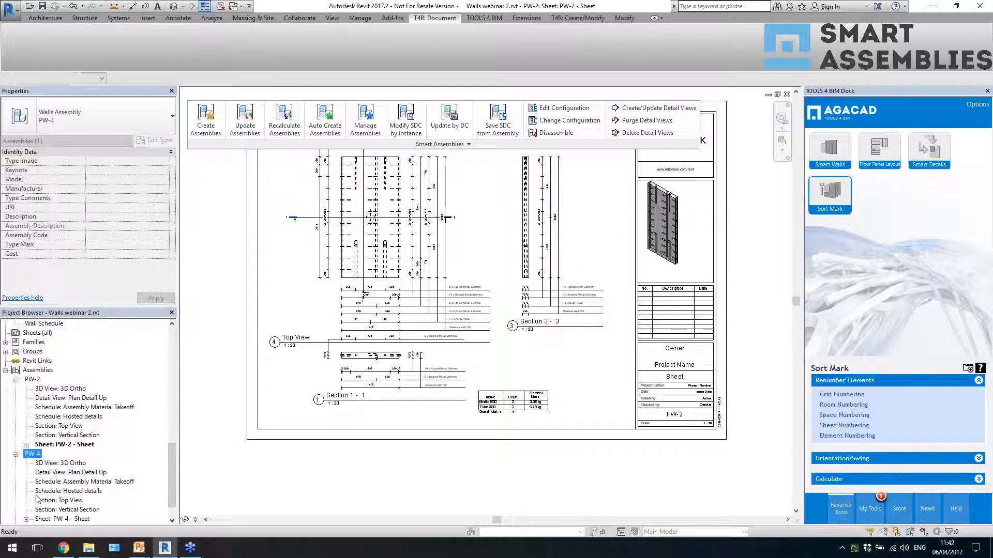
pyautogui.doubleClick(51, 519)
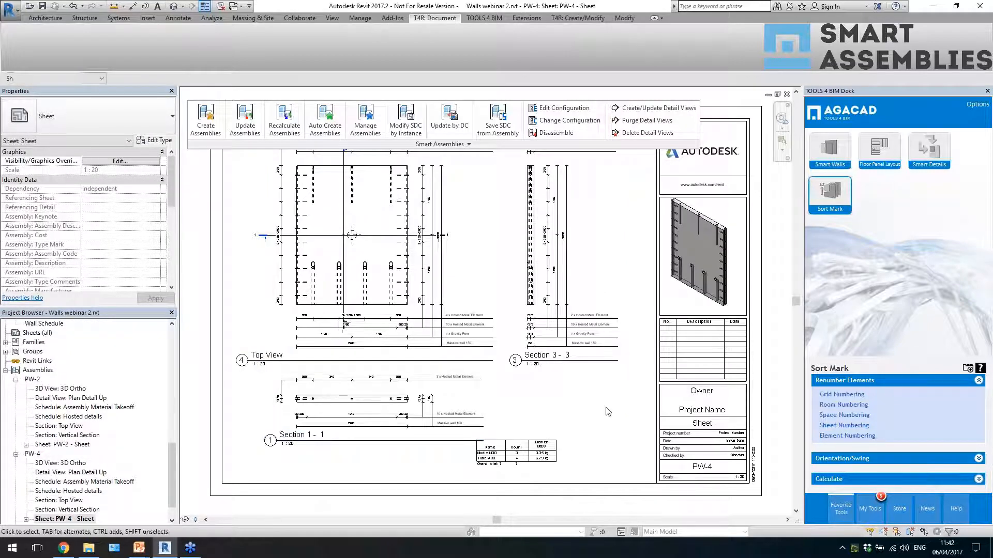
pyautogui.scroll(-2, 596, 420)
pyautogui.scroll(2, 600, 425)
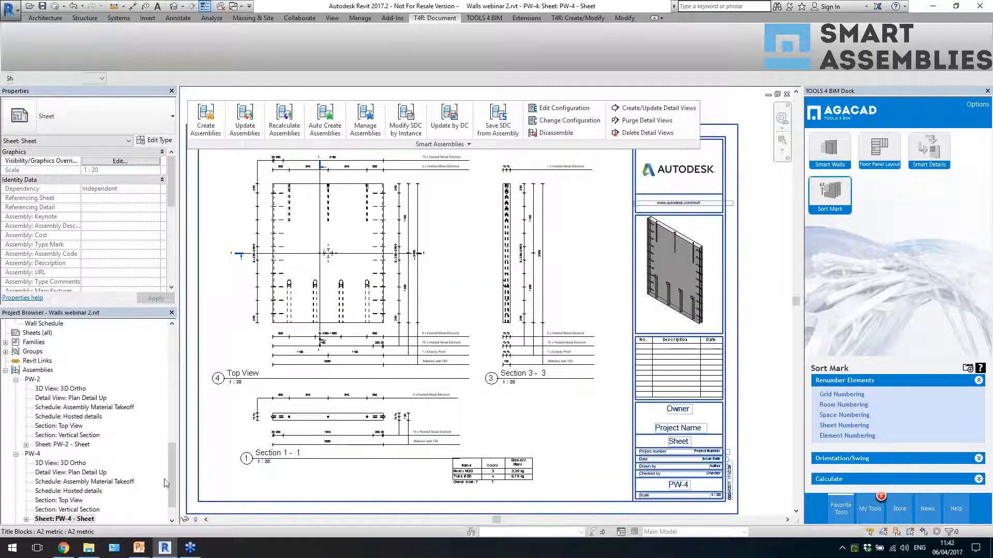
# - Expand assembly W - 52, open its sheet and review the generated views and schedules
pyautogui.moveTo(171, 490); pyautogui.dragTo(172, 504)
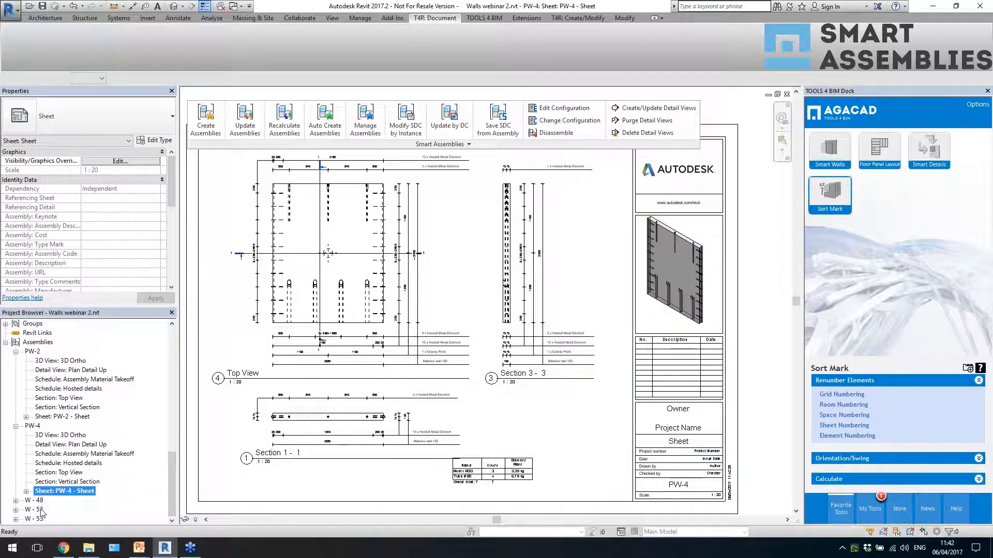
pyautogui.doubleClick(41, 511)
pyautogui.doubleClick(48, 519)
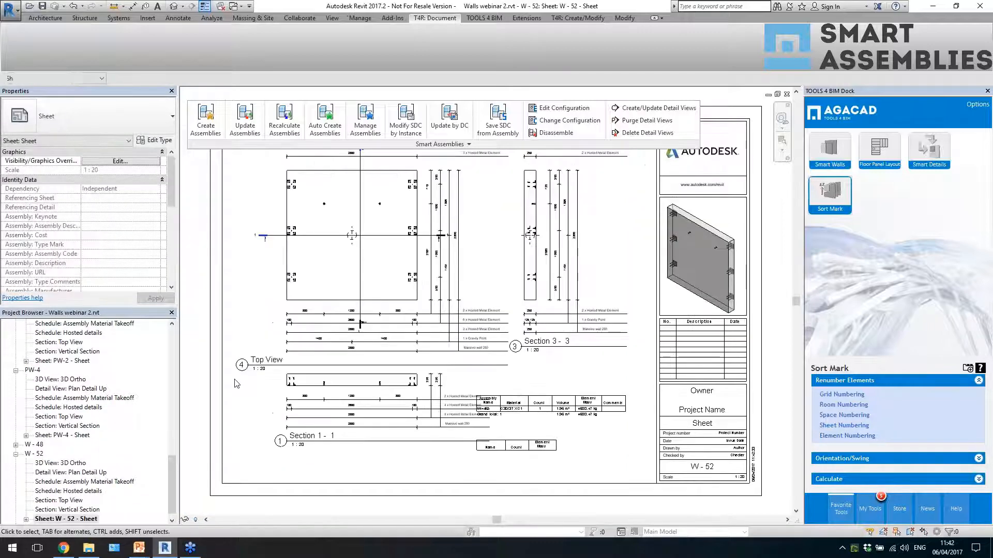
pyautogui.scroll(-2, 346, 420)
pyautogui.scroll(1, 430, 344)
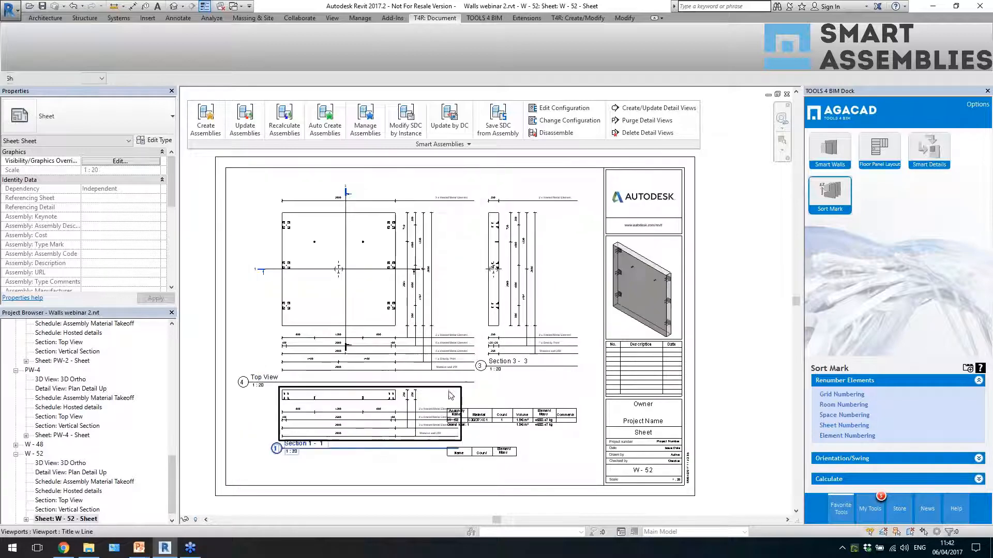
pyautogui.scroll(2, 397, 277)
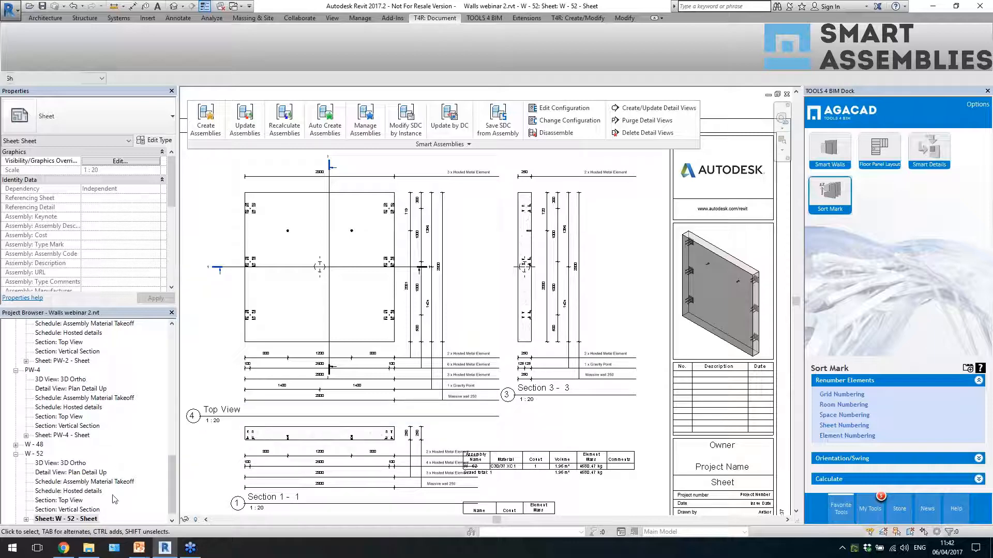
# - Expand assembly W - 53, open its sheet and examine its Top View dimensions and sections
pyautogui.click(62, 510)
pyautogui.scroll(-3, 62, 510)
pyautogui.click(55, 519)
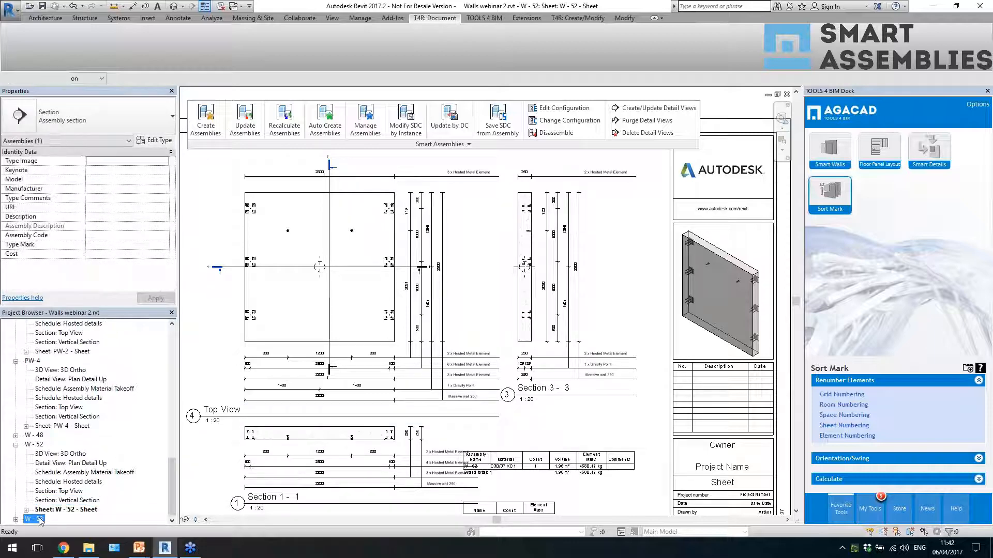
pyautogui.doubleClick(55, 519)
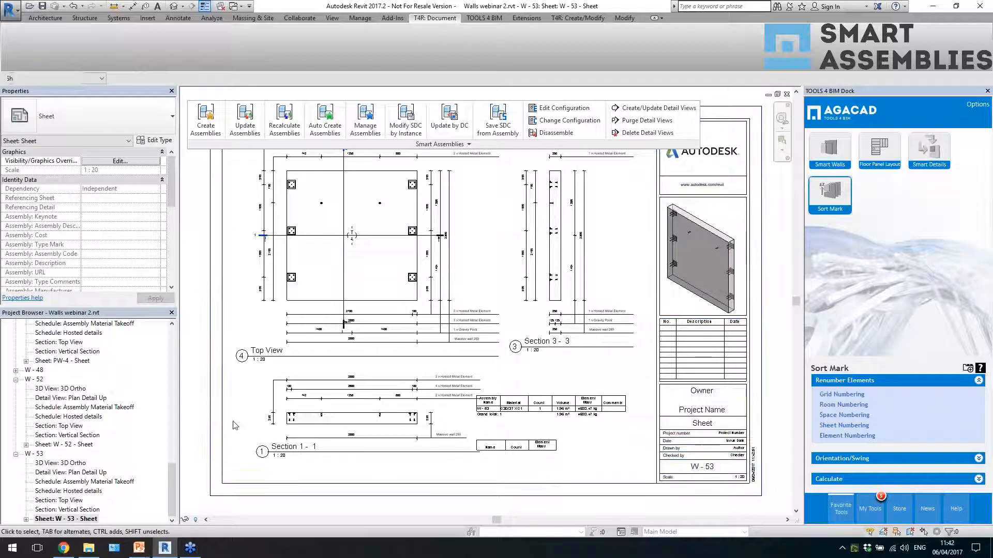
pyautogui.scroll(2, 320, 304)
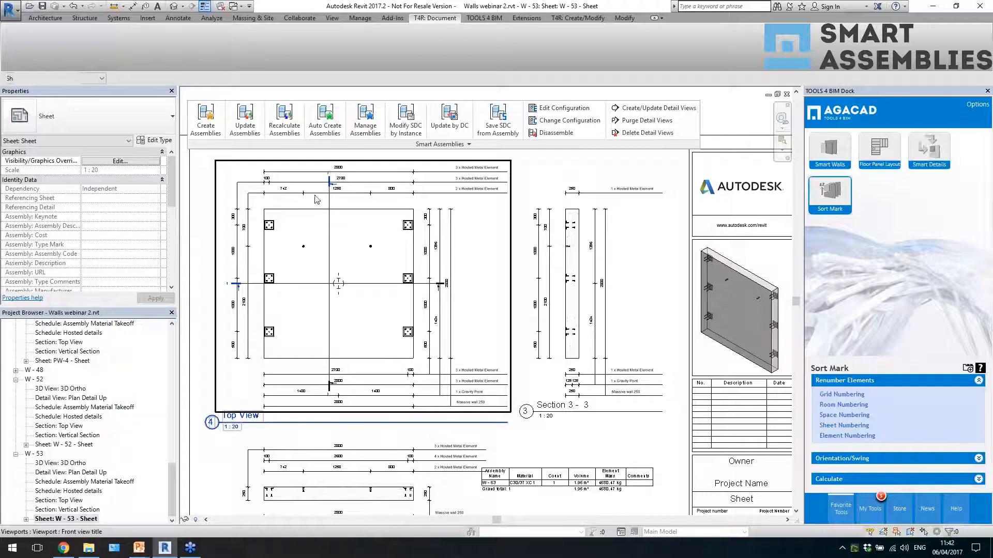
# - Reopen the W - 52 sheet to compare its views with those of W - 53, and return to the 3D view
pyautogui.doubleClick(79, 445)
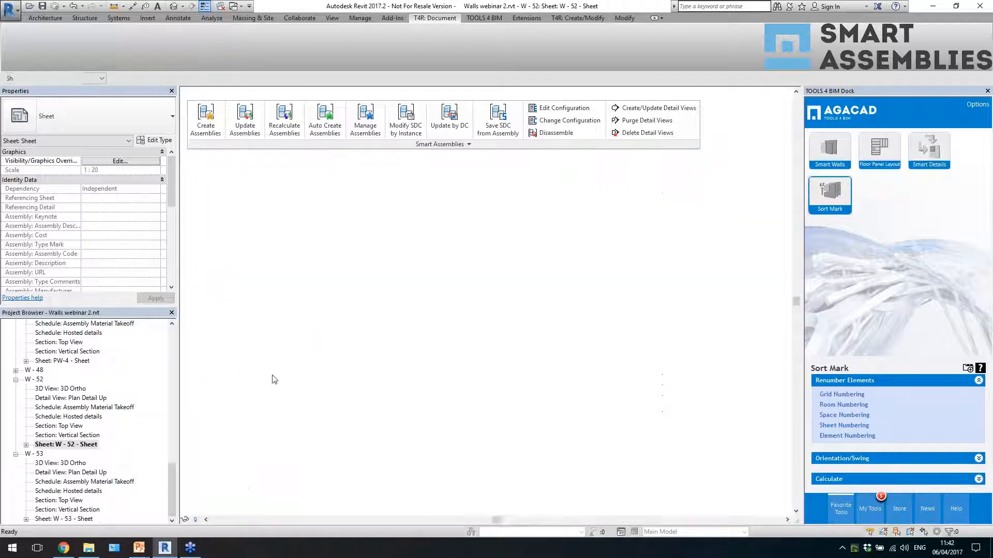
pyautogui.scroll(-1, 345, 329)
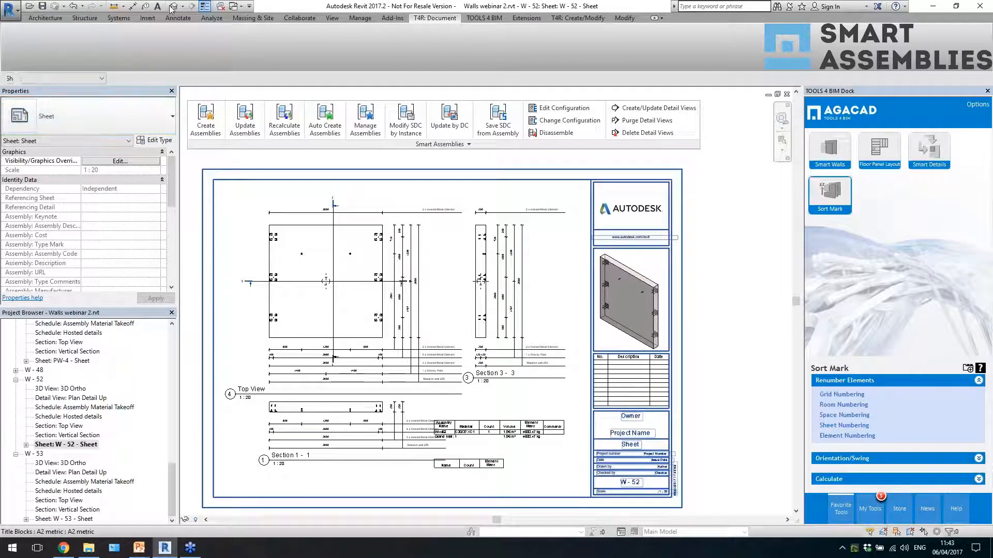
pyautogui.click(559, 314)
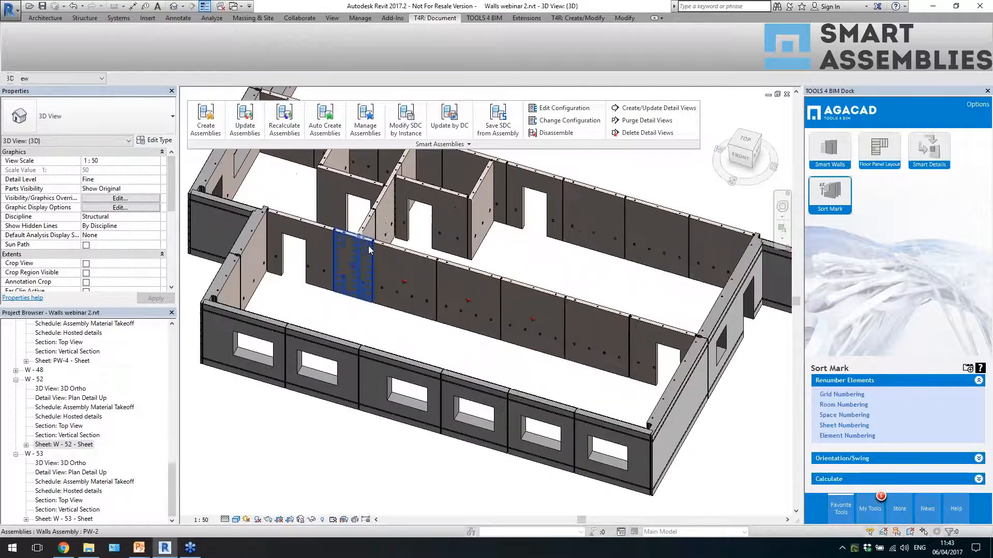
# - Check assembly PW-2 in the long interior wall, clear the selection and look over the building's walls from another angle
pyautogui.click(357, 264)
pyautogui.scroll(2, 409, 254)
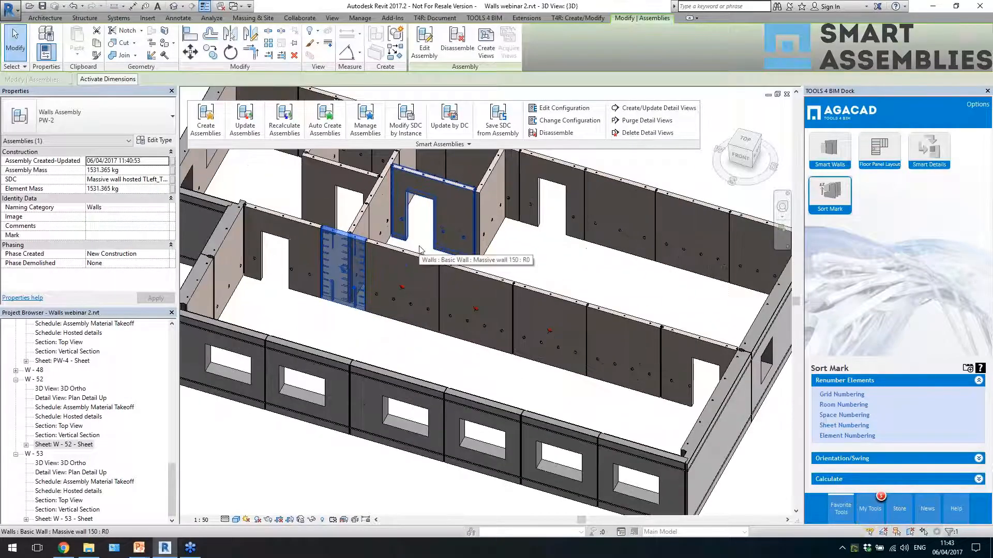
pyautogui.click(416, 355)
pyautogui.scroll(-6, 417, 345)
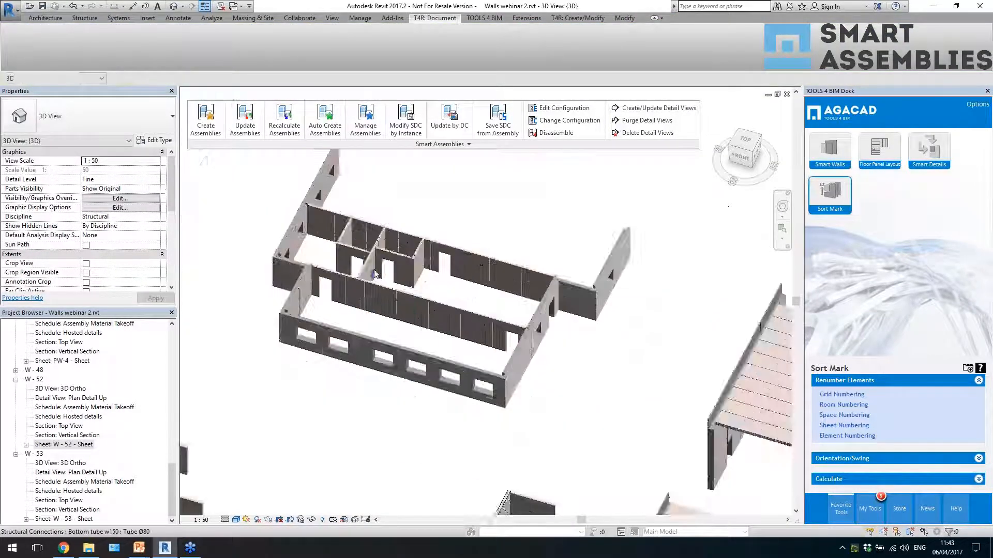
pyautogui.scroll(5, 538, 326)
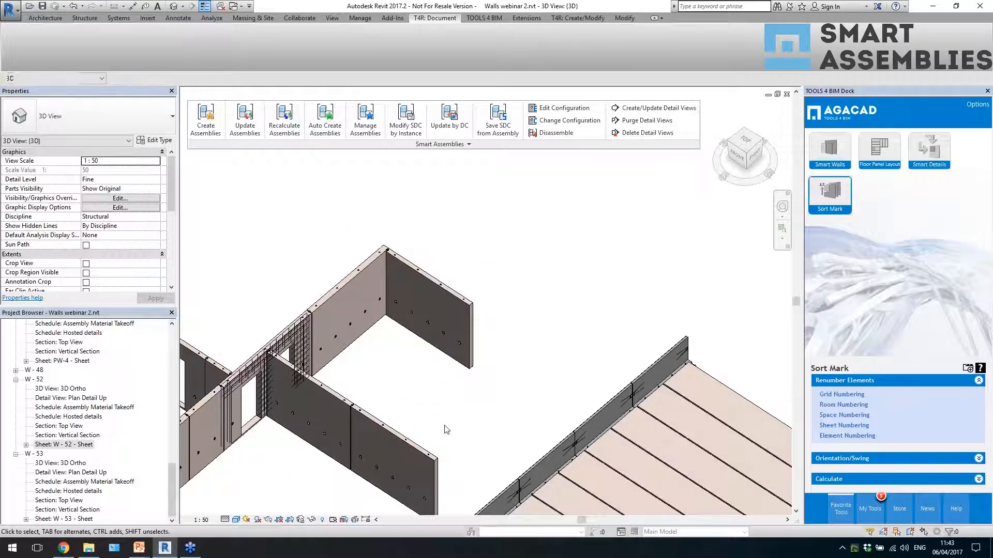
pyautogui.scroll(-3, 446, 429)
pyautogui.scroll(4, 448, 339)
# - Select the PW-2 and PW-4 assemblies one by one in the long interior wall to check their properties
pyautogui.click(448, 340)
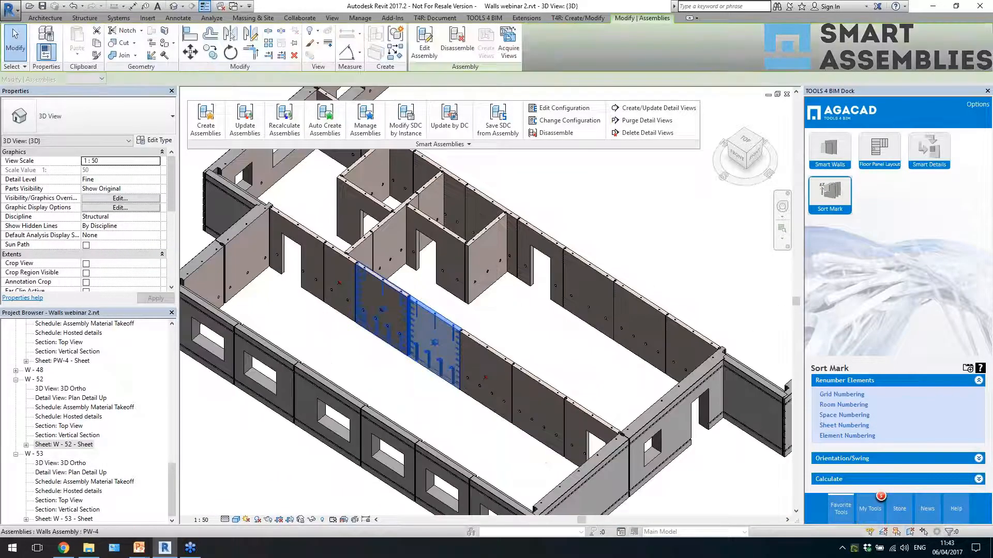
pyautogui.click(339, 281)
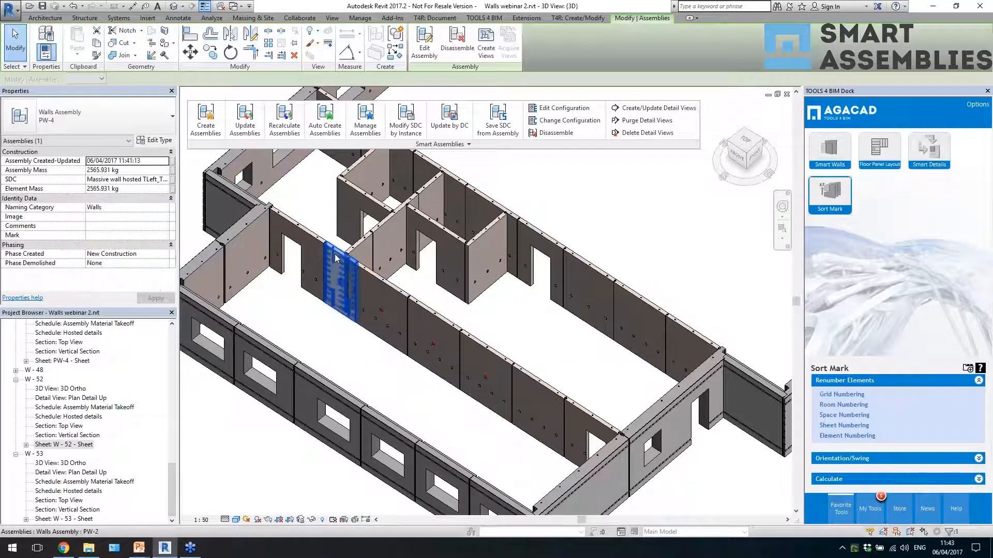
pyautogui.click(492, 356)
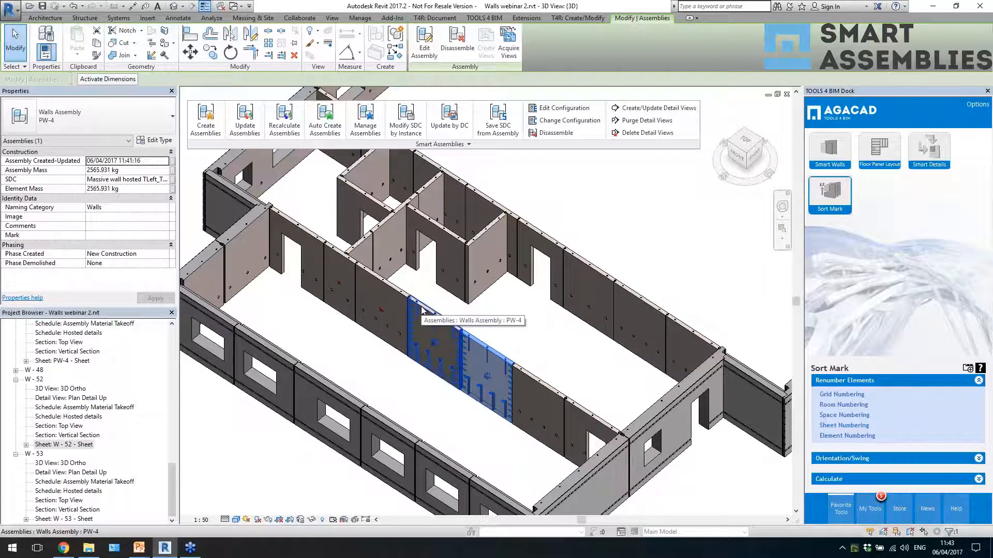
# - Select the PW-4 and PW-2 assemblies in the long interior wall one by one to compare their properties
pyautogui.keyDown('shift'); pyautogui.moveTo(422, 310); pyautogui.dragTo(436, 310, button='middle'); pyautogui.keyUp('shift')
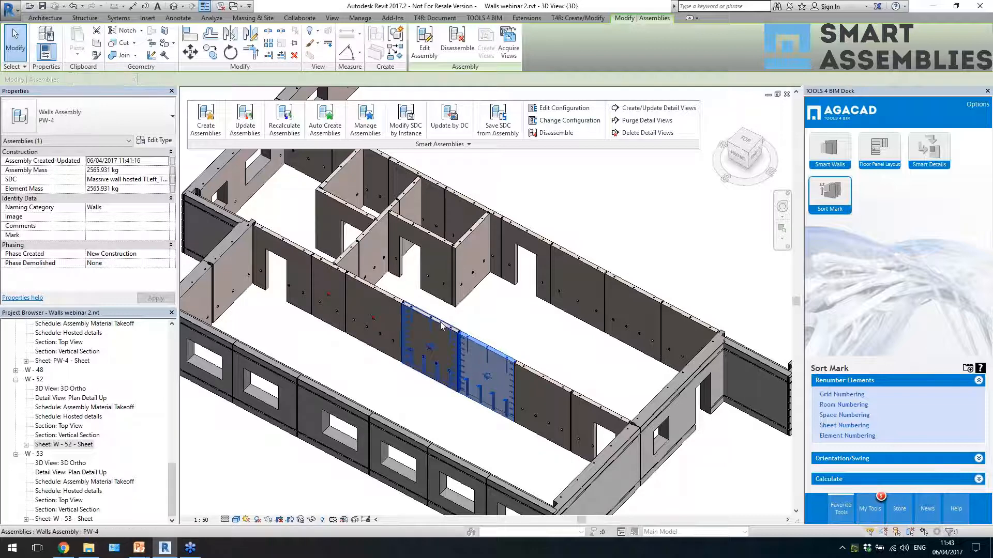
pyautogui.click(409, 329)
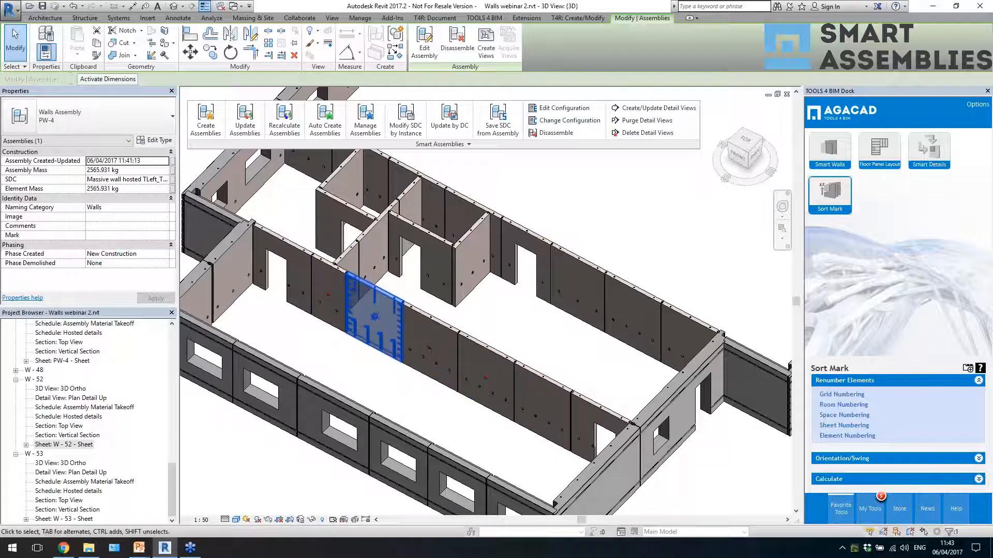
pyautogui.click(458, 325)
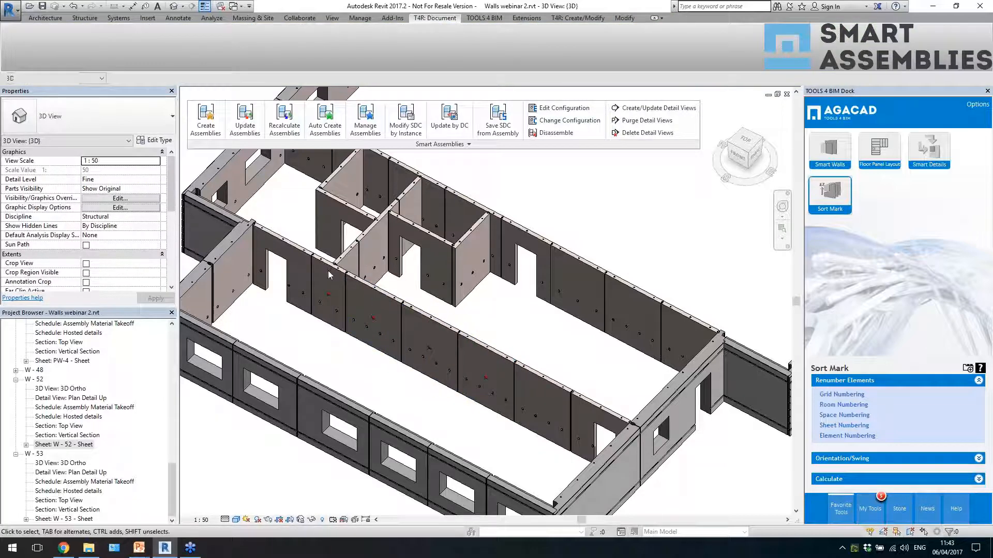
pyautogui.click(329, 294)
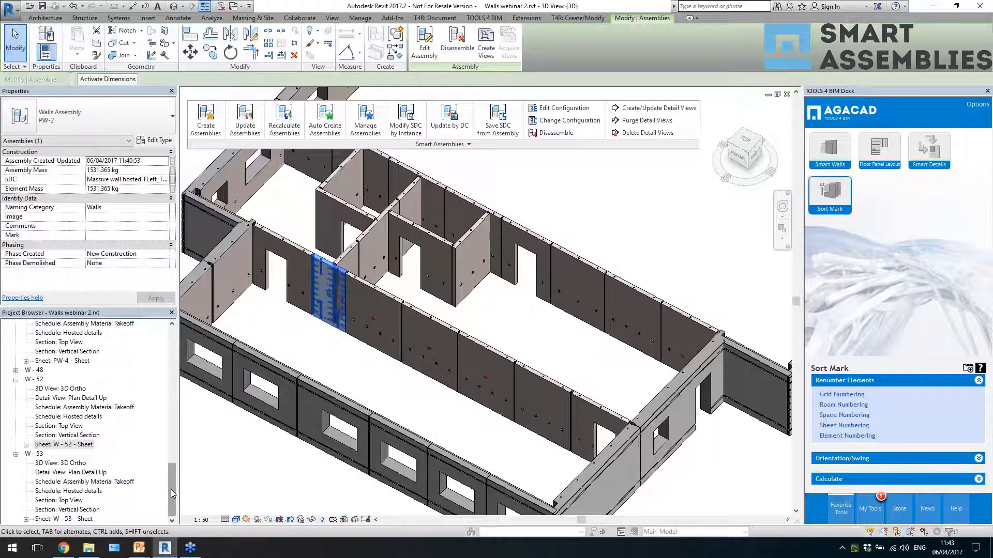
# - Create the detail views for the wall assemblies with Create/Update Detail Views
pyautogui.moveTo(170, 489); pyautogui.dragTo(172, 377)
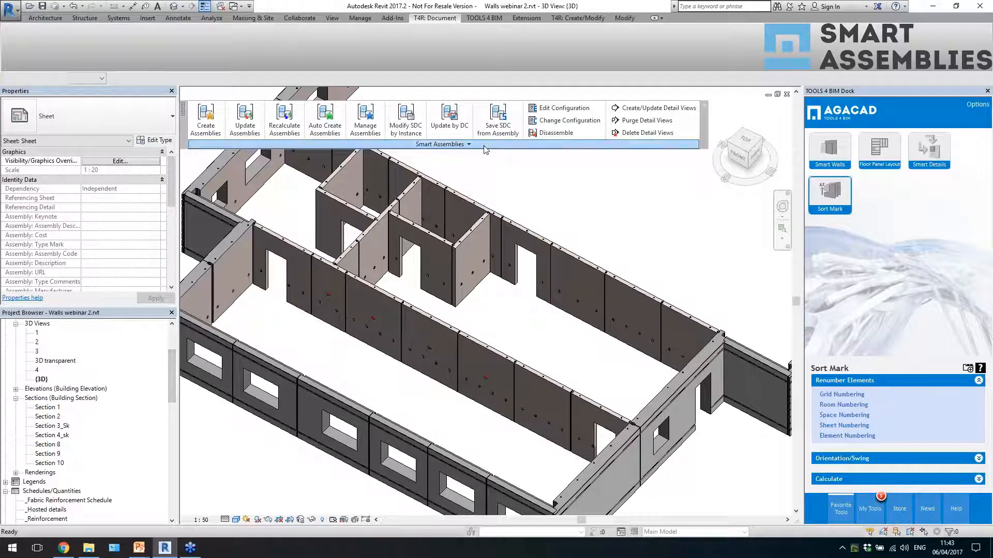
pyautogui.click(468, 145)
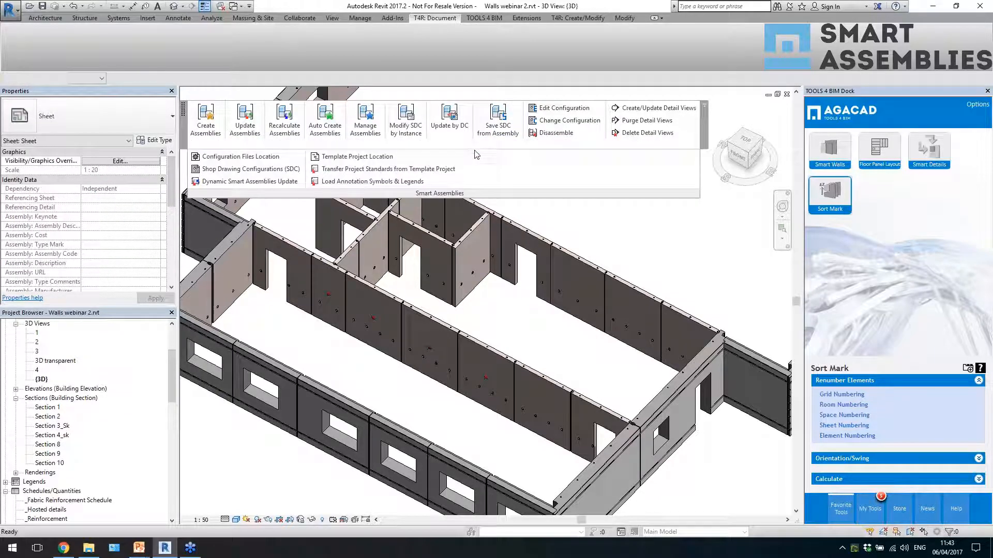
pyautogui.click(640, 109)
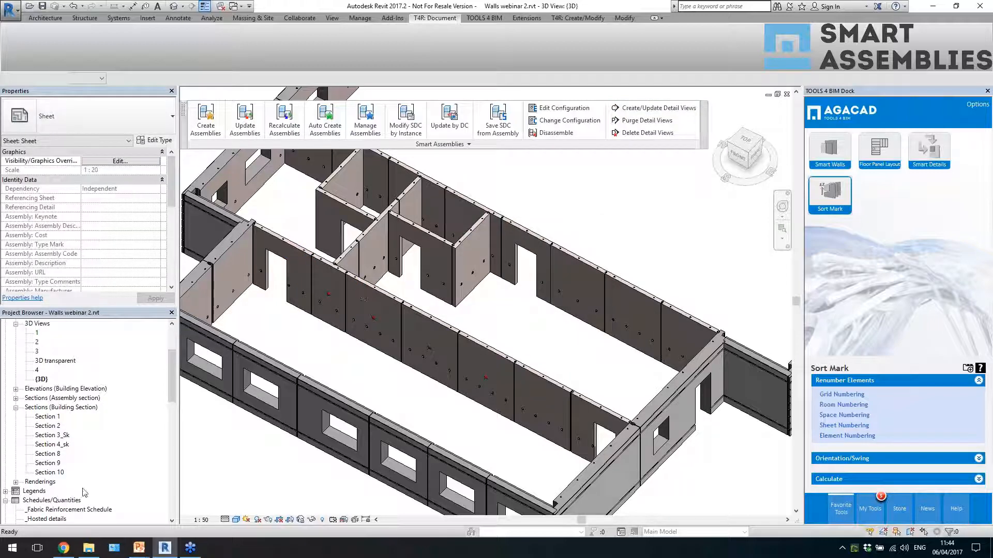
# - Expand the project's assembly sections and open the PW-2-Elevation Front section
pyautogui.click(72, 399)
pyautogui.doubleClick(71, 400)
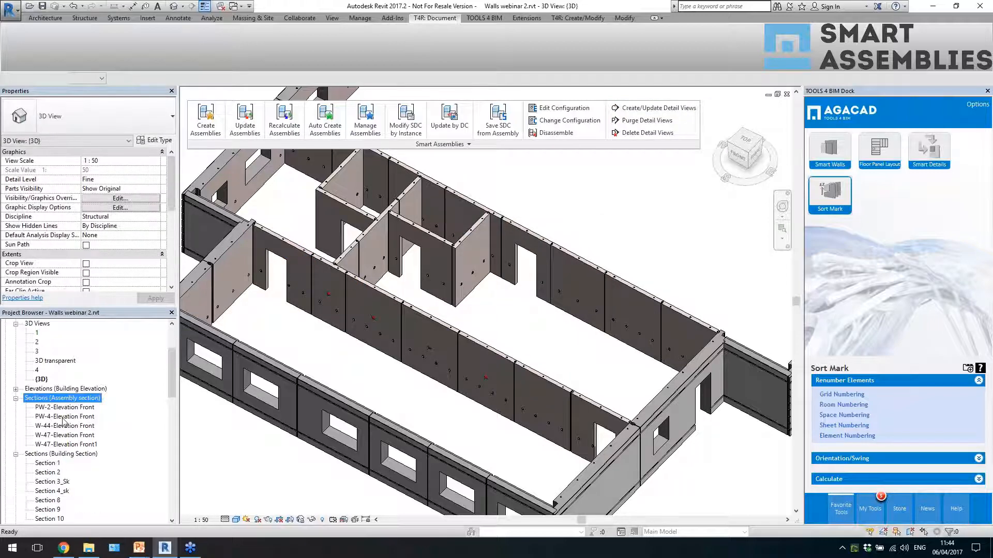
pyautogui.click(50, 408)
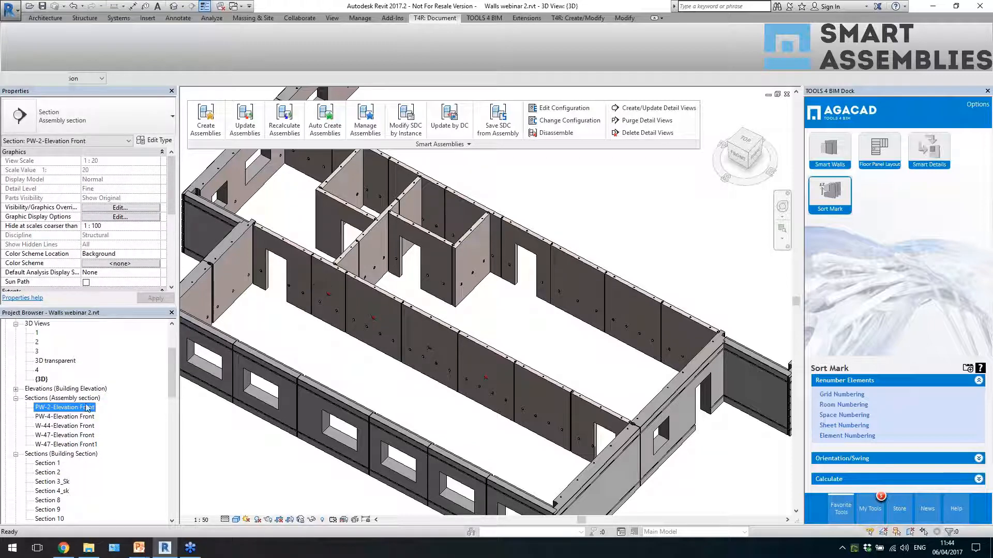
pyautogui.doubleClick(87, 408)
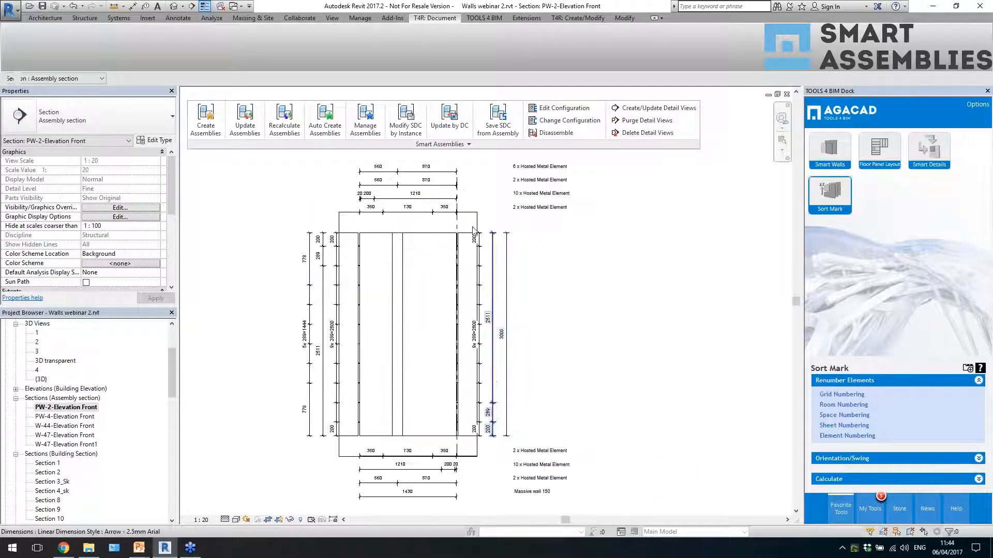
# - Select the section's crop boundary, the crossing wall and the PW-2 assembly in the elevation to check them
pyautogui.click(473, 212)
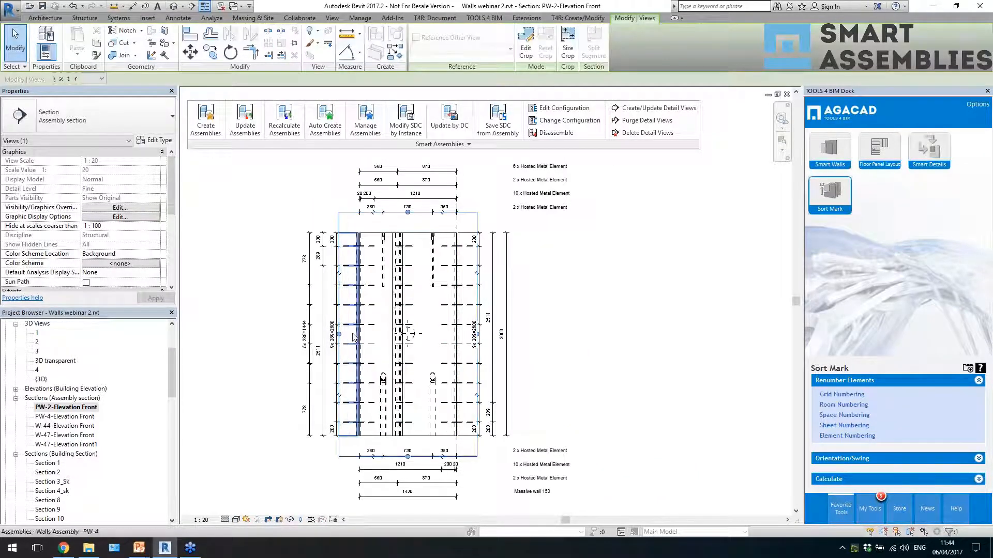
pyautogui.click(392, 269)
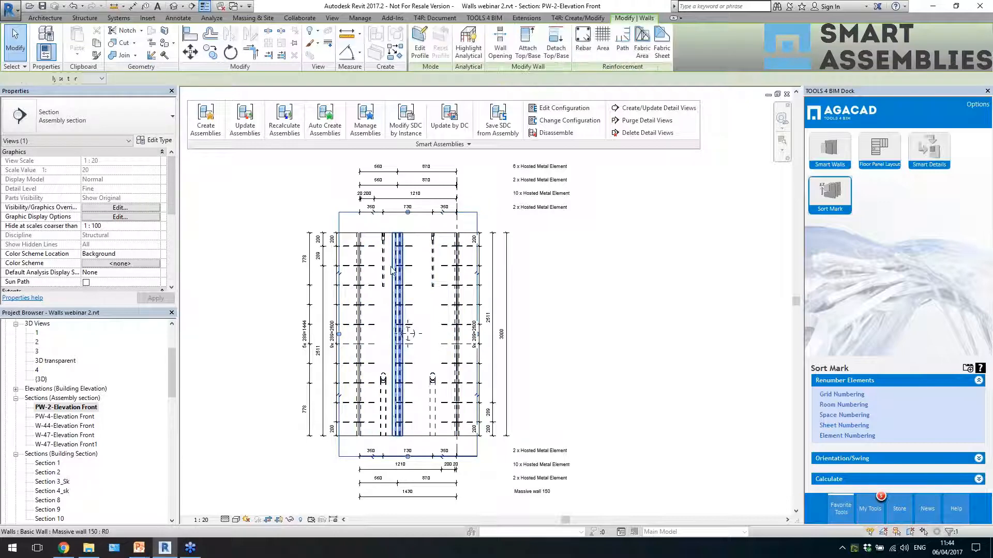
pyautogui.click(389, 240)
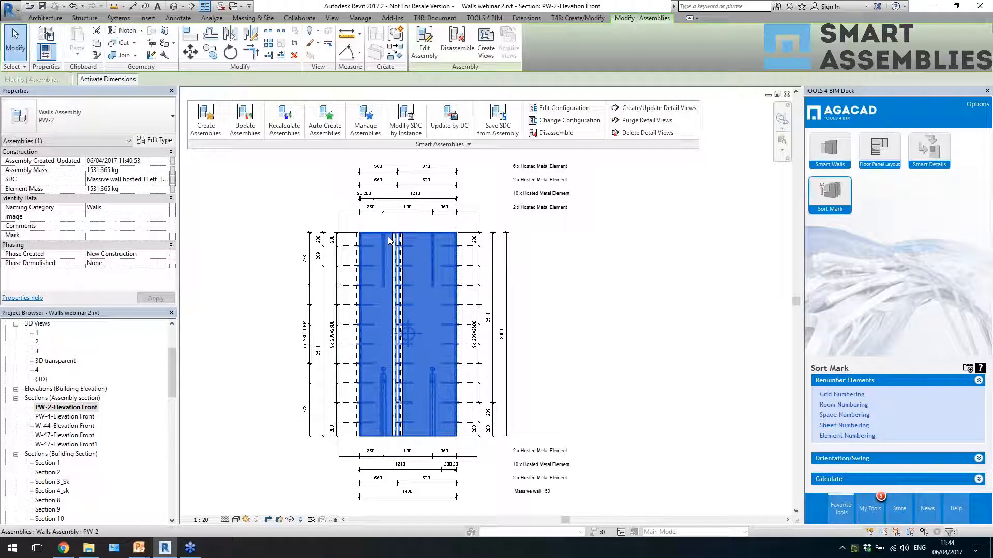
# - Widen the crop region of PW-2-Elevation Front on both sides so it takes in the neighbouring wall panels
pyautogui.click(339, 233)
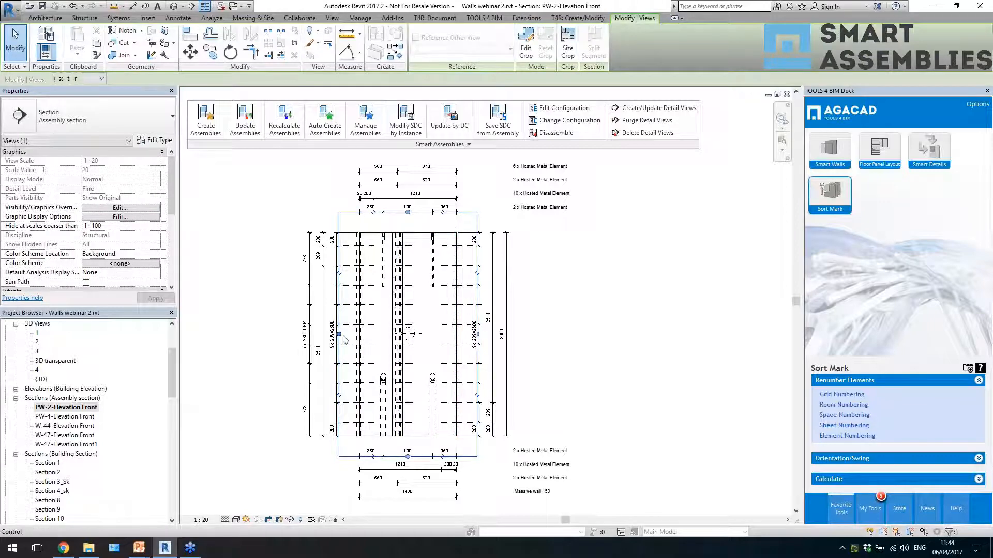
pyautogui.moveTo(339, 334); pyautogui.dragTo(212, 336)
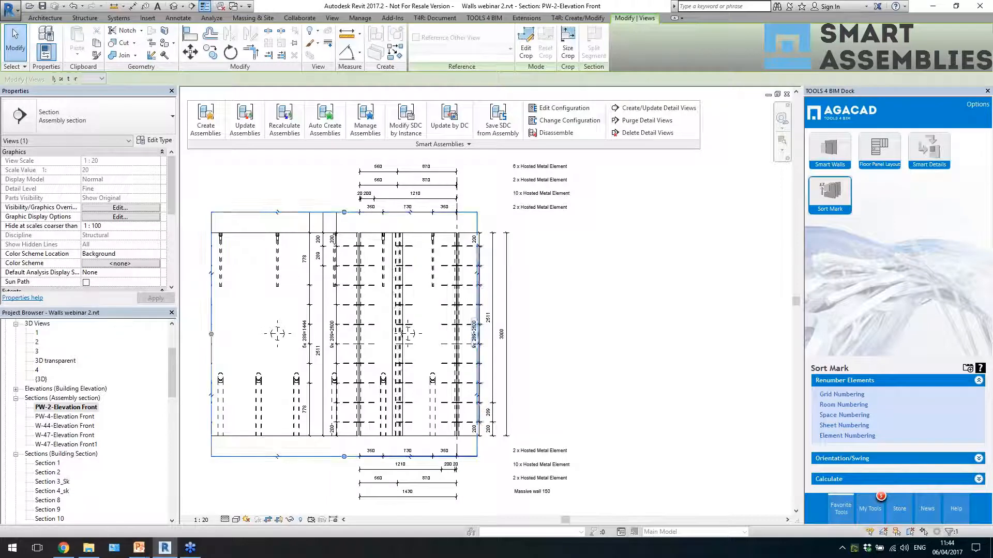
pyautogui.moveTo(477, 335); pyautogui.dragTo(584, 336)
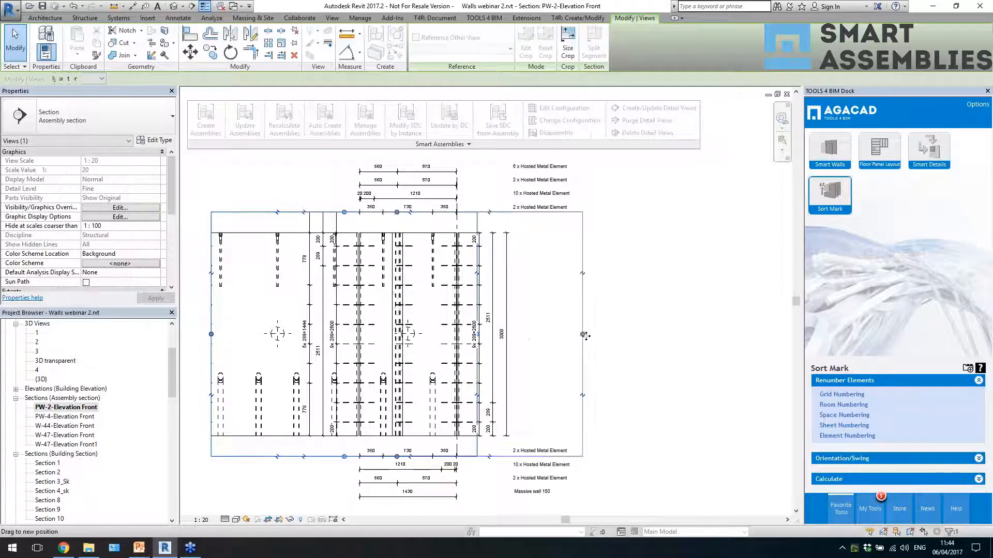
pyautogui.scroll(-1, 456, 405)
pyautogui.click(428, 317)
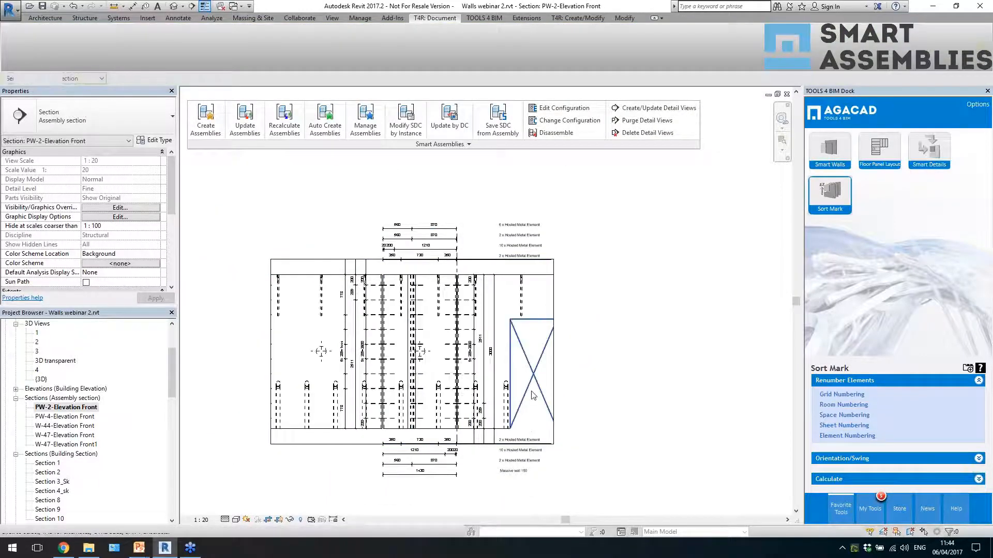
pyautogui.scroll(1, 527, 443)
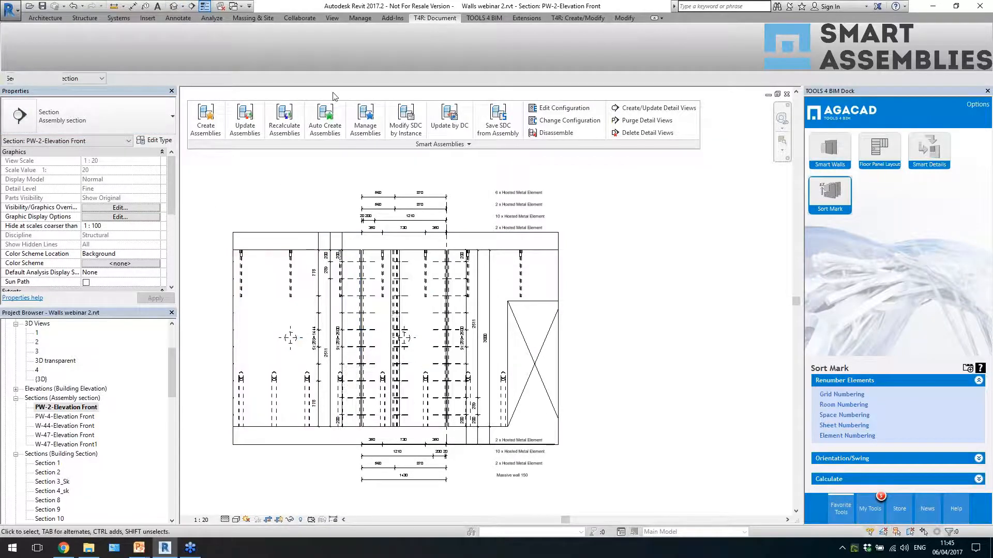
# - Return to the 3D view, close the hidden windows and look over the whole building
pyautogui.click(174, 7)
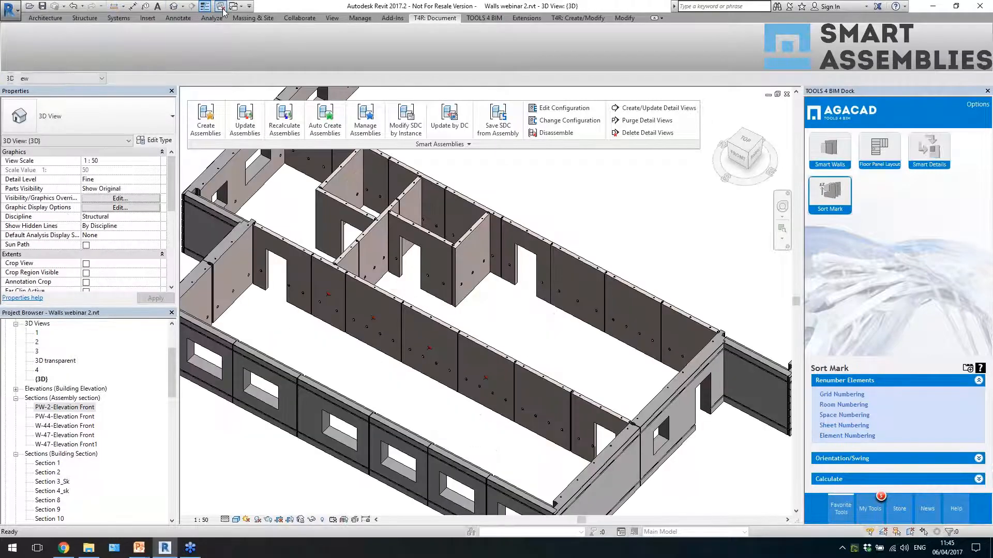
pyautogui.click(223, 9)
pyautogui.scroll(-2, 370, 355)
pyautogui.keyDown('shift'); pyautogui.moveTo(411, 404); pyautogui.dragTo(425, 407, button='middle'); pyautogui.keyUp('shift')
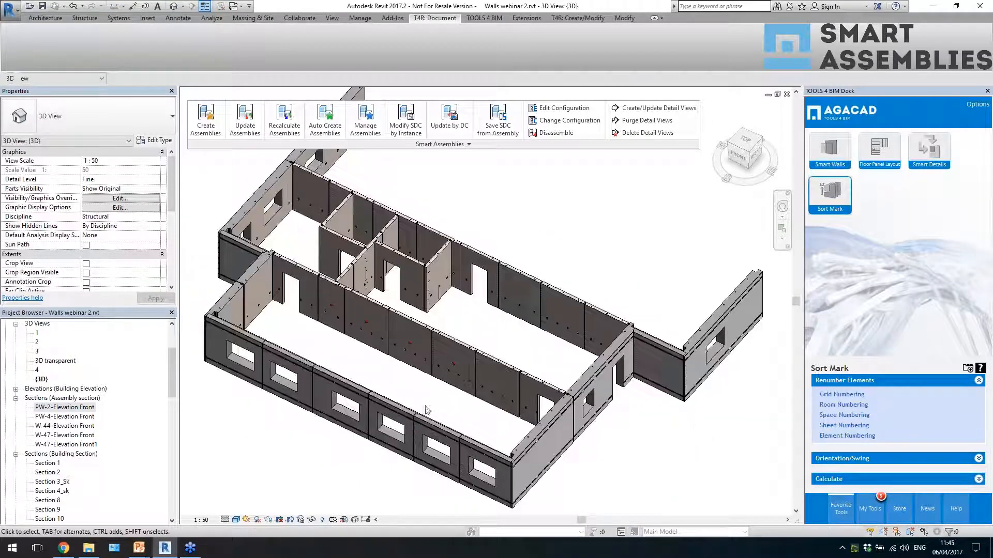
# - Open the W-44-Elevation Front assembly section to check its dimensions, and return to the 3D view
pyautogui.scroll(-1, 173, 373)
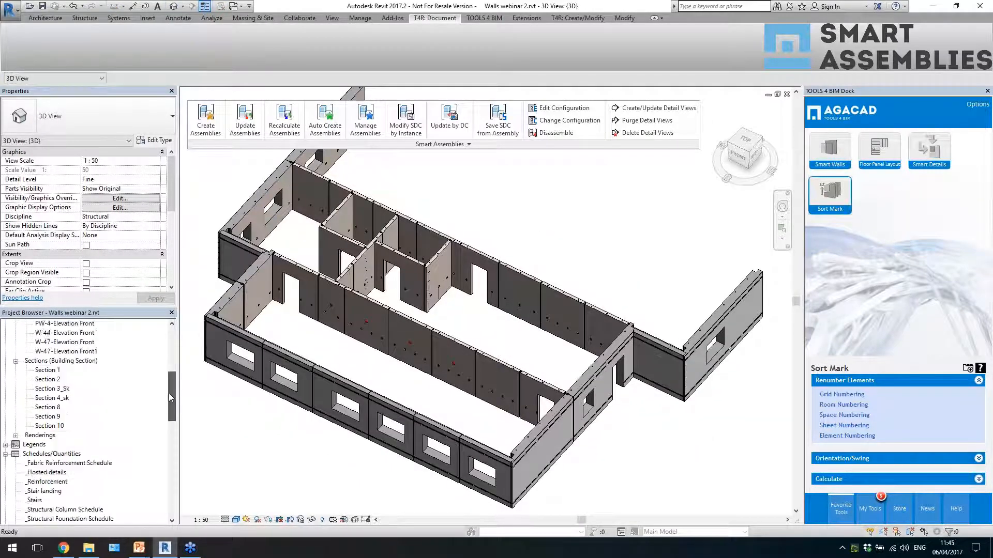
pyautogui.click(64, 379)
pyautogui.doubleClick(81, 399)
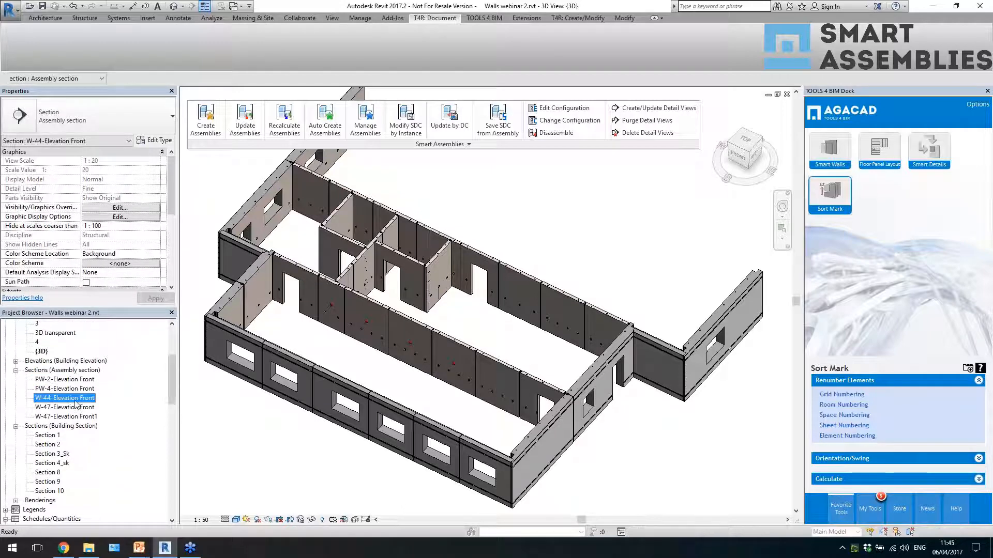
pyautogui.scroll(-2, 530, 406)
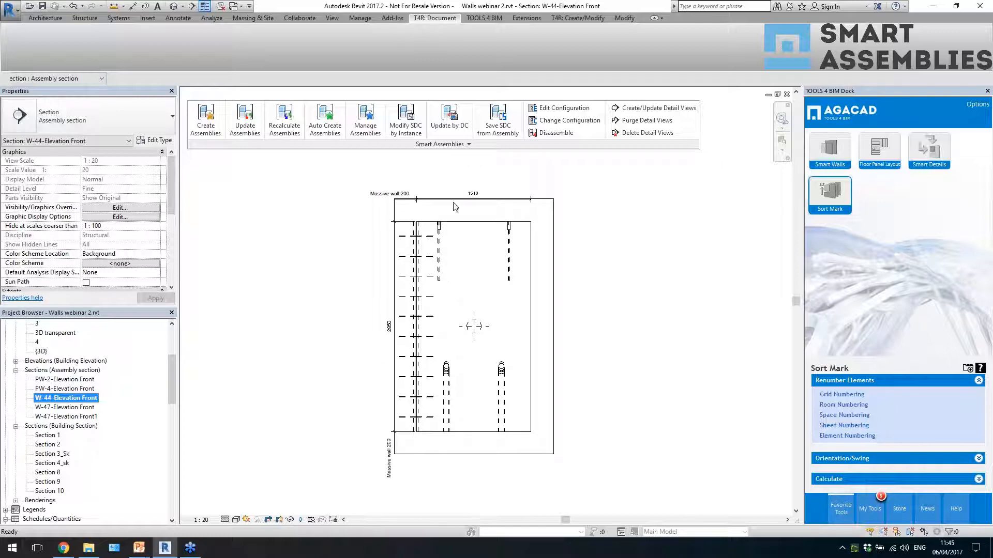
pyautogui.click(174, 6)
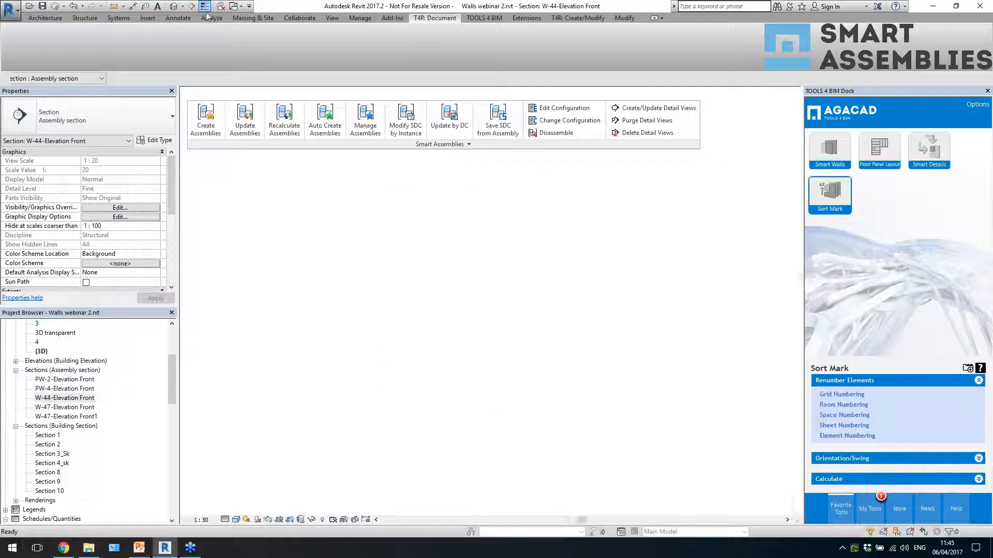
pyautogui.scroll(-2, 493, 261)
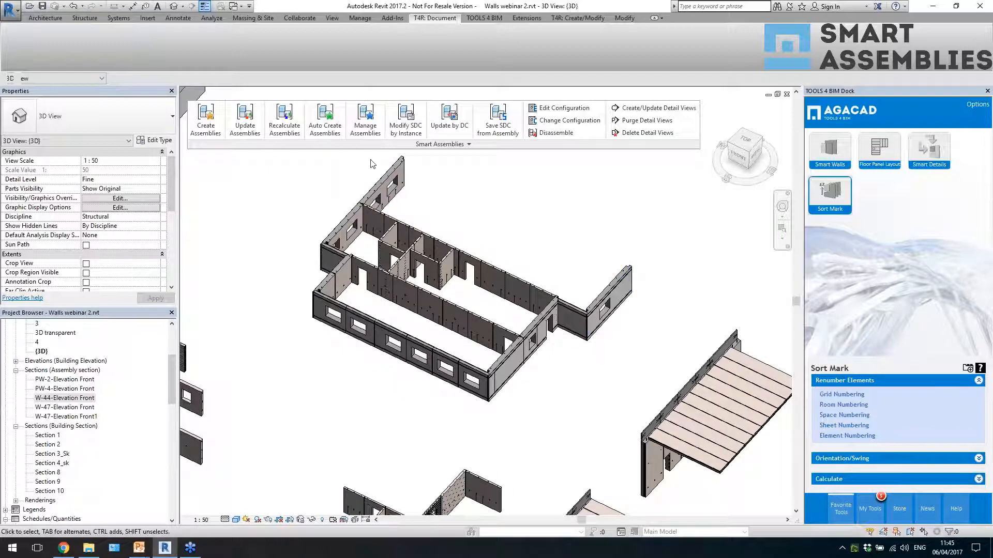
# - Use Manage Assemblies to show the primary assembly of the PW-4 panels, then close the dialog and clear the selection
pyautogui.click(385, 145)
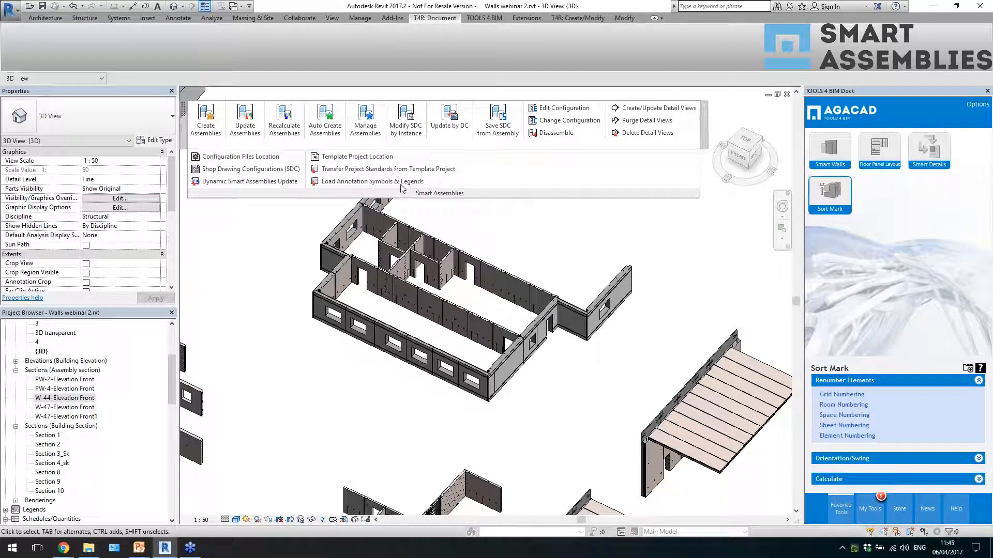
pyautogui.click(365, 120)
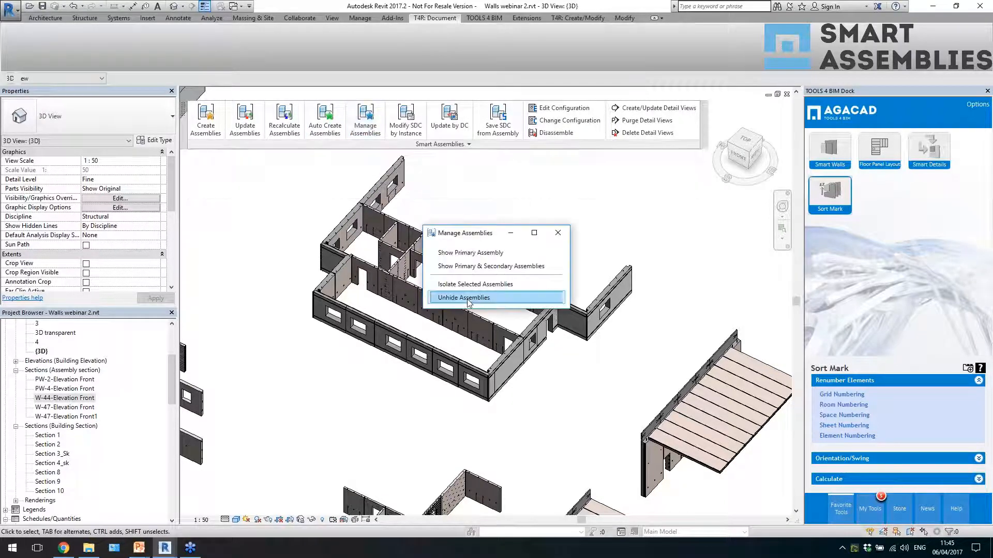
pyautogui.click(466, 266)
pyautogui.moveTo(487, 233); pyautogui.dragTo(577, 206)
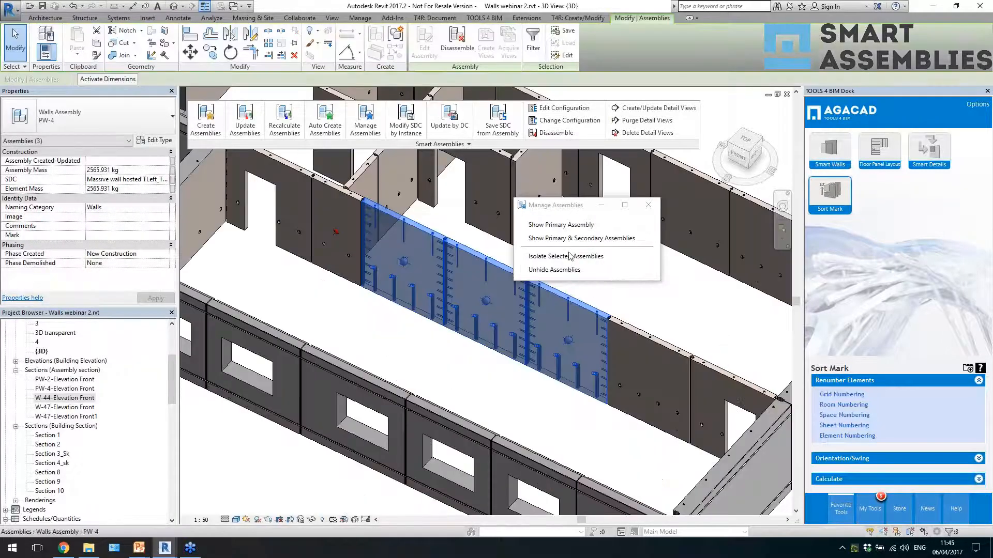
pyautogui.click(588, 227)
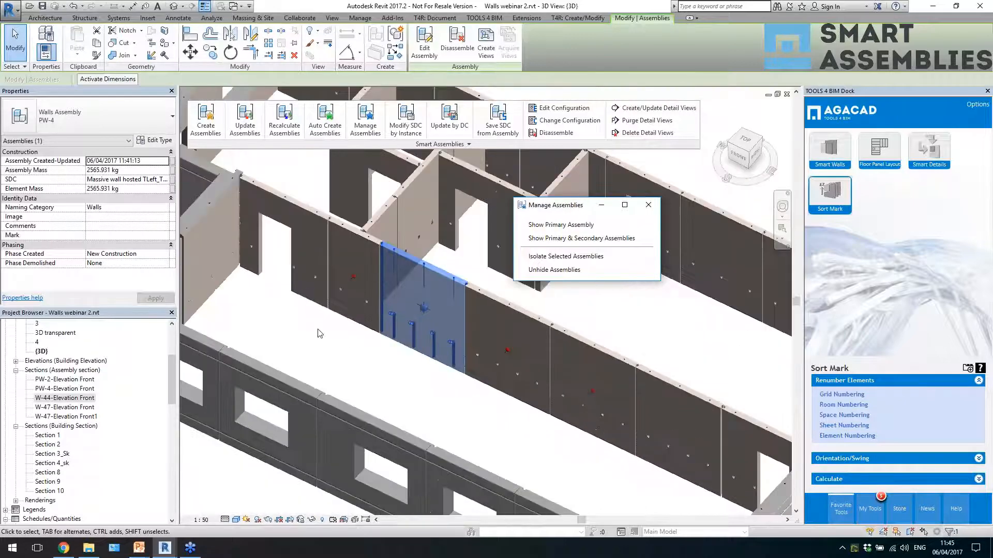
pyautogui.click(649, 206)
pyautogui.click(625, 315)
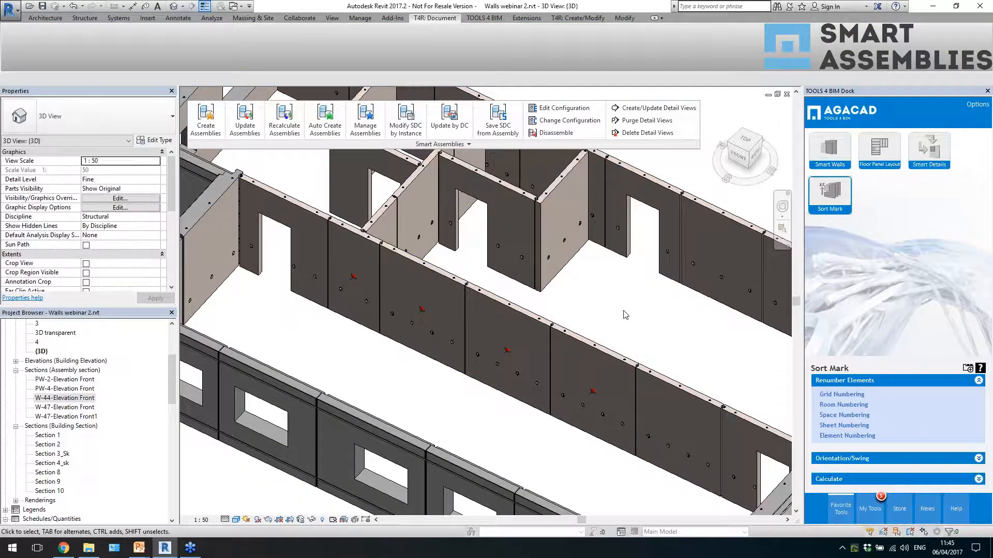
# - Switch to the 3D view of the SA template 2017 project and select the sloped beam assembly to check its properties
pyautogui.scroll(-3, 377, 224)
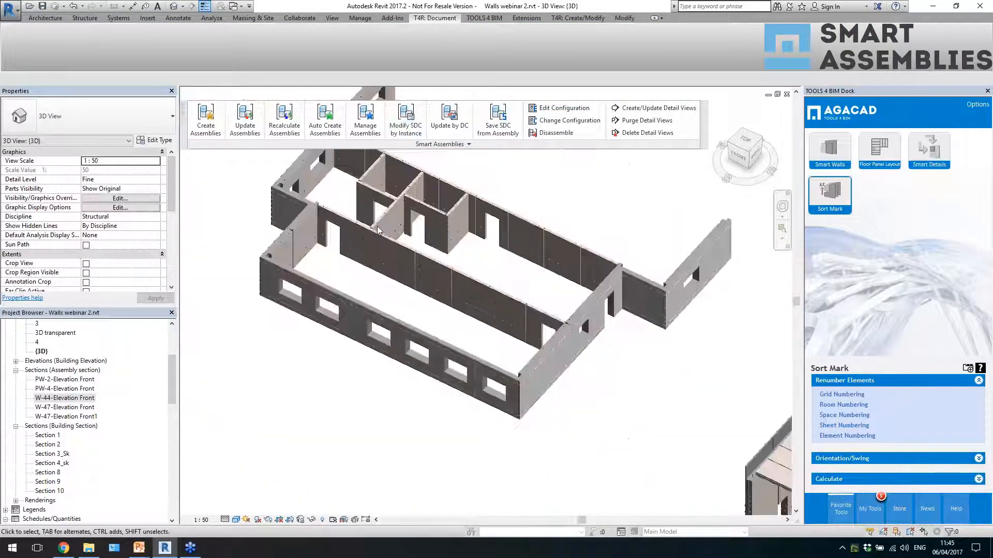
pyautogui.scroll(-3, 496, 217)
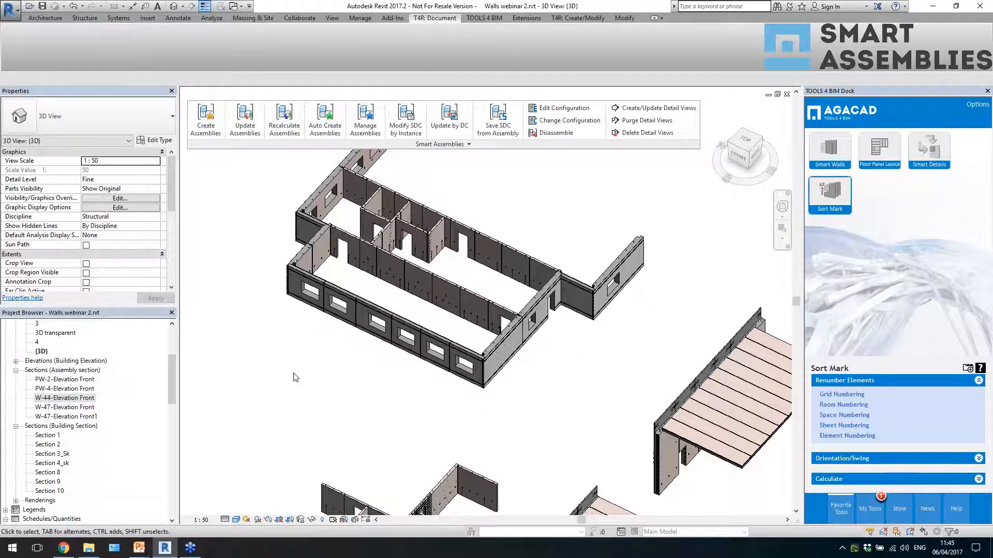
pyautogui.hotkey('ctrl', 'Tab')
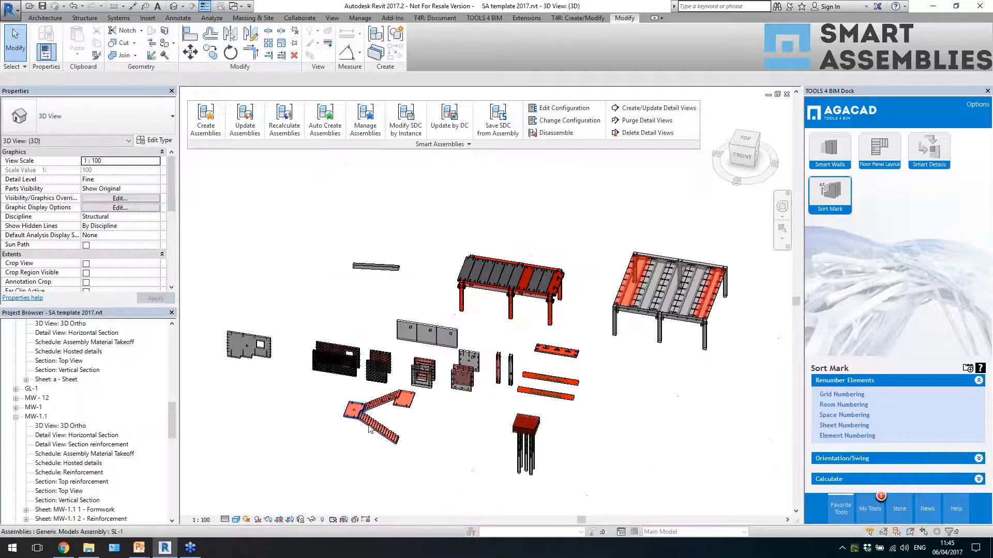
pyautogui.keyDown('shift'); pyautogui.moveTo(398, 436); pyautogui.dragTo(443, 444, button='middle'); pyautogui.keyUp('shift')
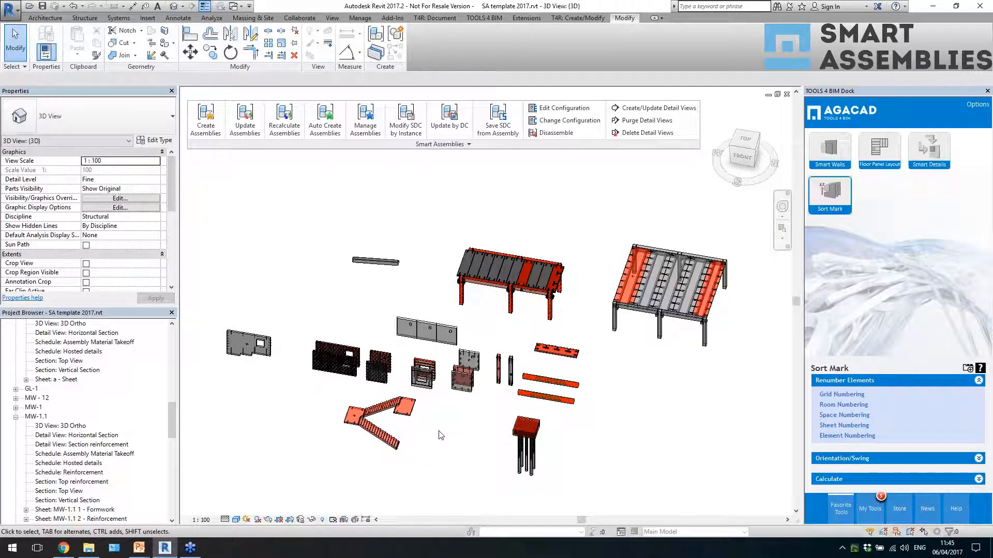
pyautogui.scroll(5, 372, 264)
pyautogui.click(409, 280)
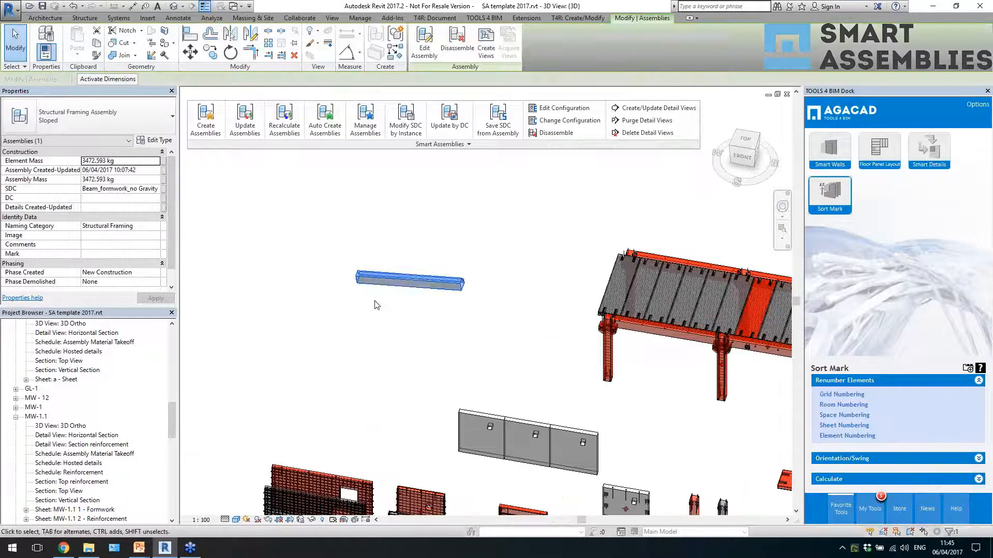
# - Place another L precast beam of type 600x500 _formwork, about 5200 mm long, beside the existing sloped beam in the 3D view
pyautogui.click(391, 228)
pyautogui.press('Tab')
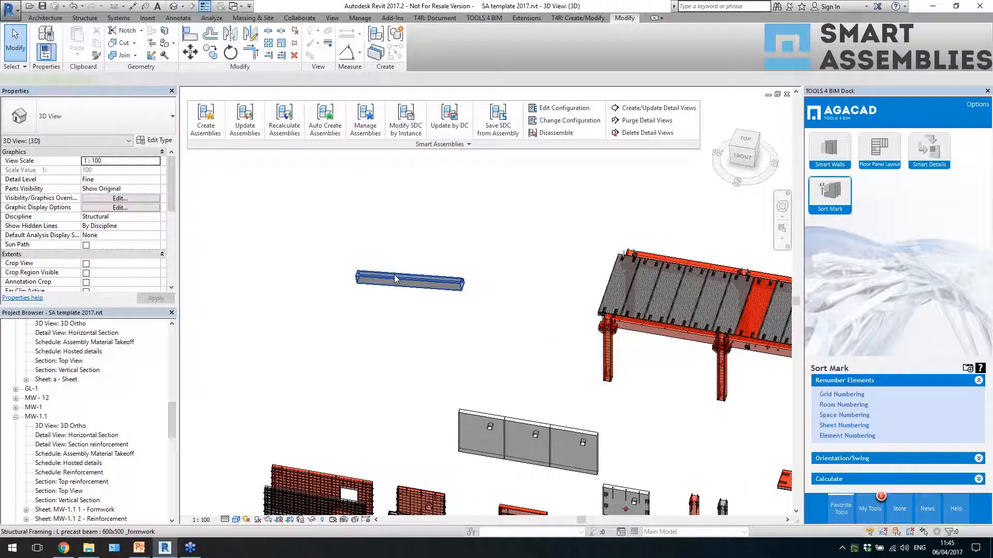
pyautogui.click(395, 279)
pyautogui.press('b')
pyautogui.press('m')
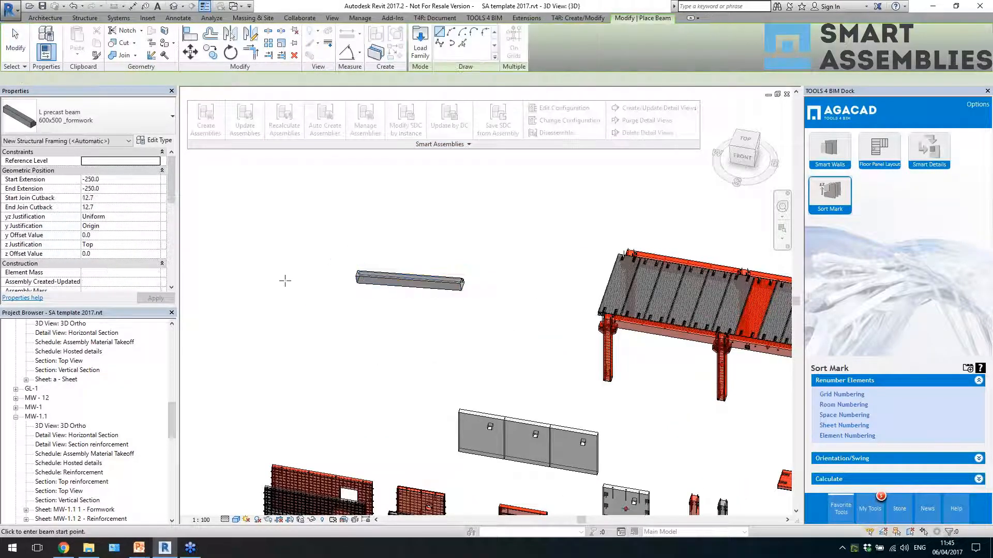
pyautogui.click(284, 280)
pyautogui.click(361, 233)
pyautogui.press('Escape')
pyautogui.press('Escape')
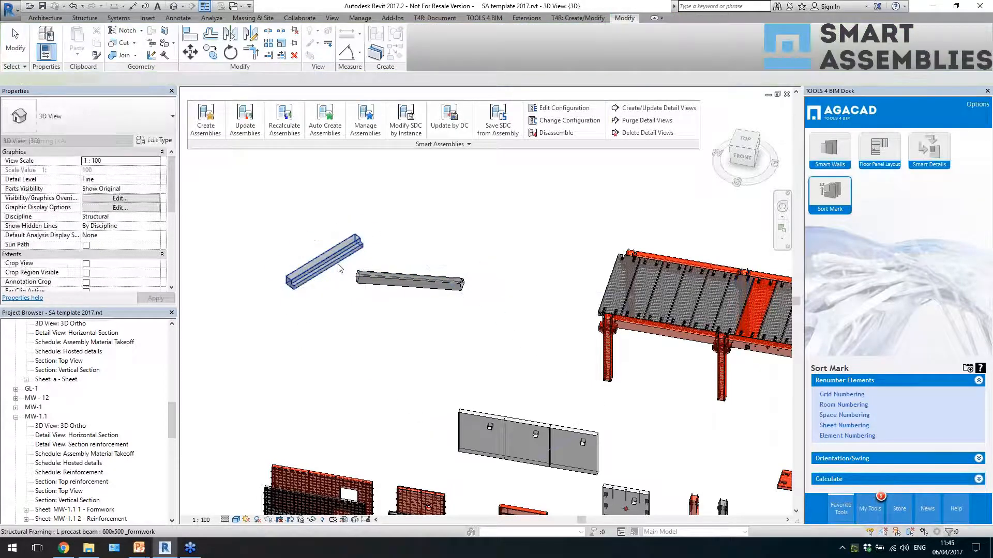
# - Slope the new L precast beam by setting its end level offset to 800 mm
pyautogui.scroll(2, 362, 249)
pyautogui.click(388, 209)
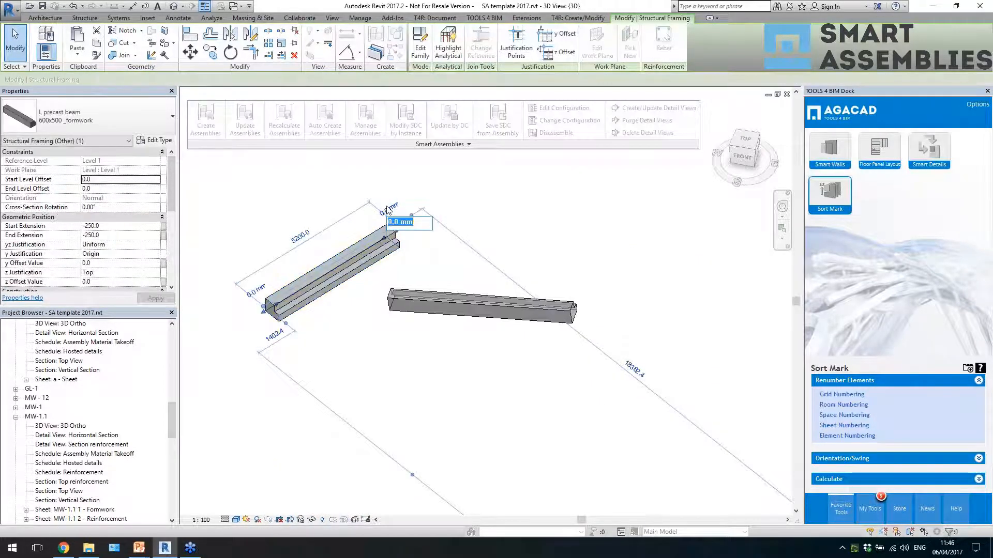
pyautogui.press('Return')
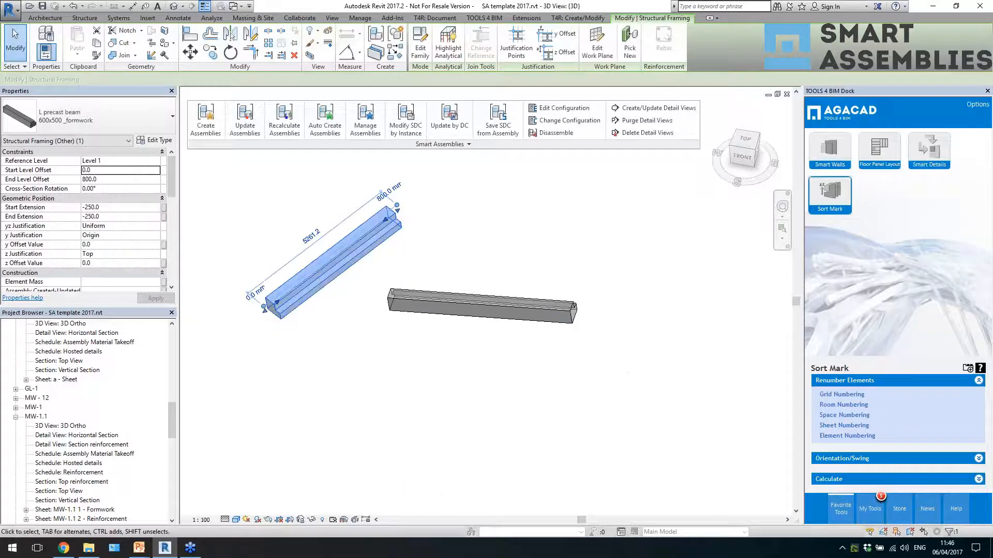
# - Set the new sloped beam's Mark to AS and apply the change
pyautogui.scroll(-10, 158, 248)
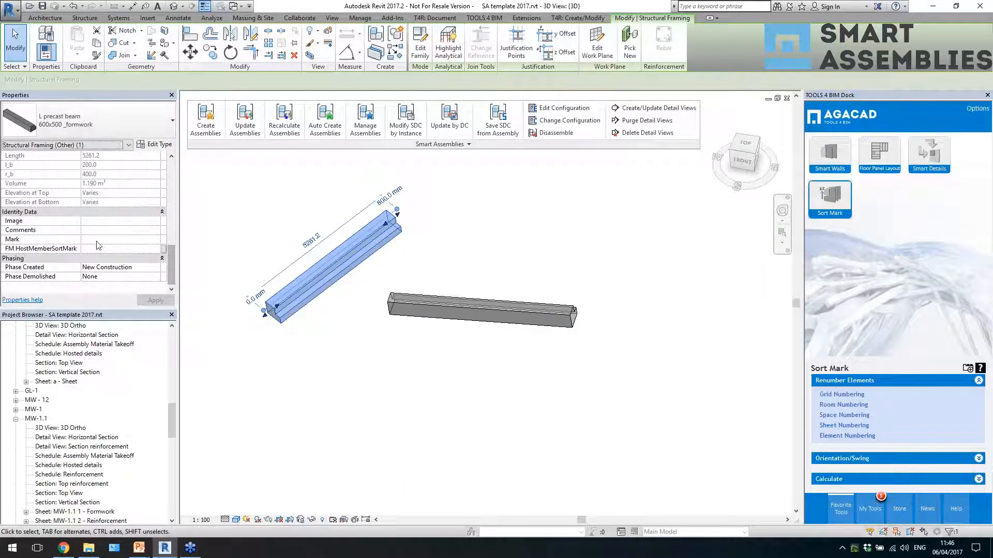
pyautogui.click(97, 240)
pyautogui.write('AS')
pyautogui.click(149, 300)
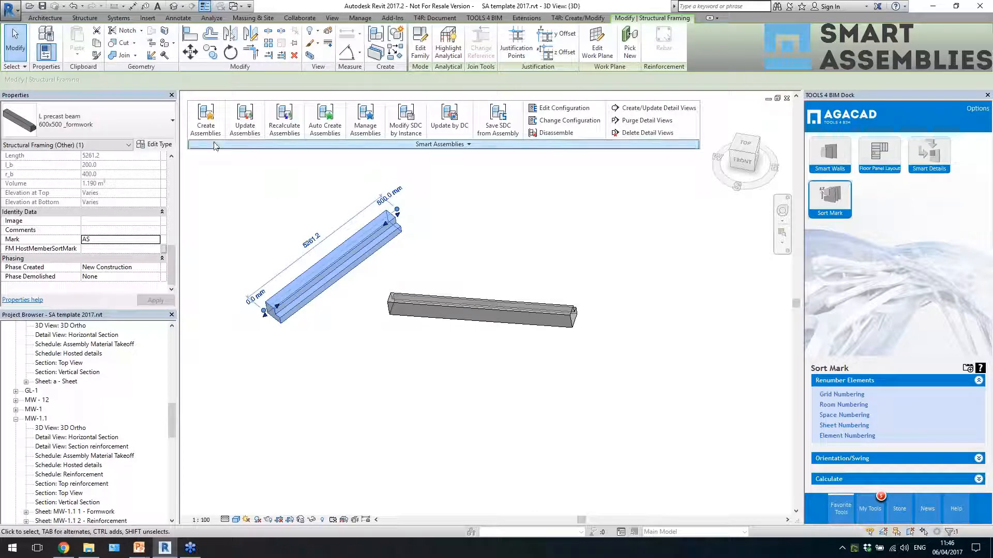
# - Create a Smart Assembly from the AS beam using the Beam_formwork_no Gravity shop drawing configuration
pyautogui.click(205, 120)
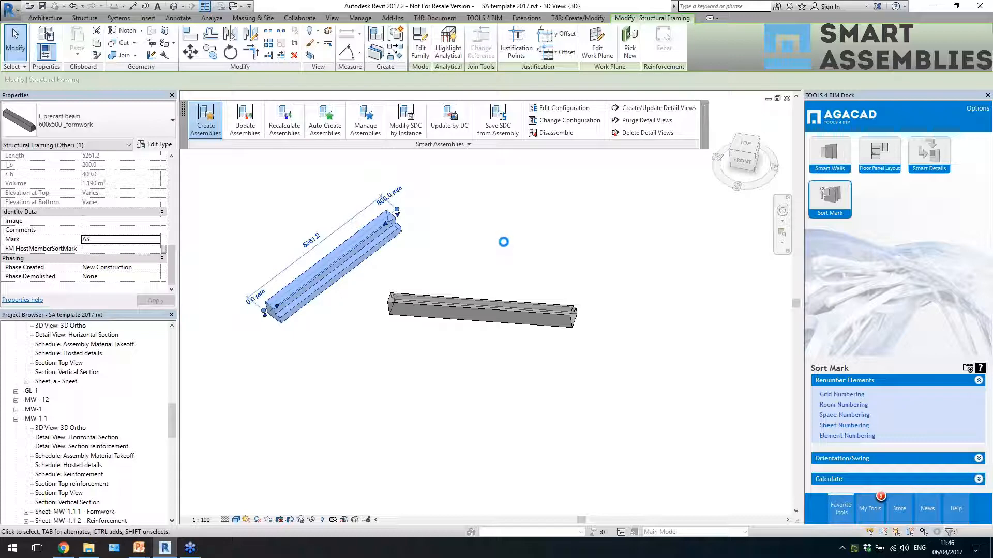
pyautogui.click(496, 240)
pyautogui.scroll(2, 495, 331)
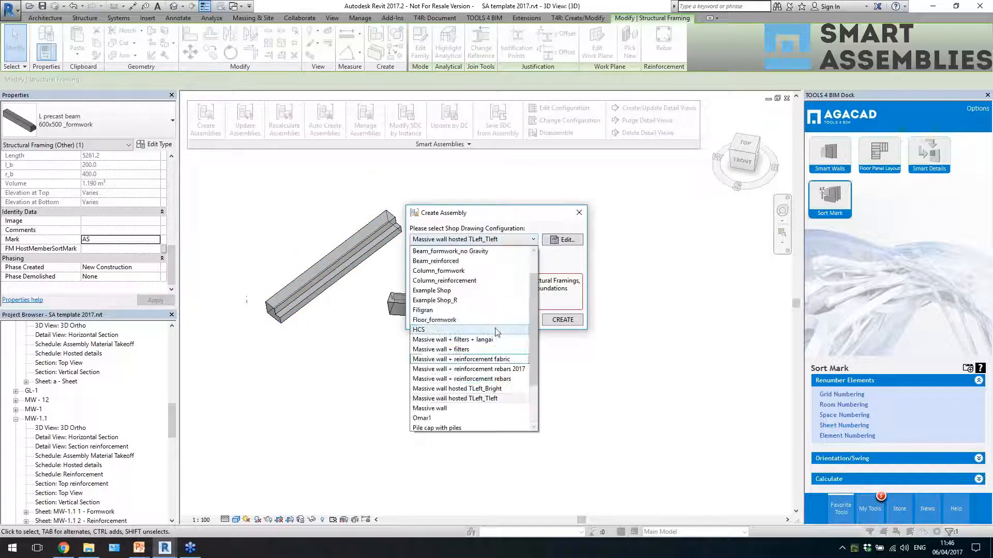
pyautogui.scroll(1, 494, 331)
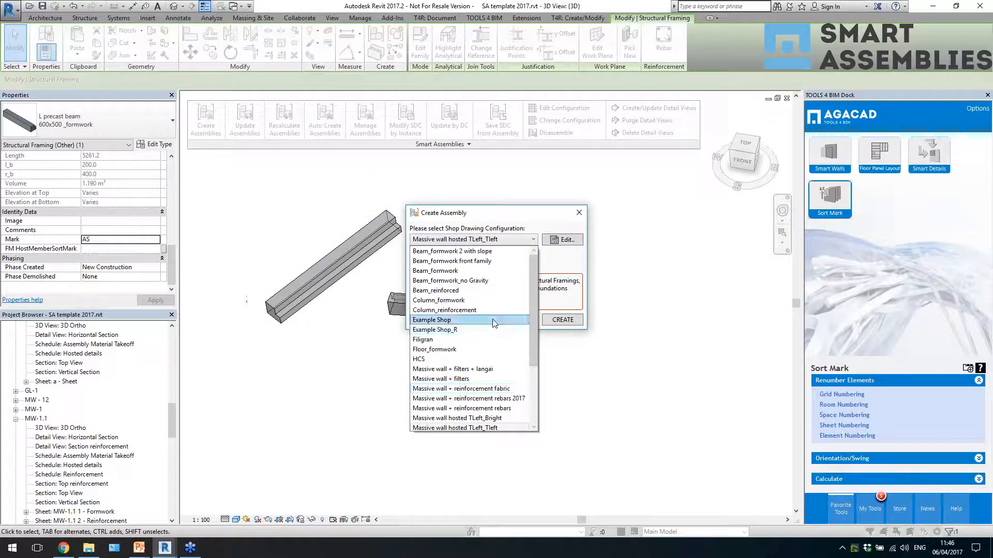
pyautogui.click(497, 282)
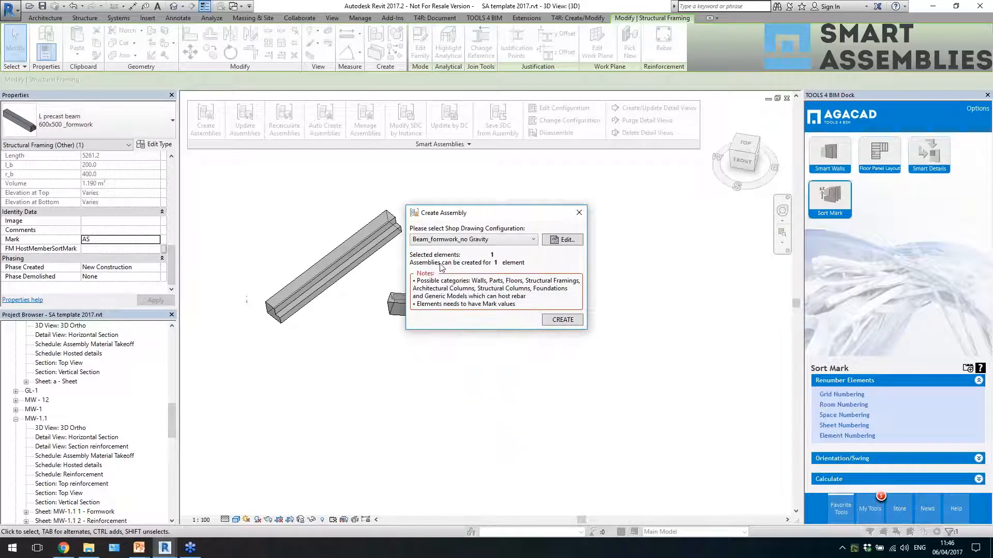
pyautogui.click(562, 320)
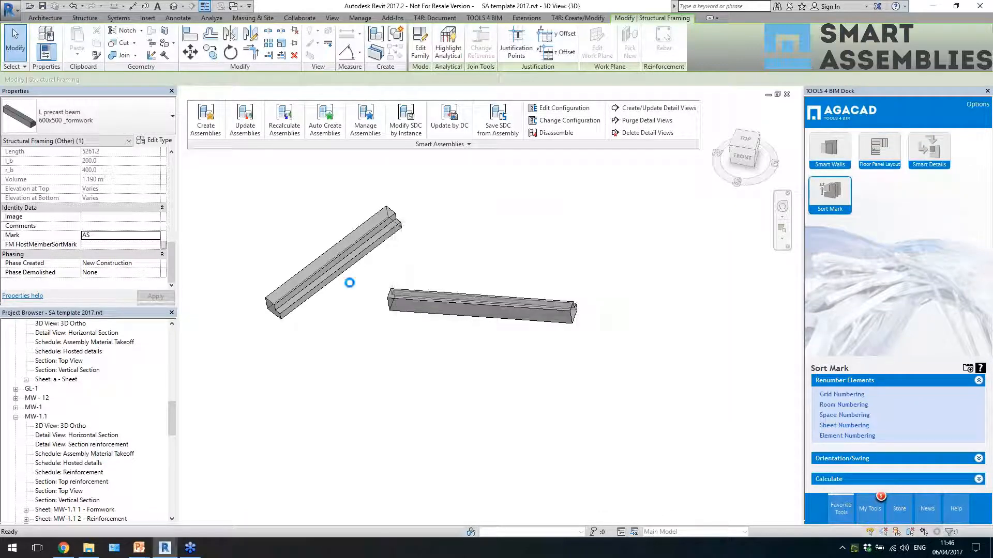
pyautogui.click(579, 395)
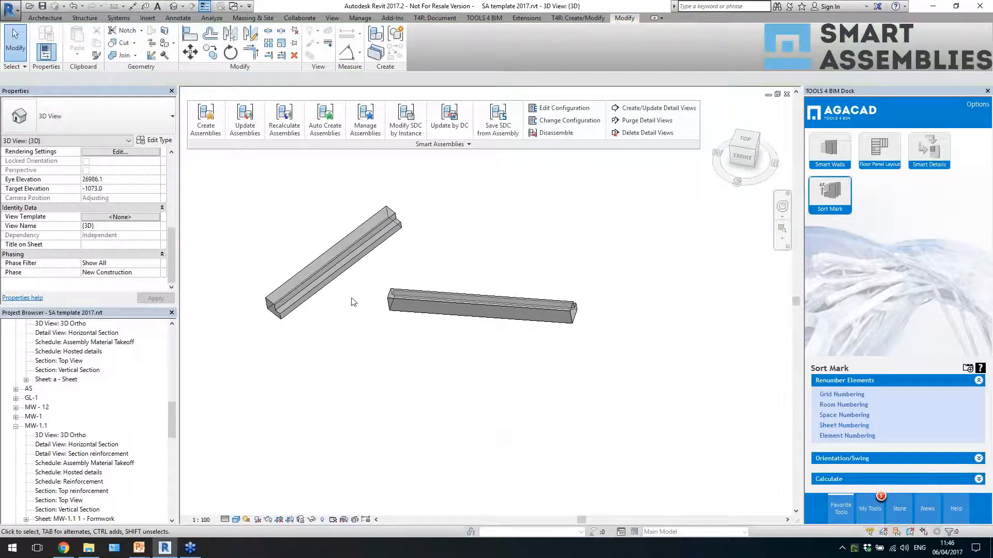
# - Enter assembly editing for the AS beam to inspect the orientation of its assembly origin, and cancel the edit
pyautogui.click(333, 286)
pyautogui.doubleClick(333, 286)
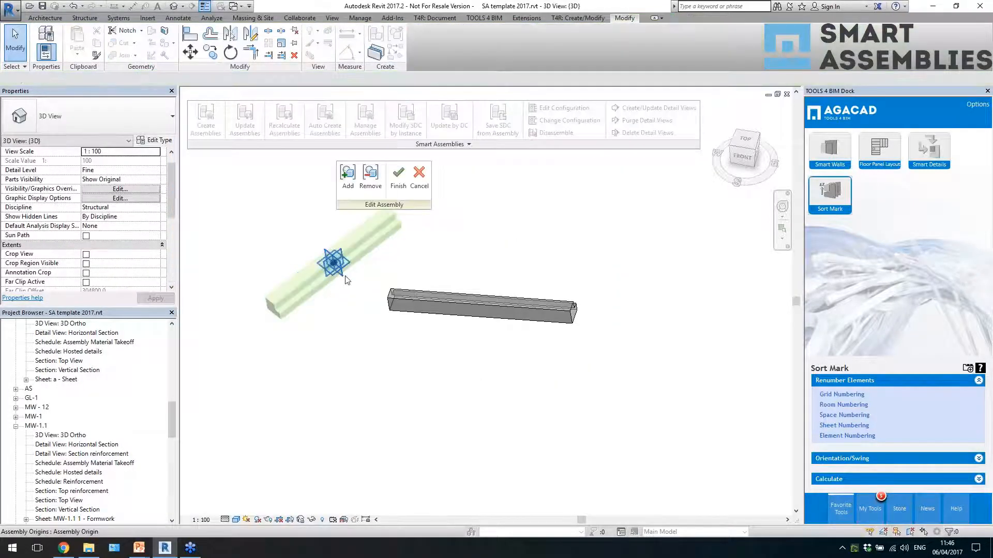
pyautogui.click(336, 264)
pyautogui.scroll(3, 331, 264)
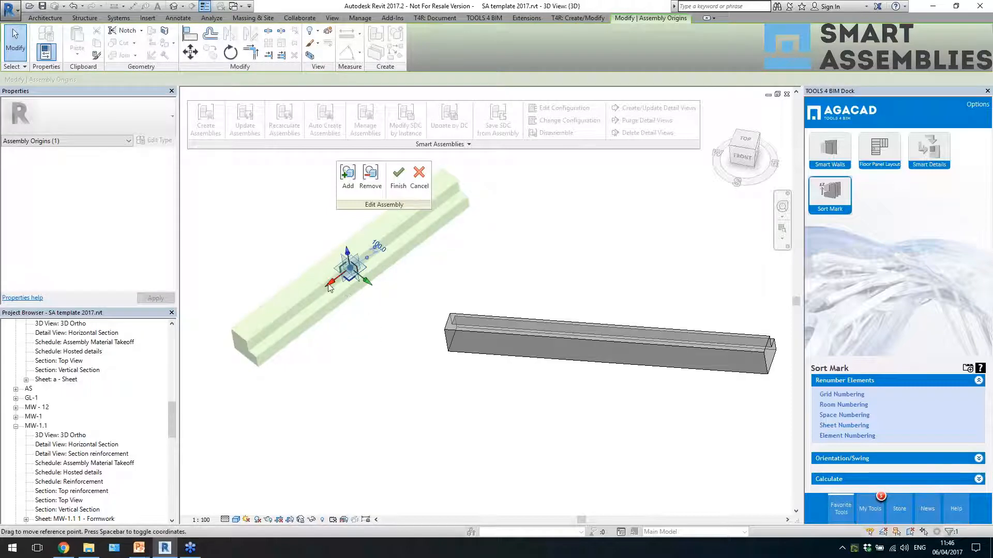
pyautogui.click(419, 175)
# - Open the AS 1 sheet of the AS beam assembly and examine its elevations, section and schedules
pyautogui.click(342, 273)
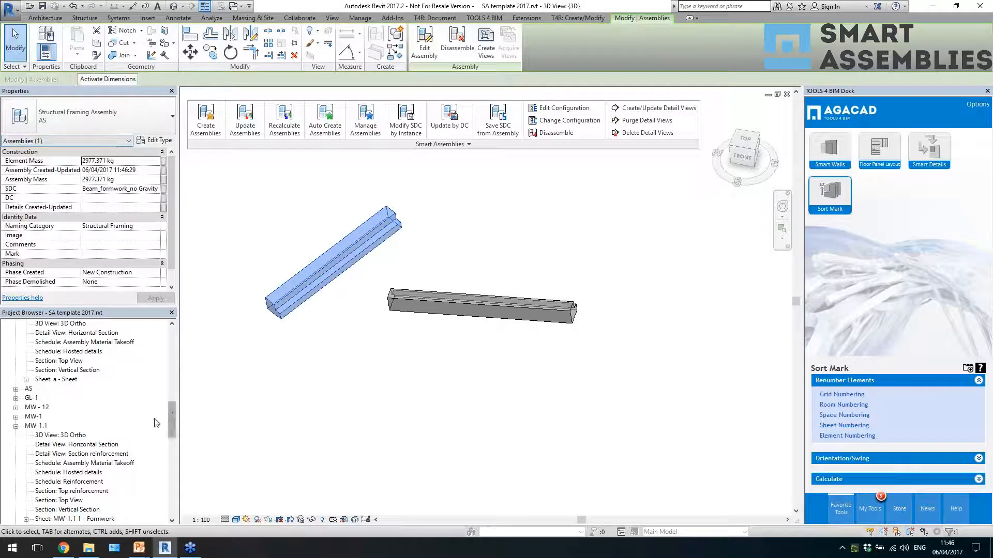
pyautogui.doubleClick(29, 390)
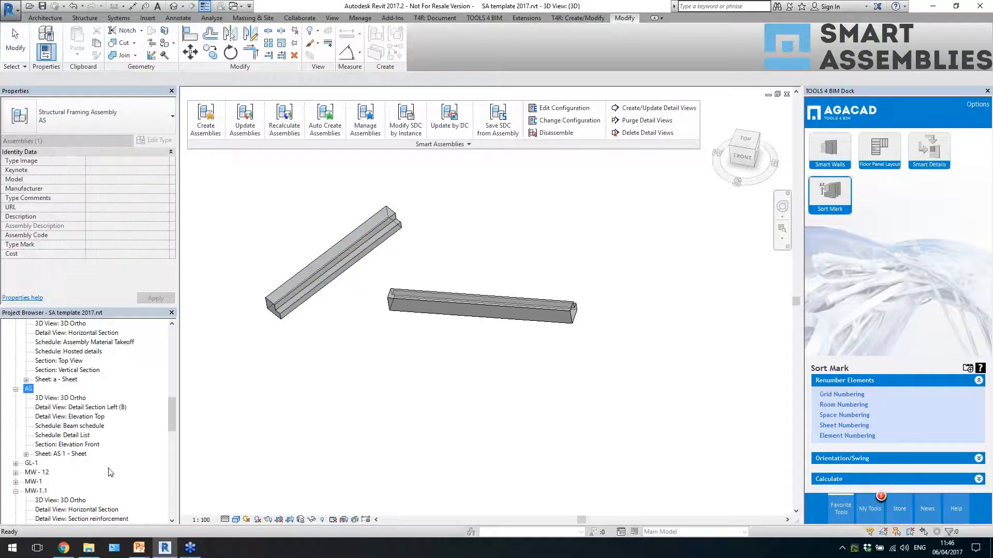
pyautogui.doubleClick(78, 454)
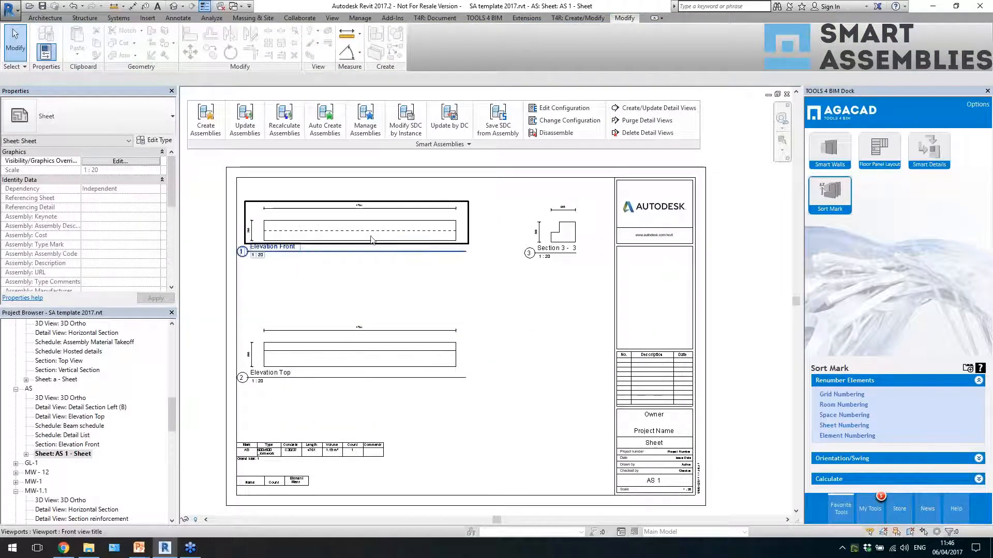
pyautogui.scroll(1, 280, 289)
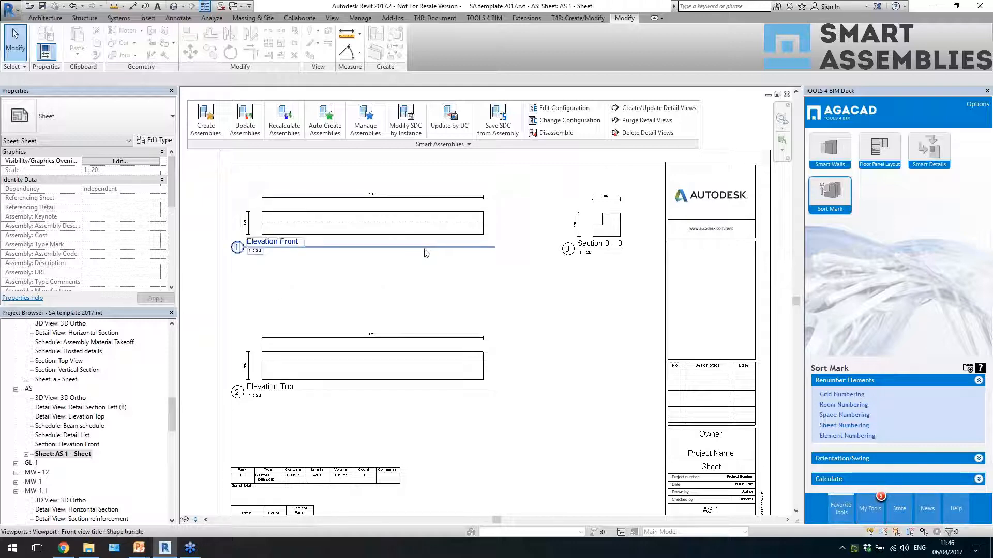
pyautogui.scroll(-2, 436, 284)
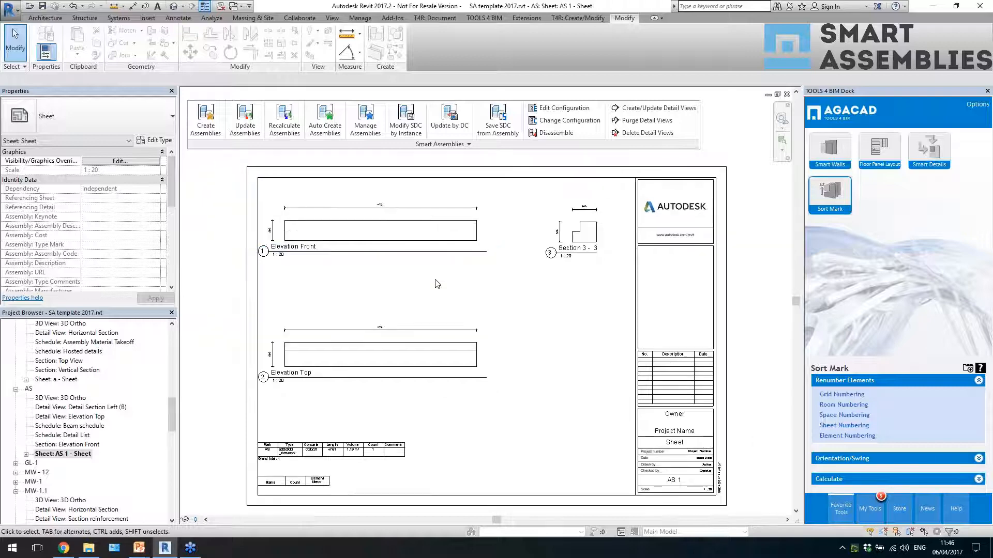
pyautogui.scroll(2, 511, 308)
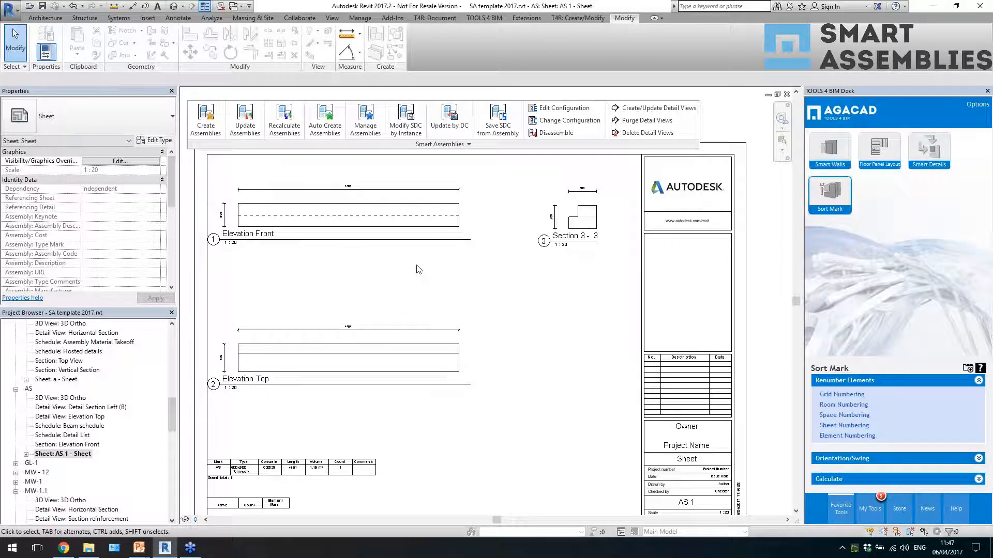
pyautogui.scroll(-2, 358, 291)
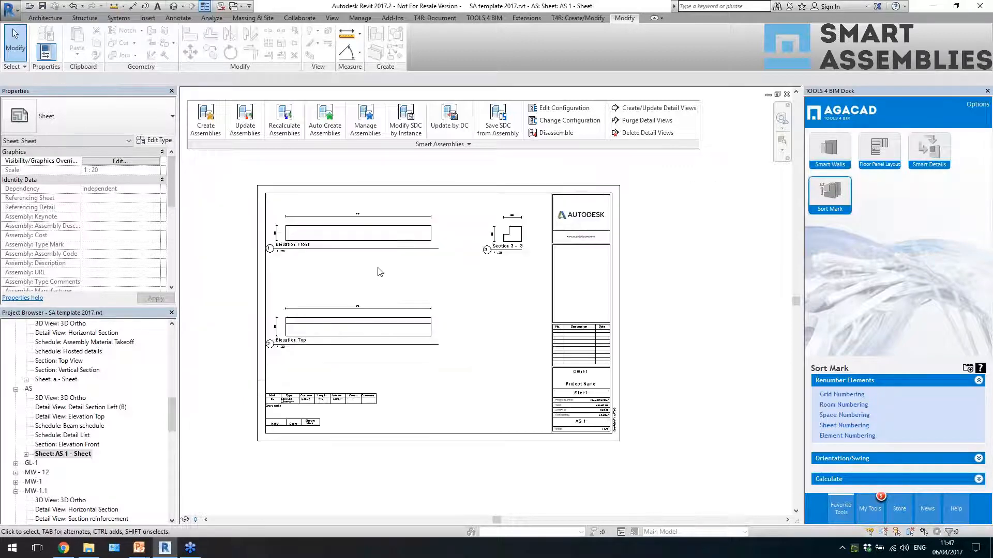
pyautogui.scroll(1, 422, 274)
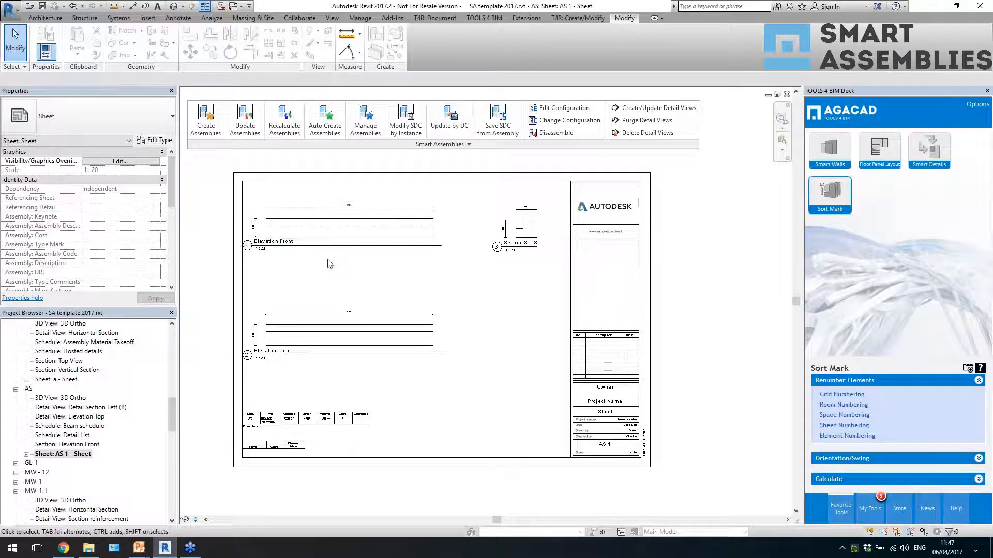
# - Select the Elevation Front and Elevation Top viewports in turn to compare them, and clear the selection
pyautogui.click(353, 229)
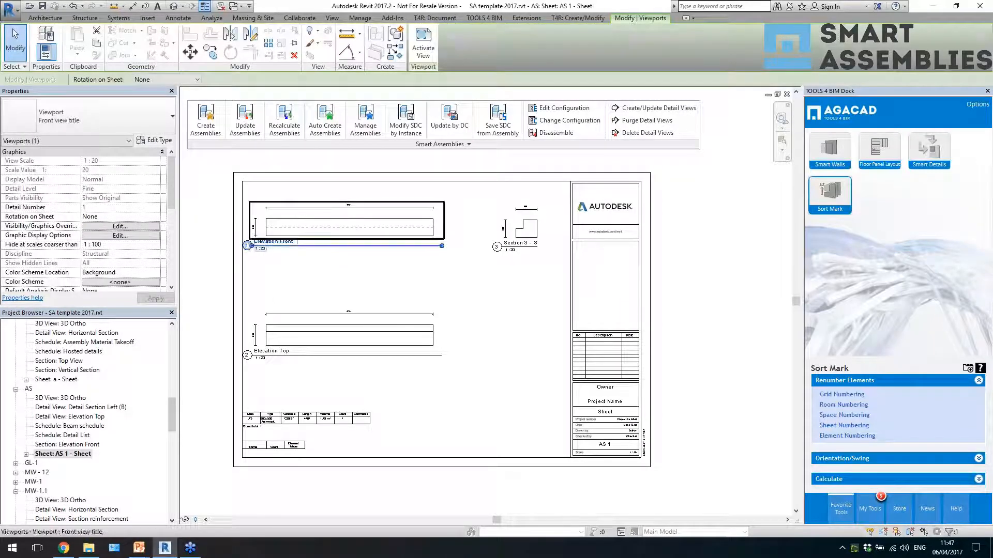
pyautogui.click(304, 342)
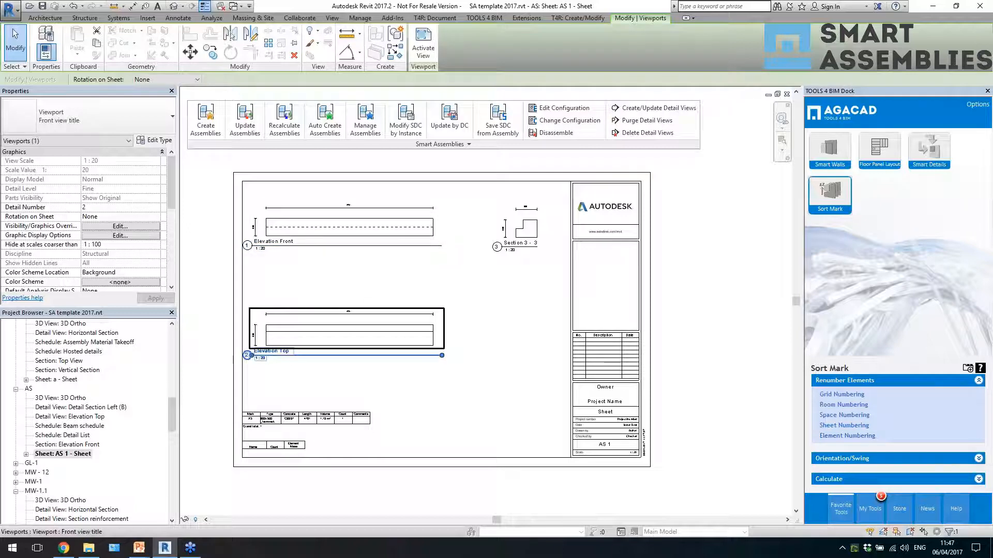
pyautogui.click(232, 227)
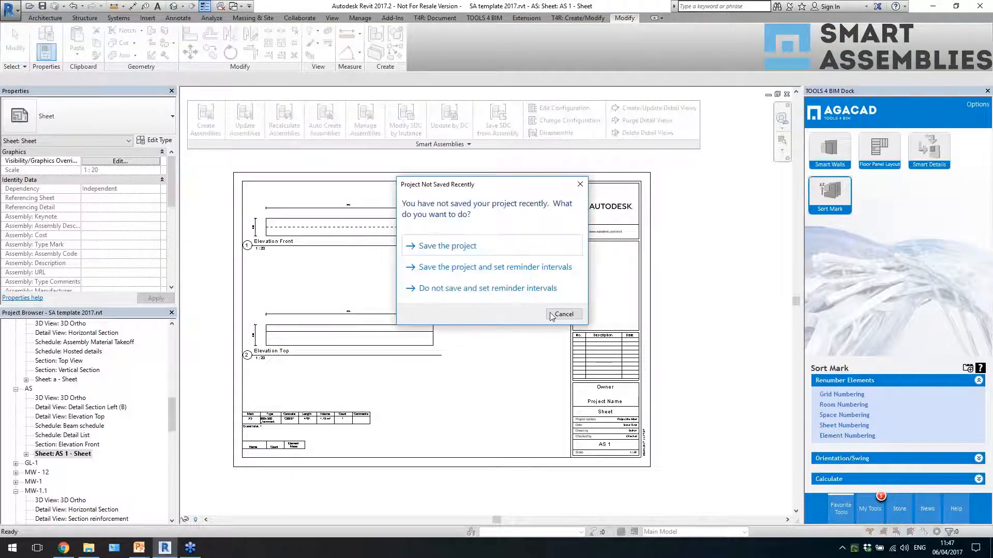
# - Dismiss the save reminder, return to the 3D view, check the AS beam assembly's properties and clear the selection
pyautogui.click(563, 314)
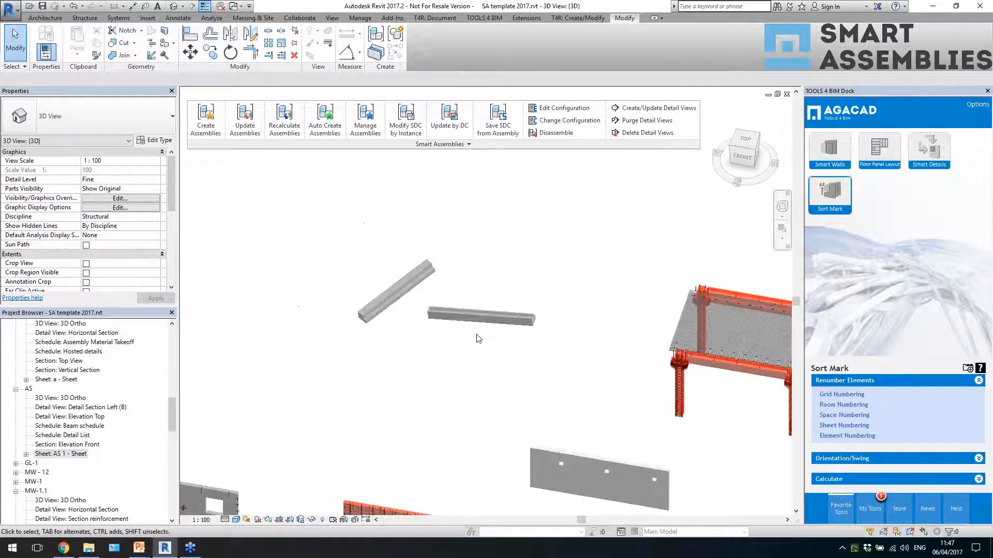
pyautogui.click(397, 290)
pyautogui.scroll(3, 387, 279)
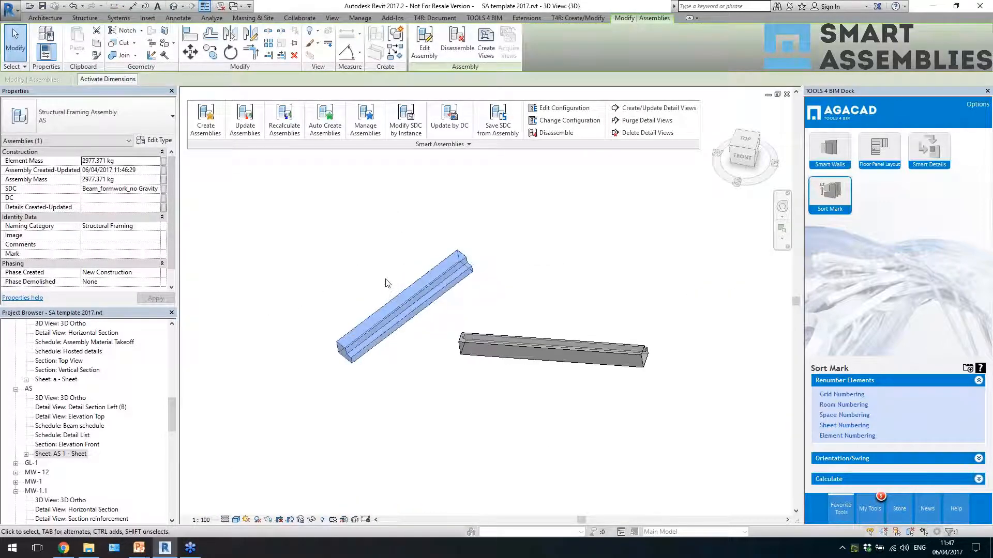
pyautogui.scroll(-4, 312, 279)
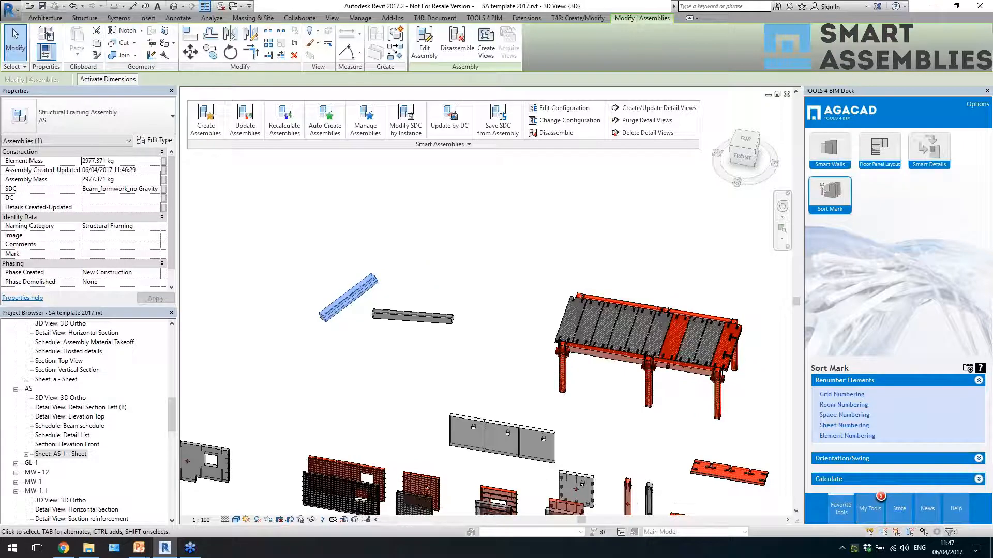
pyautogui.scroll(-2, 372, 357)
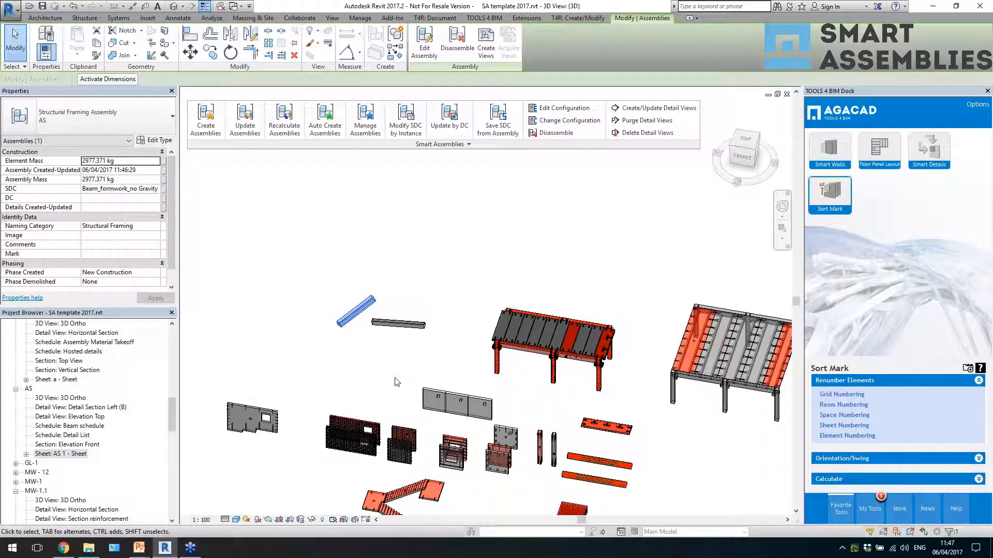
pyautogui.click(419, 365)
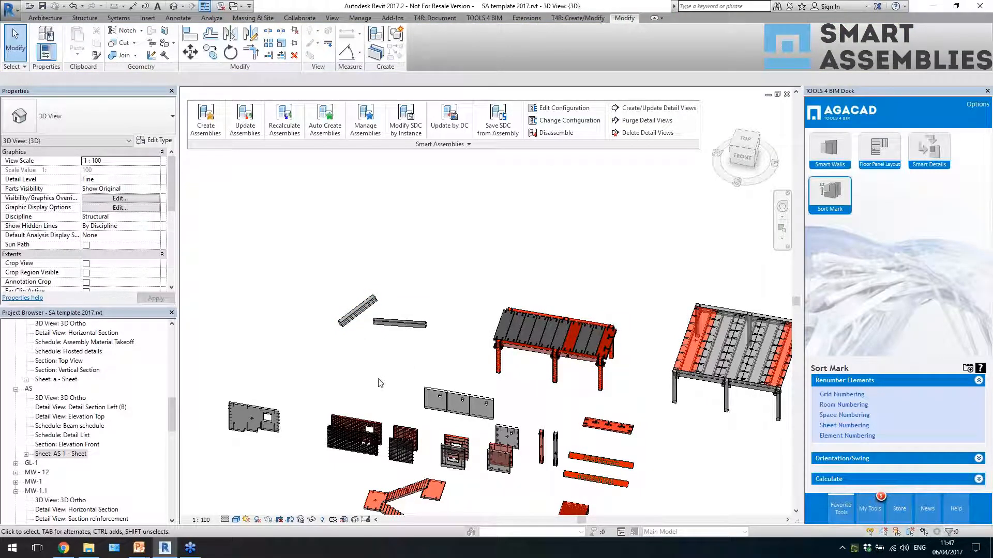
# - Find the SW - 10 assembly in the SA template 2017 project and open its sheet
pyautogui.moveTo(324, 392); pyautogui.dragTo(318, 354, button='middle')
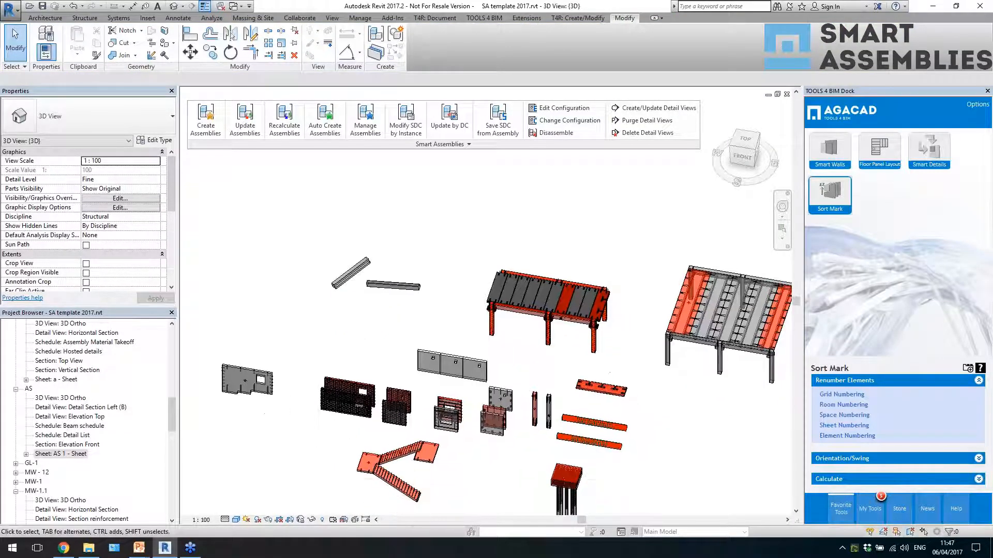
pyautogui.moveTo(479, 454); pyautogui.dragTo(465, 381, button='middle')
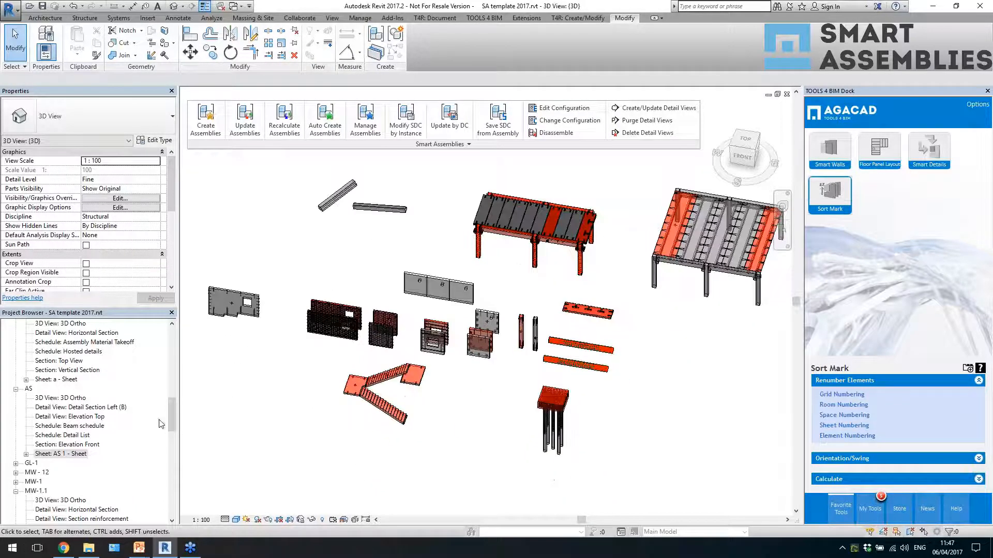
pyautogui.moveTo(172, 426); pyautogui.dragTo(172, 473)
pyautogui.scroll(3, 173, 463)
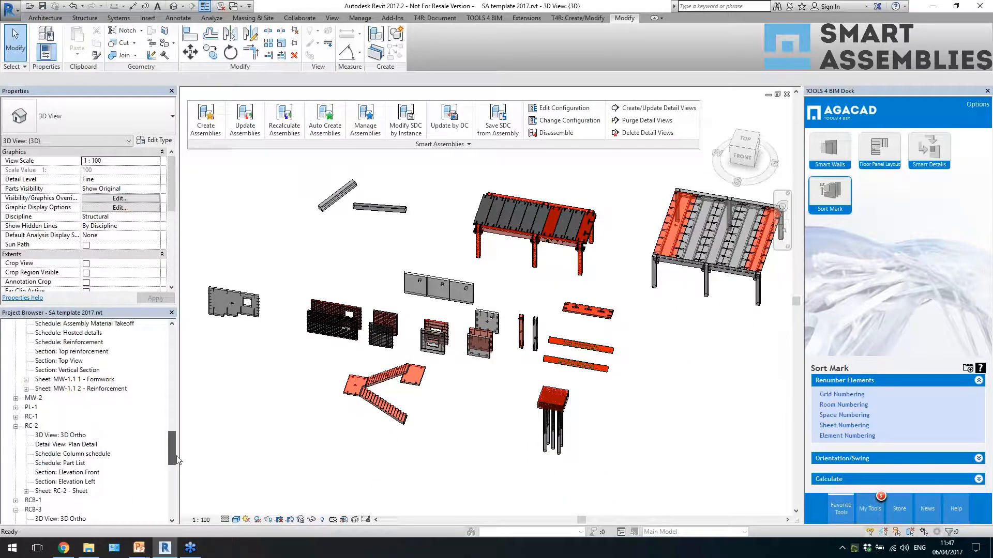
pyautogui.scroll(9, 178, 454)
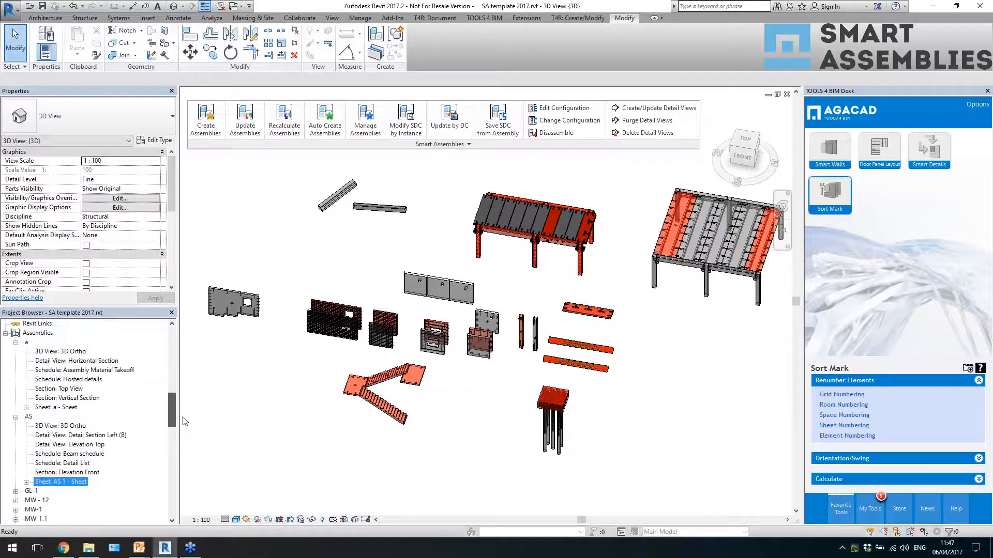
pyautogui.scroll(-18, 175, 474)
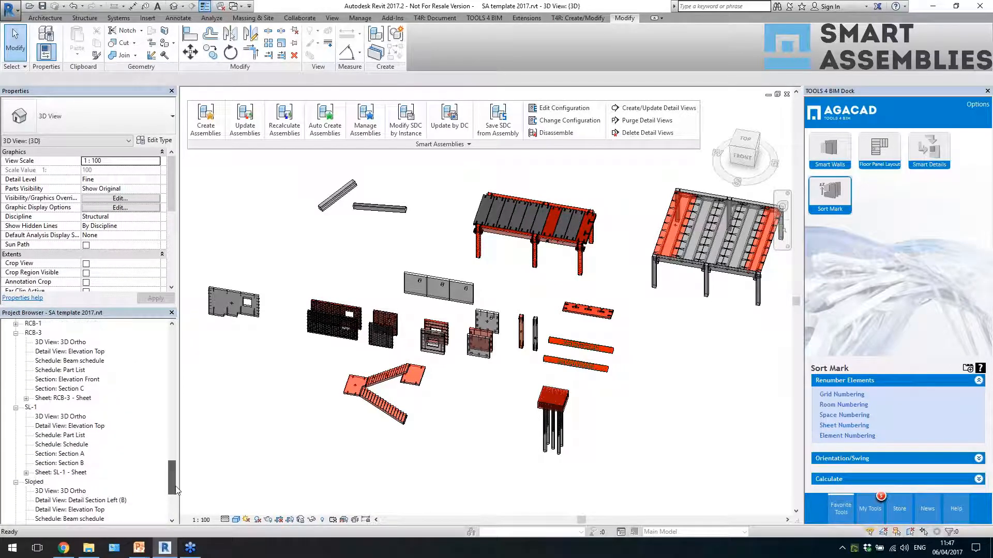
pyautogui.scroll(-1, 177, 503)
pyautogui.scroll(-4, 178, 505)
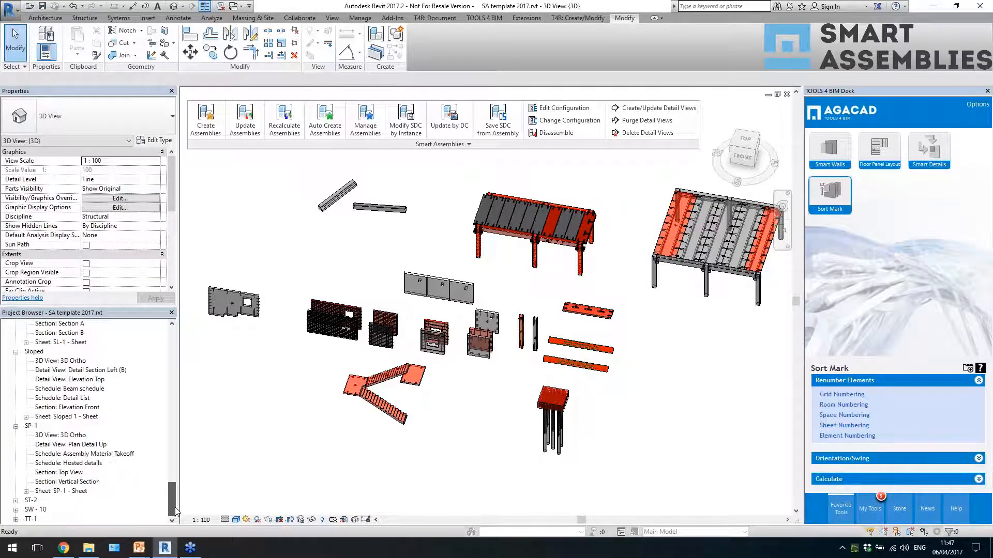
pyautogui.doubleClick(43, 511)
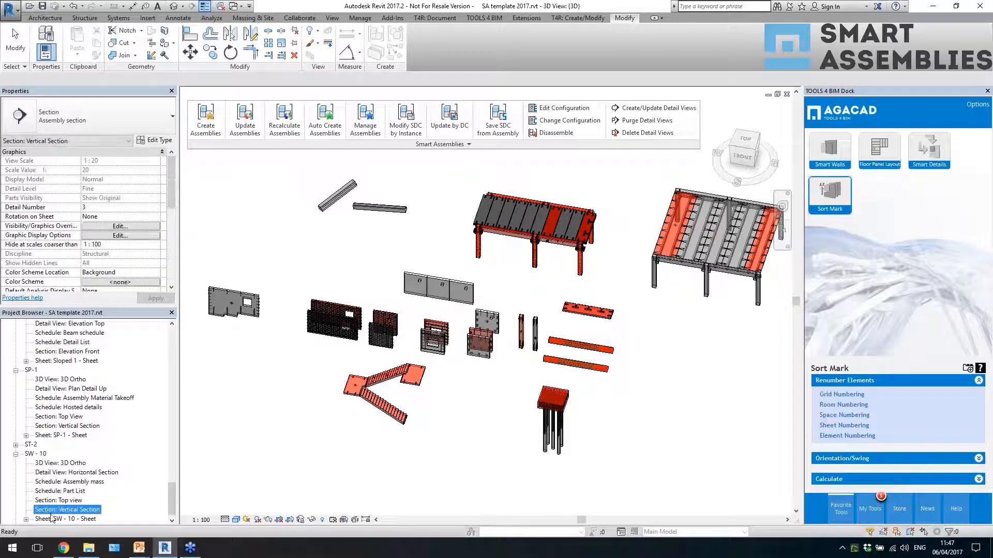
pyautogui.click(51, 516)
pyautogui.doubleClick(51, 518)
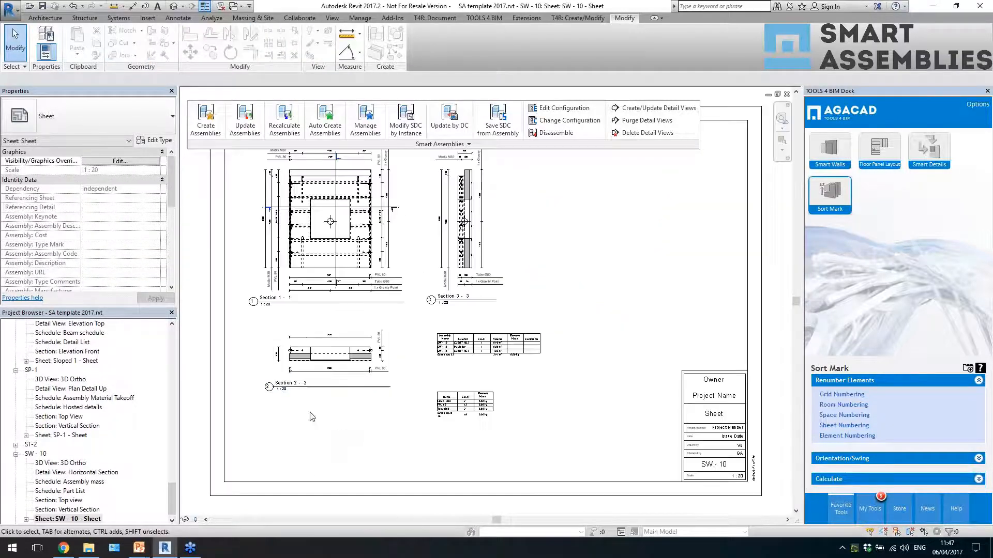
# - Examine Section 2 - 2 and the material and part schedules on the SW - 10 sheet
pyautogui.scroll(5, 319, 384)
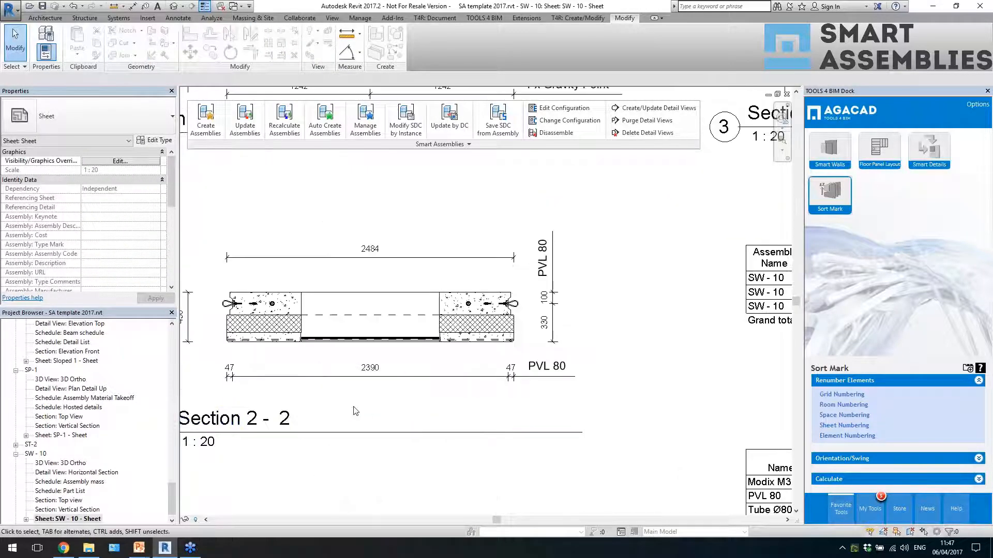
pyautogui.scroll(-3, 323, 402)
pyautogui.scroll(3, 716, 377)
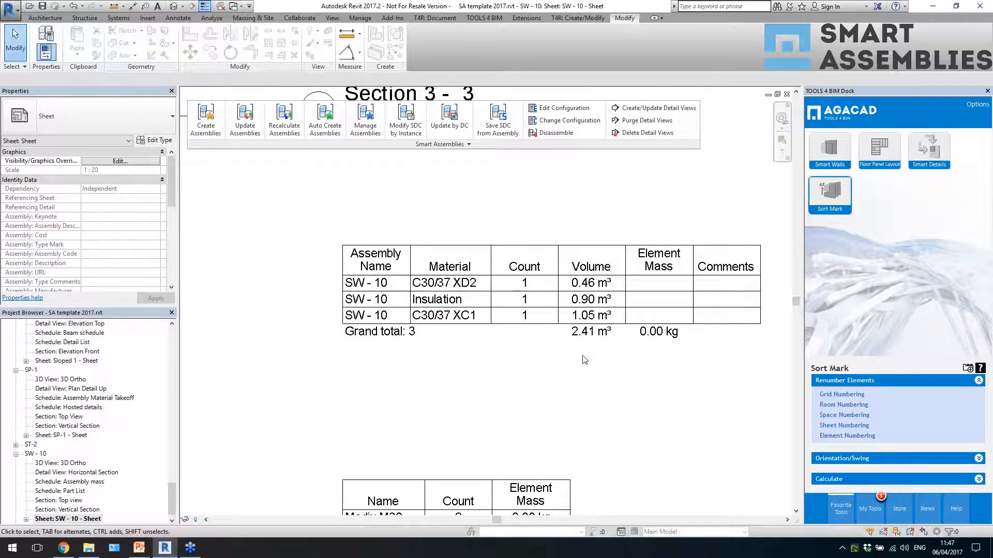
pyautogui.scroll(-3, 535, 369)
pyautogui.moveTo(344, 458); pyautogui.dragTo(472, 451, button='middle')
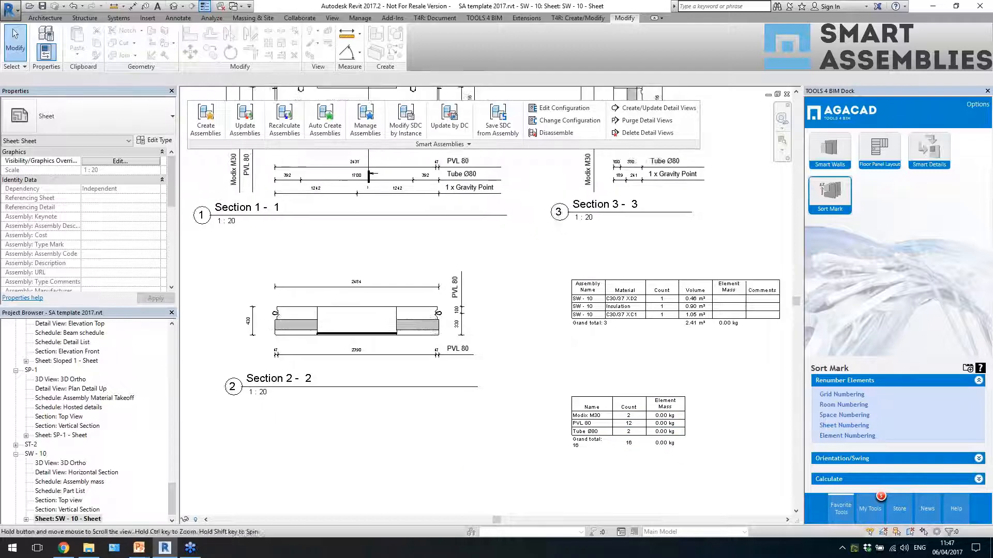
pyautogui.scroll(3, 620, 434)
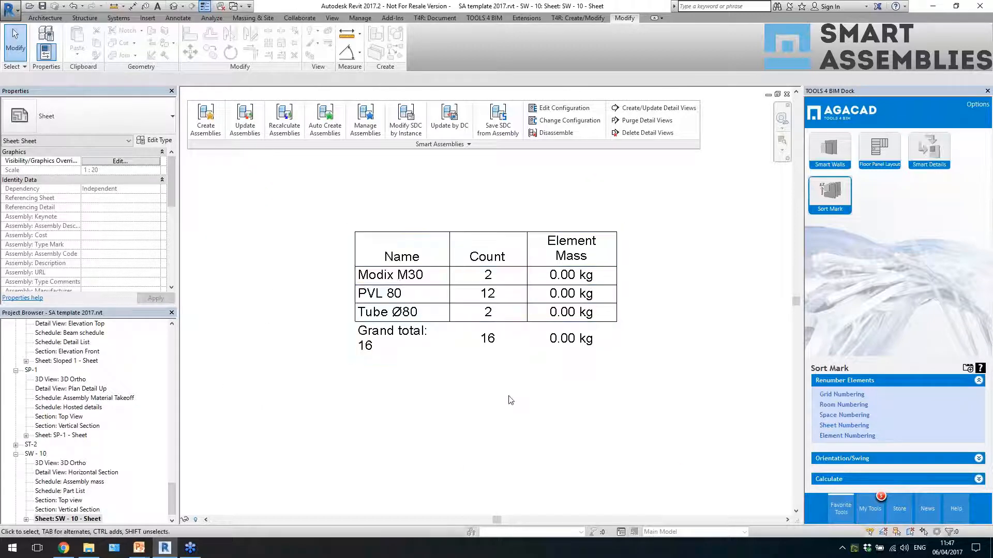
pyautogui.scroll(-3, 517, 412)
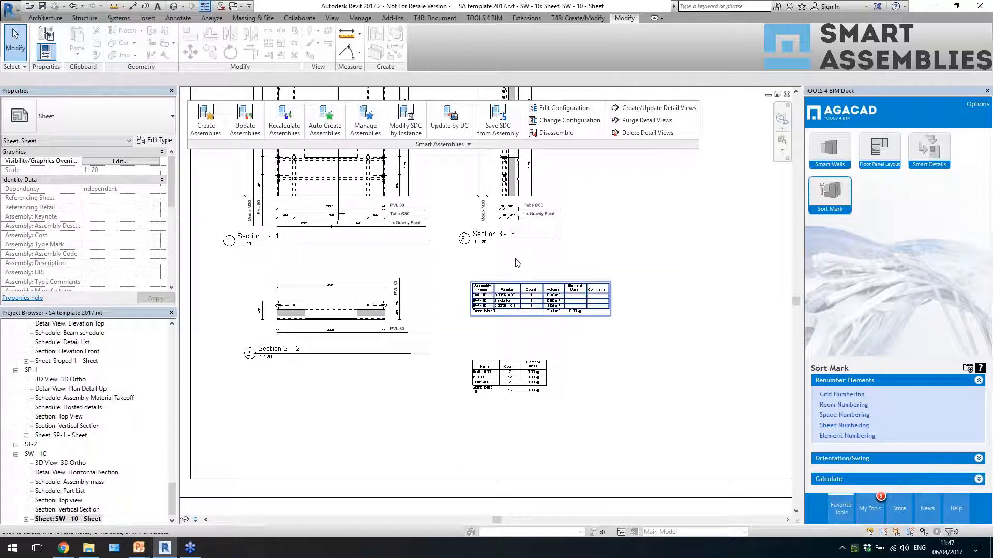
# - Examine Section 3 - 3 and Section 1 - 1 with their dimensions, and review the overall SW - 10 sheet layout
pyautogui.moveTo(559, 186); pyautogui.dragTo(581, 298, button='middle')
pyautogui.scroll(2, 573, 207)
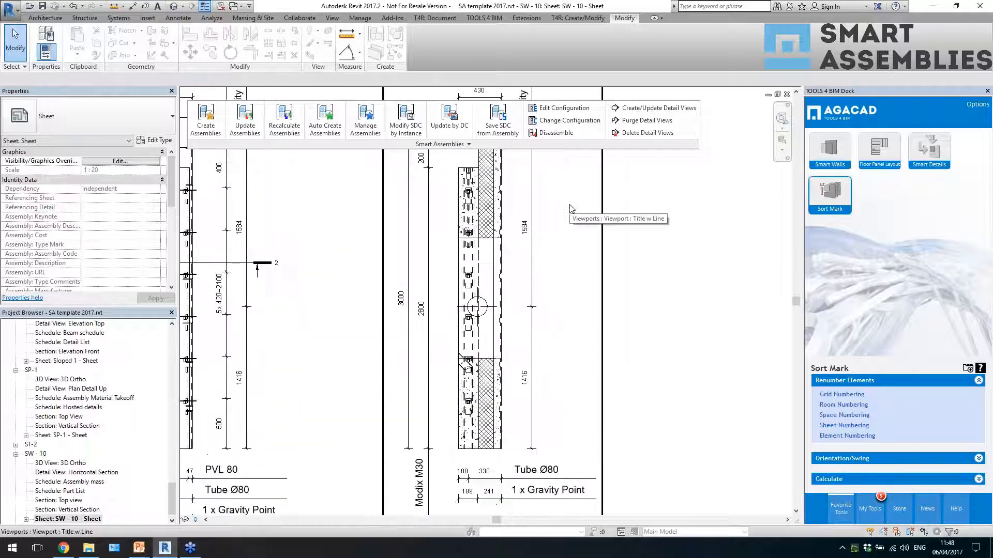
pyautogui.scroll(-1, 579, 305)
pyautogui.scroll(-3, 610, 299)
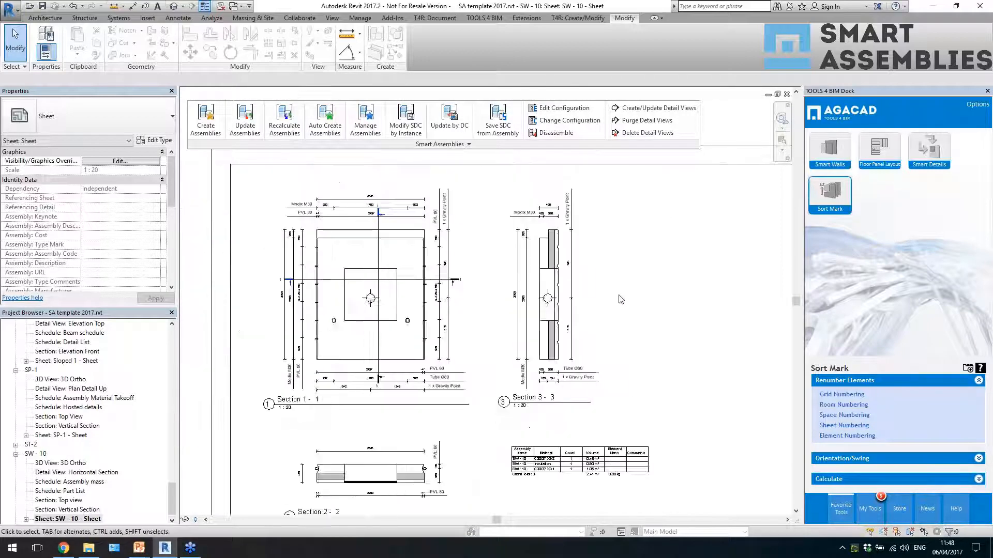
pyautogui.scroll(2, 449, 352)
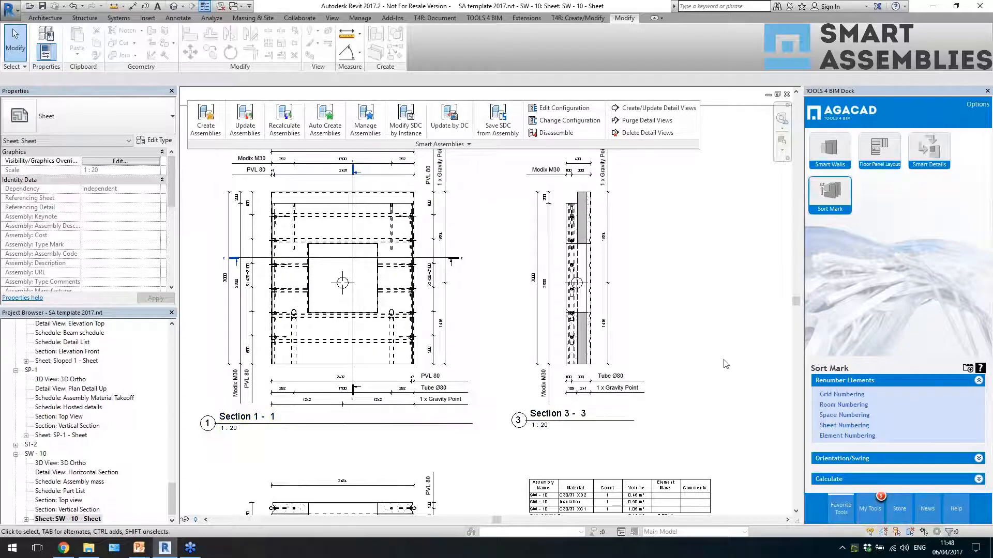
pyautogui.scroll(-4, 665, 226)
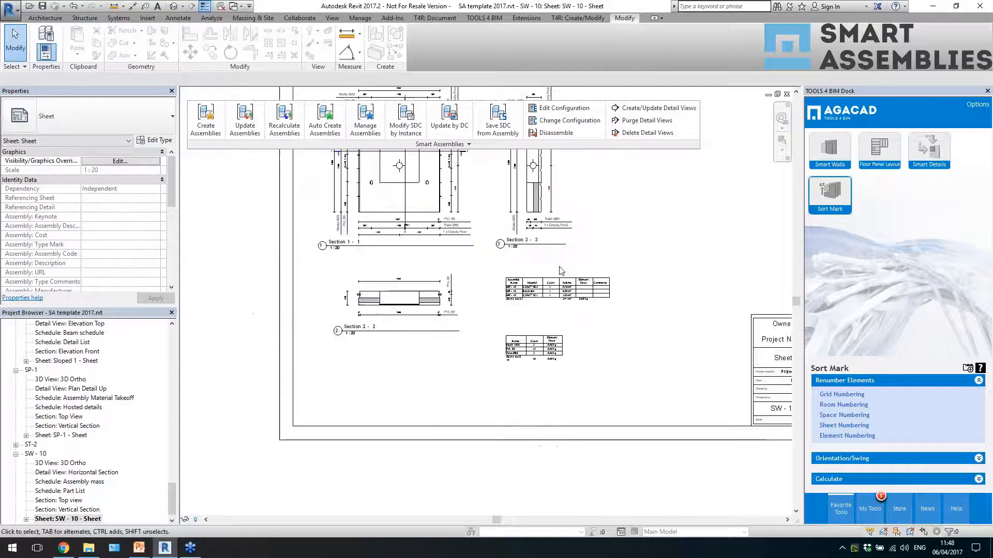
# - Return to the template project's 3D view and look over all the sample precast assemblies
pyautogui.click(177, 6)
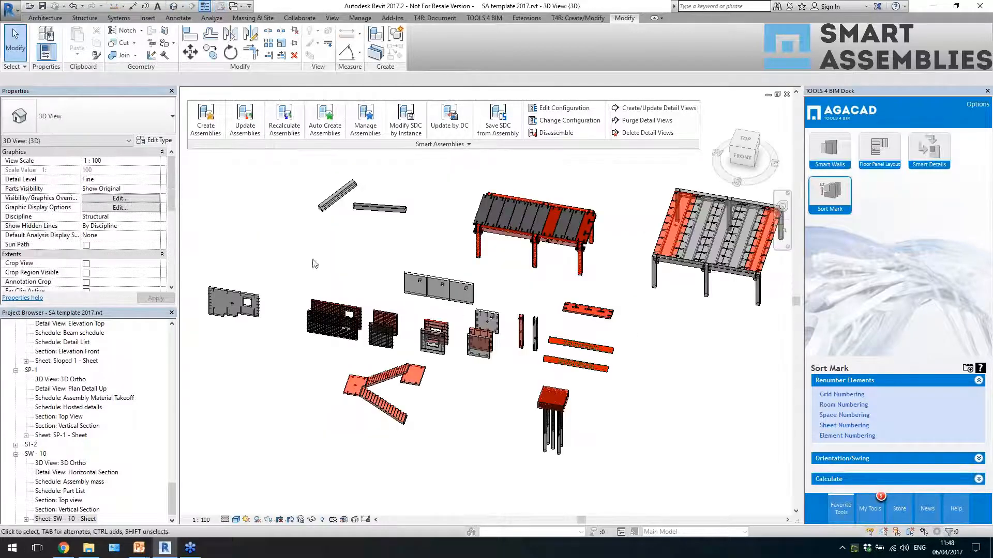
pyautogui.keyDown('shift'); pyautogui.moveTo(326, 269); pyautogui.dragTo(335, 266, button='middle'); pyautogui.keyUp('shift')
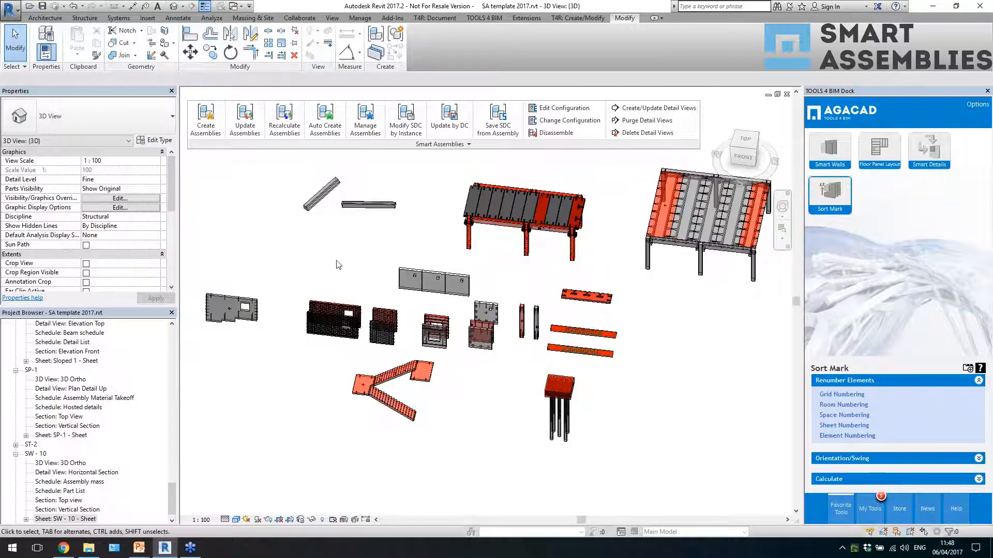
pyautogui.scroll(-2, 347, 274)
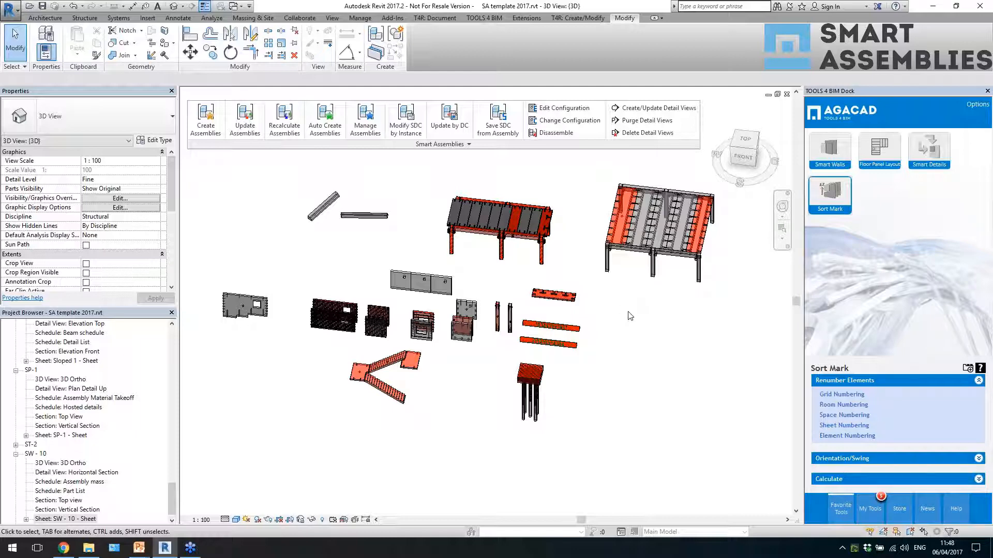
pyautogui.keyDown('shift'); pyautogui.moveTo(629, 316); pyautogui.dragTo(641, 304, button='middle'); pyautogui.keyUp('shift')
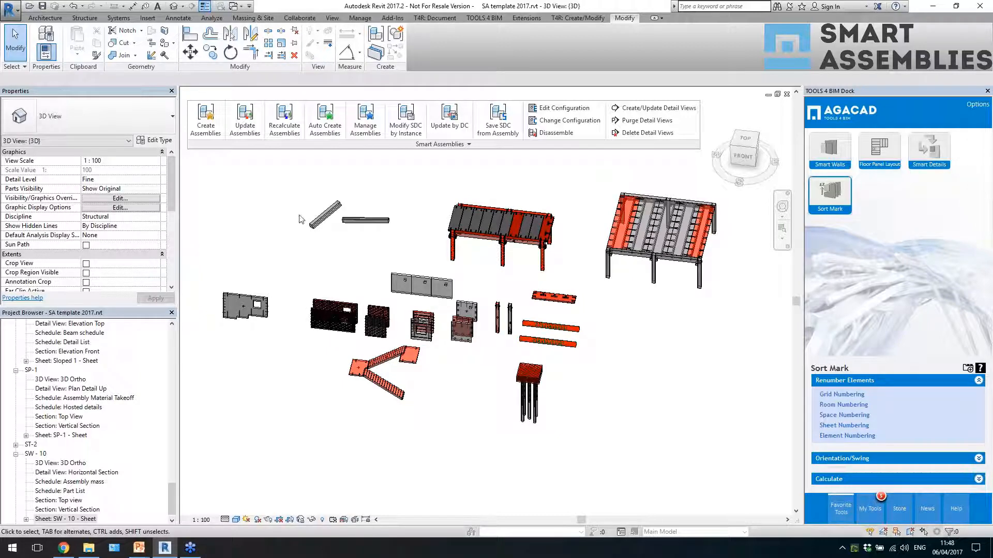
pyautogui.click(468, 145)
# - Switch to the Walls webinar 2 project's 3D view and dock the floating Smart Assemblies tools back into the ribbon
pyautogui.hotkey('ctrl', 'Tab')
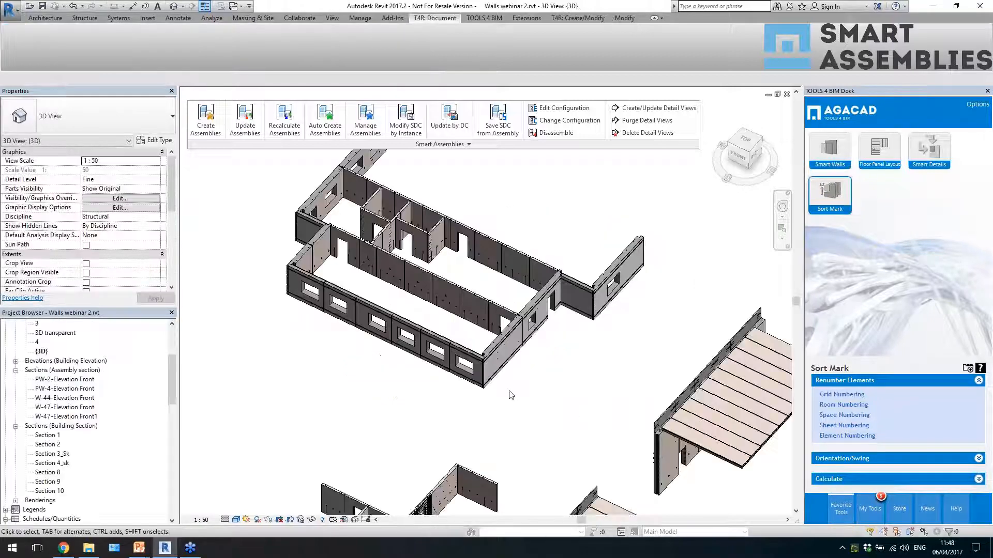
pyautogui.scroll(-5, 511, 395)
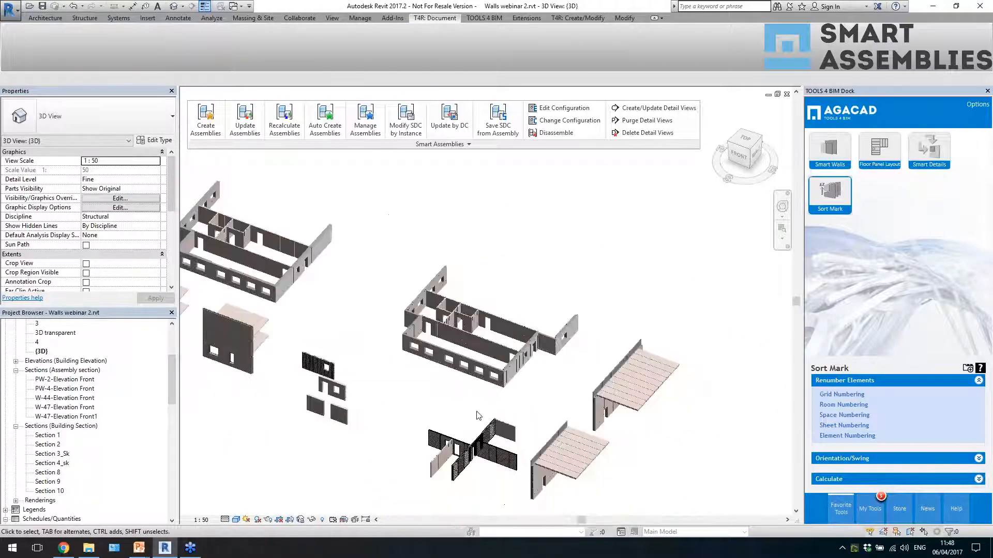
pyautogui.scroll(2, 480, 411)
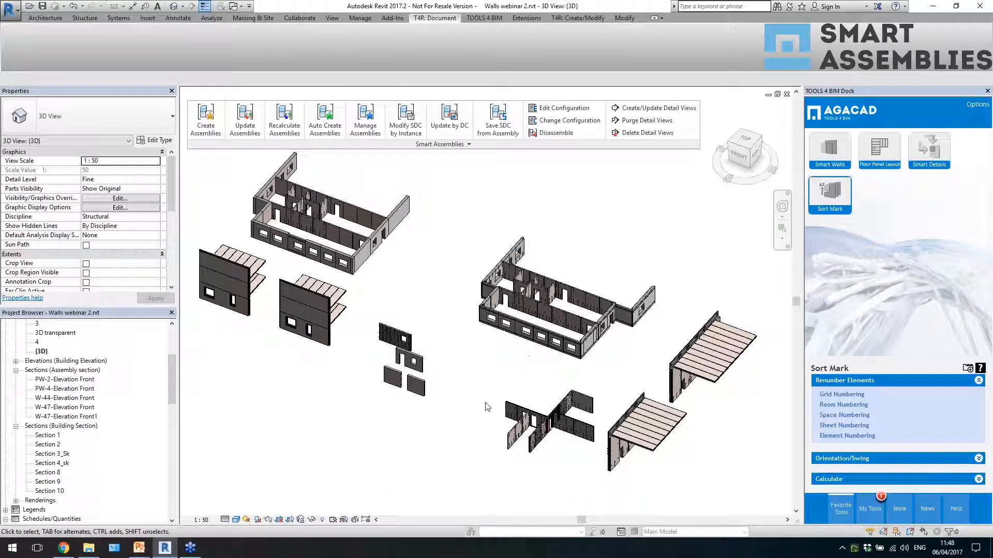
pyautogui.scroll(1, 610, 375)
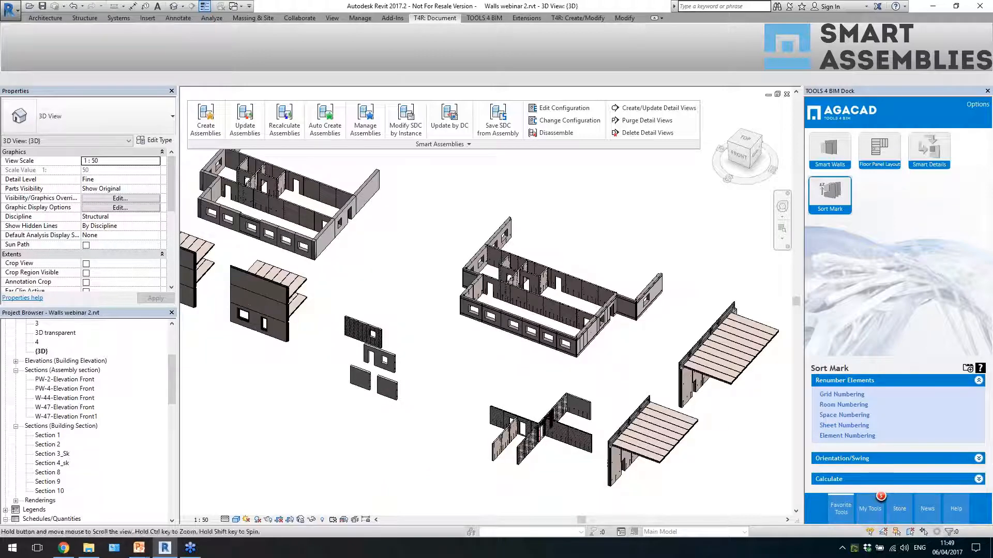
pyautogui.keyDown('shift'); pyautogui.moveTo(611, 375); pyautogui.dragTo(616, 370, button='middle'); pyautogui.keyUp('shift')
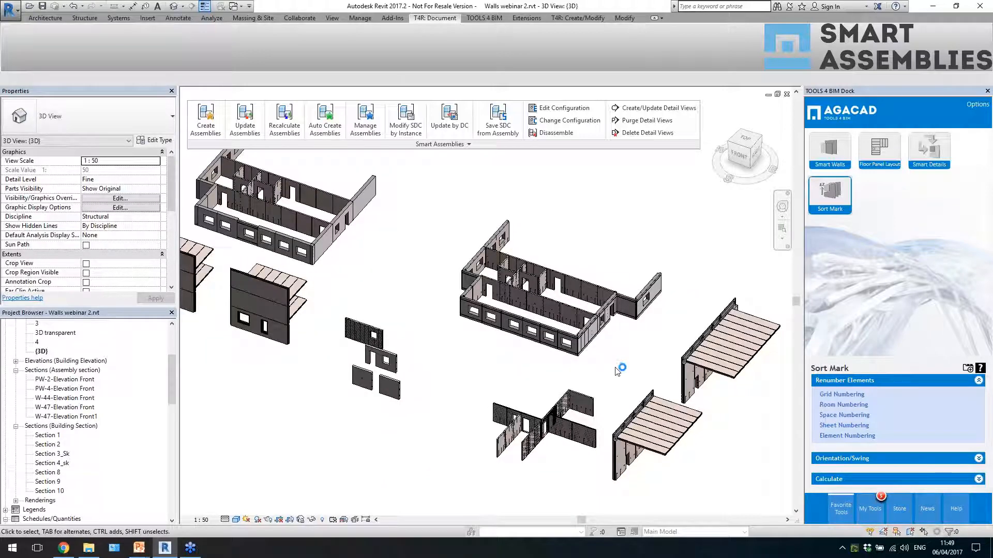
pyautogui.moveTo(554, 146); pyautogui.dragTo(494, 77)
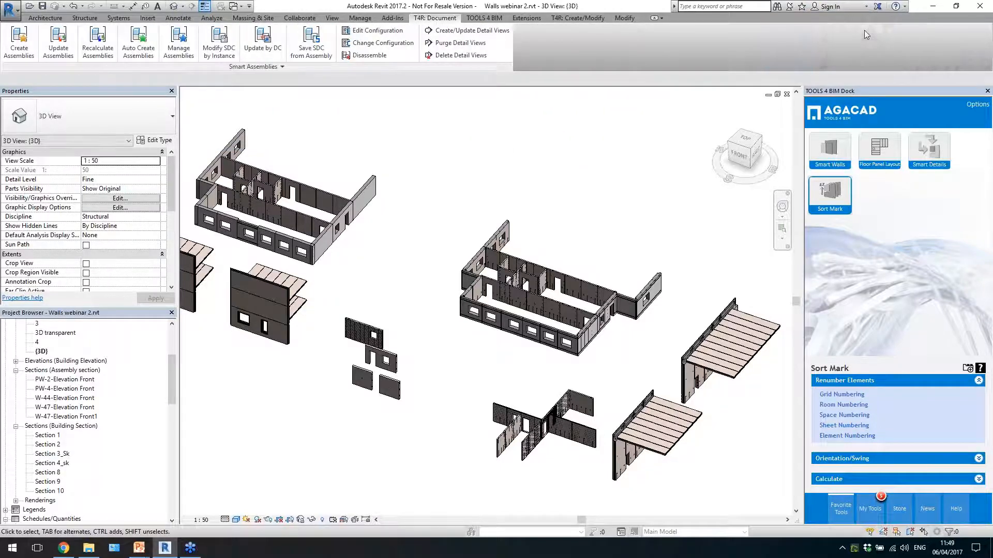